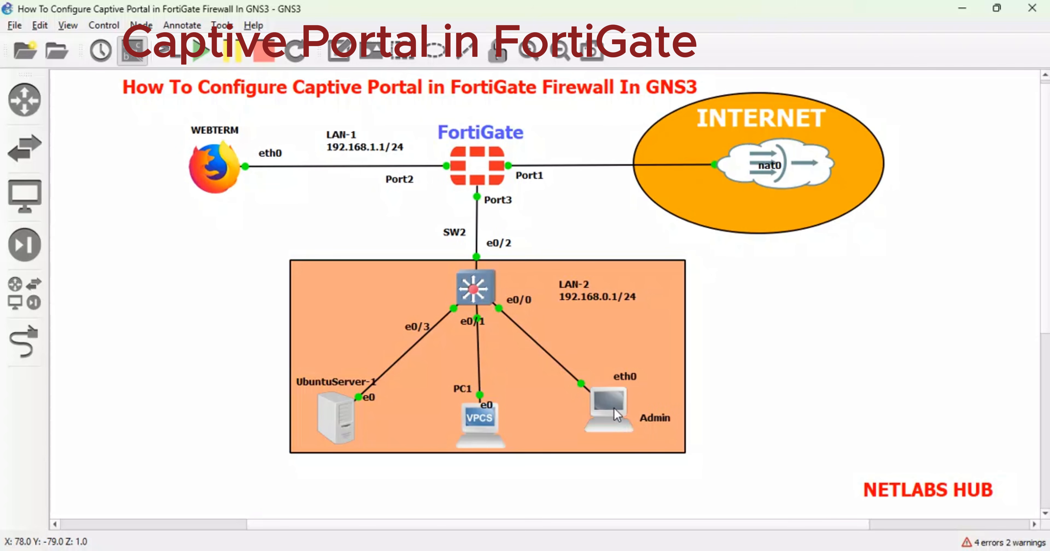
# Lay out the GNS3 lab: FortiGate with WEBTERM on LAN-1, the NAT cloud on port1, and SW2 with UbuntuServer-1, PC1 and Admin.
pyautogui.moveTo(617, 415)
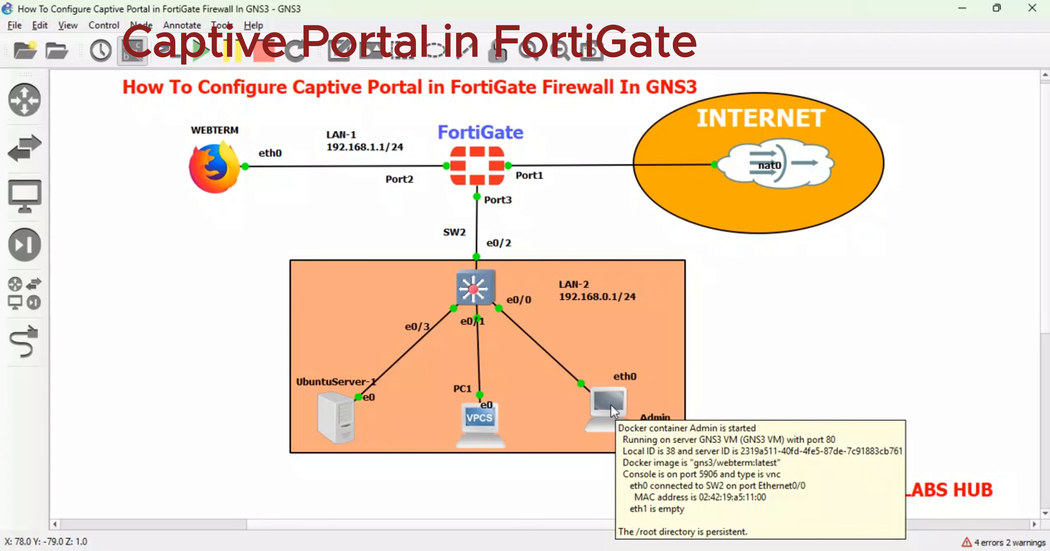
# Open the Admin host's console and load the FortiGate login page at 192.168.0.1 in Firefox.
pyautogui.doubleClick(613, 410)
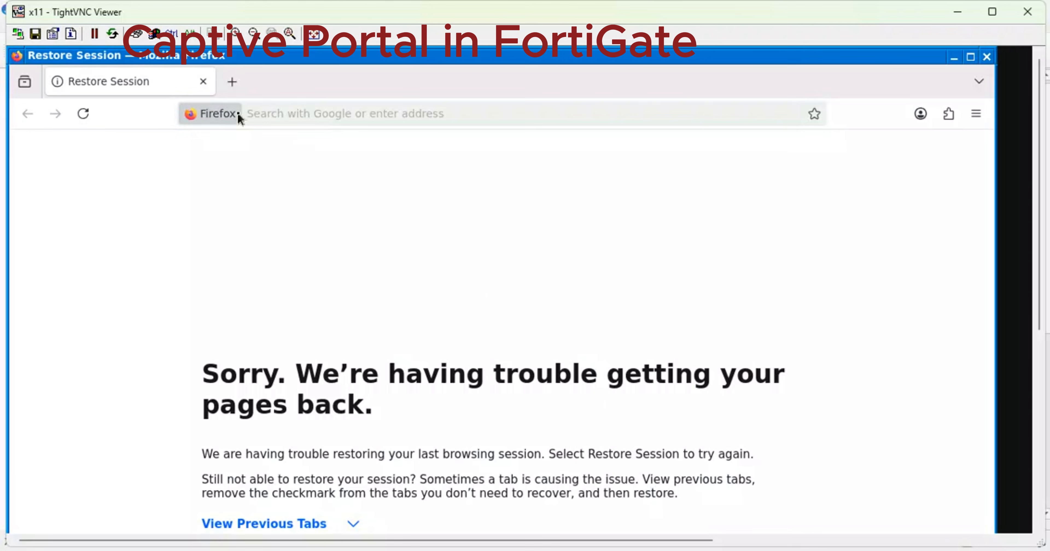
pyautogui.click(279, 116)
pyautogui.write('192.168.0.1/')
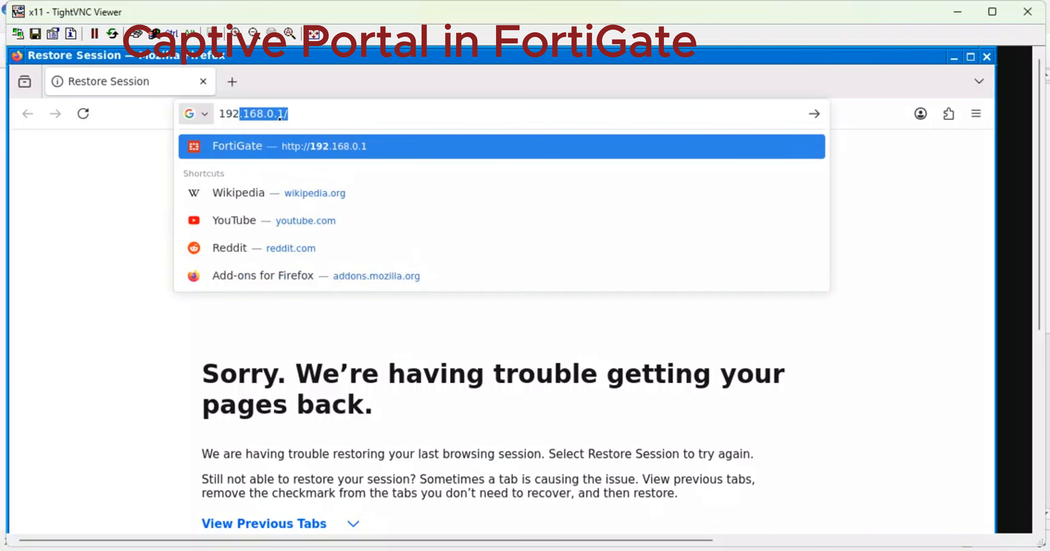
pyautogui.press('Return')
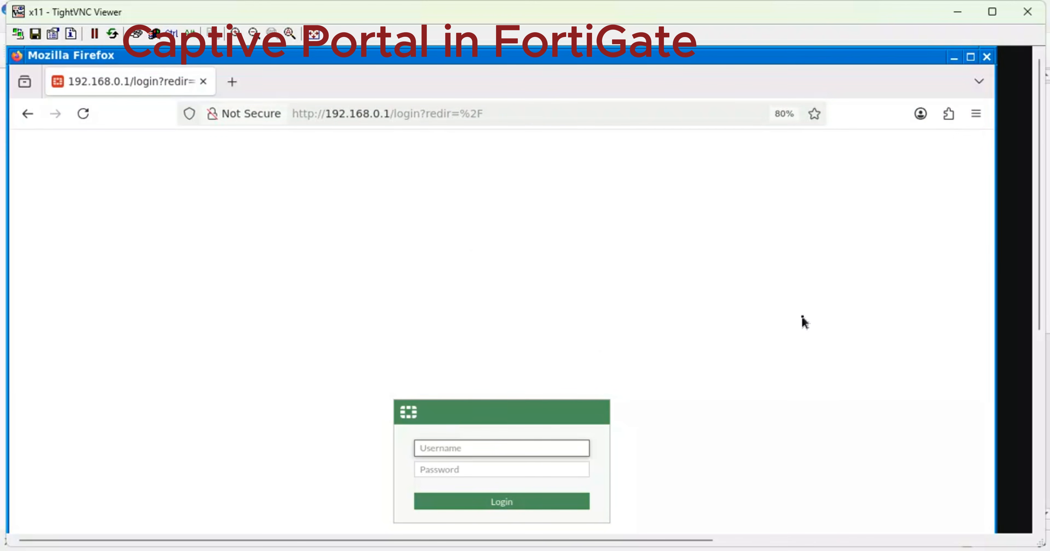
# Show the login page full screen, then move the Admin node's eth0 label left in GNS3.
pyautogui.press('F11')
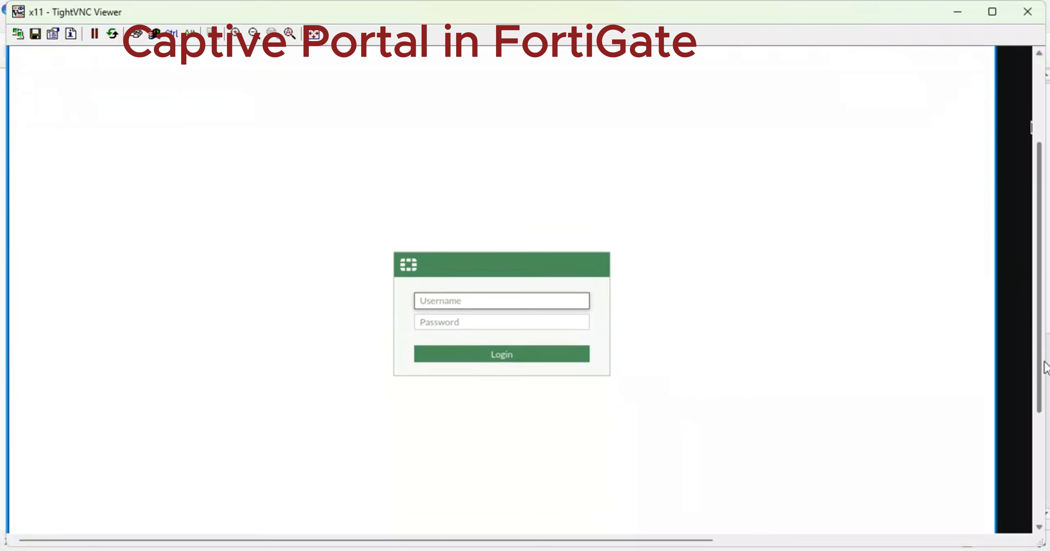
pyautogui.moveTo(488, 542)
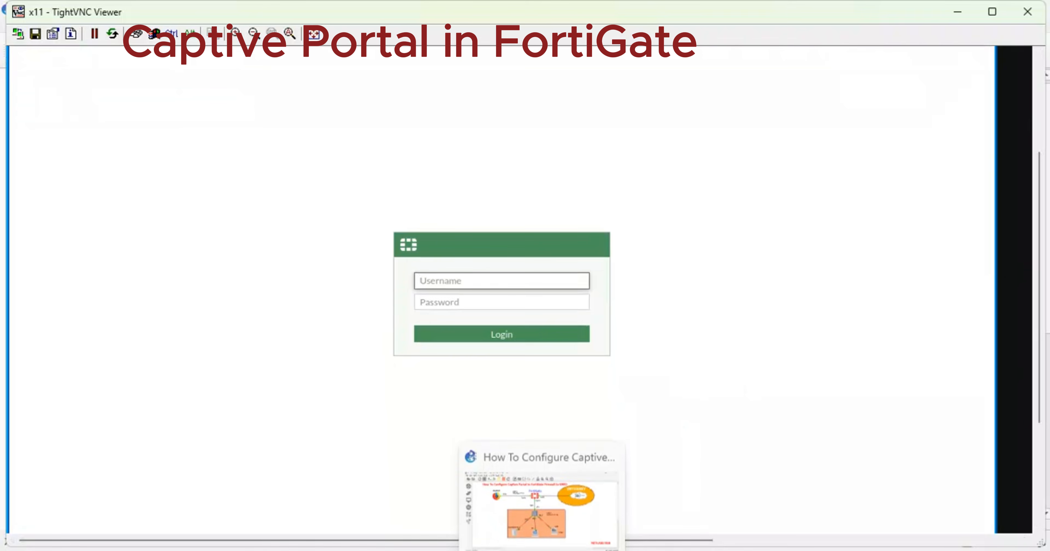
pyautogui.click(525, 503)
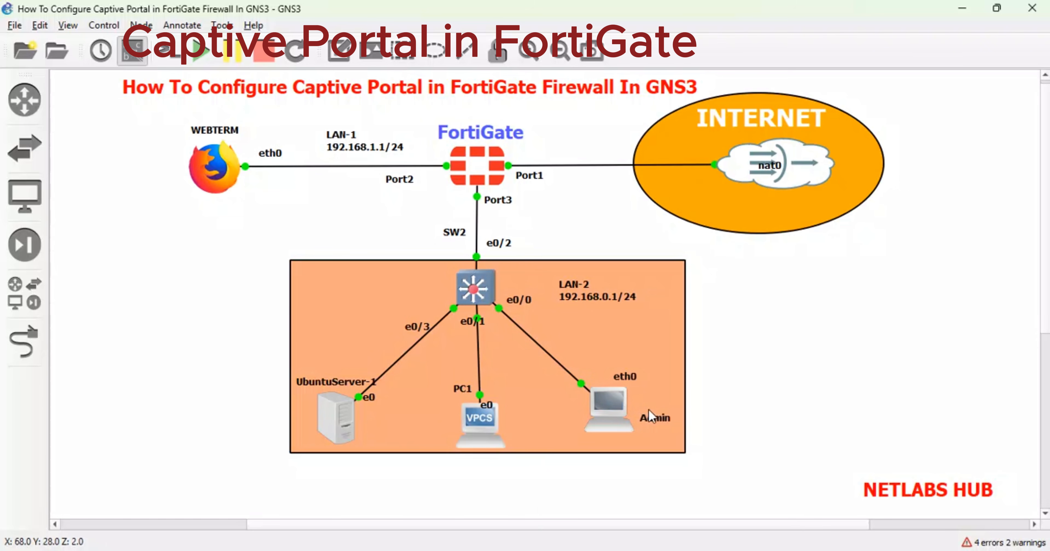
pyautogui.click(656, 418)
pyautogui.moveTo(624, 376); pyautogui.dragTo(592, 375)
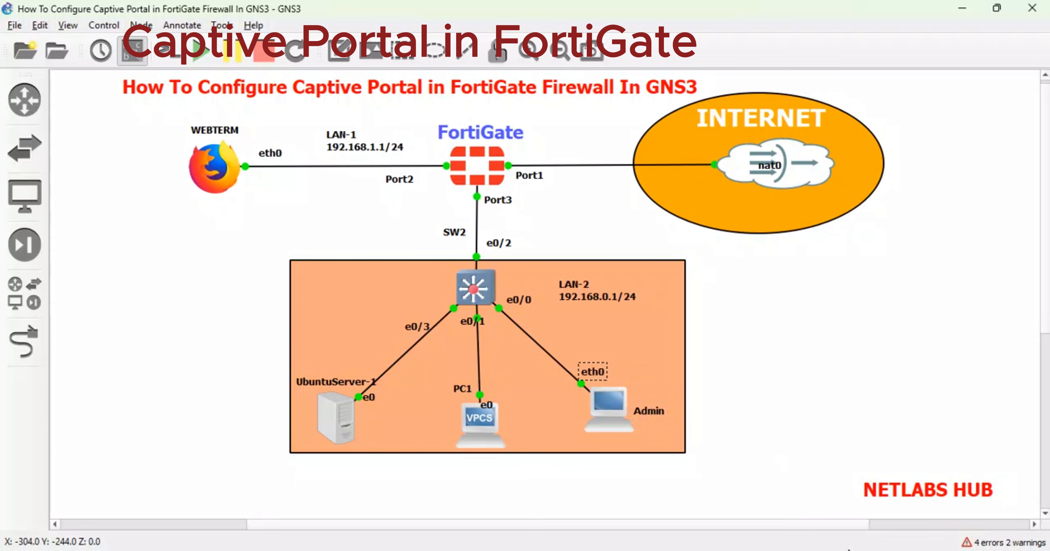
# Back in the Admin console, log in to FortiGate with the administrator username and password.
pyautogui.click(875, 489)
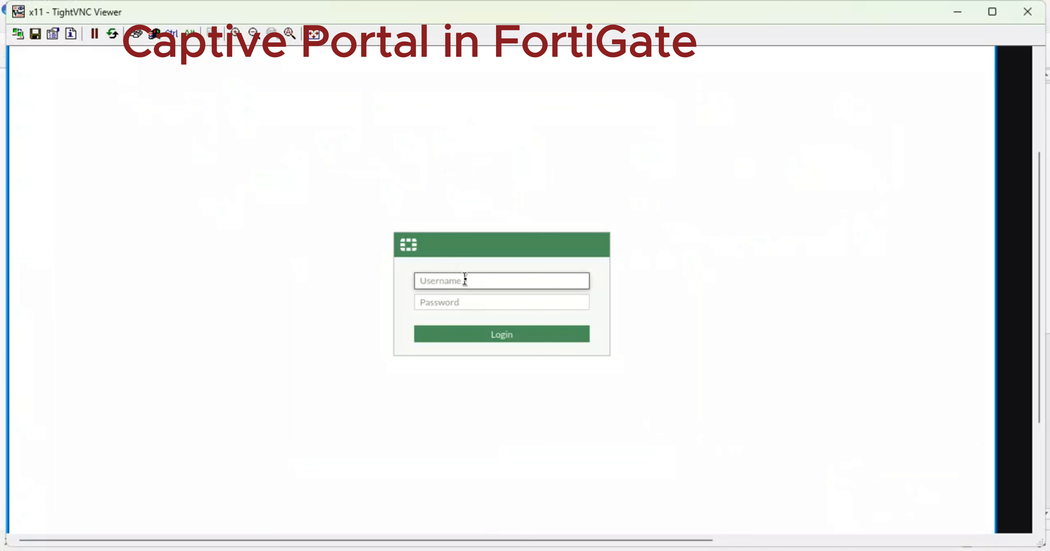
pyautogui.click(235, 32)
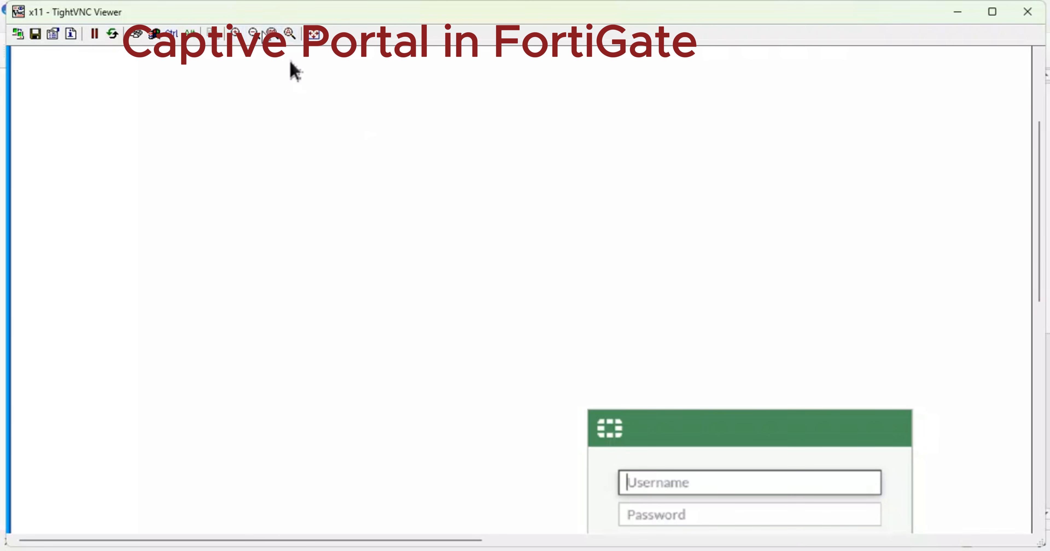
pyautogui.click(254, 33)
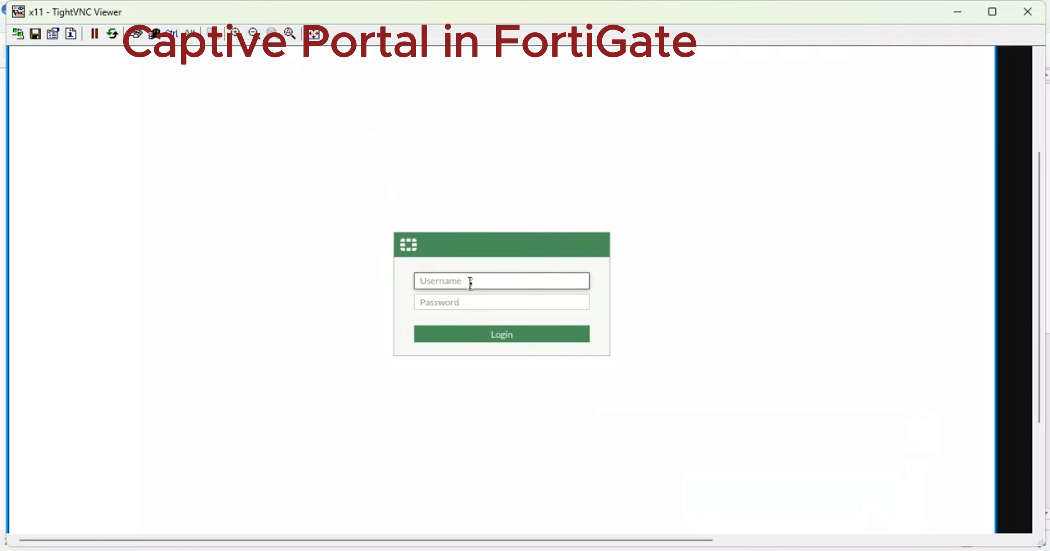
pyautogui.write('admin')
pyautogui.press('Tab')
pyautogui.write('ad')
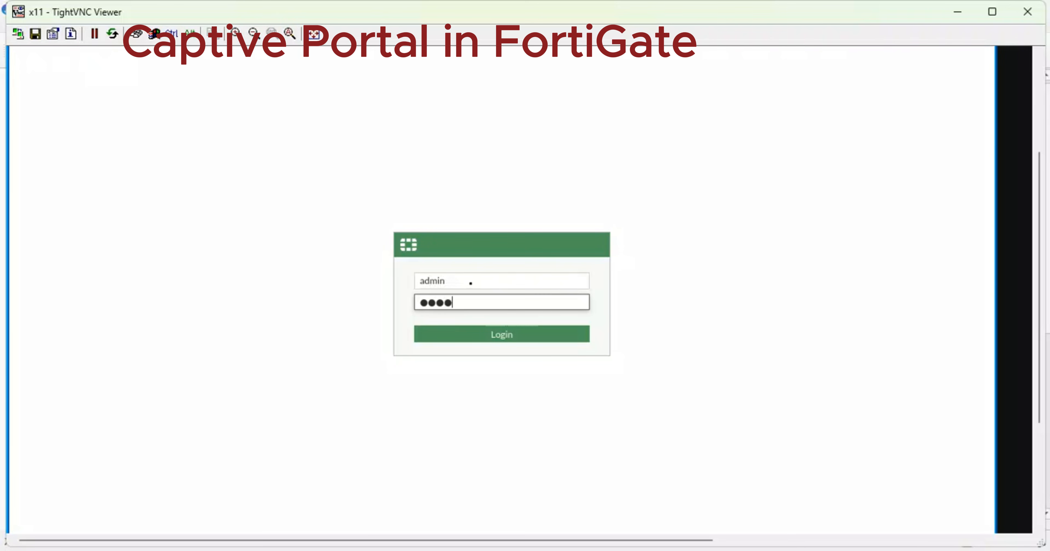
pyautogui.write('min')
pyautogui.press('Return')
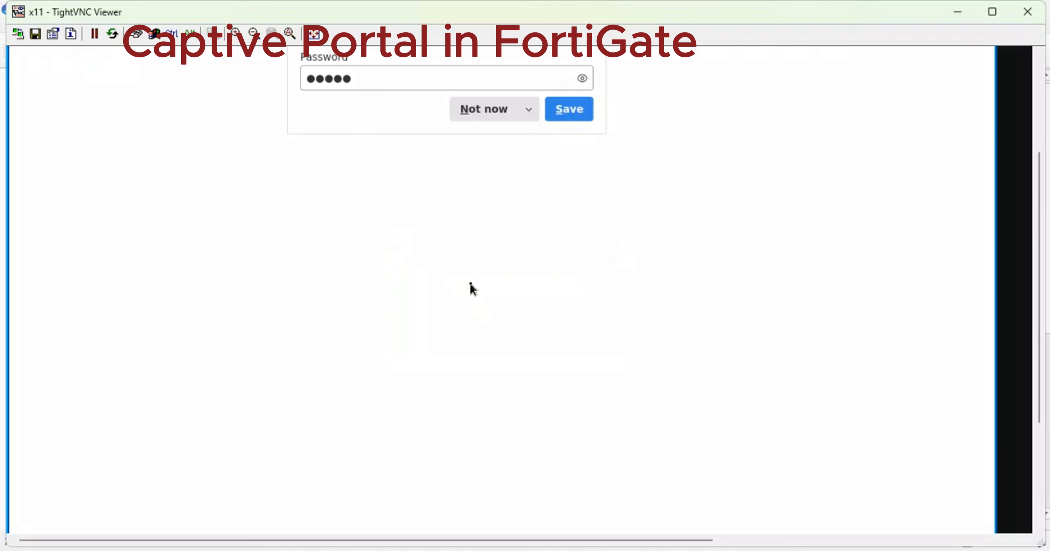
# Decline saving the password, postpone the file system check, and begin the initial setup.
pyautogui.click(509, 114)
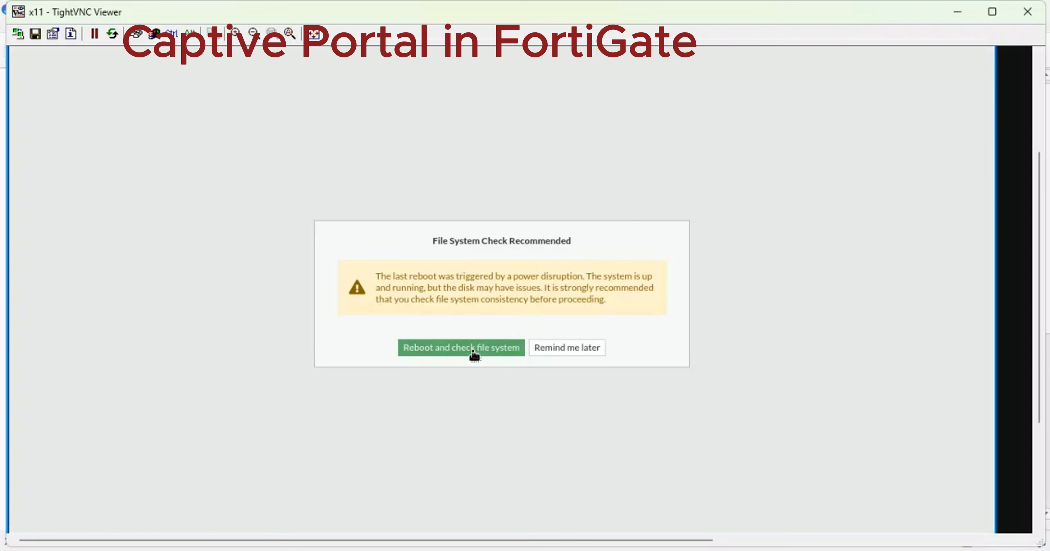
pyautogui.click(561, 348)
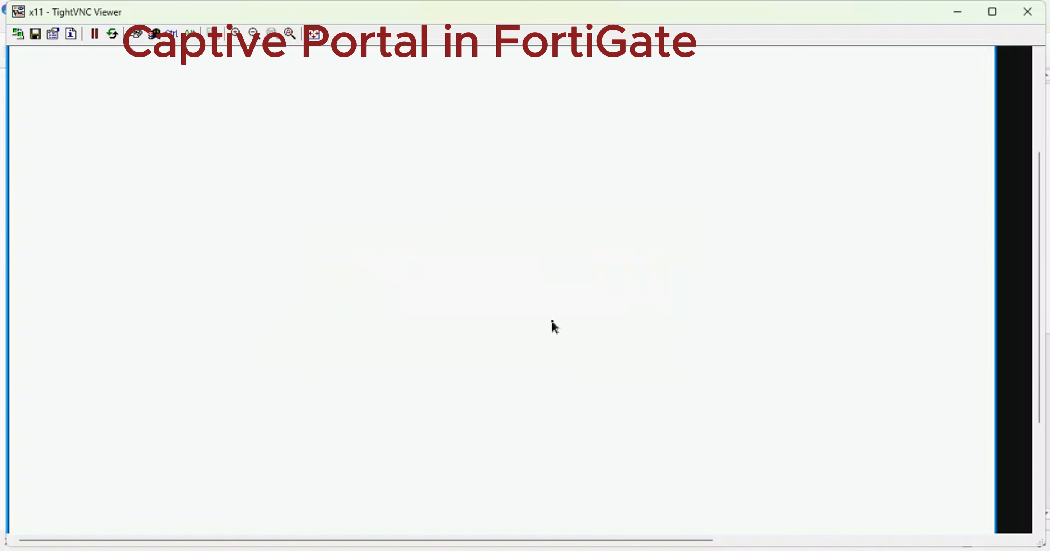
pyautogui.click(458, 362)
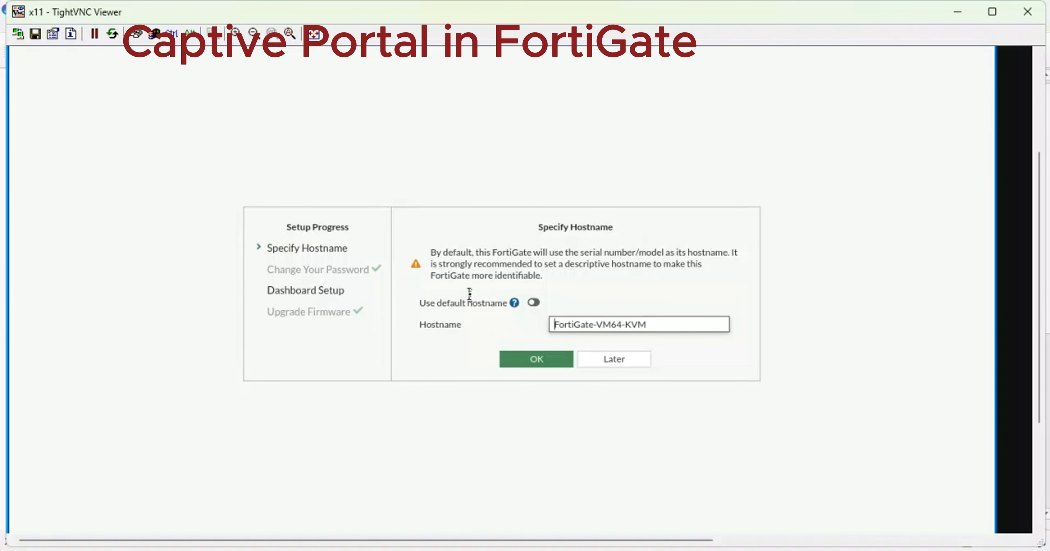
# Set the FortiGate hostname to CAPTIVE-SERVER and accept the dashboard setup.
pyautogui.write('FGT-CEN')
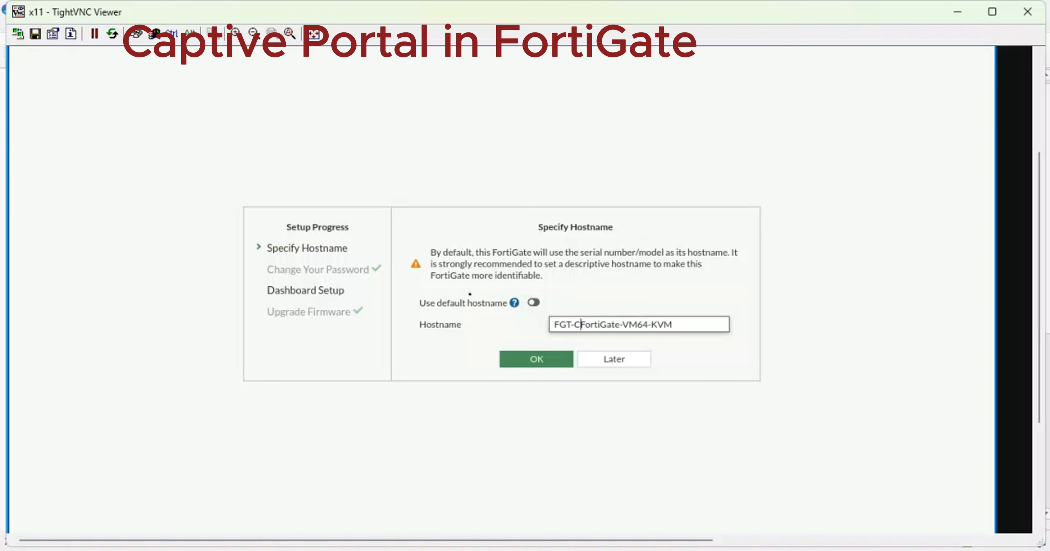
pyautogui.write('TRAL')
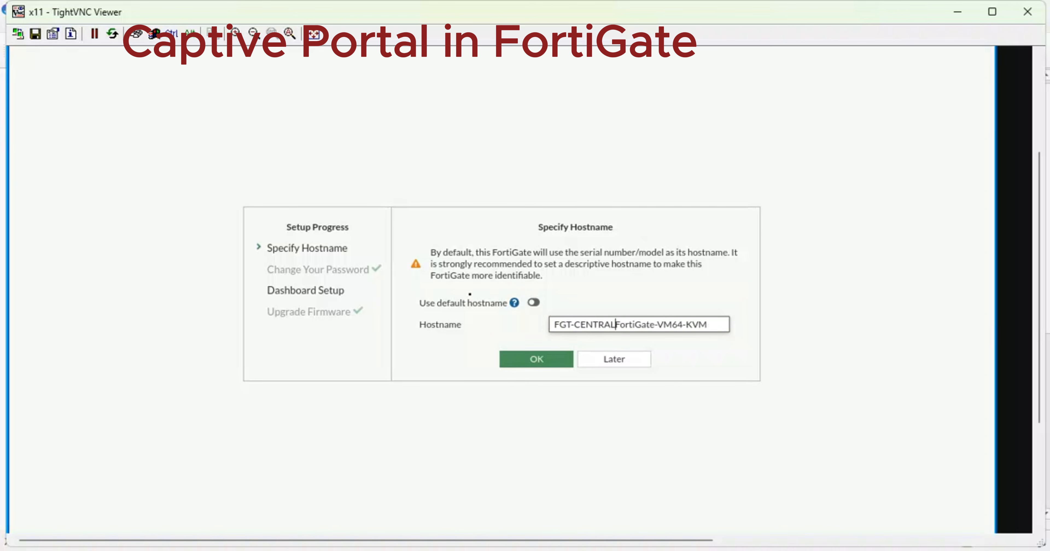
pyautogui.hotkey('ctrl', 'a')
pyautogui.write('C')
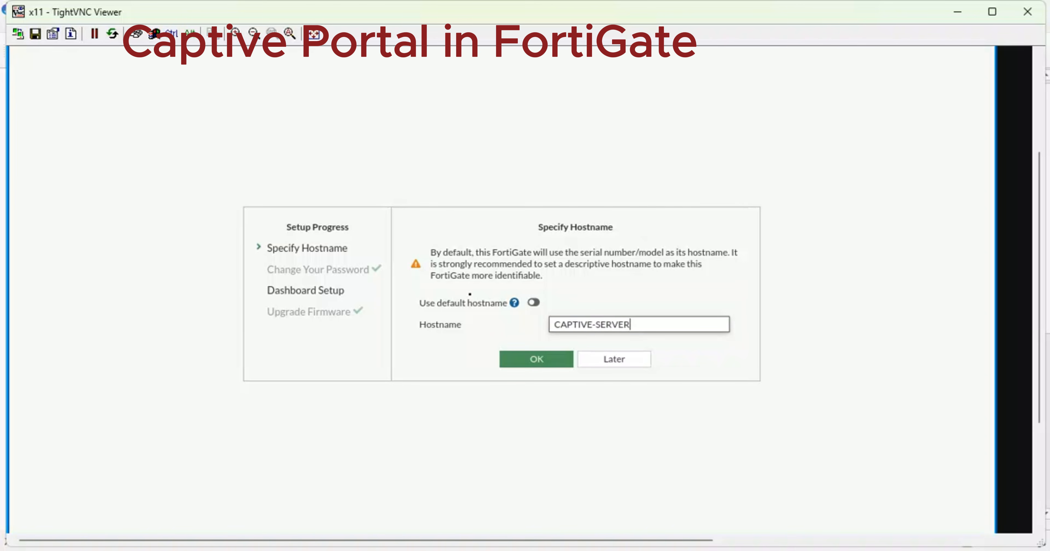
pyautogui.click(529, 358)
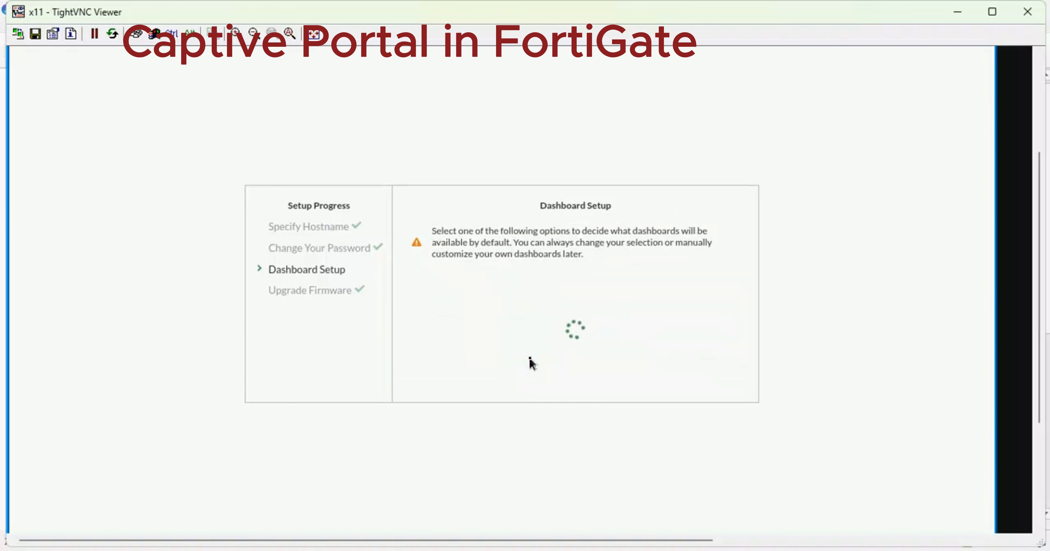
pyautogui.click(537, 384)
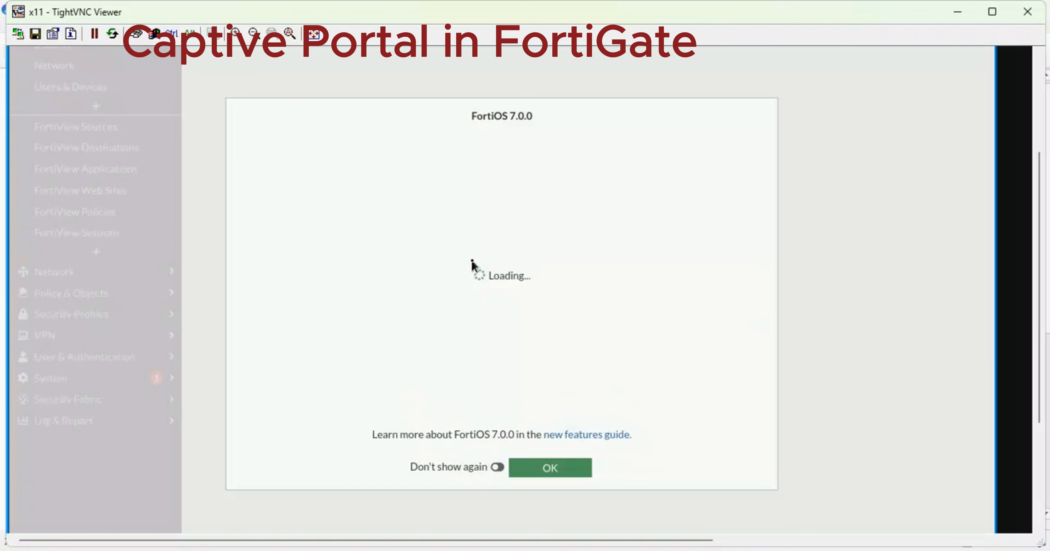
# Set the FortiOS 7.0.0 welcome dialog to not show again and dismiss it.
pyautogui.hotkey('ctrl', '+')
pyautogui.hotkey('ctrl', '+')
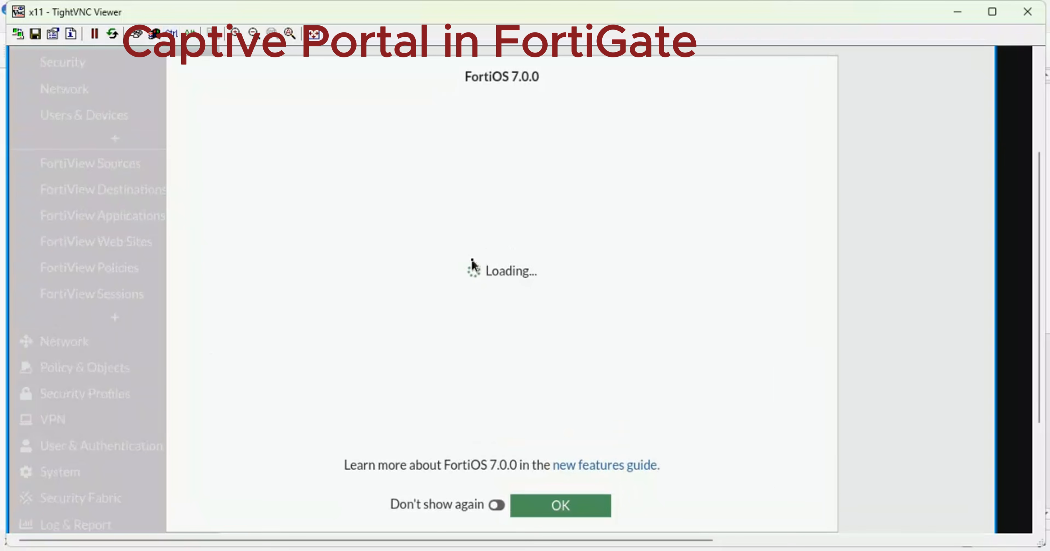
pyautogui.hotkey('ctrl', '+')
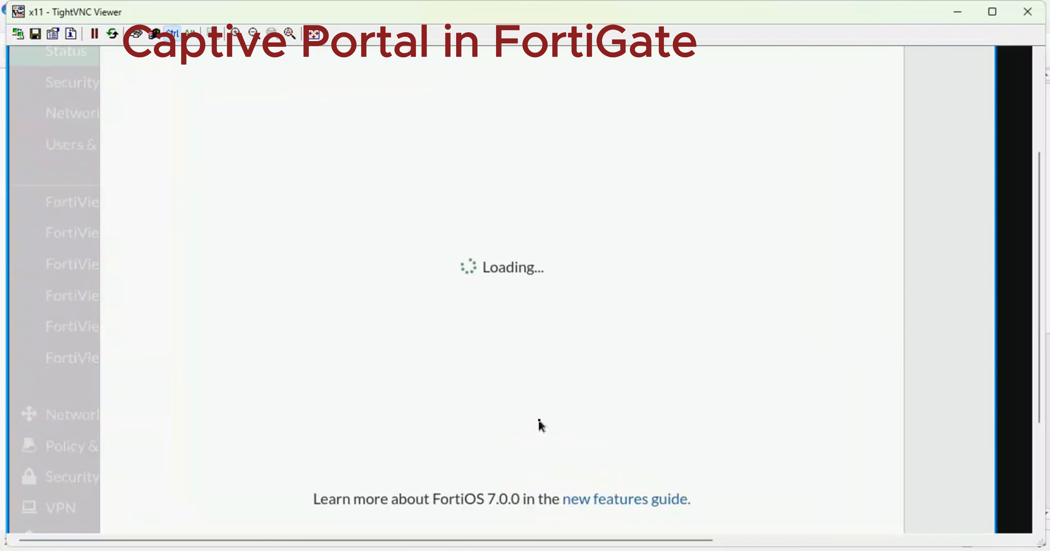
pyautogui.hotkey('ctrl', '-')
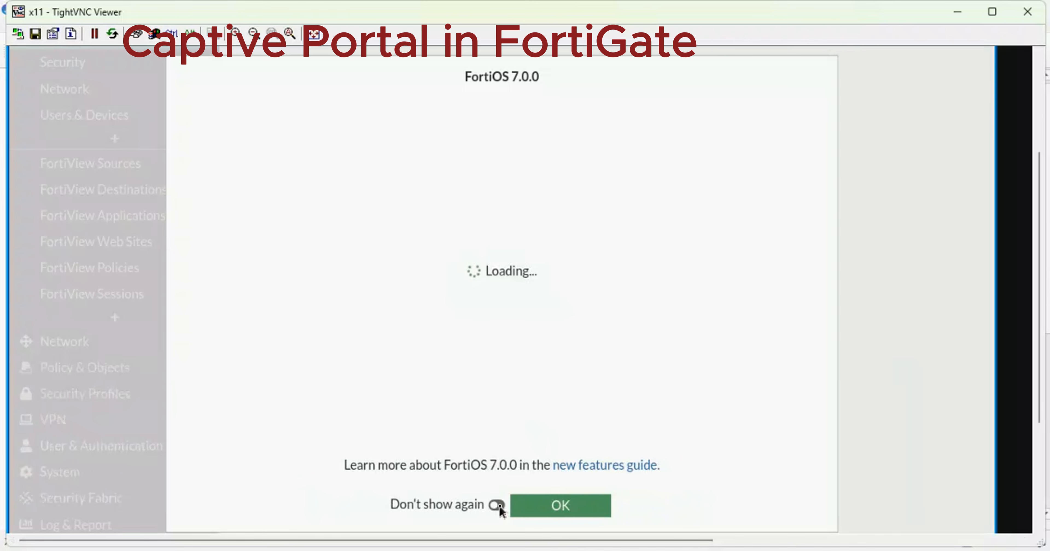
pyautogui.hotkey('ctrl', '-')
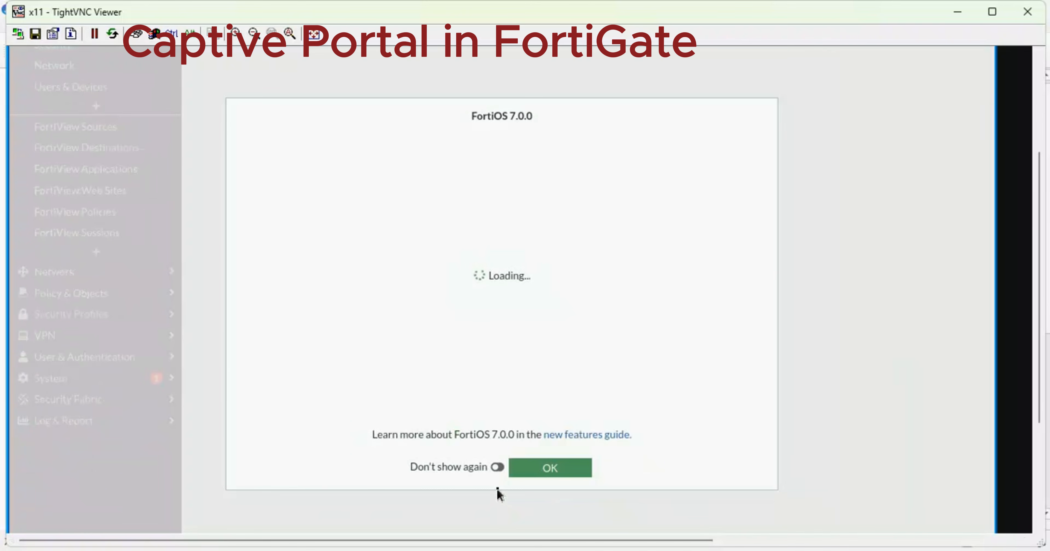
pyautogui.click(497, 469)
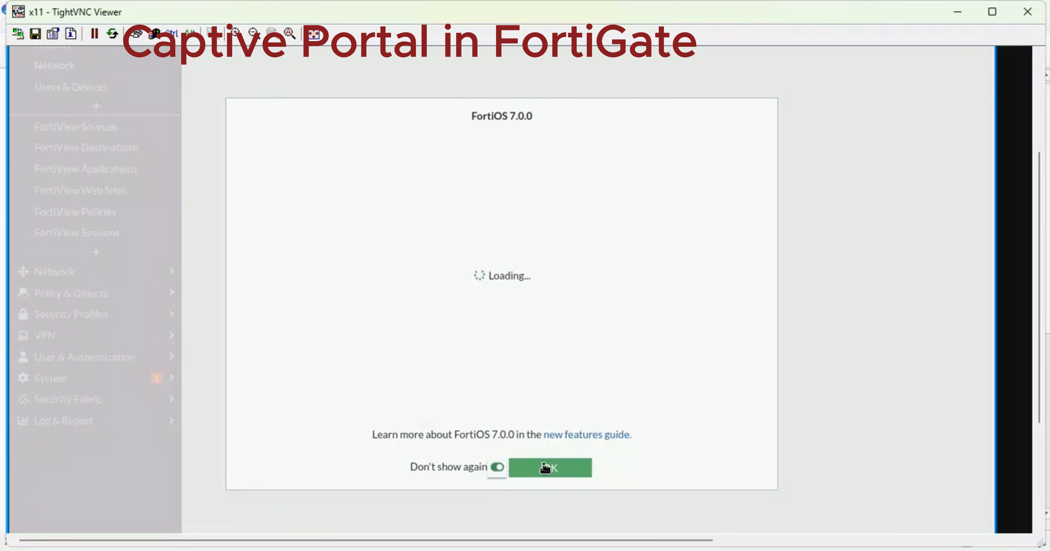
pyautogui.click(543, 466)
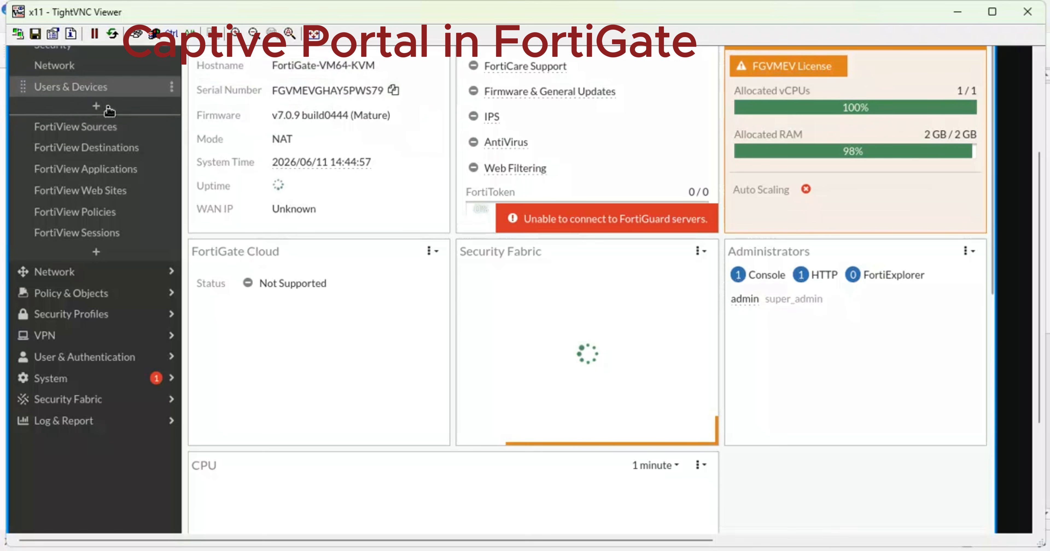
# Open the firewall Addresses list, showing IP range, FQDN and address group entries, scrolled to the top.
pyautogui.click(115, 279)
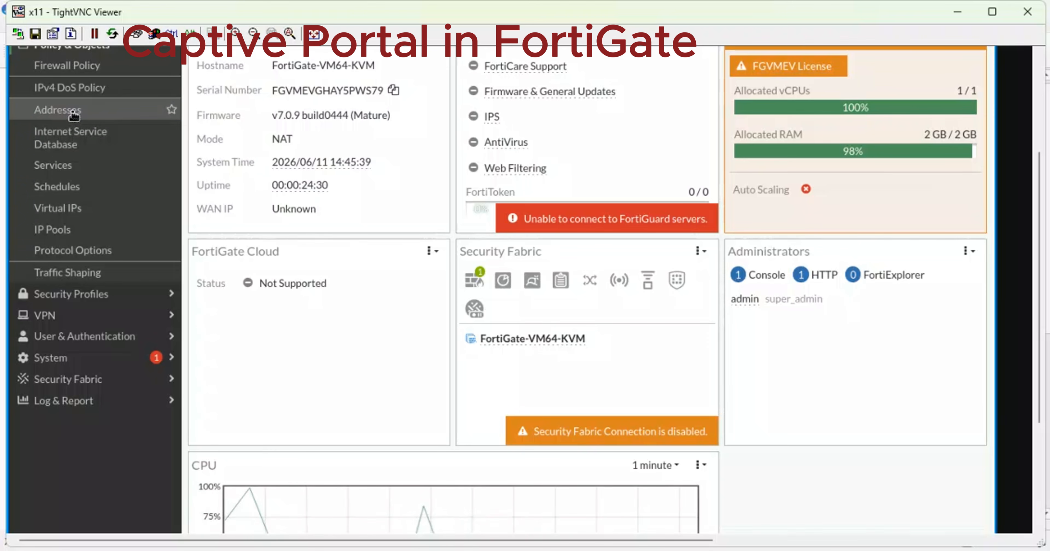
pyautogui.click(73, 116)
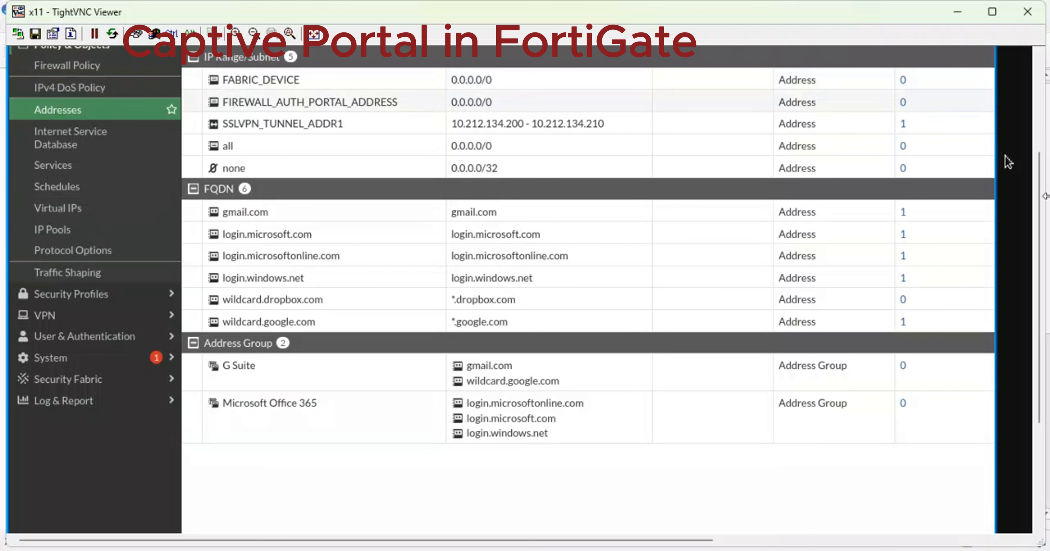
pyautogui.moveTo(1040, 200); pyautogui.dragTo(1033, 118)
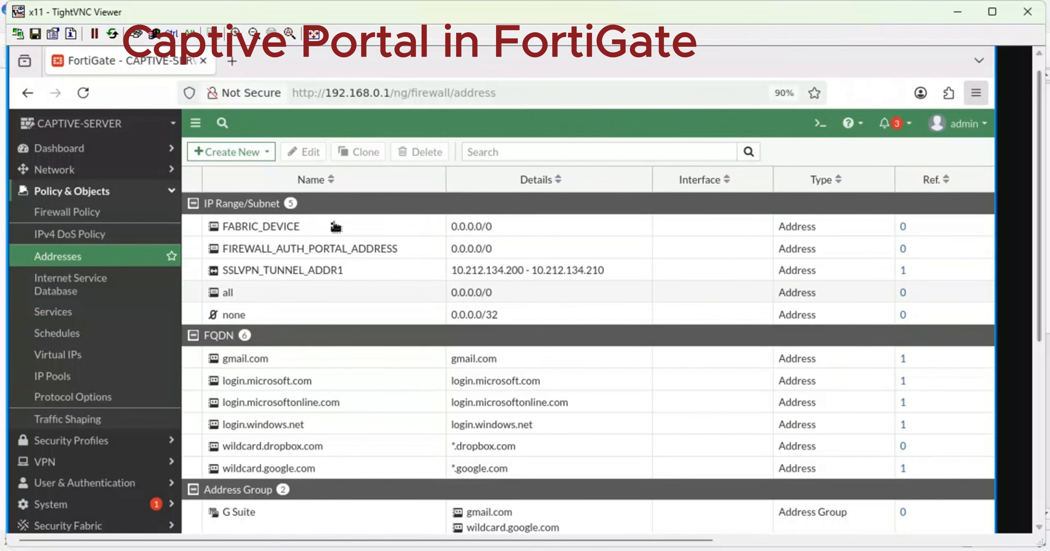
# Go to Network > Interfaces and open LAN-2 (port3) for editing.
pyautogui.click(77, 168)
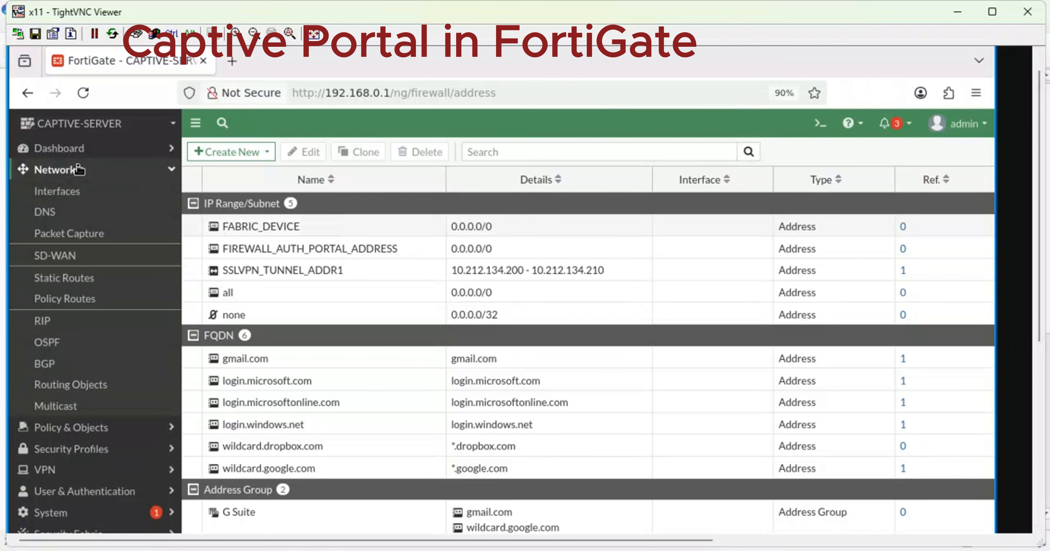
pyautogui.click(48, 197)
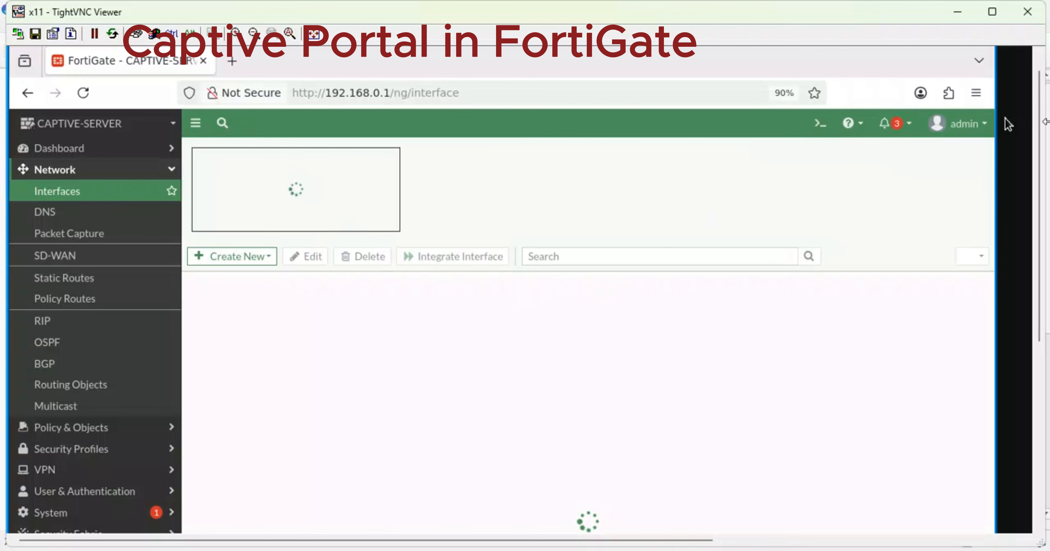
pyautogui.moveTo(1040, 152); pyautogui.dragTo(1039, 207)
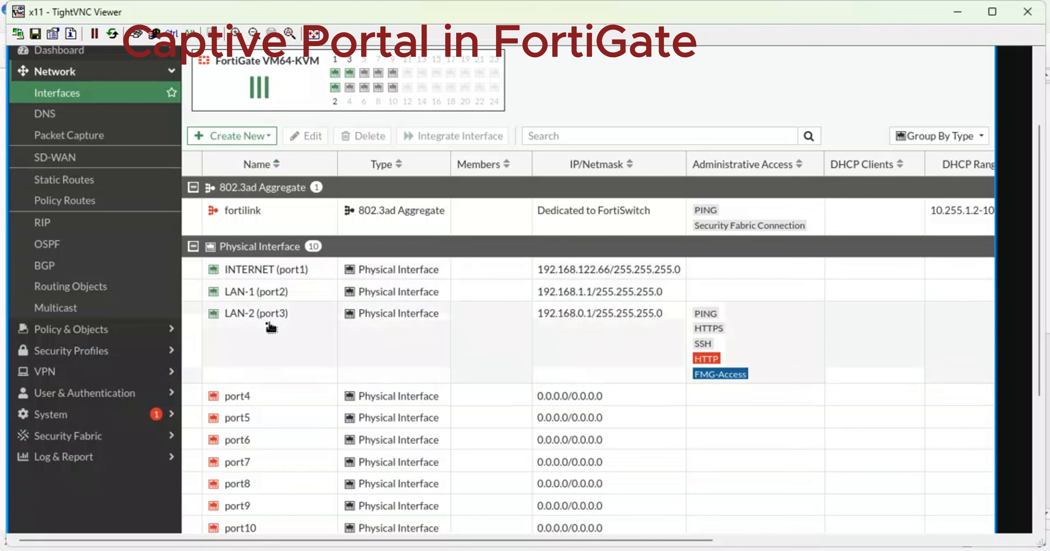
pyautogui.doubleClick(253, 316)
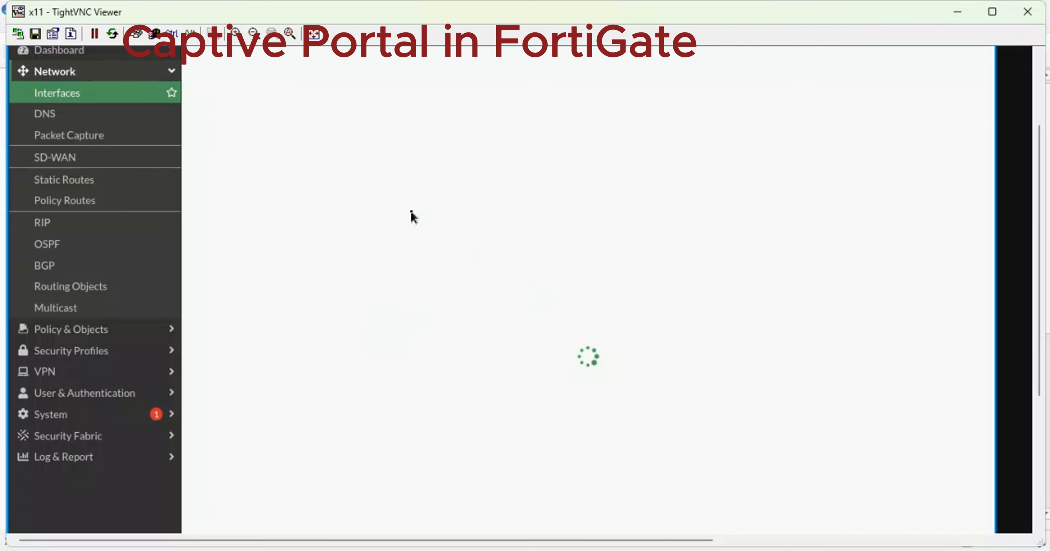
# Enable LAN-2's DHCP server with range 192.168.0.5–192.168.0.254 and save the interface.
pyautogui.moveTo(1036, 232); pyautogui.dragTo(1046, 357)
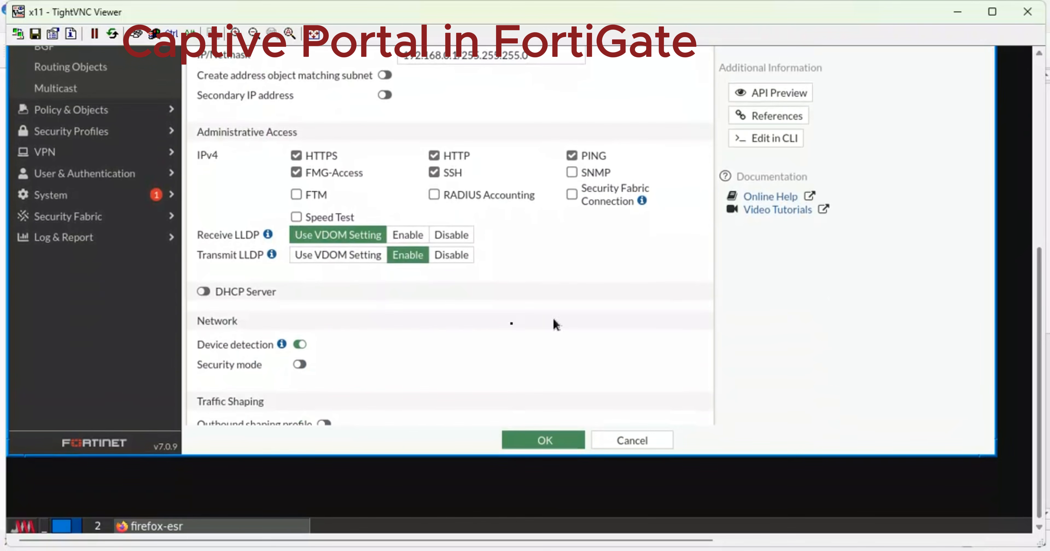
pyautogui.click(205, 296)
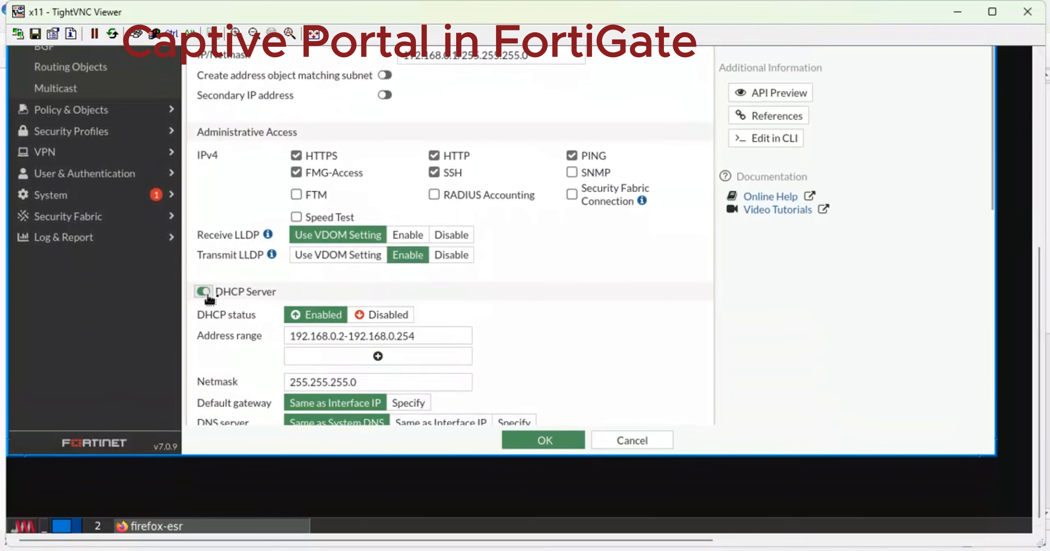
pyautogui.click(343, 337)
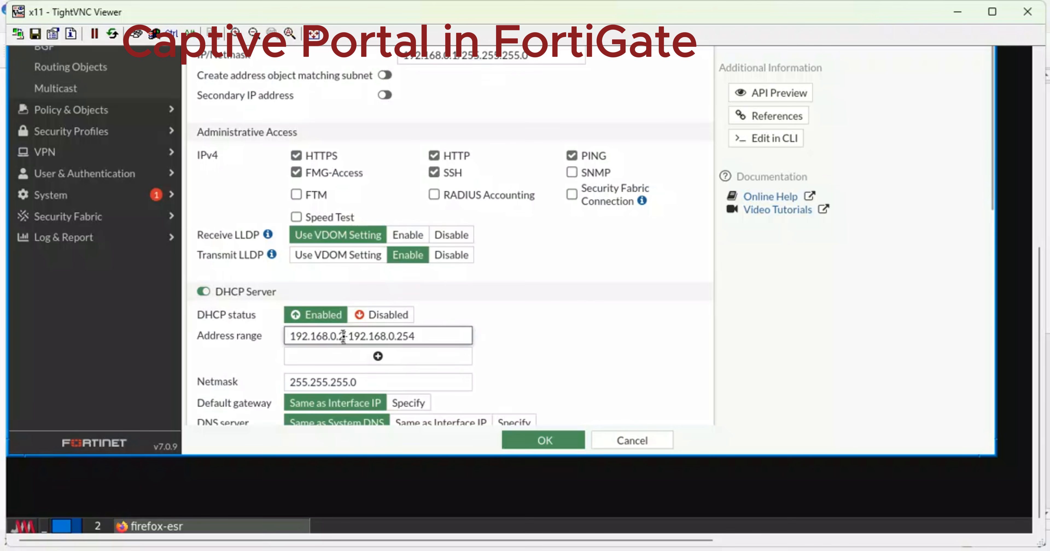
pyautogui.press('BackSpace')
pyautogui.write('5')
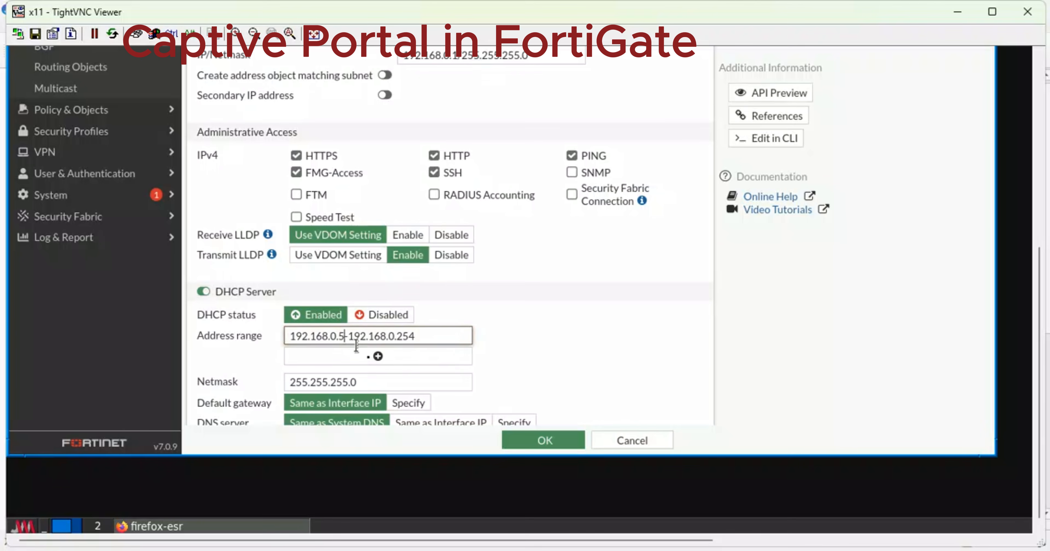
pyautogui.click(521, 440)
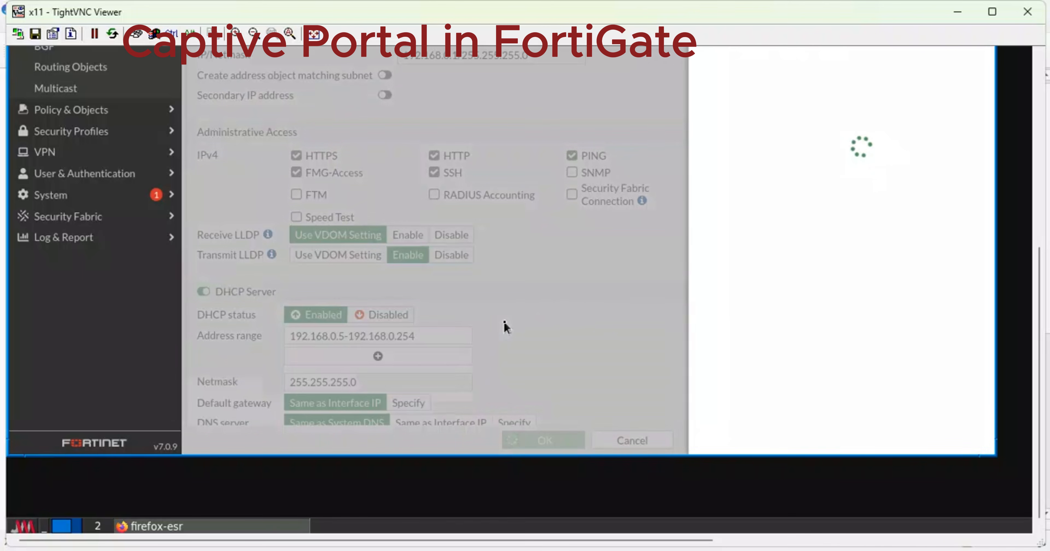
pyautogui.click(777, 437)
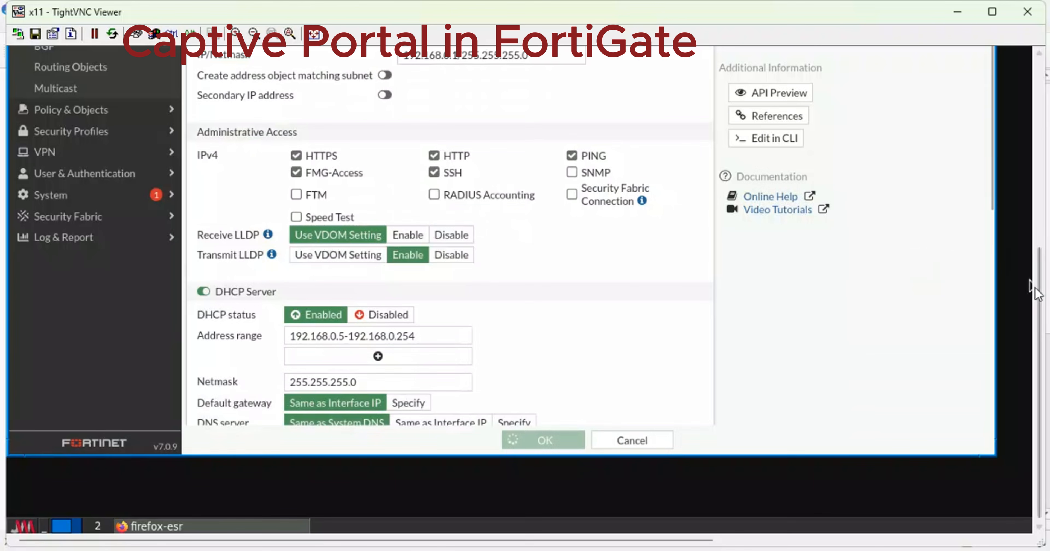
pyautogui.moveTo(1036, 287); pyautogui.dragTo(1021, 101)
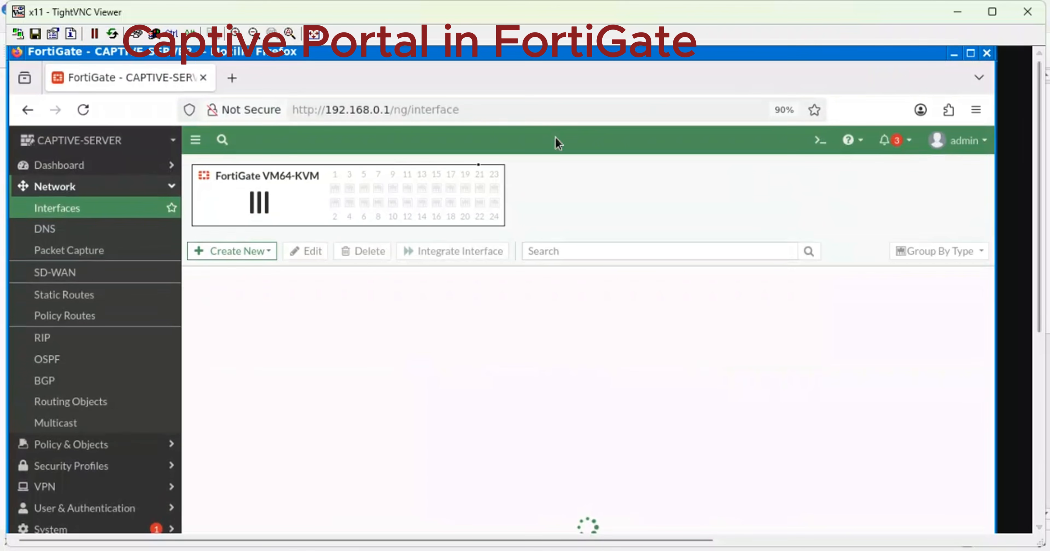
# Check the GNS3 lab topology, then return to the FortiGate web interface.
pyautogui.click(171, 187)
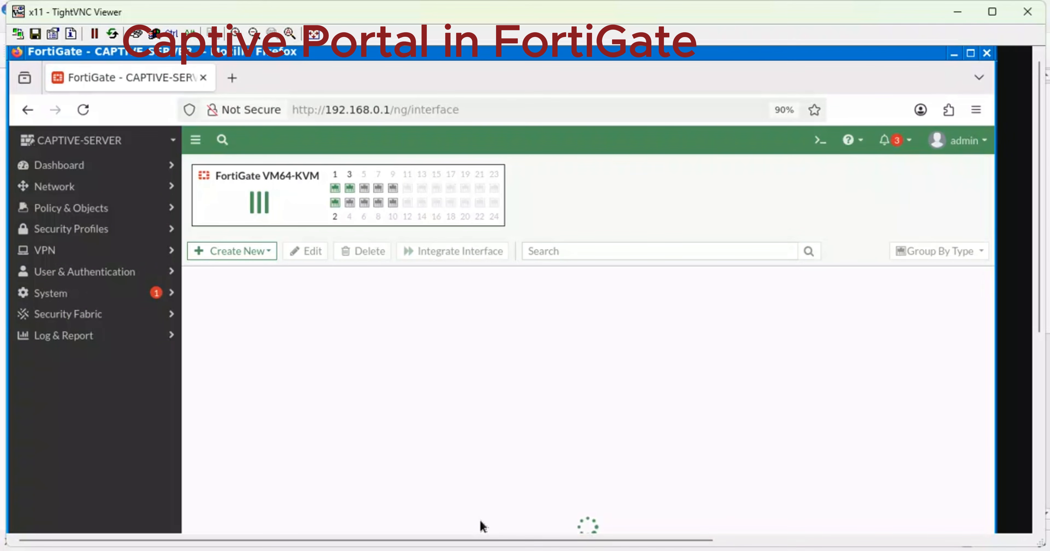
pyautogui.click(528, 494)
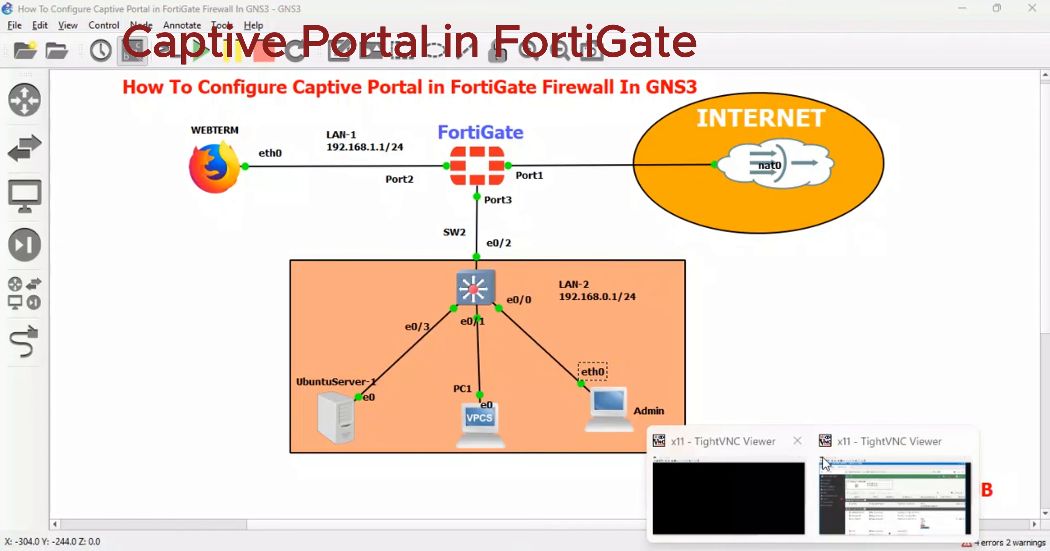
pyautogui.click(856, 473)
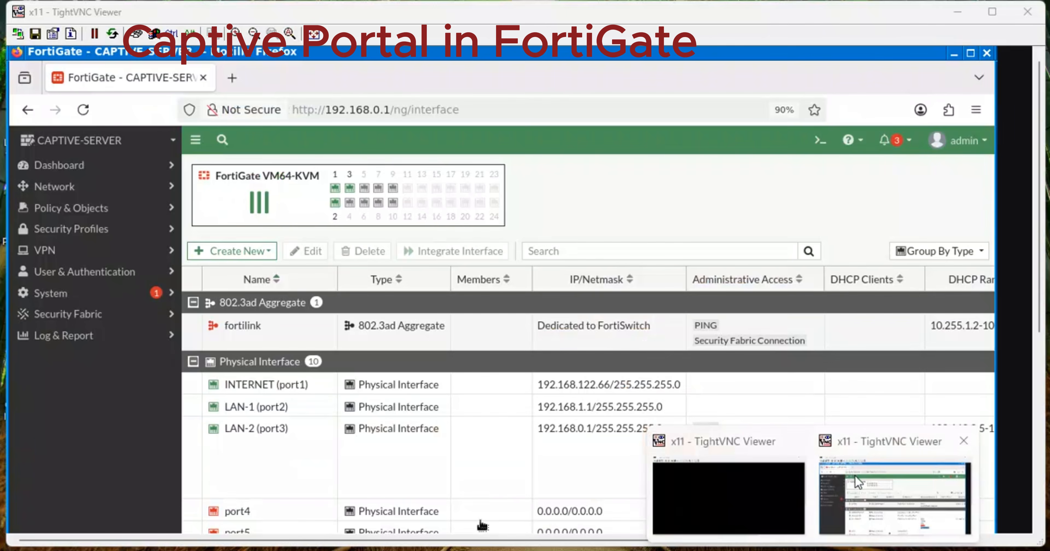
# Open the Firewall Policy list under Policy & Objects.
pyautogui.click(122, 189)
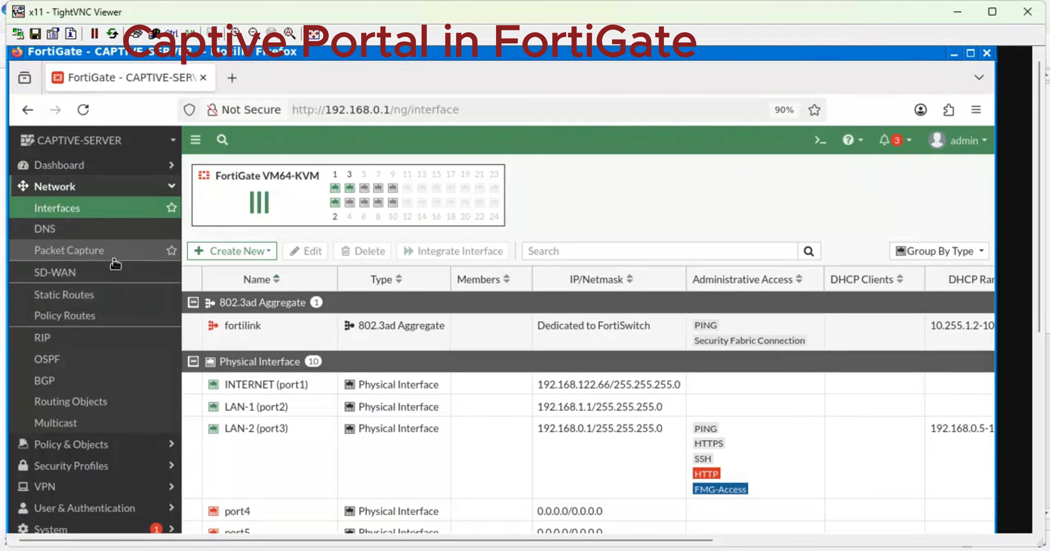
pyautogui.click(168, 187)
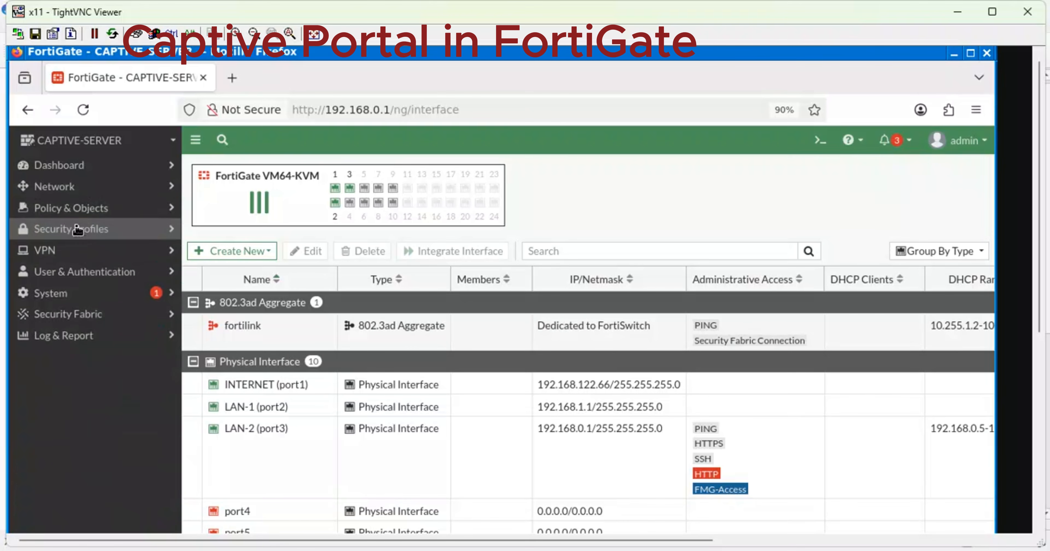
pyautogui.click(103, 209)
pyautogui.click(86, 235)
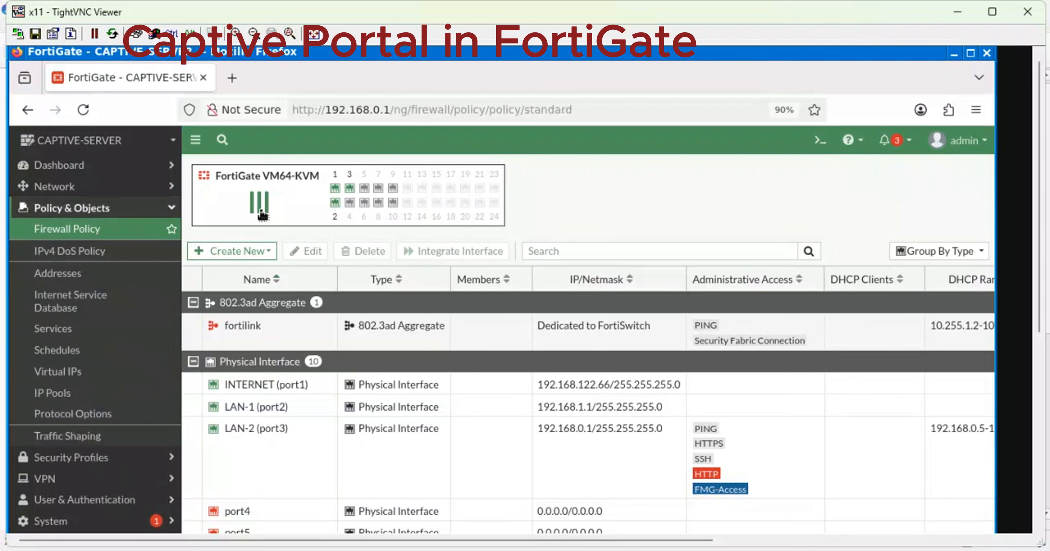
# Start a new policy LAN1-INTERNET from LAN-1 (port2) to INTERNET (port1).
pyautogui.click(241, 167)
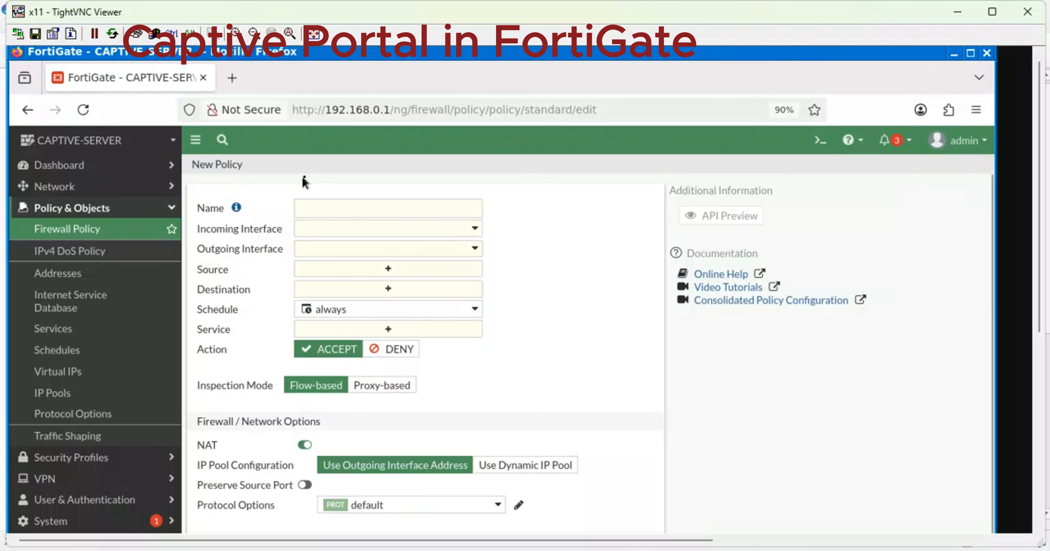
pyautogui.click(319, 204)
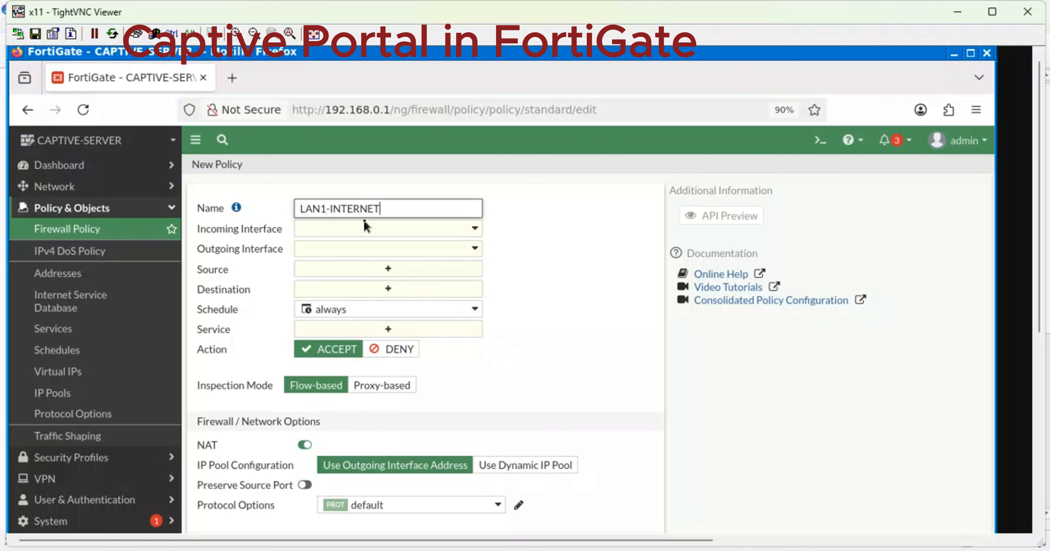
pyautogui.click(374, 232)
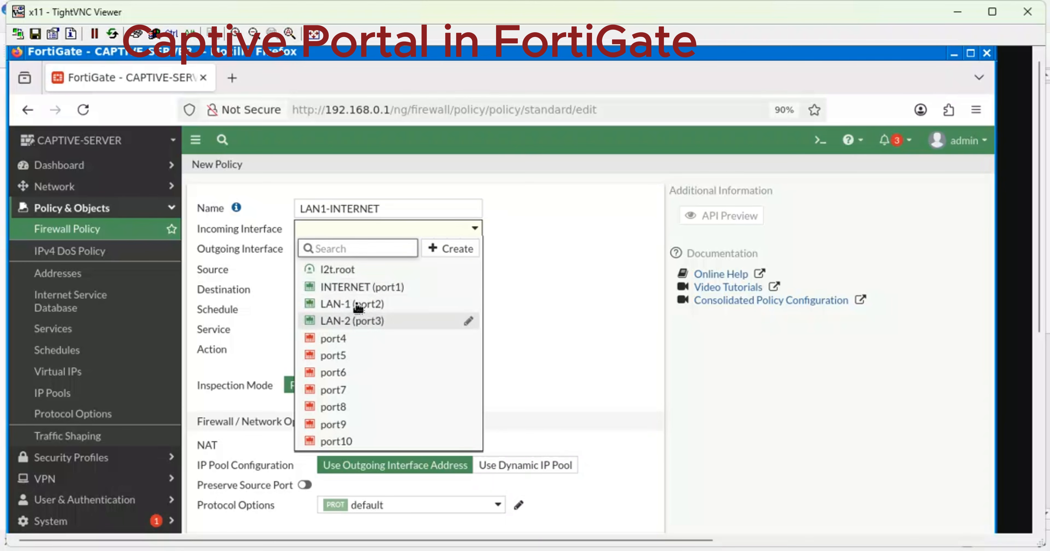
pyautogui.click(361, 308)
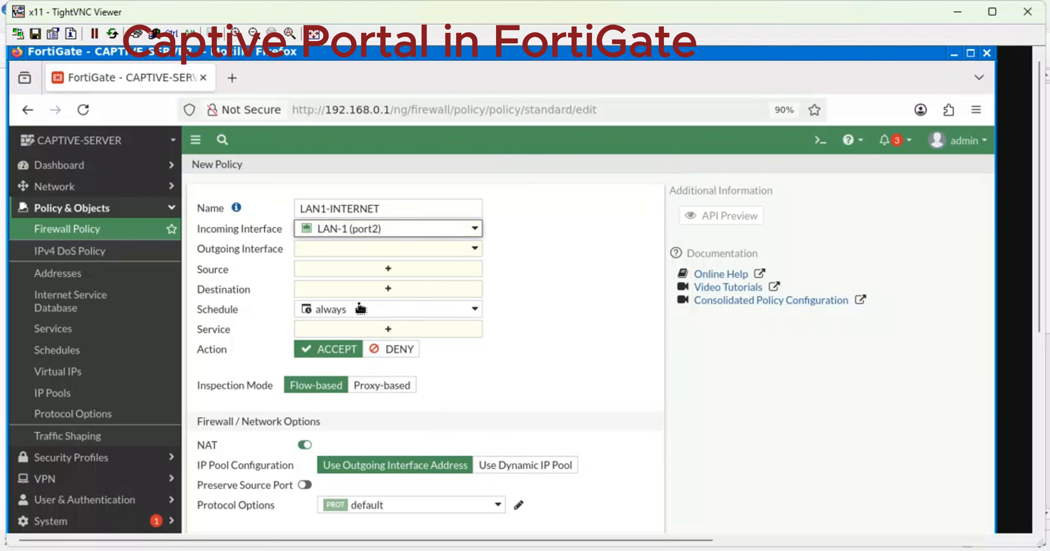
pyautogui.click(378, 250)
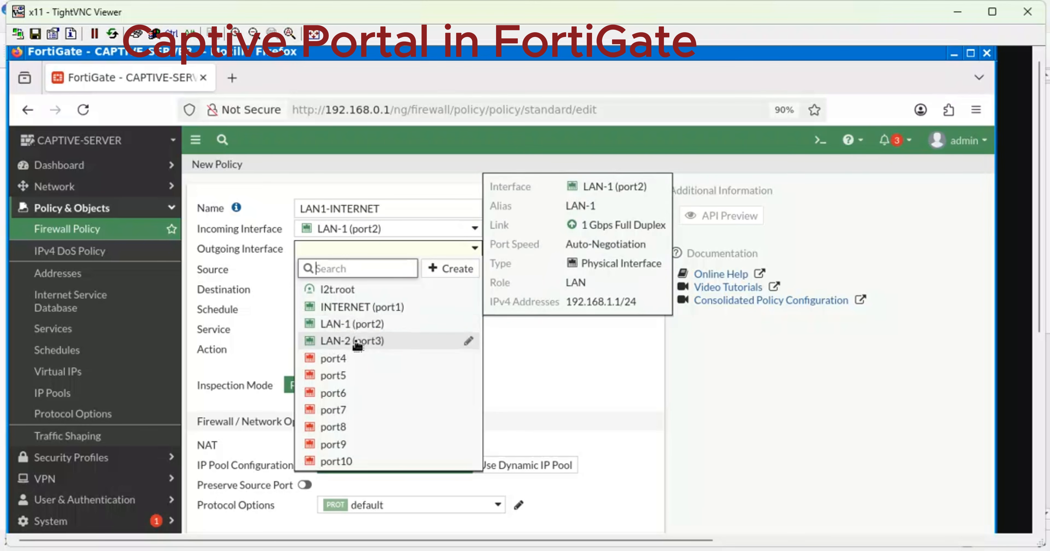
pyautogui.click(364, 308)
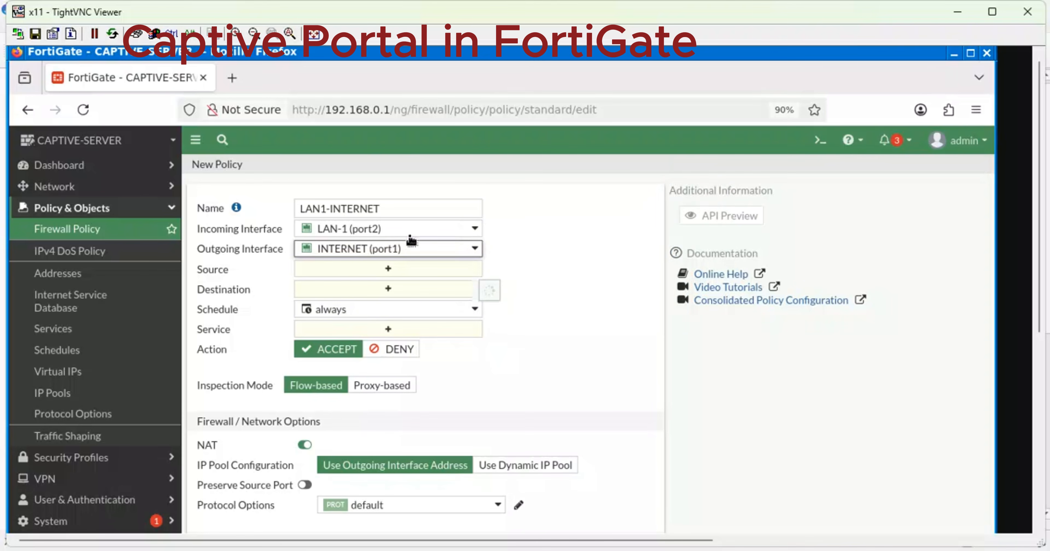
pyautogui.click(379, 273)
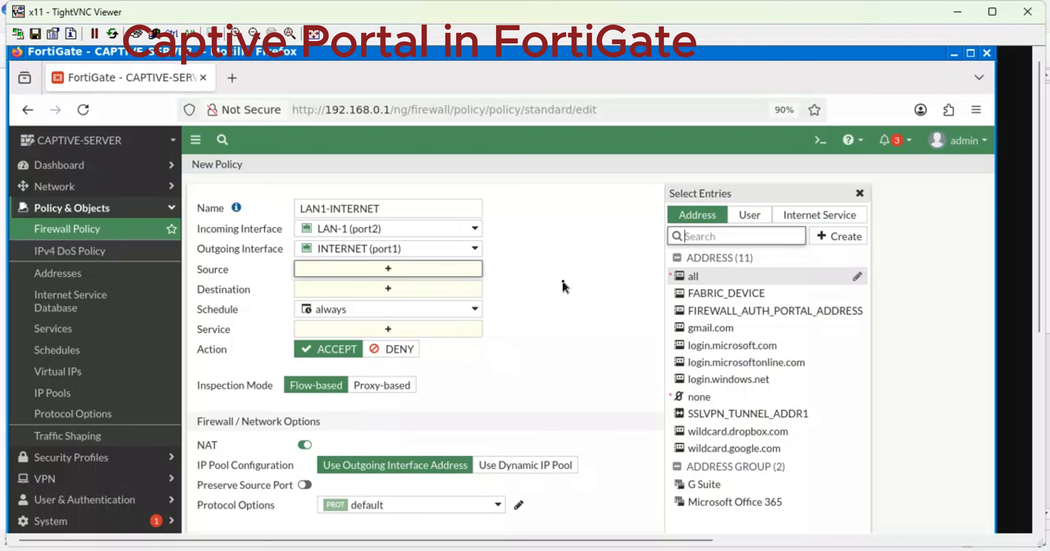
# Set the policy's source and destination to all and its service to ALL.
pyautogui.click(702, 277)
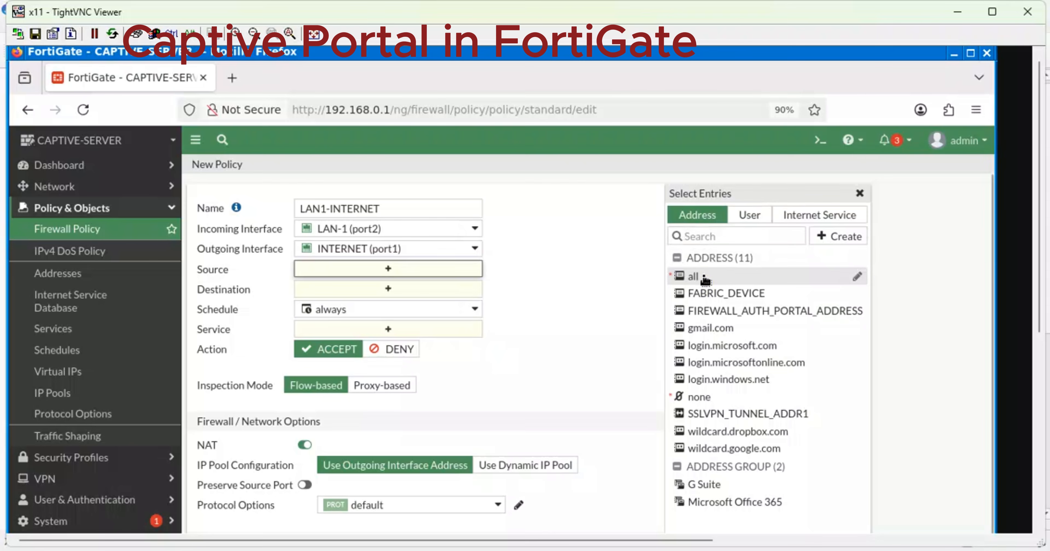
pyautogui.click(374, 302)
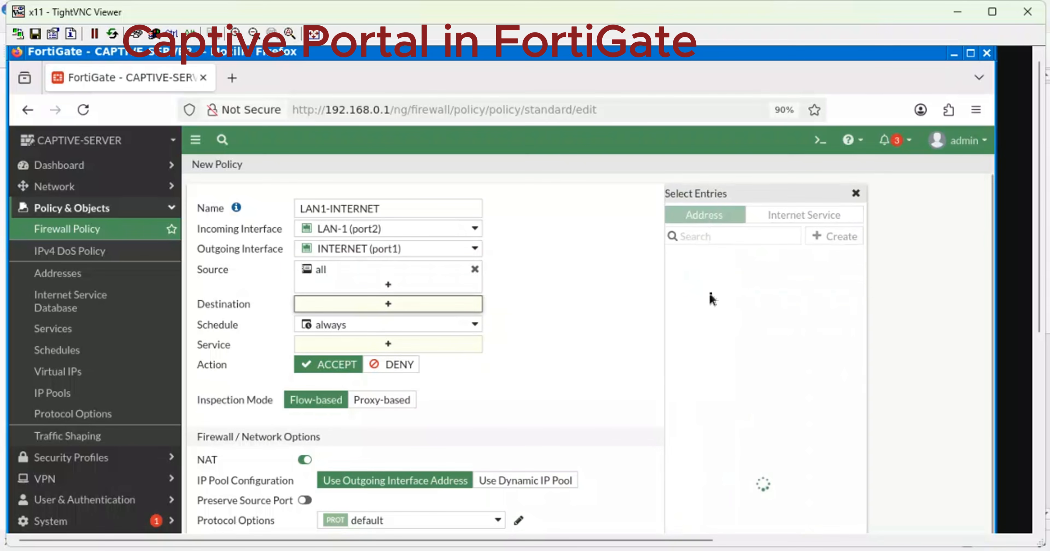
pyautogui.click(698, 277)
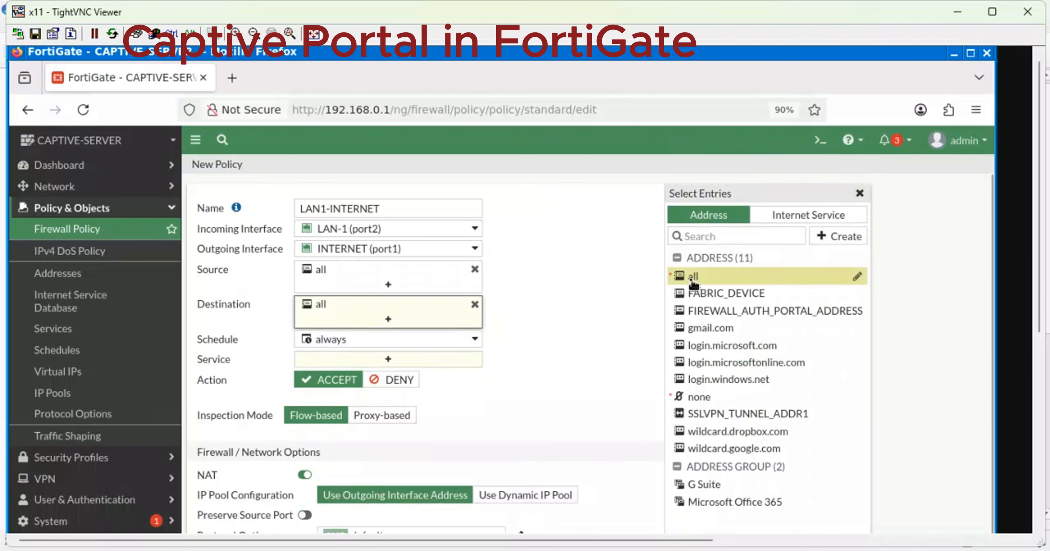
pyautogui.click(393, 360)
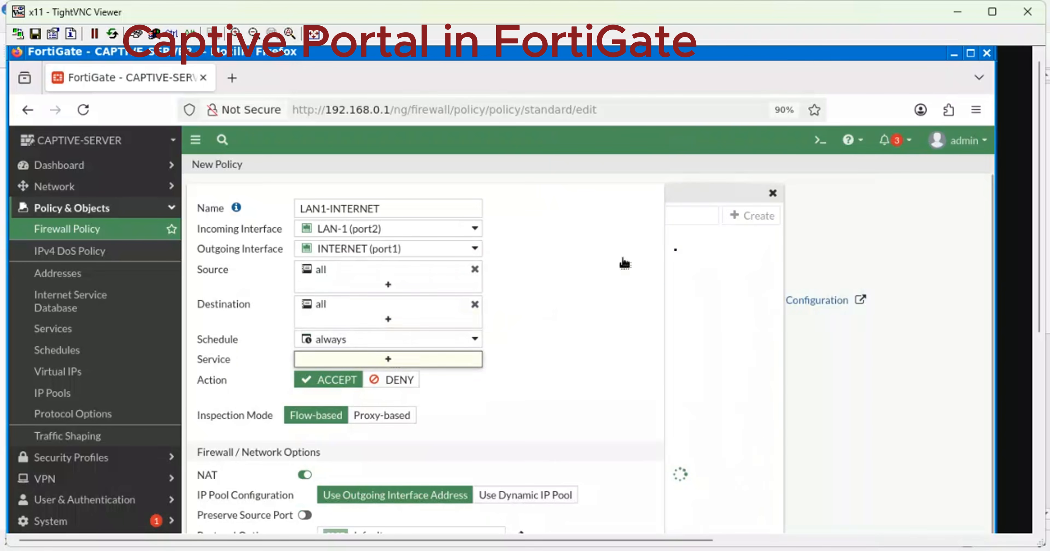
pyautogui.click(698, 265)
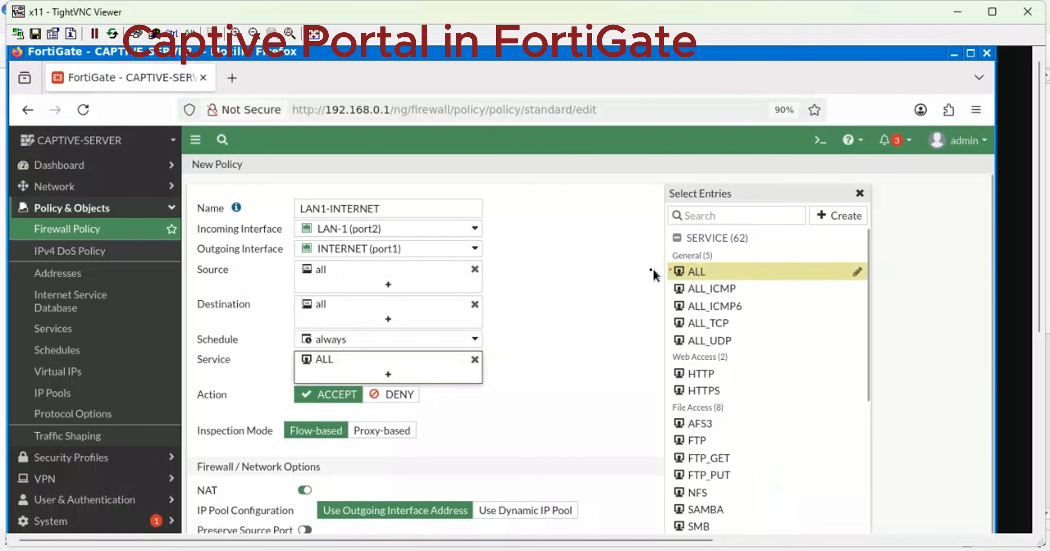
# Log all sessions of allowed traffic and save the LAN1-INTERNET policy.
pyautogui.scroll(-4, 587, 287)
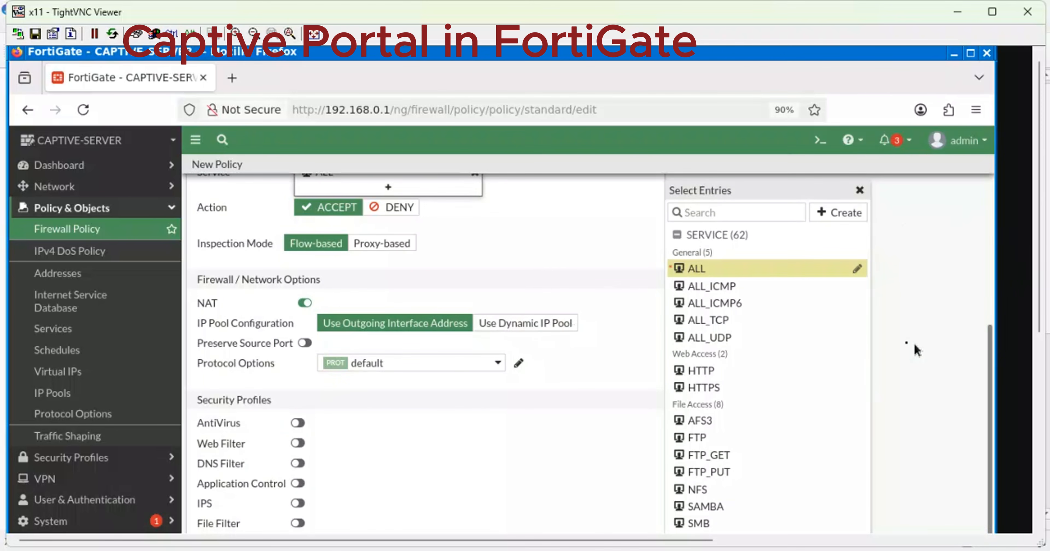
pyautogui.moveTo(1037, 276); pyautogui.dragTo(1044, 342)
pyautogui.click(495, 491)
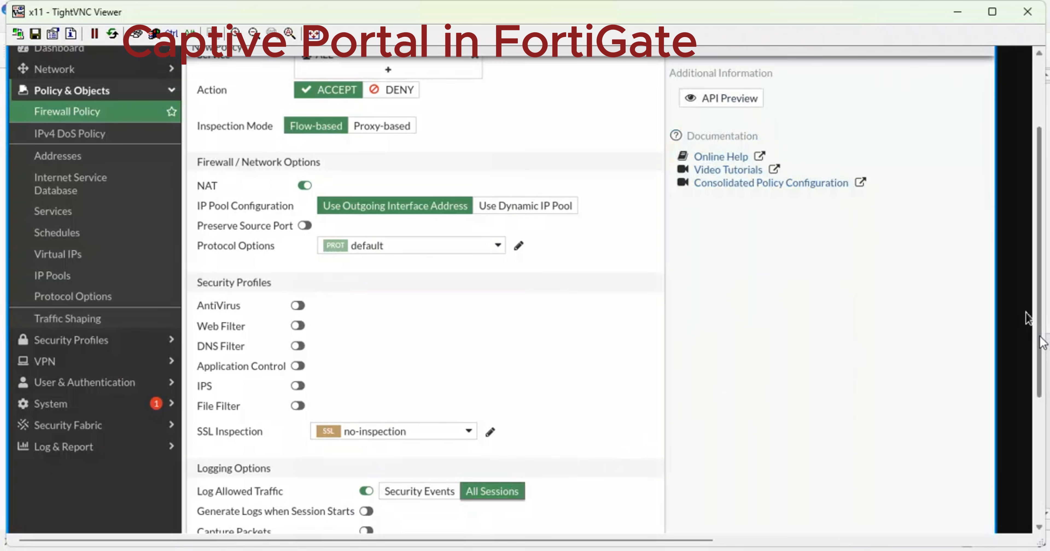
pyautogui.moveTo(1044, 340); pyautogui.dragTo(1042, 438)
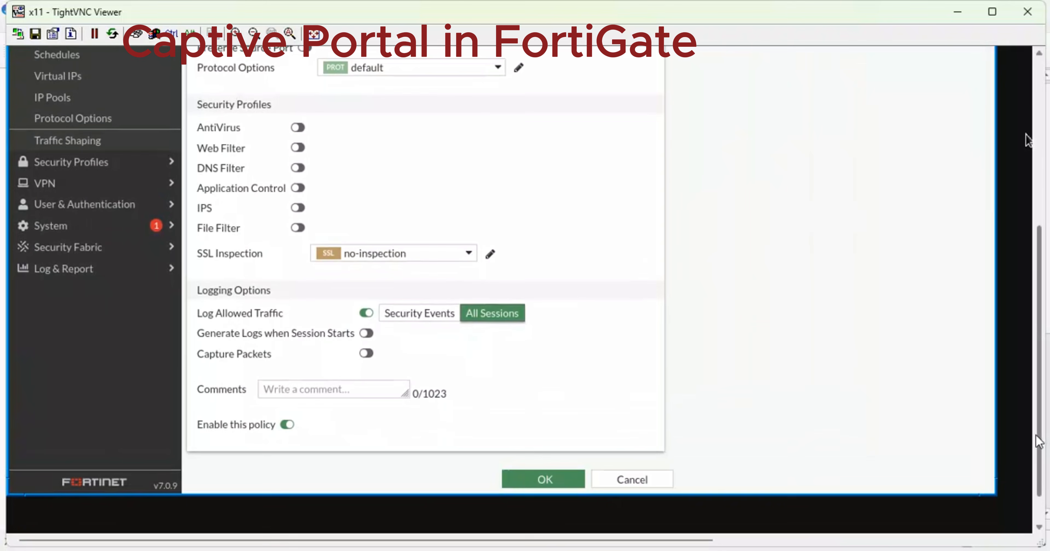
pyautogui.click(530, 477)
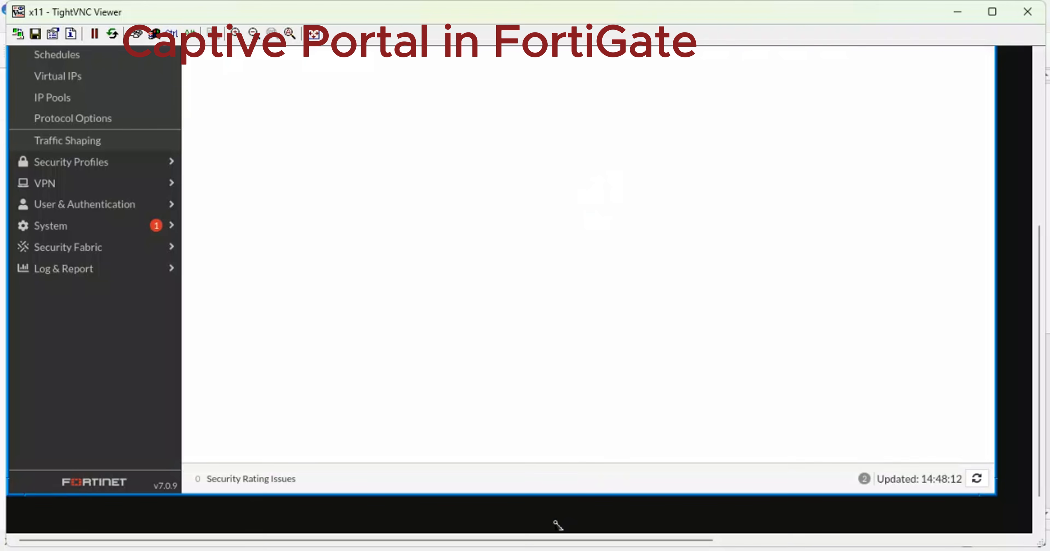
# Back in the FortiGate web interface, open the empty Static Routes list under Network.
pyautogui.moveTo(539, 545)
pyautogui.click(538, 490)
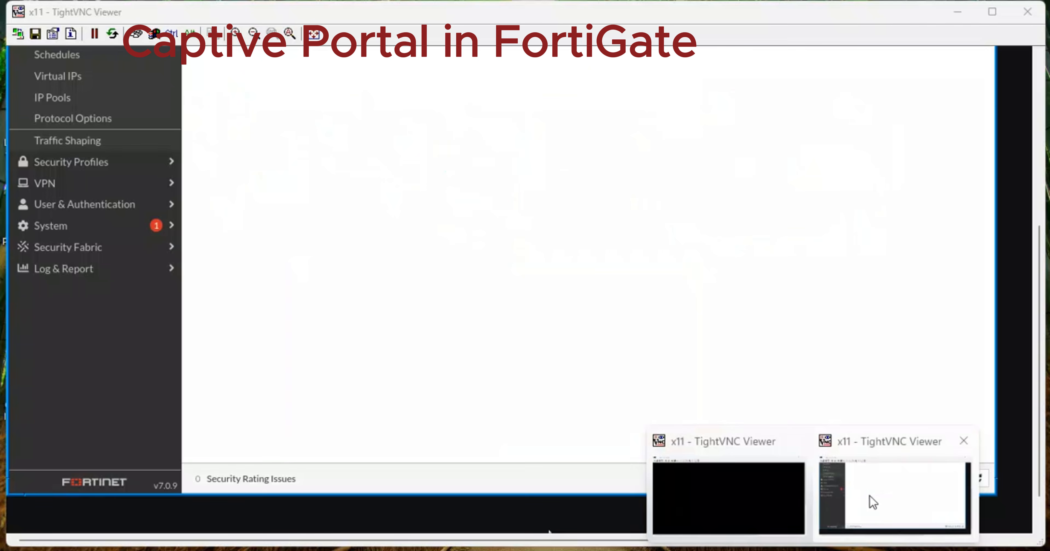
pyautogui.click(870, 497)
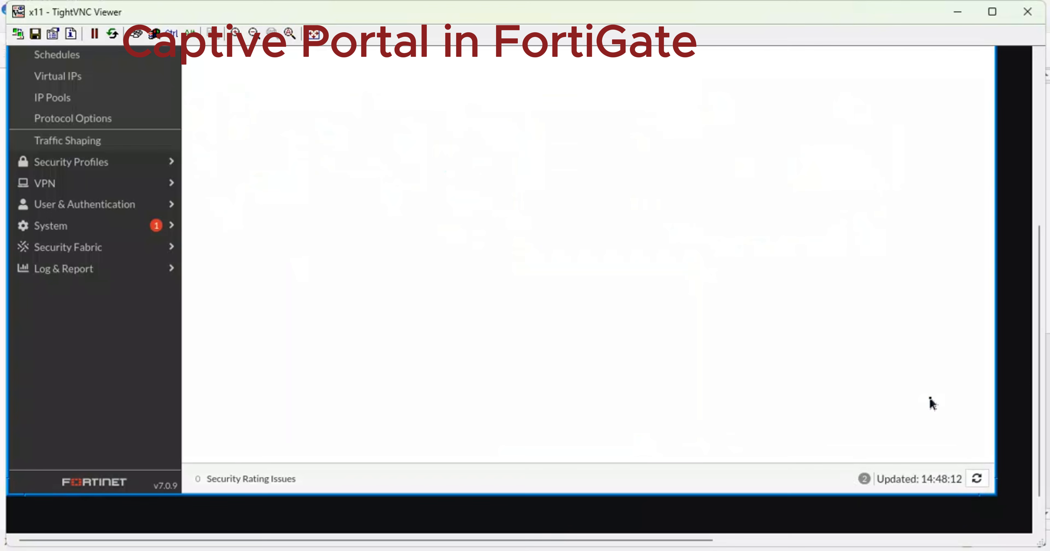
pyautogui.scroll(5, 1023, 324)
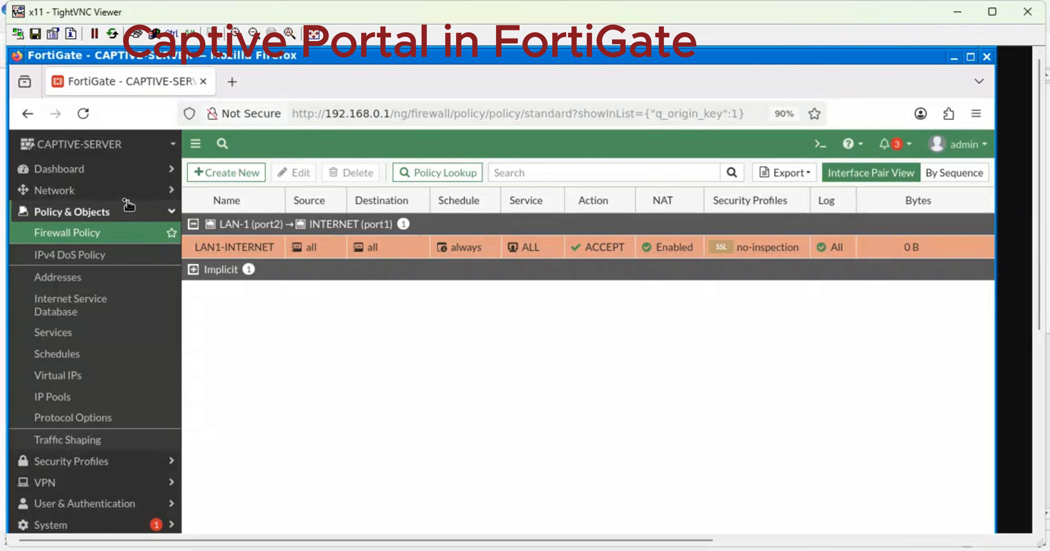
pyautogui.click(107, 199)
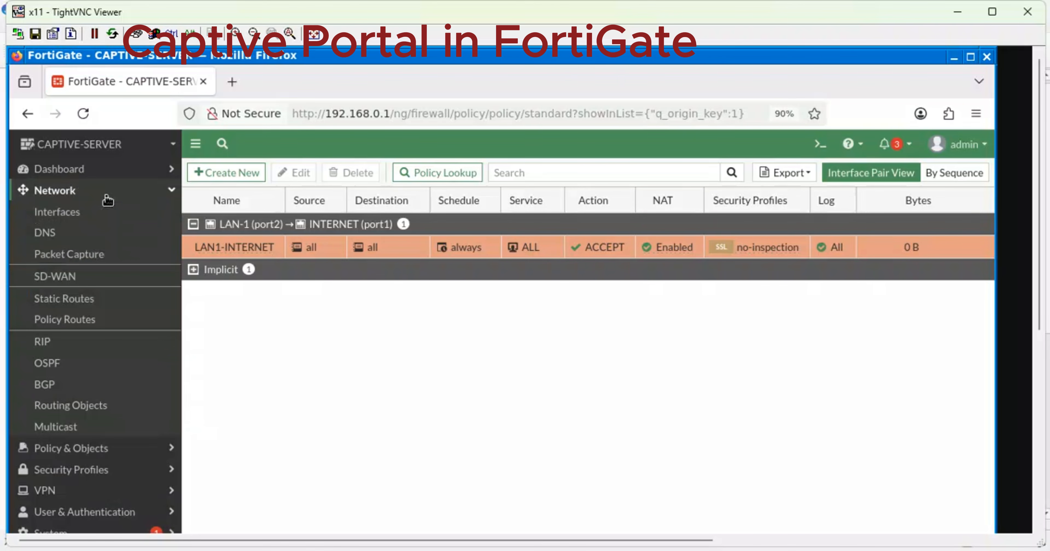
pyautogui.click(64, 301)
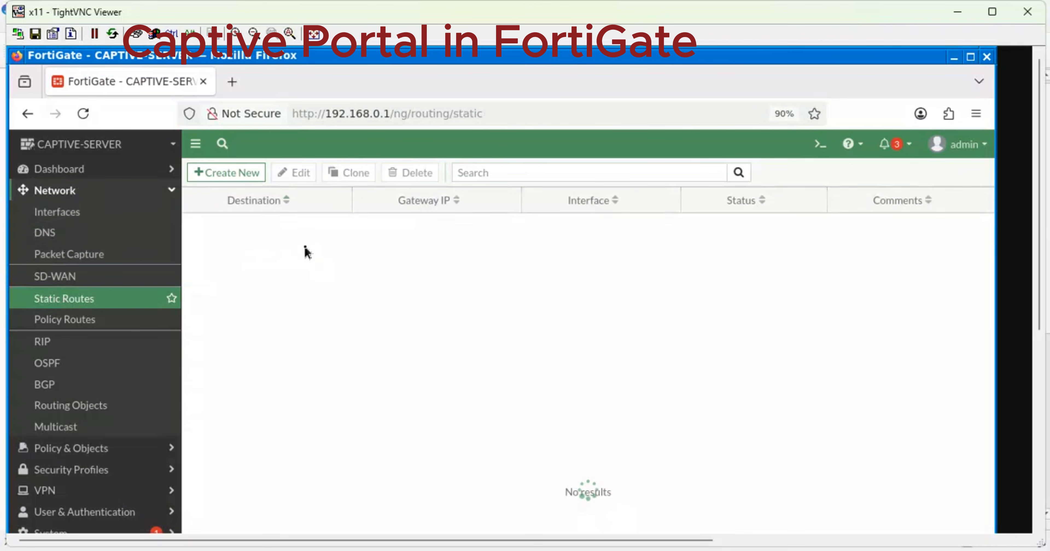
# Create a static route 0.0.0.0/0 on INTERNET (port1) with dynamic gateway 192.168.122.1 and save it.
pyautogui.click(241, 178)
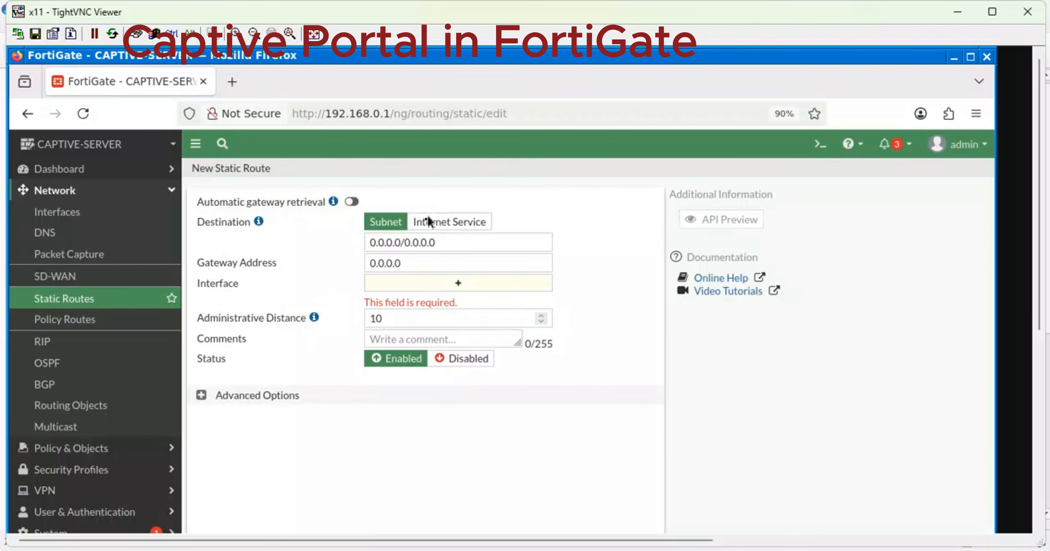
pyautogui.click(428, 264)
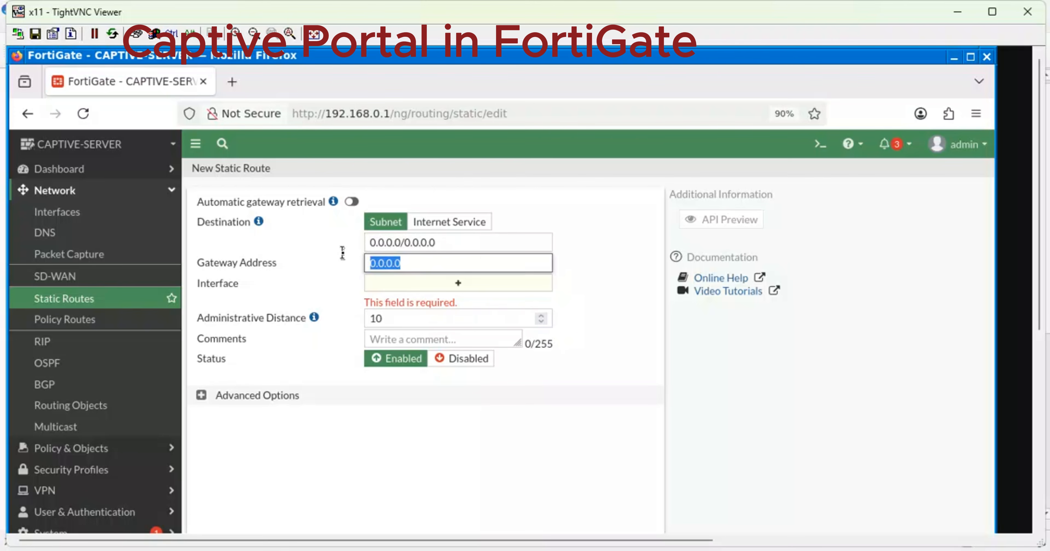
pyautogui.write('192.168.122.1')
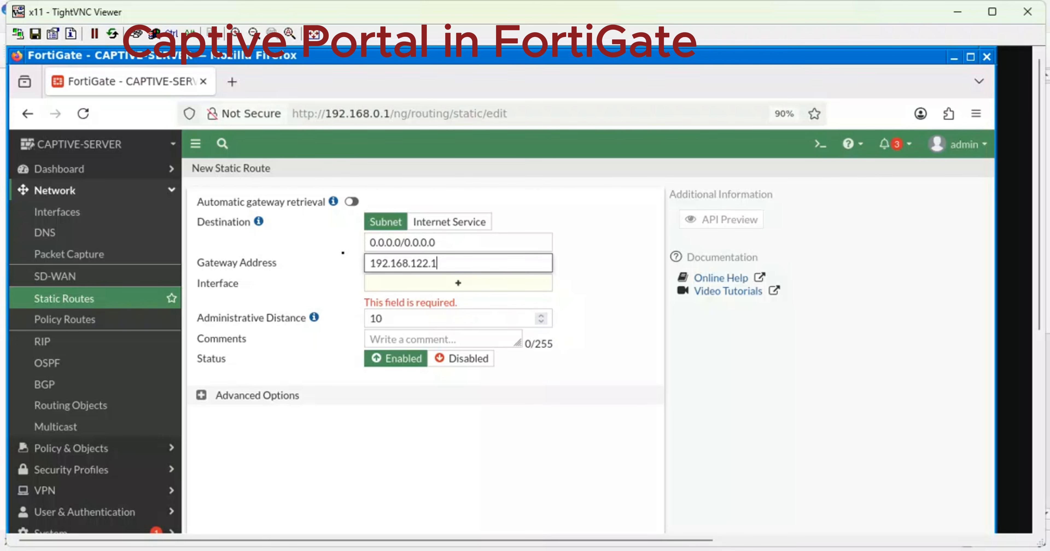
pyautogui.click(461, 287)
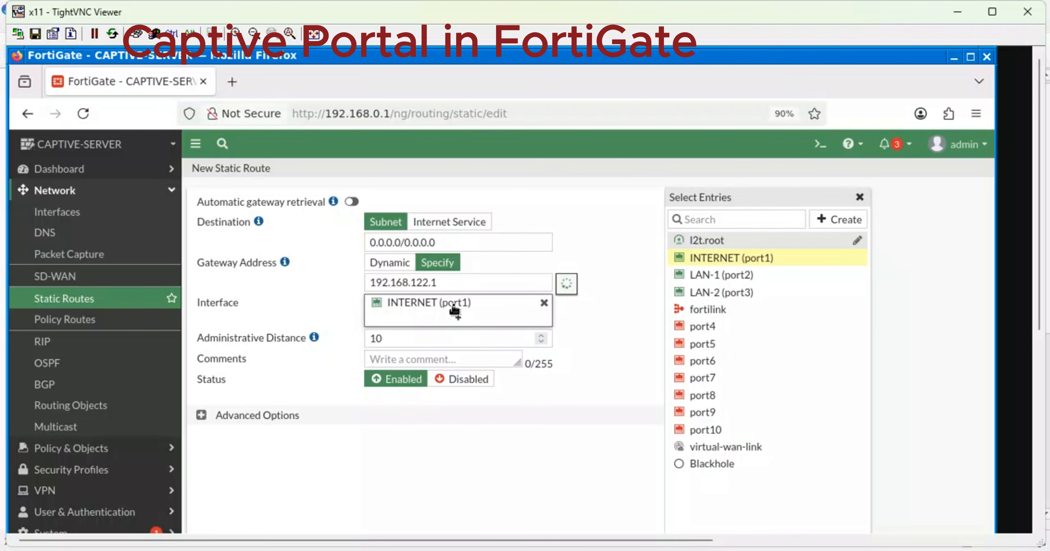
pyautogui.moveTo(456, 314)
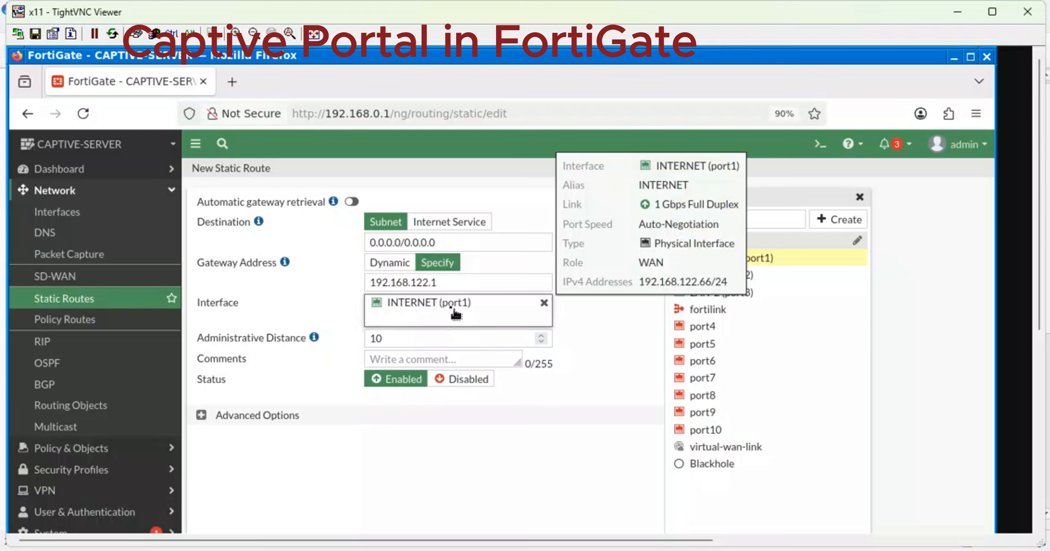
pyautogui.click(398, 265)
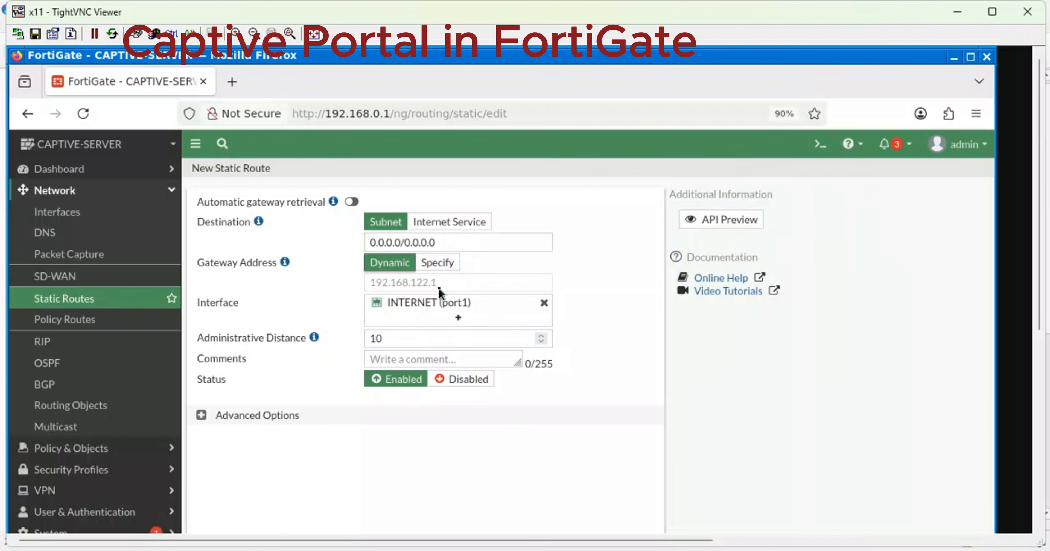
pyautogui.moveTo(382, 284); pyautogui.dragTo(376, 282)
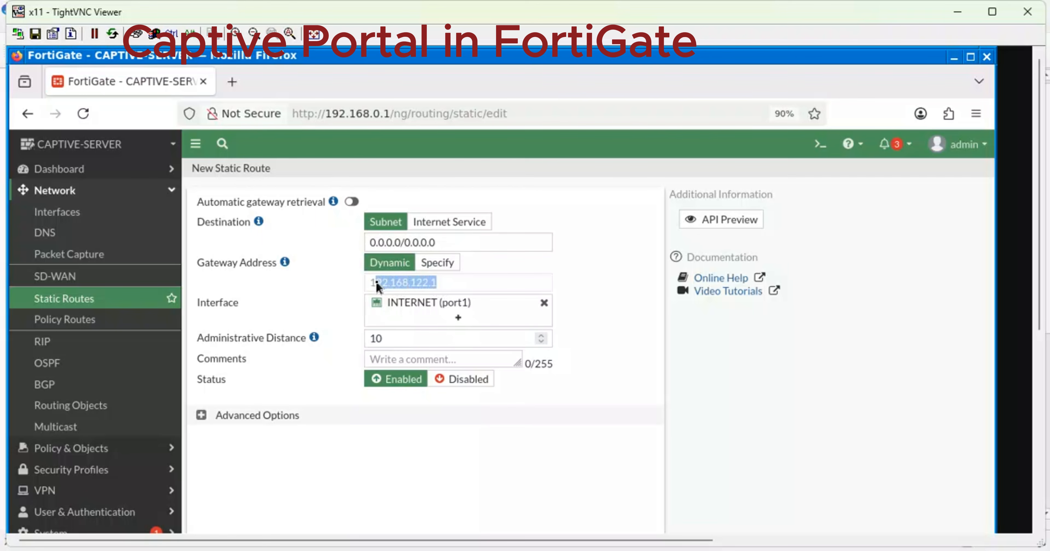
pyautogui.click(436, 286)
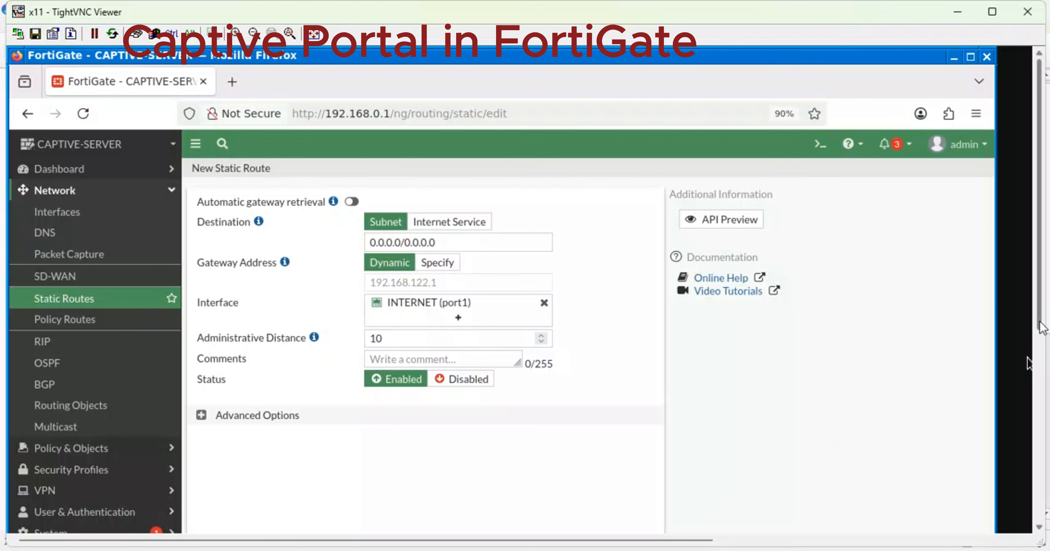
pyautogui.scroll(-3, 1040, 326)
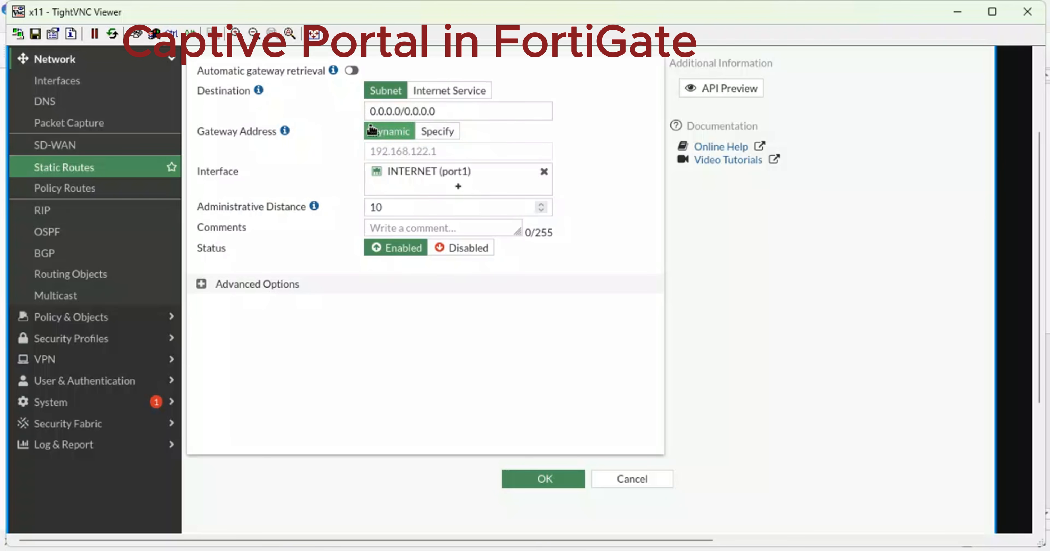
pyautogui.moveTo(285, 133)
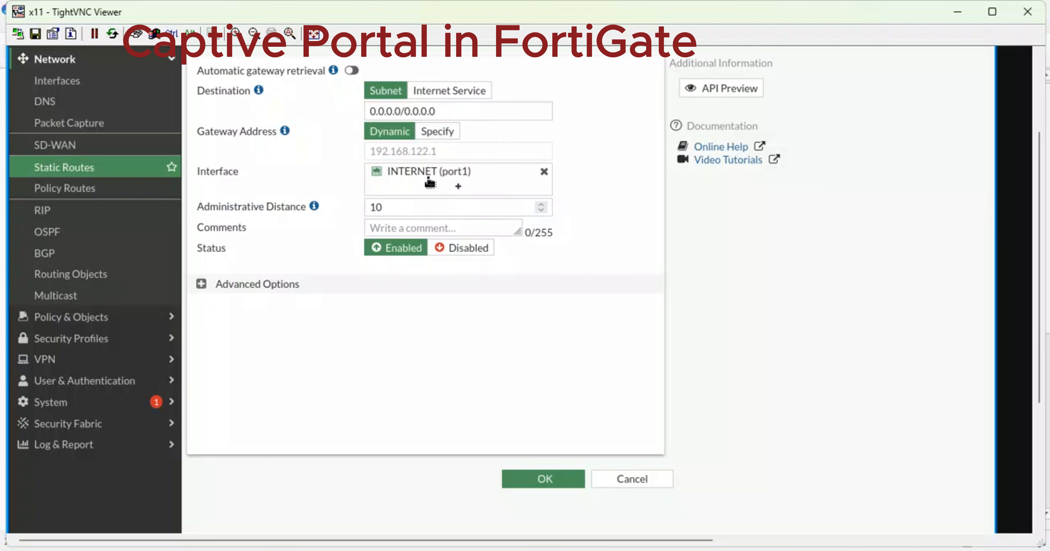
pyautogui.click(546, 480)
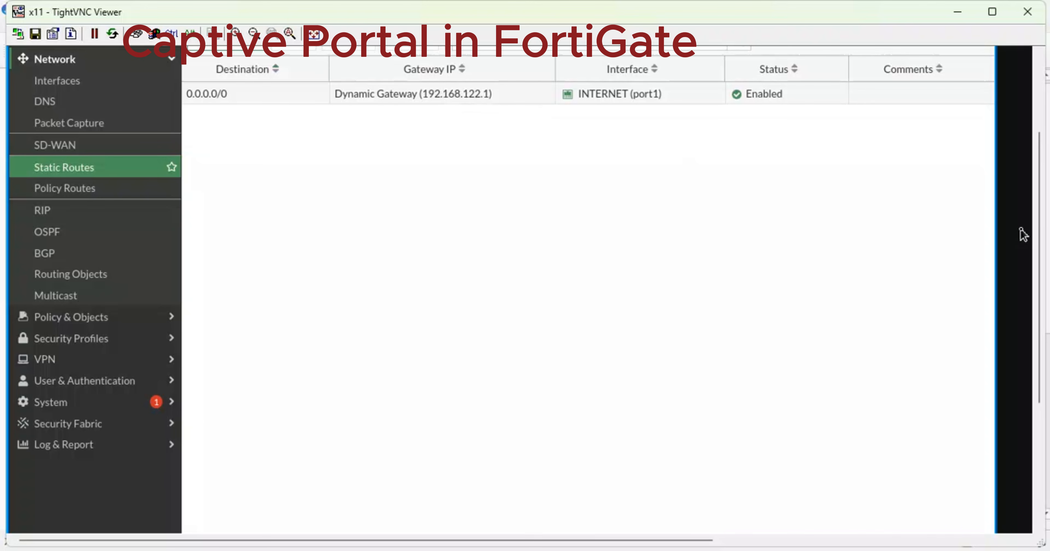
# Close the first, duplicate remote-viewer window so one Static Routes view remains.
pyautogui.moveTo(1038, 234); pyautogui.dragTo(1041, 180)
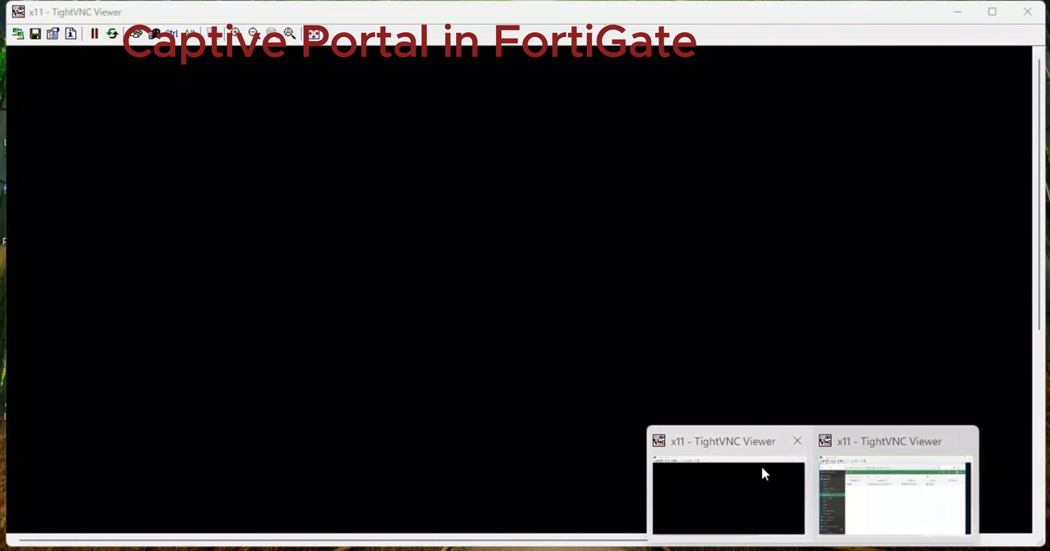
pyautogui.click(761, 466)
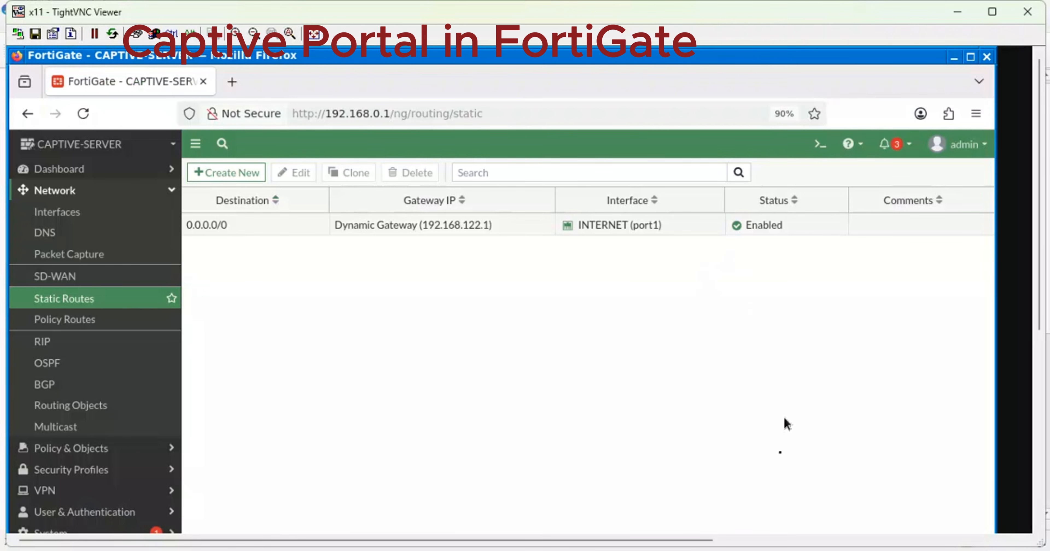
pyautogui.moveTo(777, 547)
pyautogui.moveTo(880, 486)
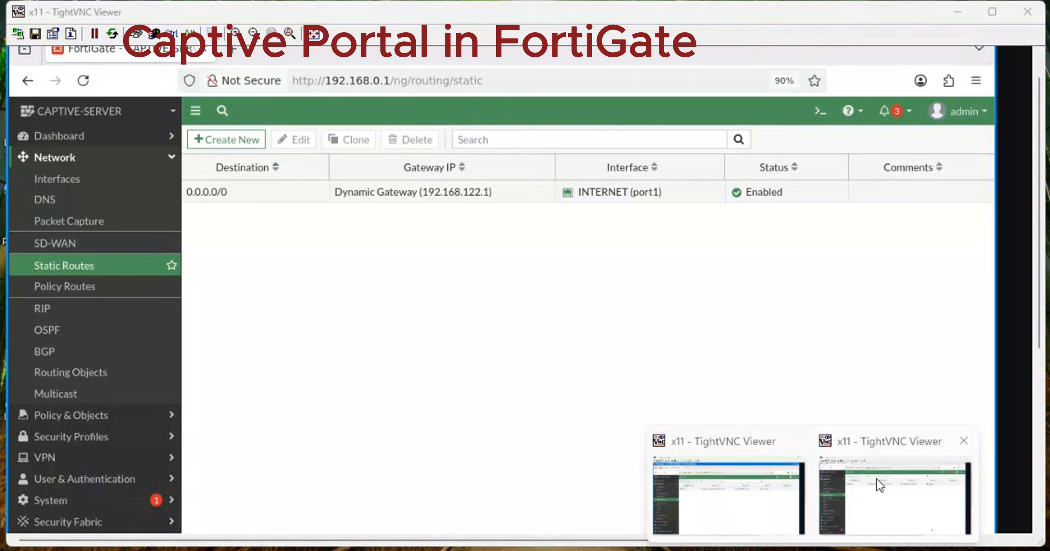
pyautogui.moveTo(787, 443)
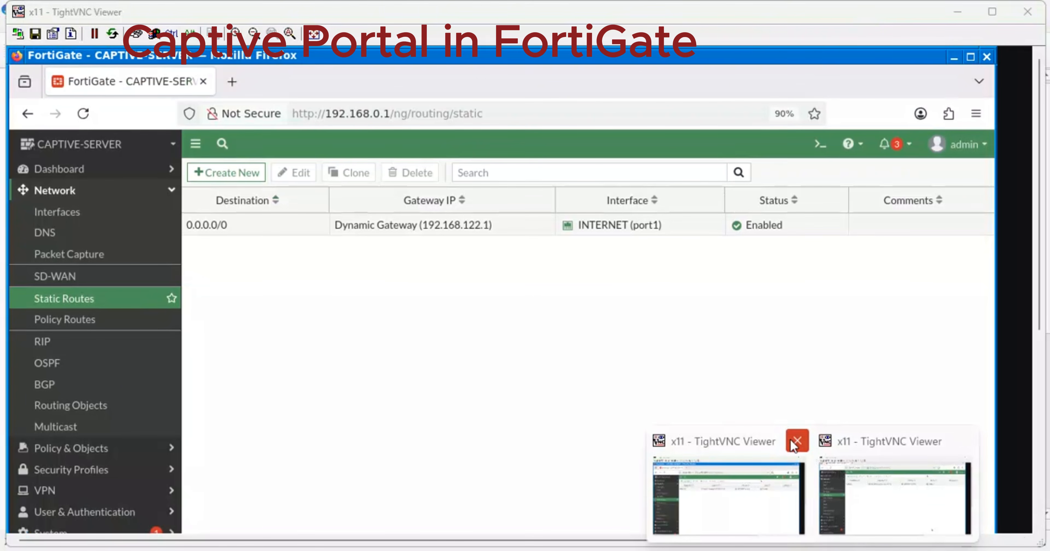
pyautogui.click(797, 441)
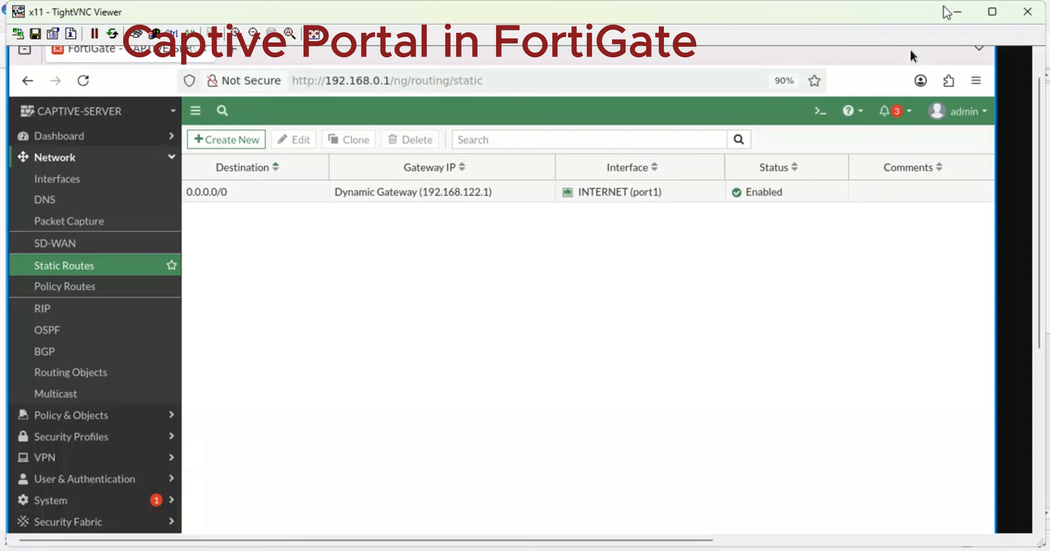
pyautogui.click(960, 12)
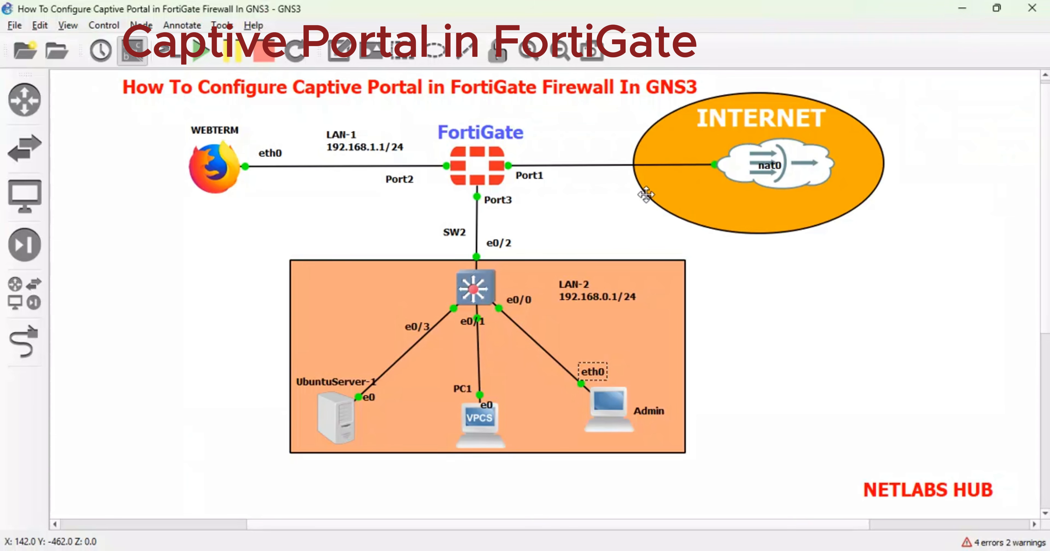
pyautogui.rightClick(228, 167)
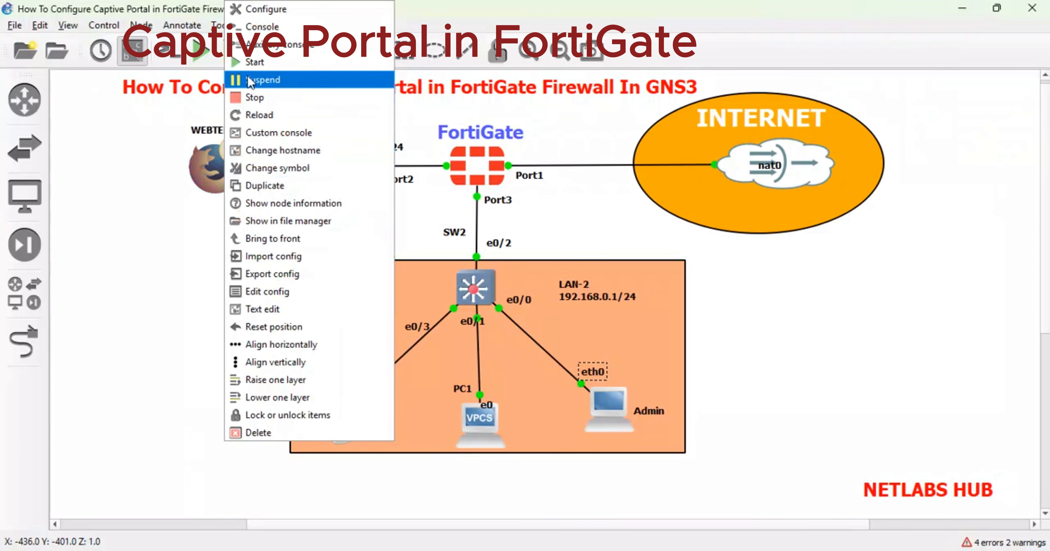
pyautogui.click(257, 26)
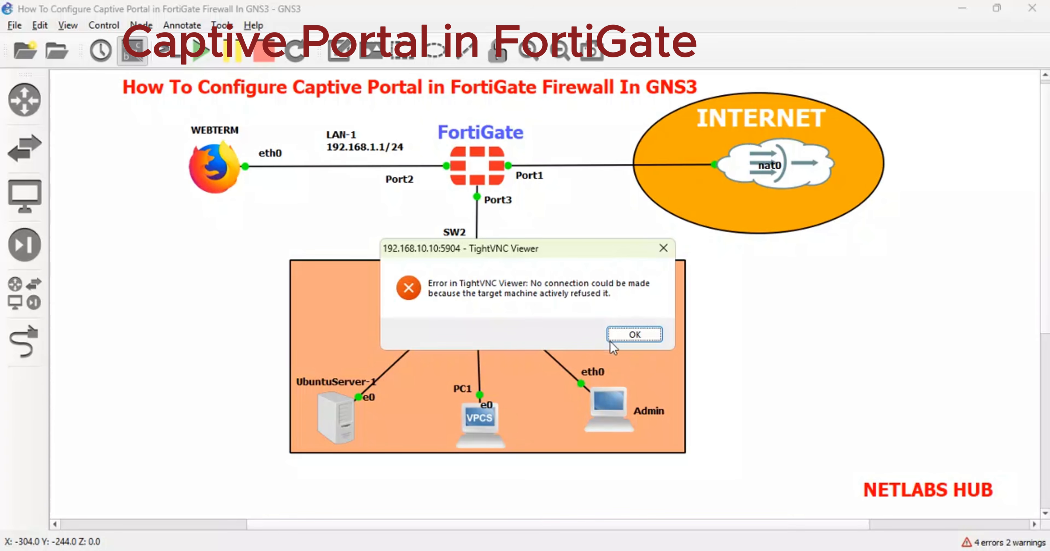
pyautogui.click(623, 337)
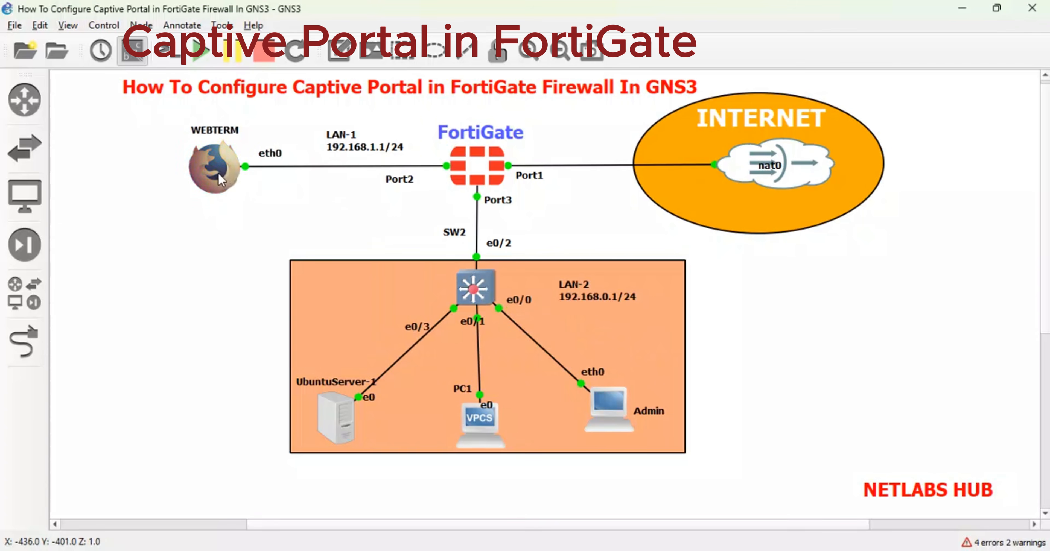
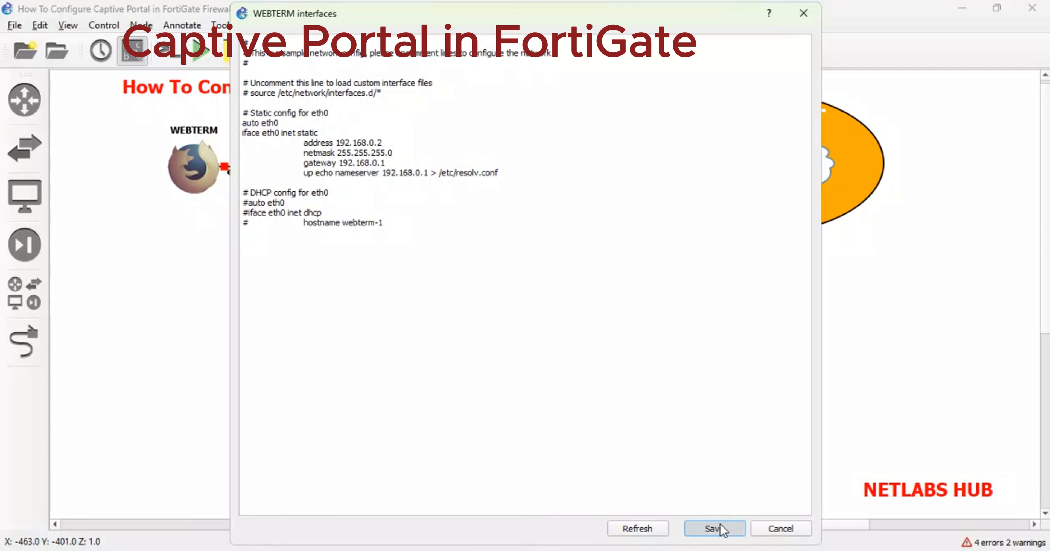
# Save WEBTERM's static 192.168.0.2 address with gateway 192.168.0.1 and start the node.
pyautogui.click(721, 529)
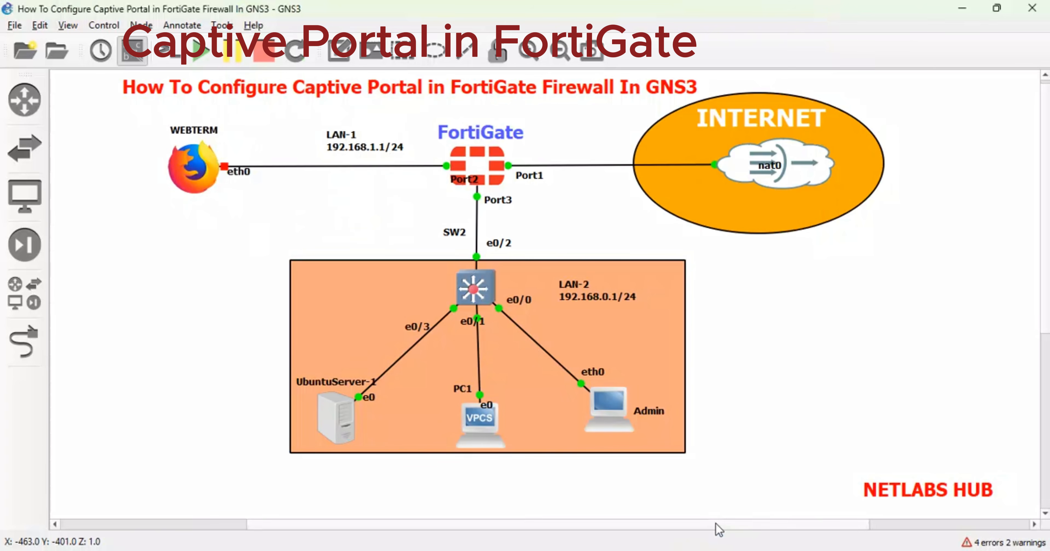
pyautogui.rightClick(187, 157)
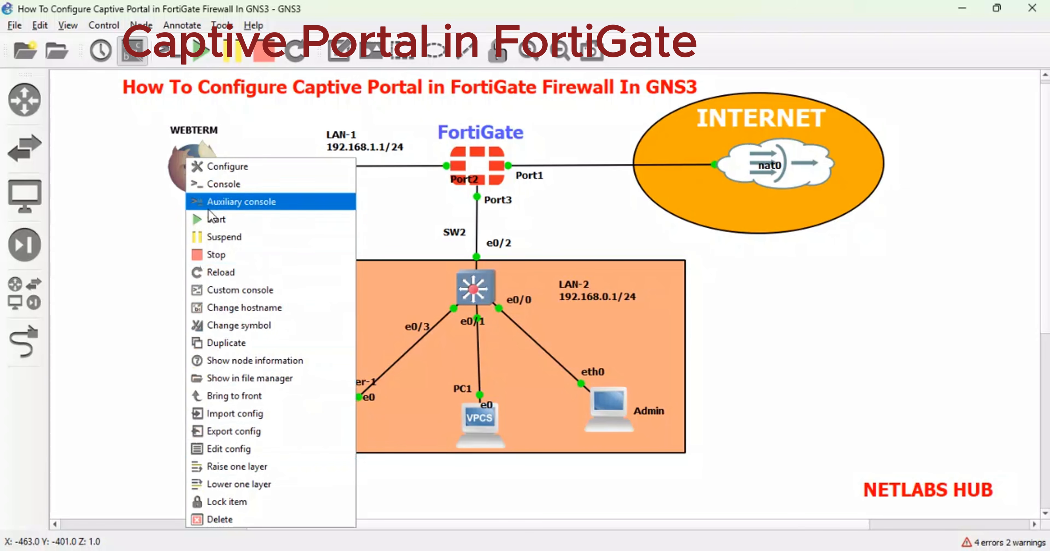
pyautogui.click(212, 219)
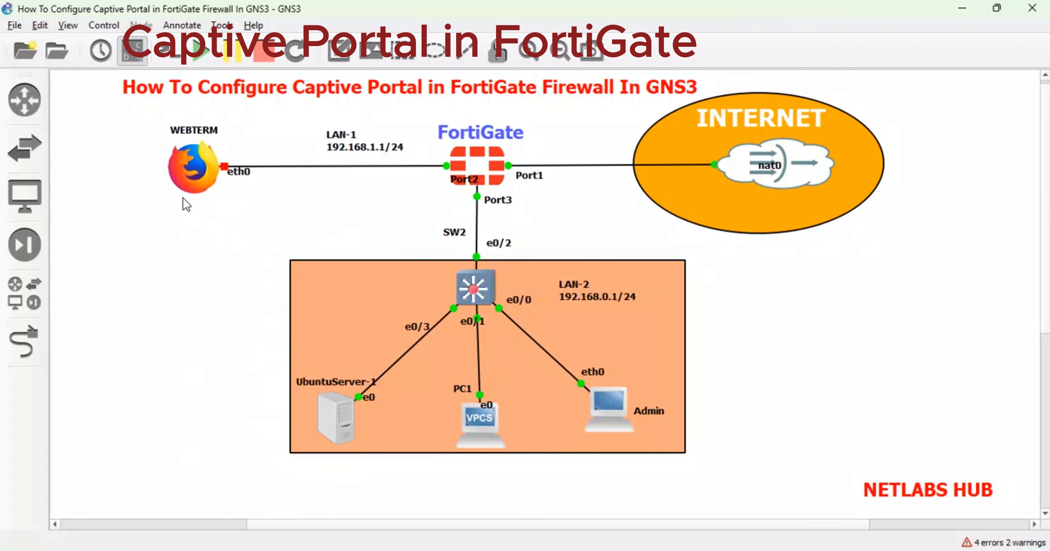
pyautogui.rightClick(184, 168)
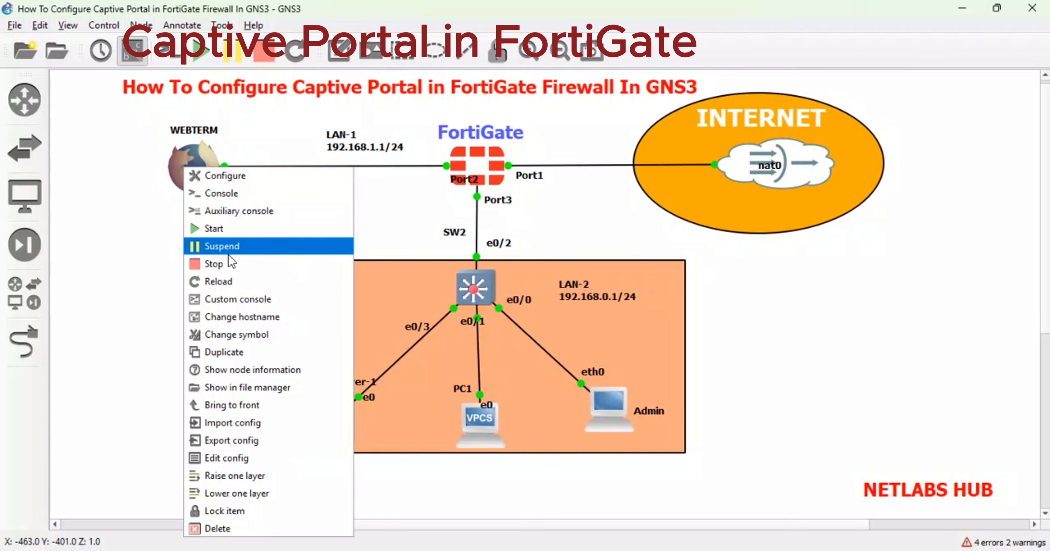
# Open WEBTERM's remote desktop console and launch a terminal from its menu.
pyautogui.click(216, 197)
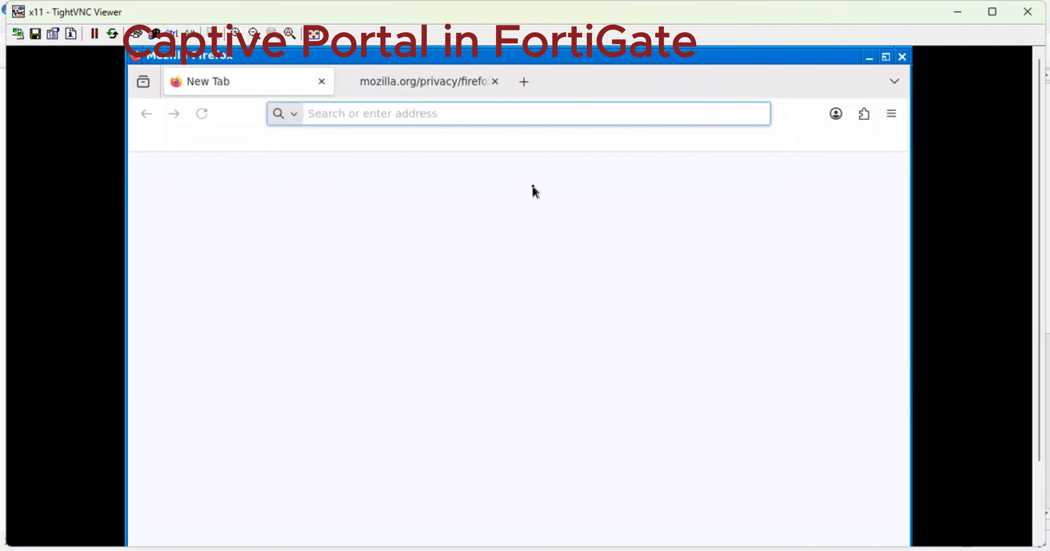
pyautogui.moveTo(1041, 189); pyautogui.dragTo(1023, 256)
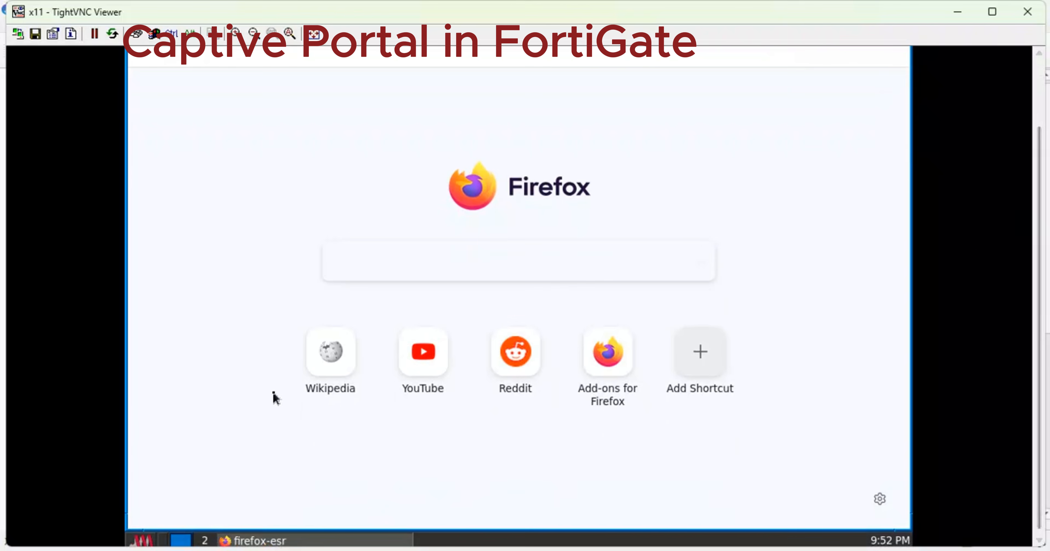
pyautogui.click(143, 541)
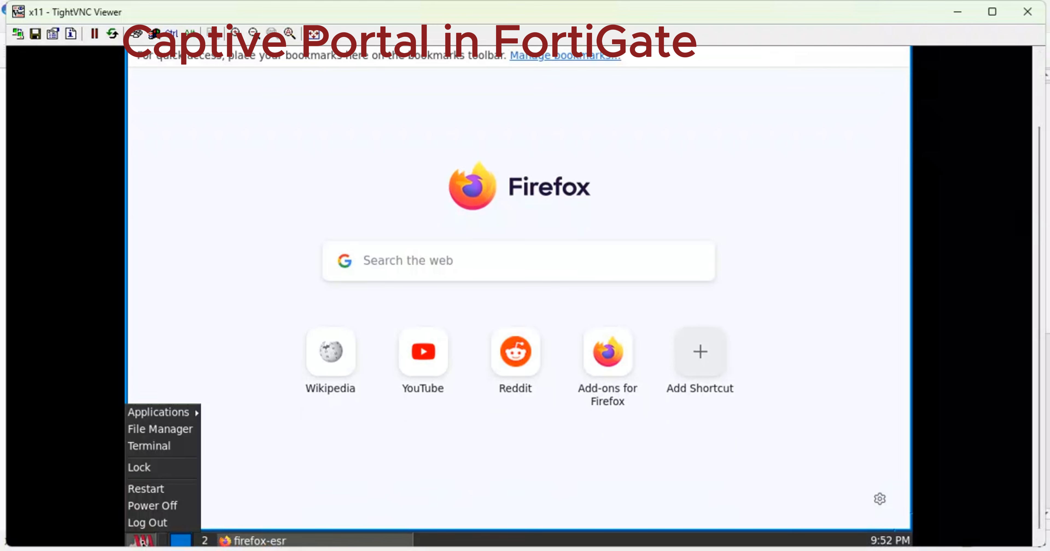
pyautogui.click(159, 446)
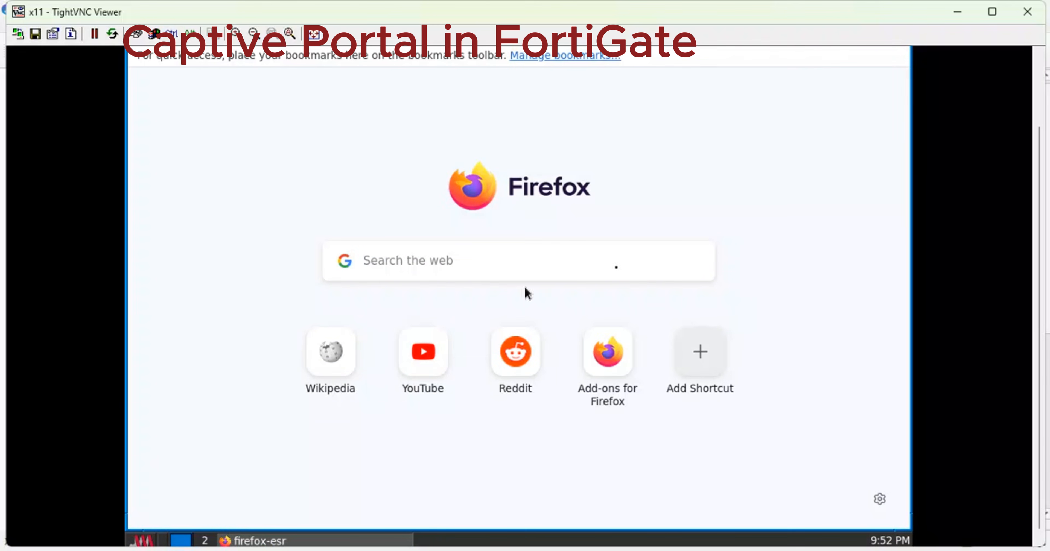
# Run 'ip a', confirm eth0 shows 192.168.0.2/24, and close the terminal.
pyautogui.moveTo(1041, 272); pyautogui.dragTo(1028, 178)
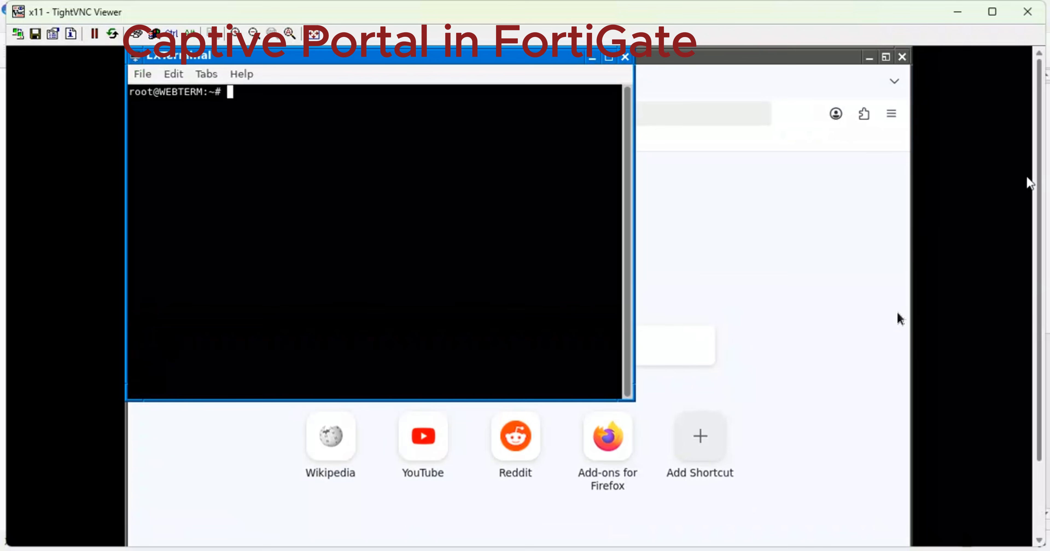
pyautogui.write('ip ')
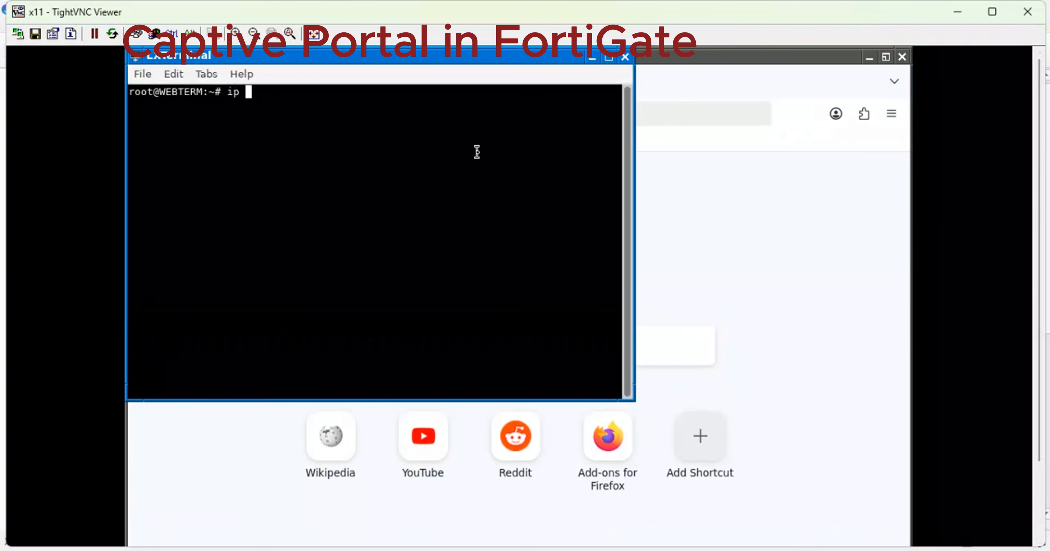
pyautogui.write('a')
pyautogui.press('Return')
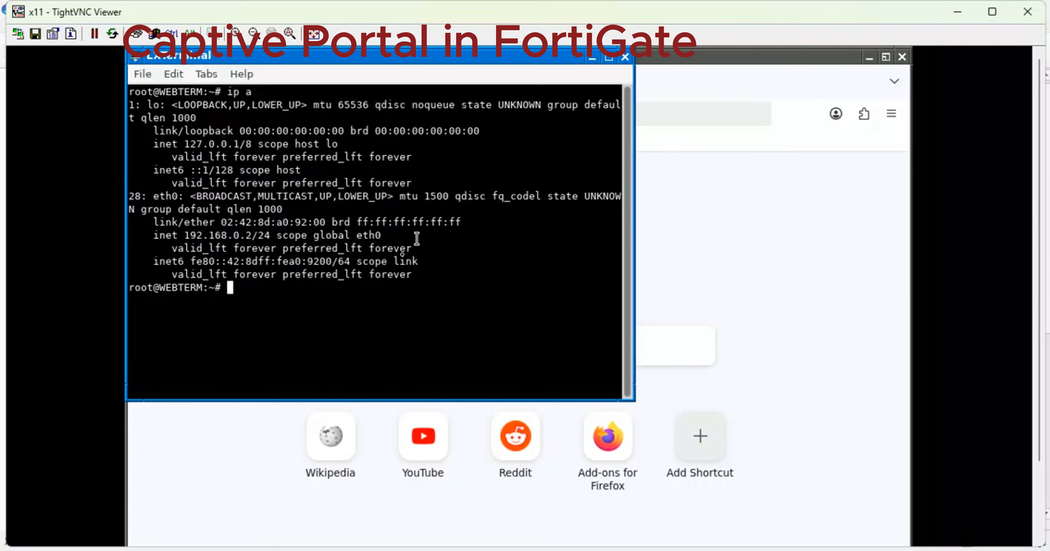
pyautogui.moveTo(273, 235); pyautogui.dragTo(176, 236)
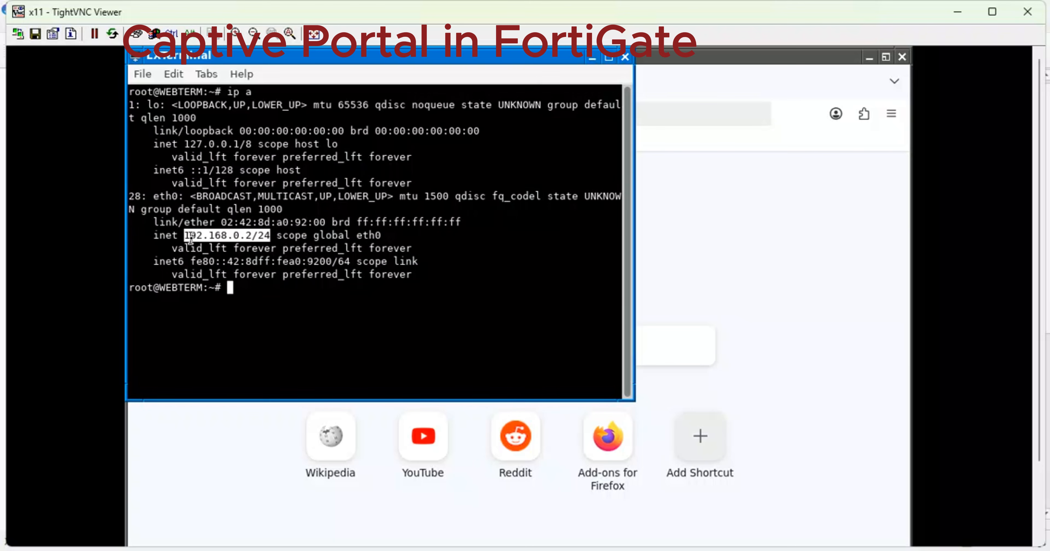
pyautogui.click(625, 57)
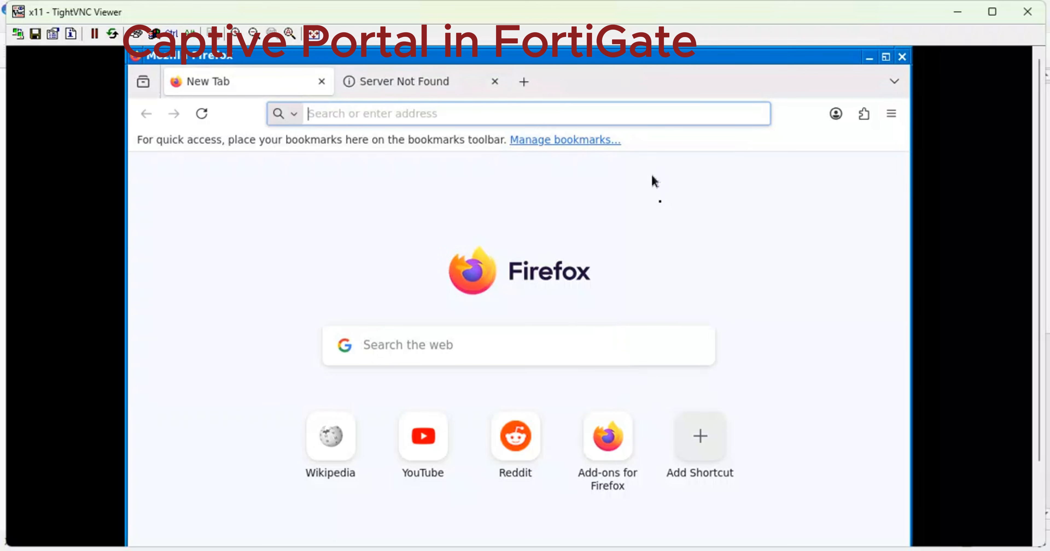
# Close the remote desktop viewer and reload the WEBTERM node.
pyautogui.click(1028, 12)
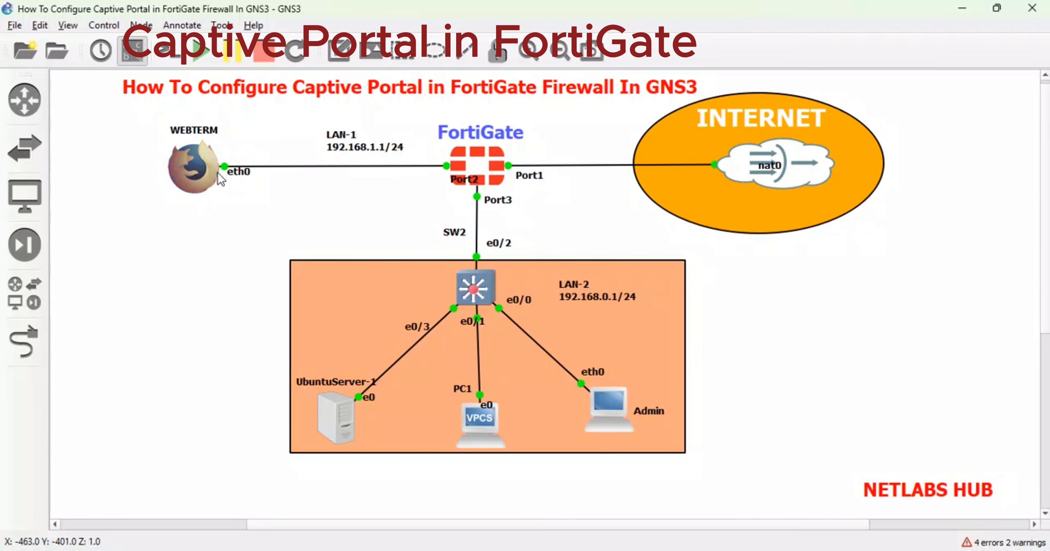
pyautogui.rightClick(199, 163)
pyautogui.click(242, 272)
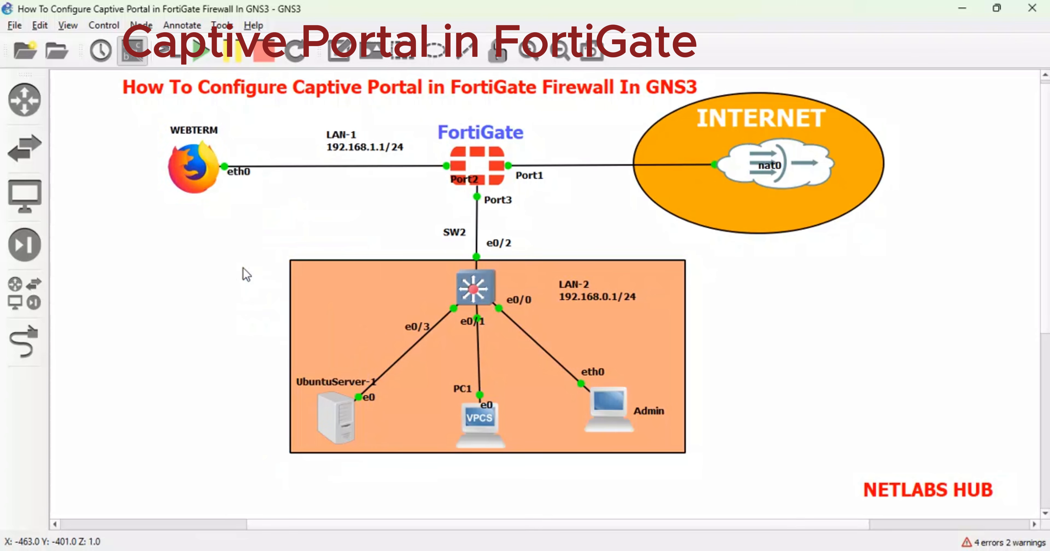
# In WEBTERM's config, change the gateway and nameserver to 192.168.1.1 and save.
pyautogui.rightClick(201, 173)
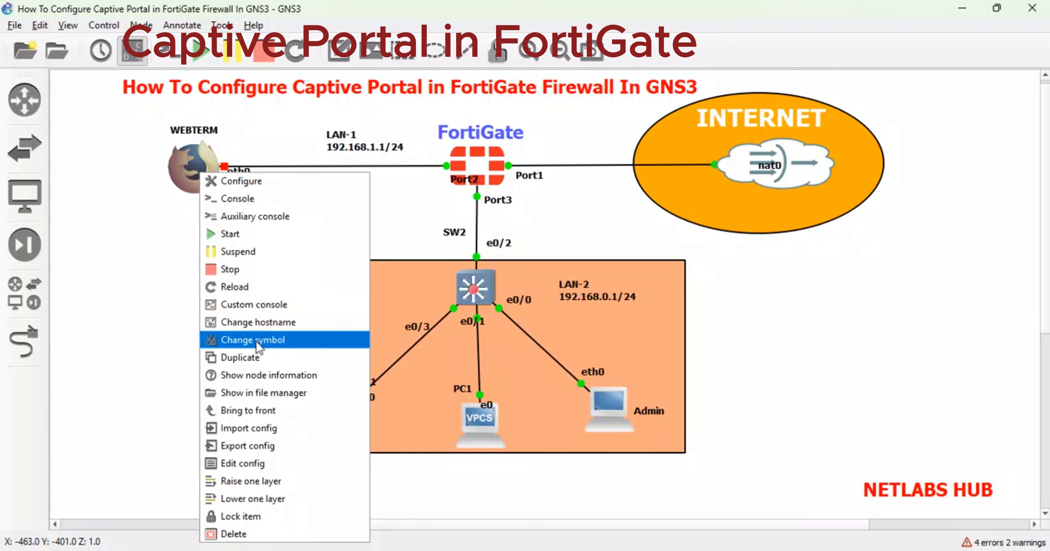
pyautogui.click(247, 464)
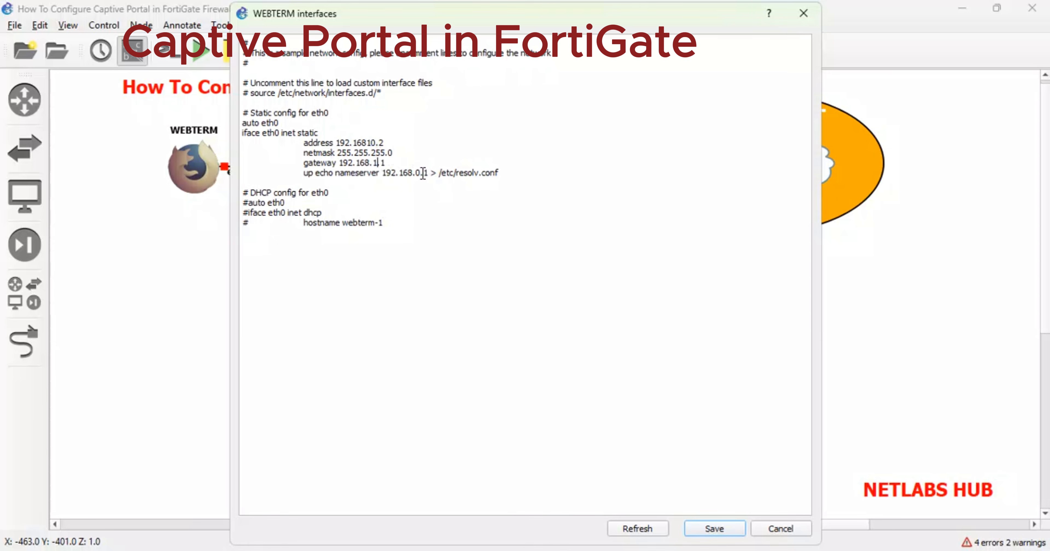
pyautogui.moveTo(429, 173); pyautogui.dragTo(395, 172)
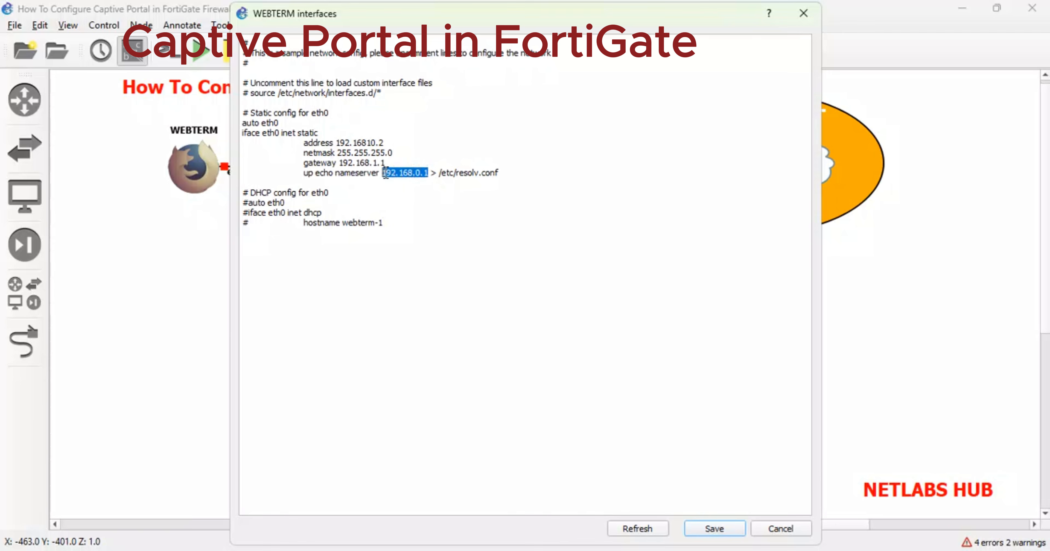
pyautogui.click(422, 173)
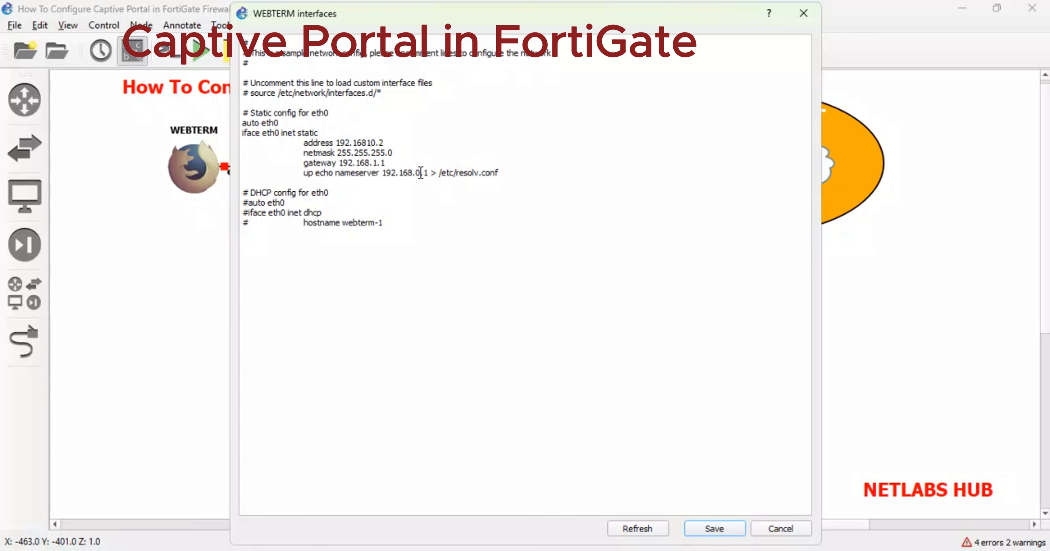
pyautogui.press('BackSpace')
pyautogui.write('1')
pyautogui.moveTo(431, 172); pyautogui.dragTo(396, 173)
pyautogui.click(714, 528)
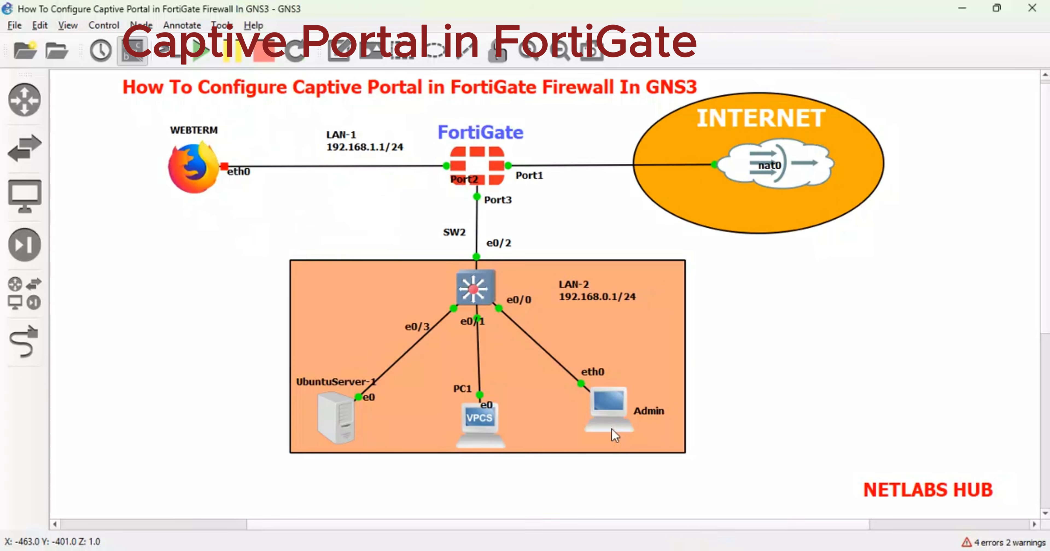
pyautogui.rightClick(203, 162)
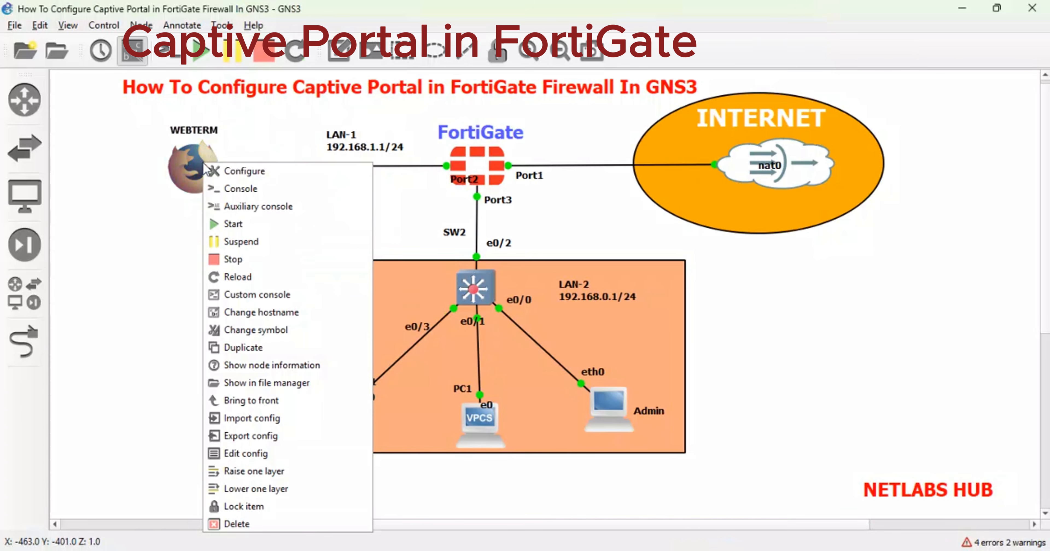
pyautogui.click(248, 228)
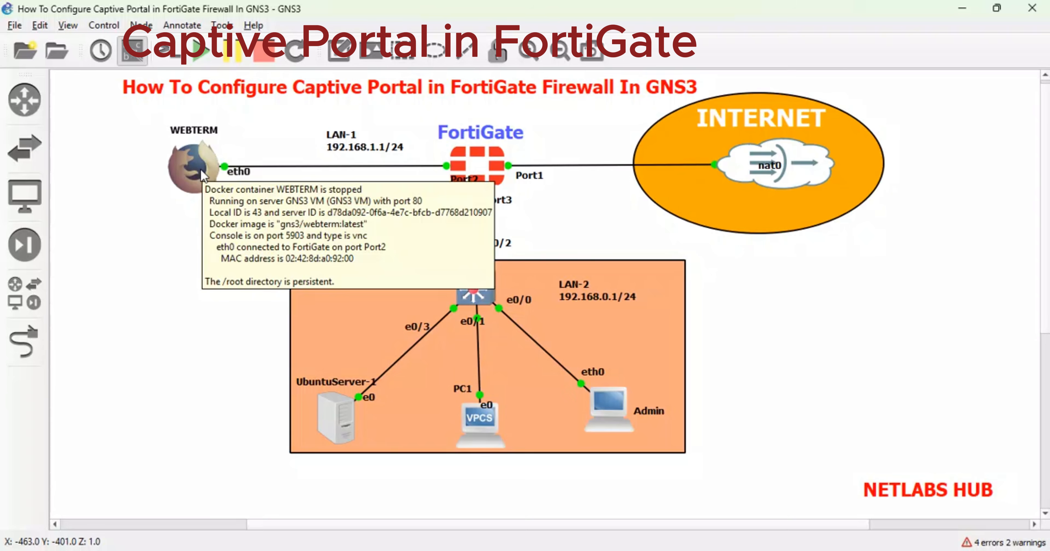
pyautogui.rightClick(201, 169)
pyautogui.click(245, 200)
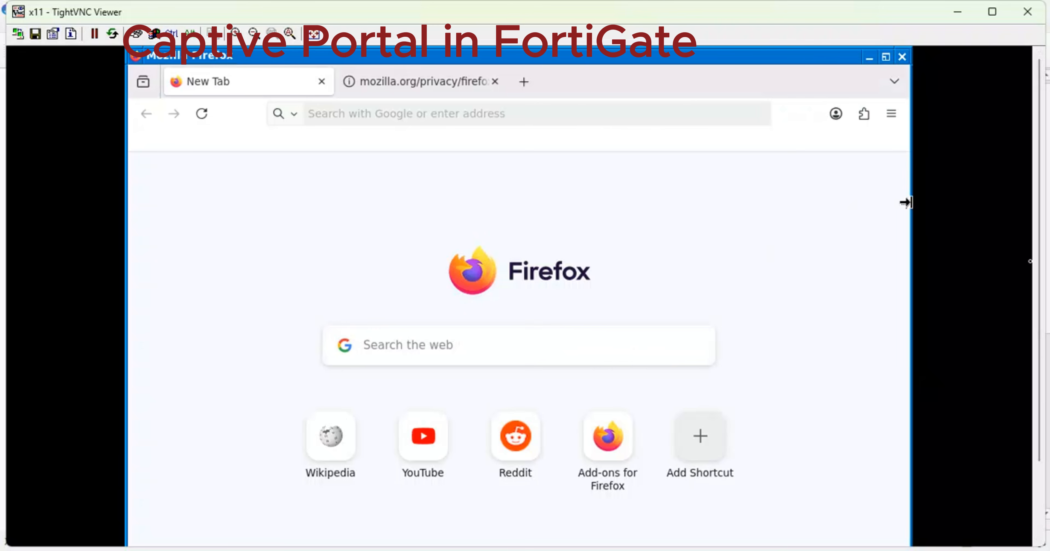
pyautogui.click(422, 443)
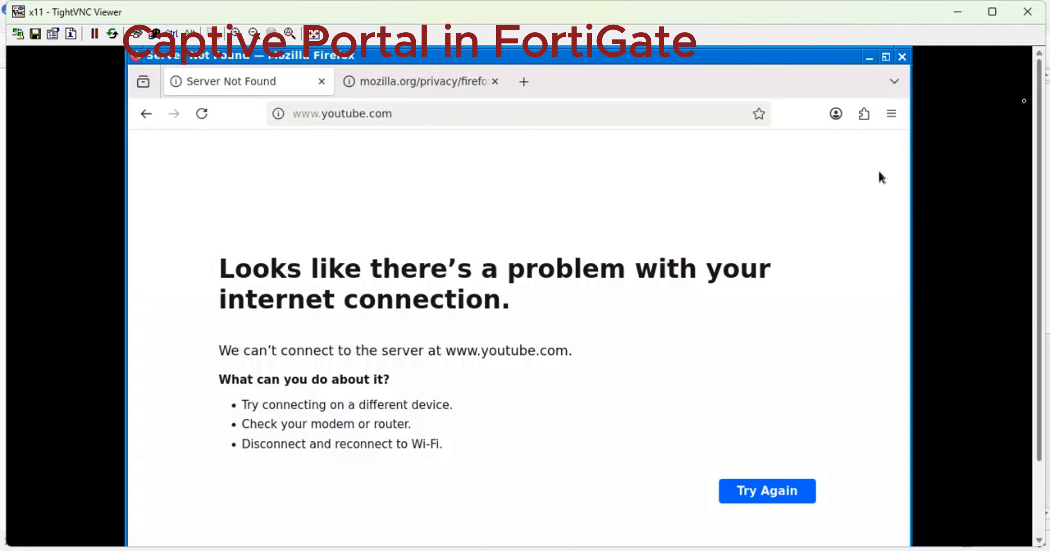
pyautogui.click(903, 58)
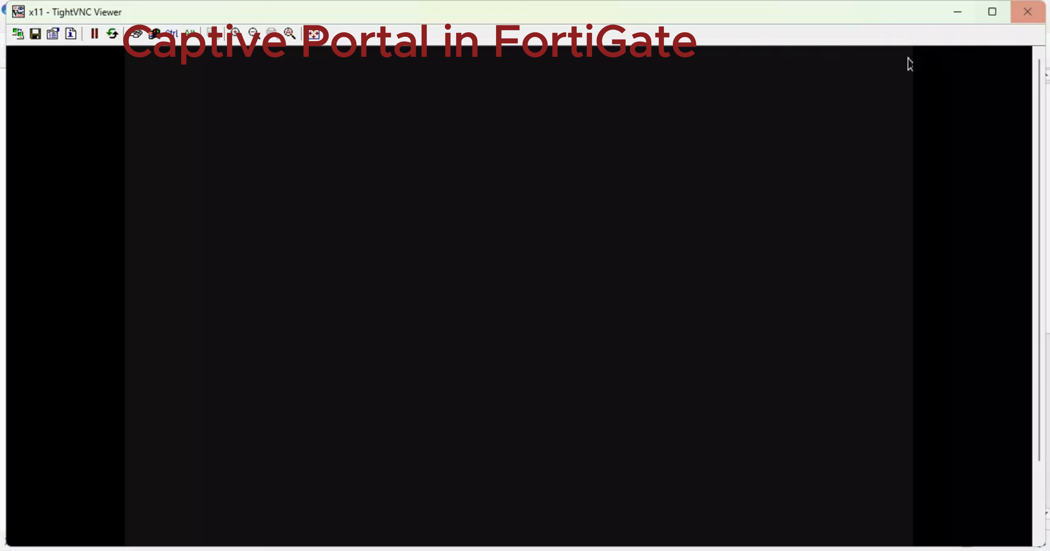
pyautogui.click(1027, 12)
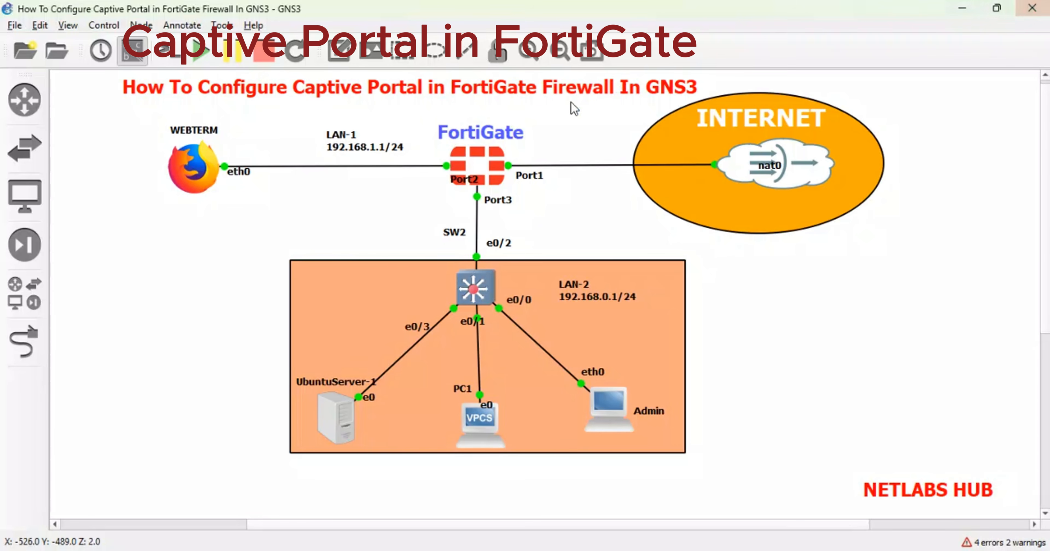
# Change WEBTERM's nameserver to 4.2.2.4 and save the configuration.
pyautogui.rightClick(201, 162)
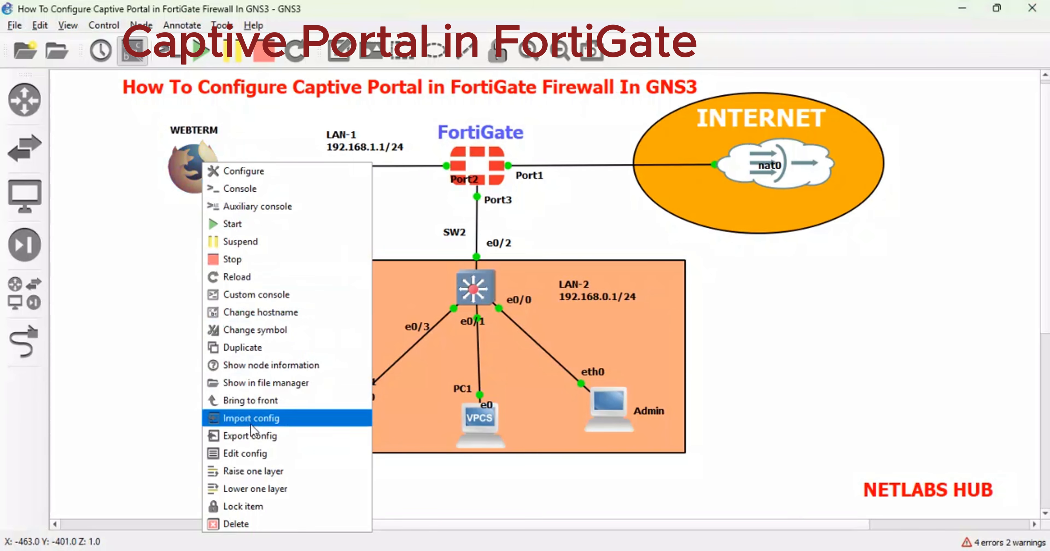
pyautogui.click(249, 454)
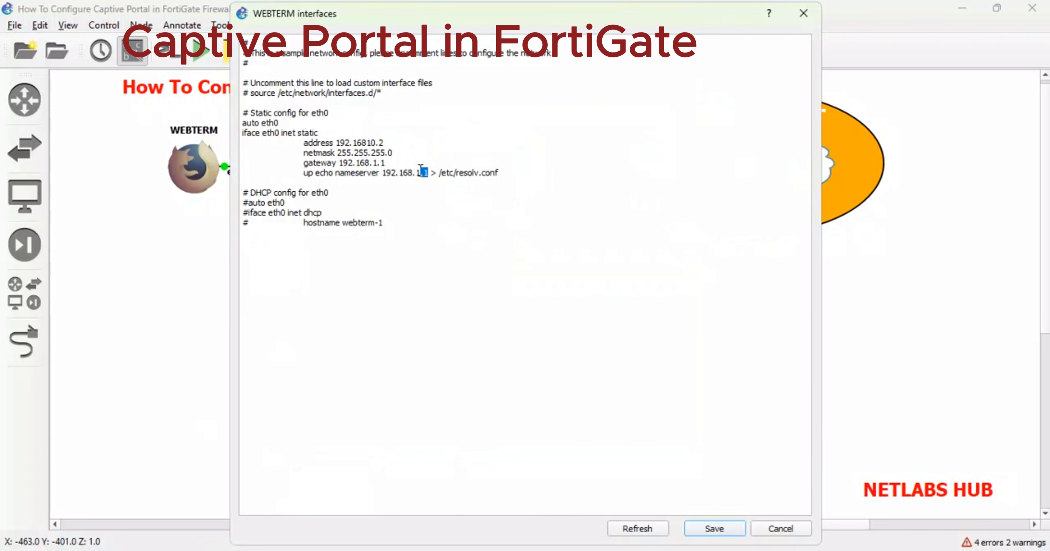
pyautogui.moveTo(422, 168); pyautogui.dragTo(391, 171)
pyautogui.write('4.2.2.')
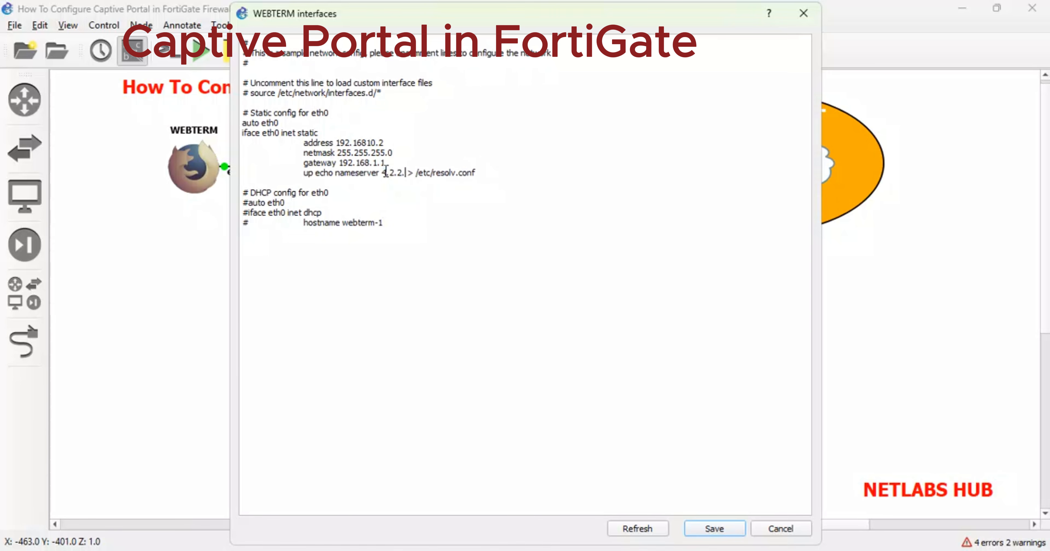
pyautogui.write('4')
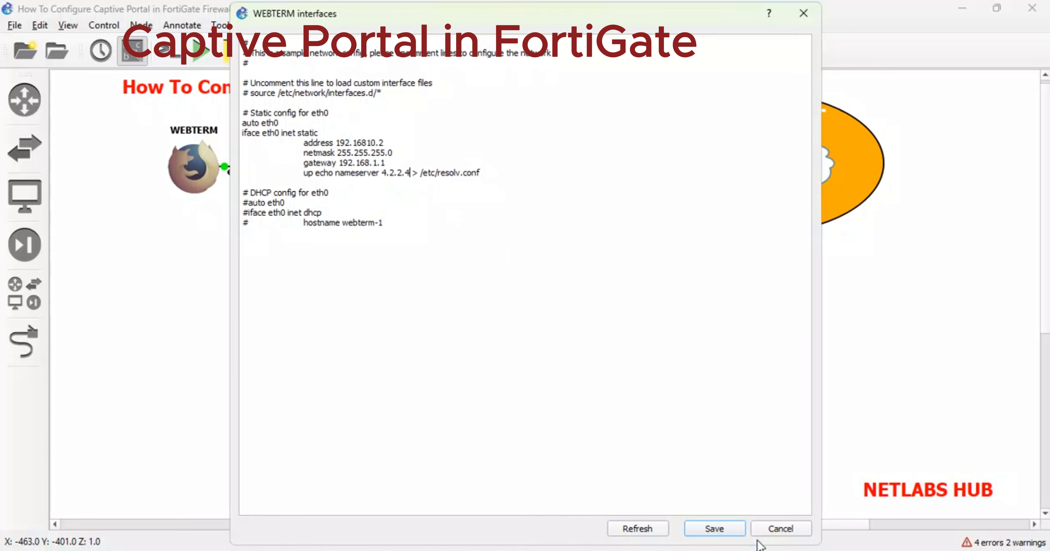
pyautogui.click(724, 529)
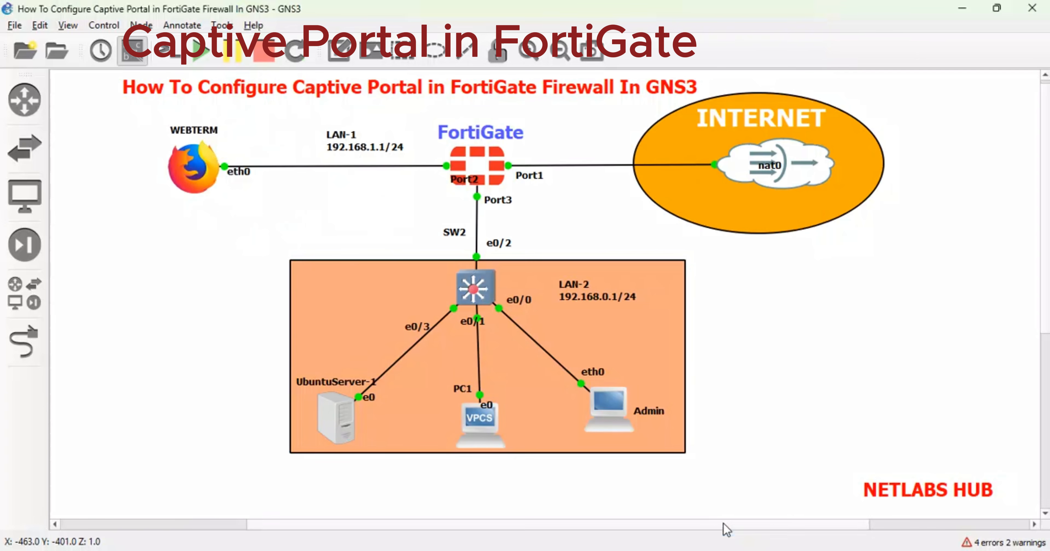
# Stop WEBTERM, re-save its interface configuration, and start the node again.
pyautogui.rightClick(190, 162)
pyautogui.click(228, 256)
pyautogui.rightClick(196, 174)
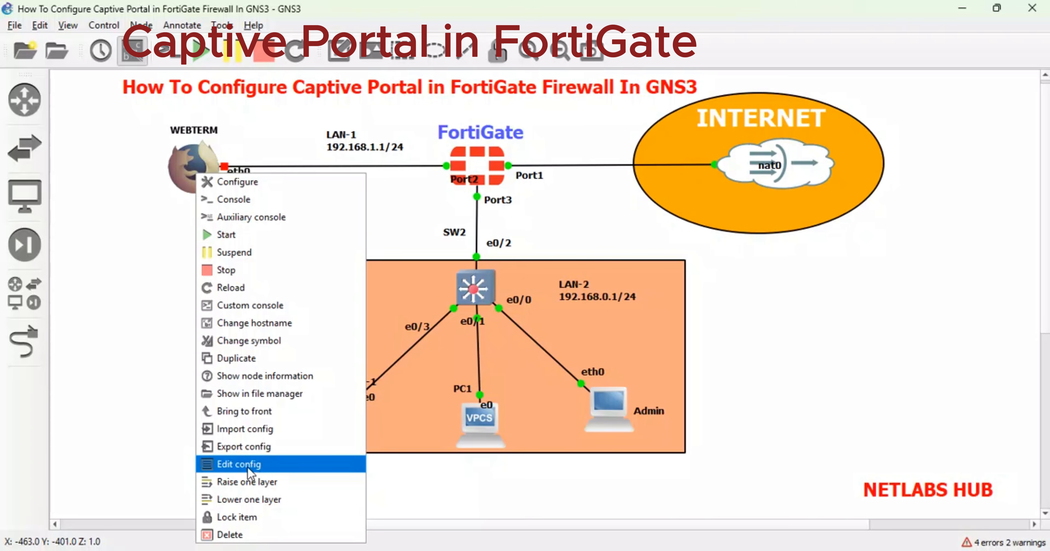
pyautogui.click(240, 464)
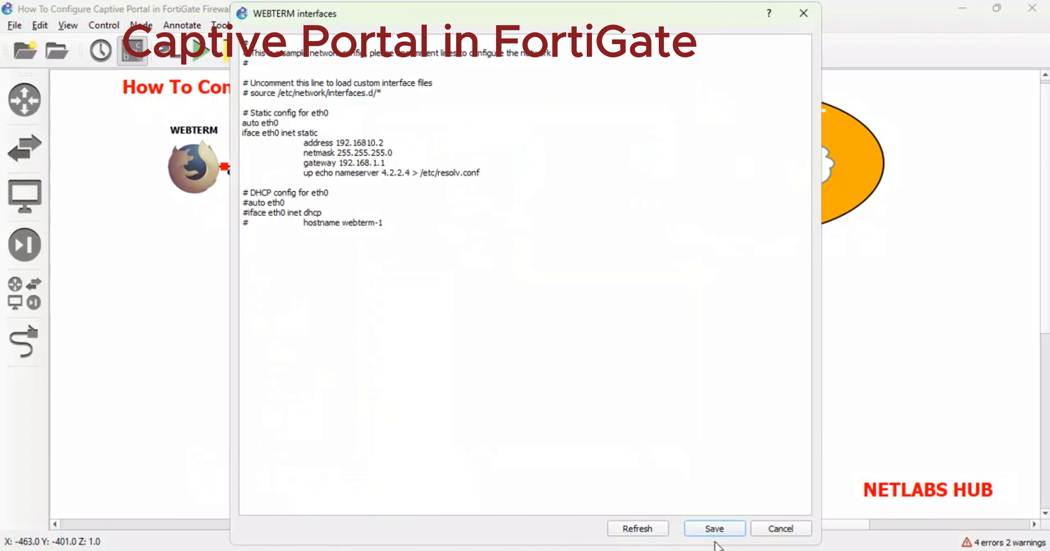
pyautogui.click(712, 530)
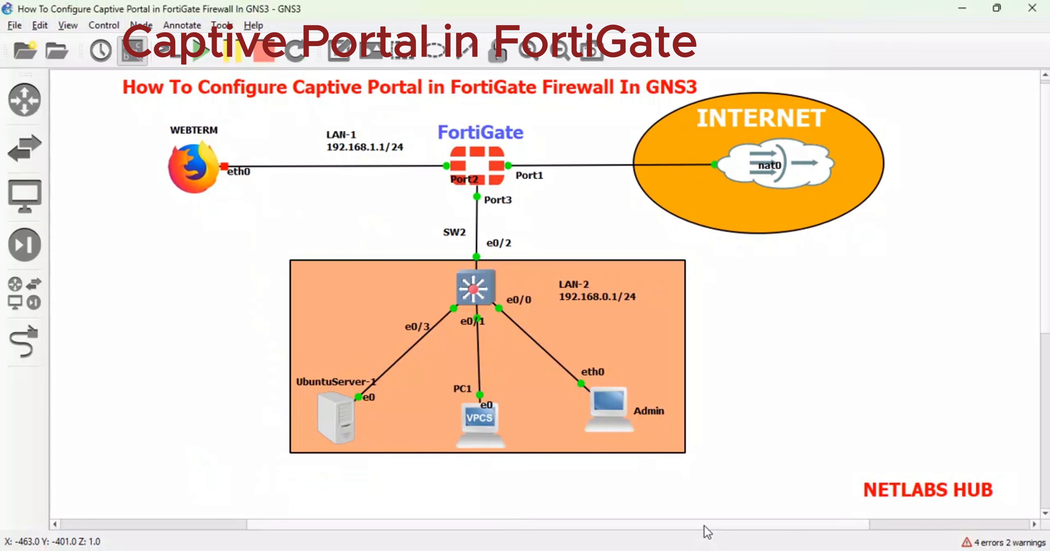
pyautogui.rightClick(201, 172)
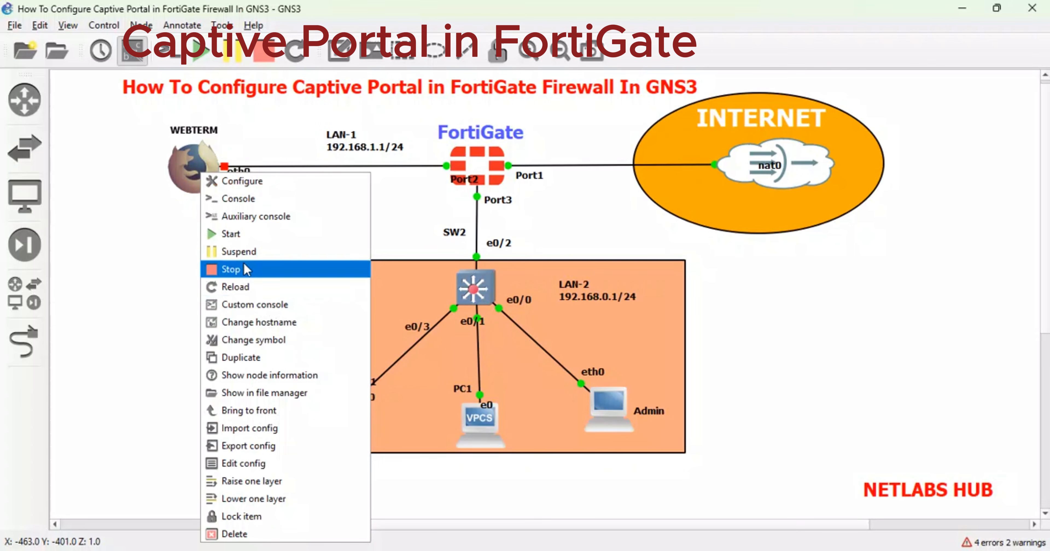
pyautogui.click(239, 230)
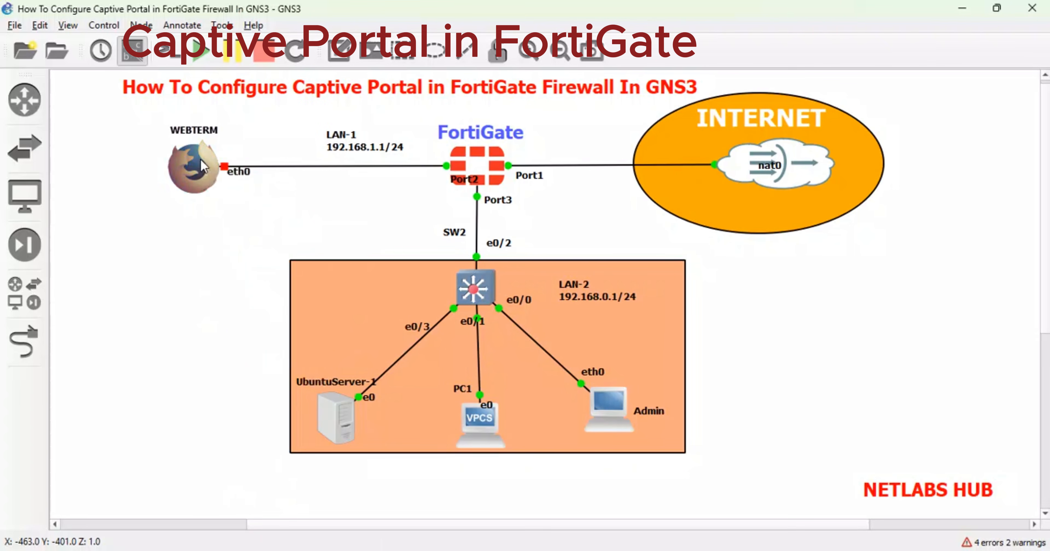
pyautogui.rightClick(201, 161)
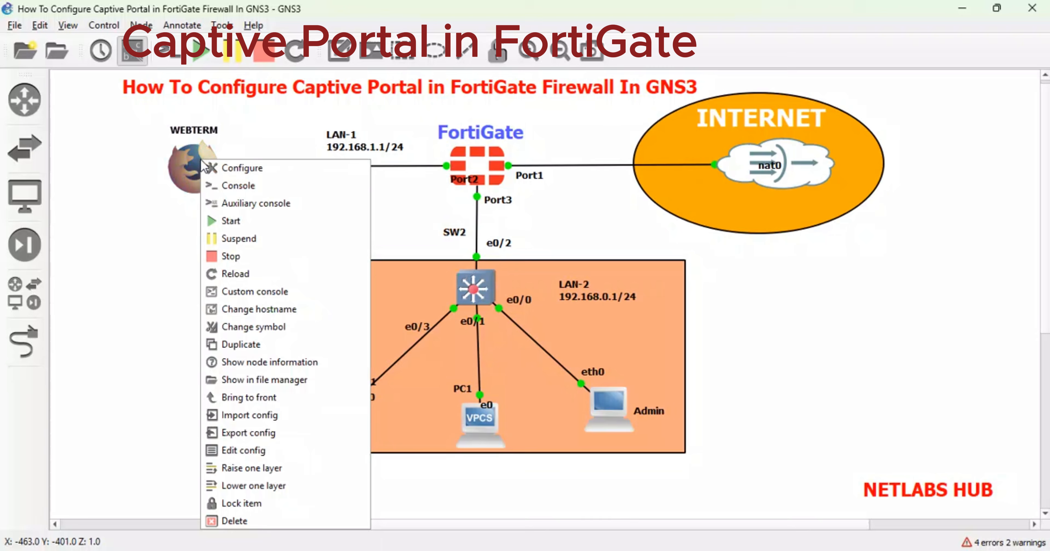
# Open WEBTERM's console, dismiss the Firefox restore-tabs notice, and launch a terminal.
pyautogui.click(232, 186)
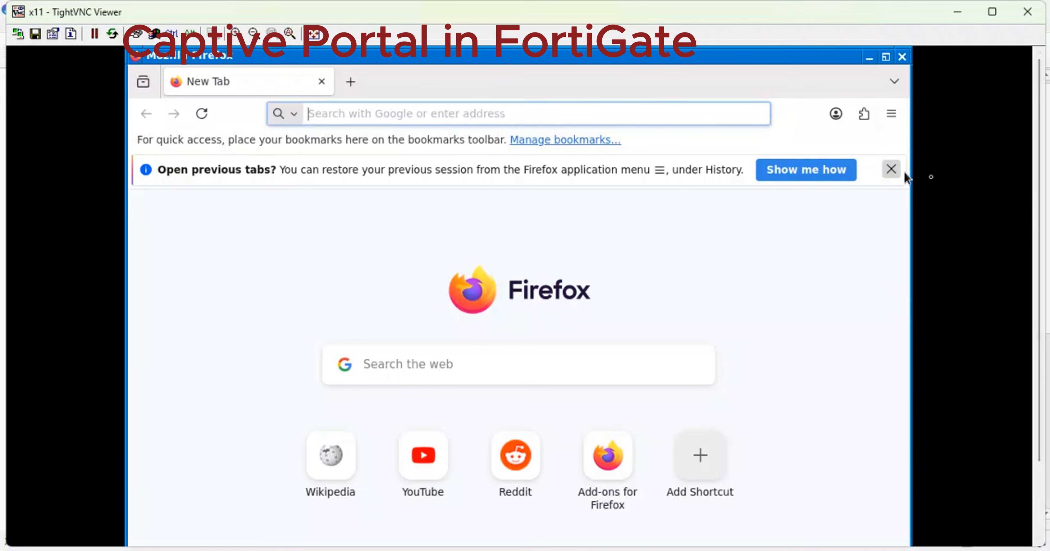
pyautogui.click(901, 173)
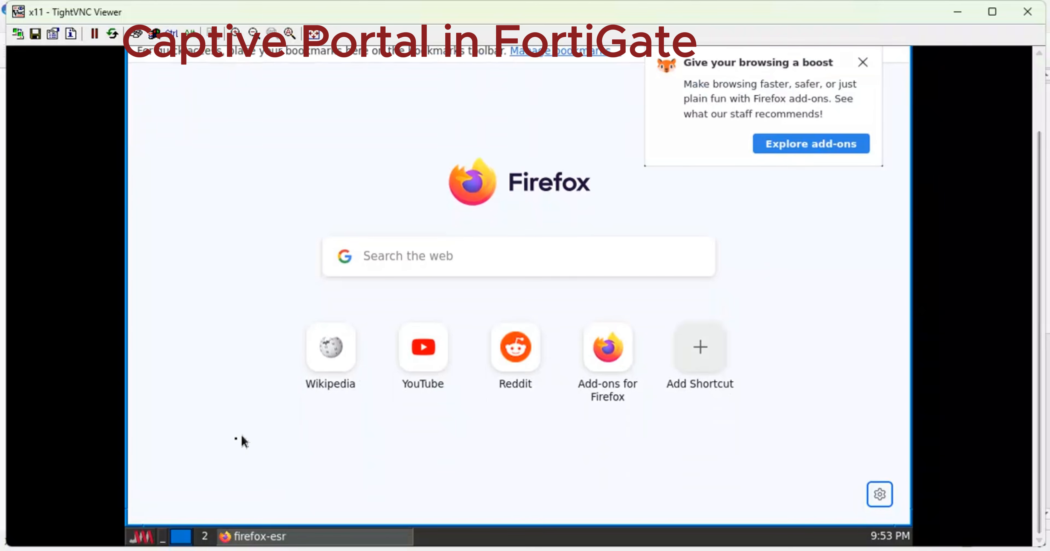
pyautogui.click(143, 537)
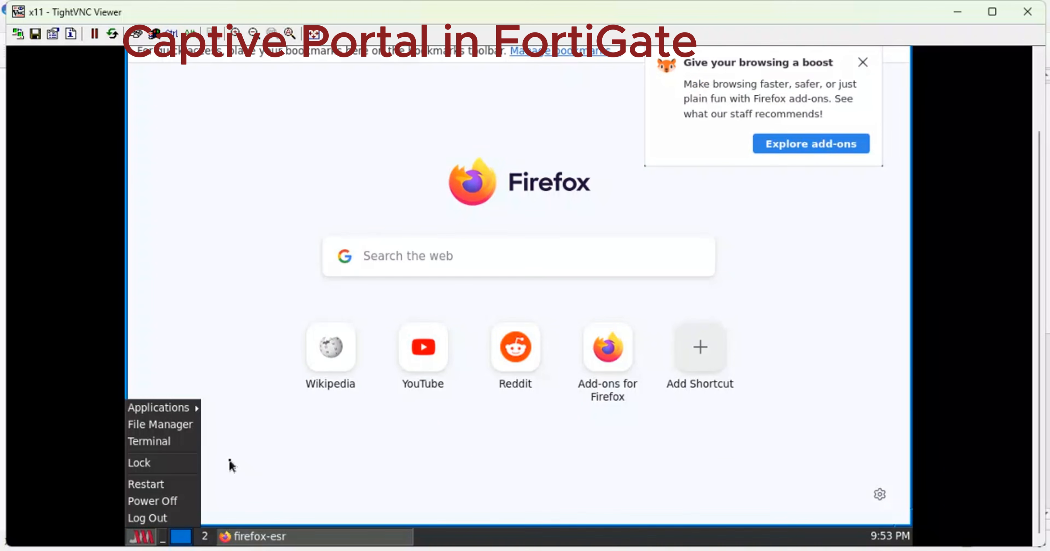
pyautogui.click(139, 442)
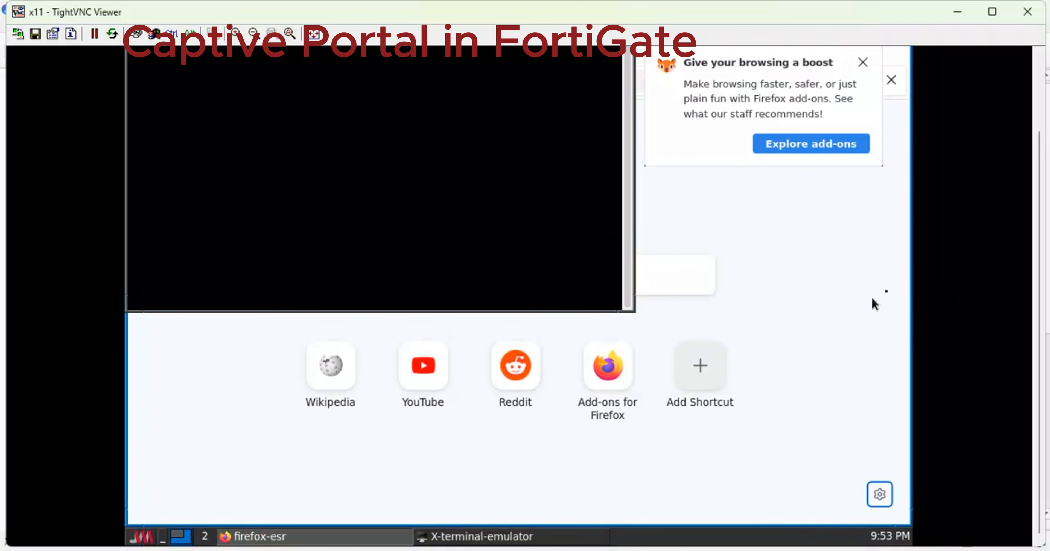
# Run 'ip add' to find eth0 has no IPv4 address, close the viewer, and reposition the diagram title.
pyautogui.moveTo(1040, 282); pyautogui.dragTo(1040, 159)
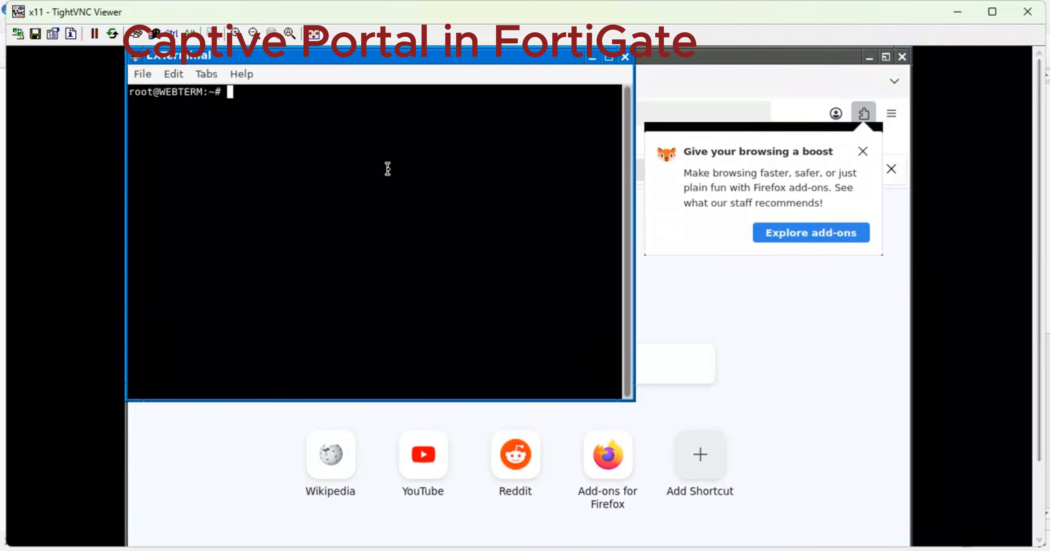
pyautogui.write('ip add')
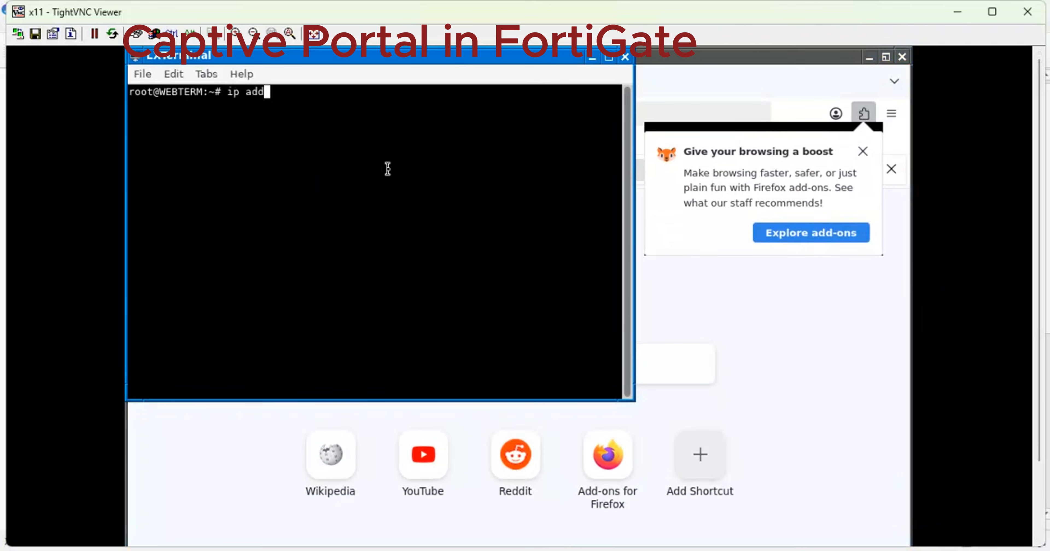
pyautogui.press('Return')
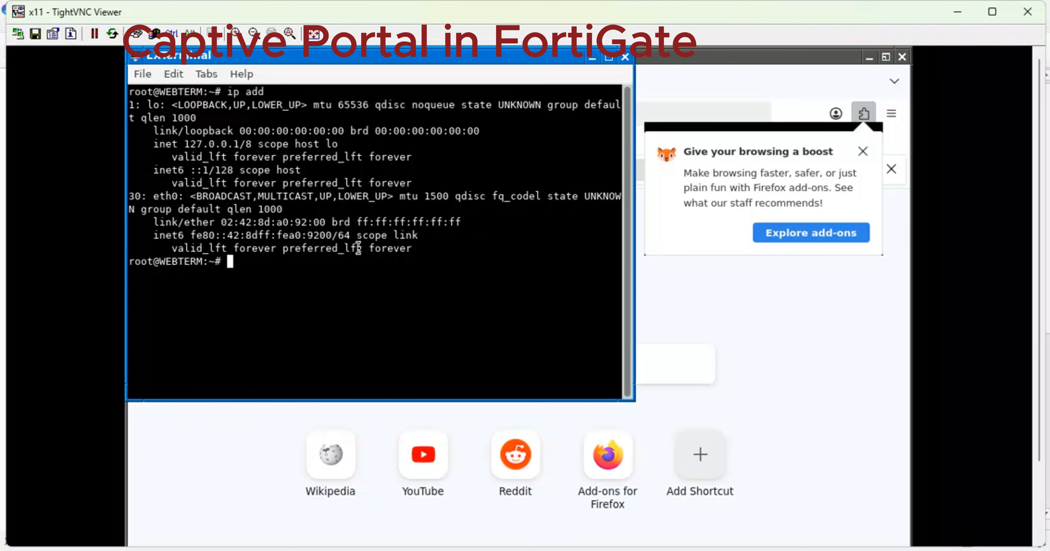
pyautogui.moveTo(425, 259); pyautogui.dragTo(219, 157)
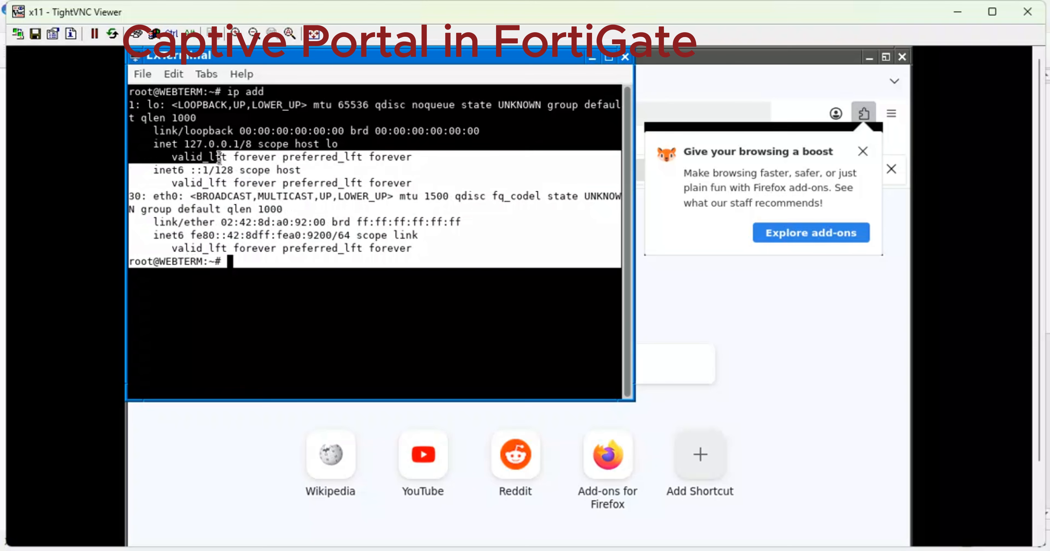
pyautogui.click(625, 57)
pyautogui.click(1035, 11)
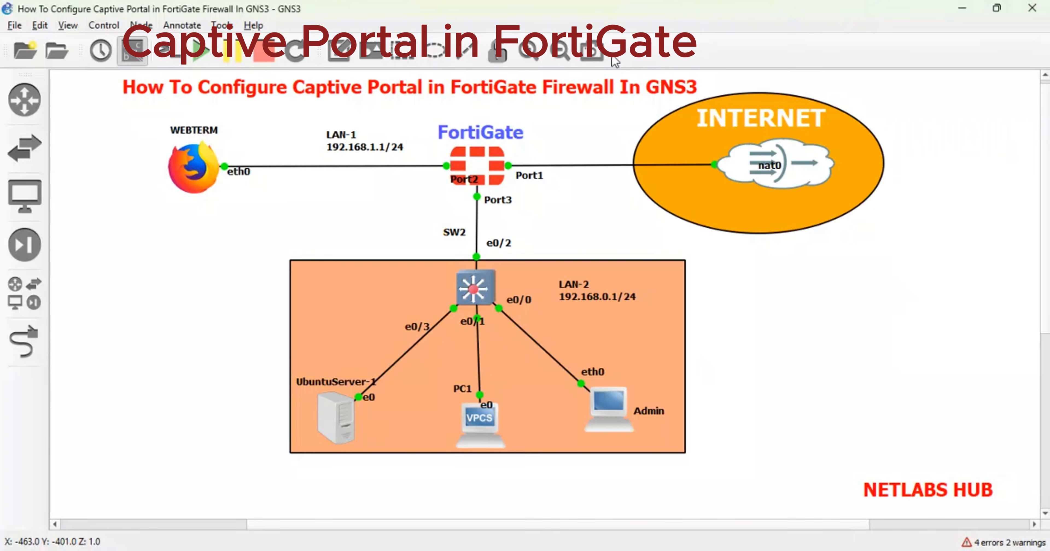
pyautogui.moveTo(247, 104)
pyautogui.mouseDown()
pyautogui.moveTo(246, 201)
pyautogui.moveTo(223, 177)
pyautogui.moveTo(244, 123)
pyautogui.moveTo(274, 114)
pyautogui.moveTo(251, 102)
pyautogui.moveTo(182, 207)
pyautogui.moveTo(155, 218)
pyautogui.mouseUp()
pyautogui.click(237, 158)
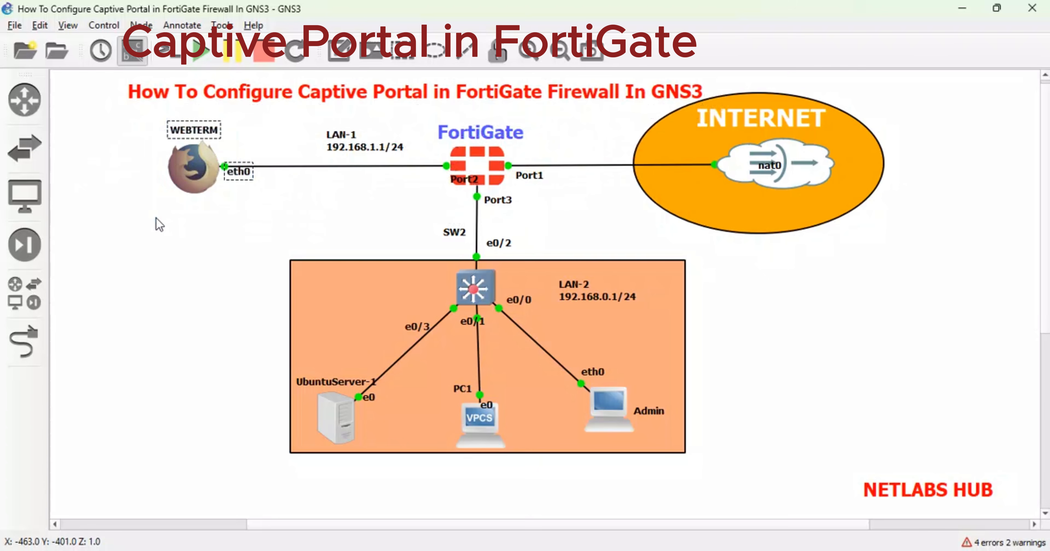
# Delete the WEBTERM node and place a new webterm node left of FortiGate.
pyautogui.press('Delete')
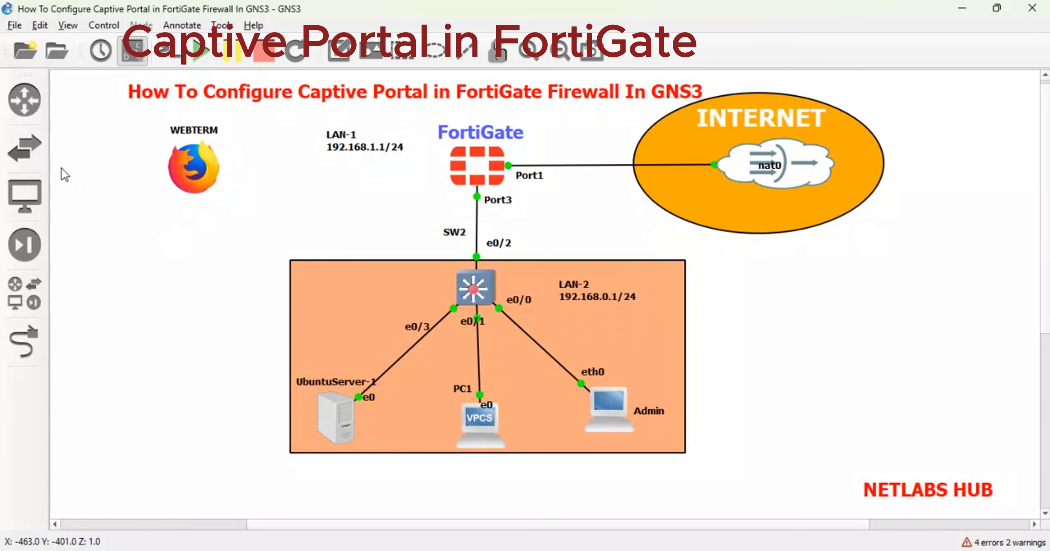
pyautogui.click(25, 244)
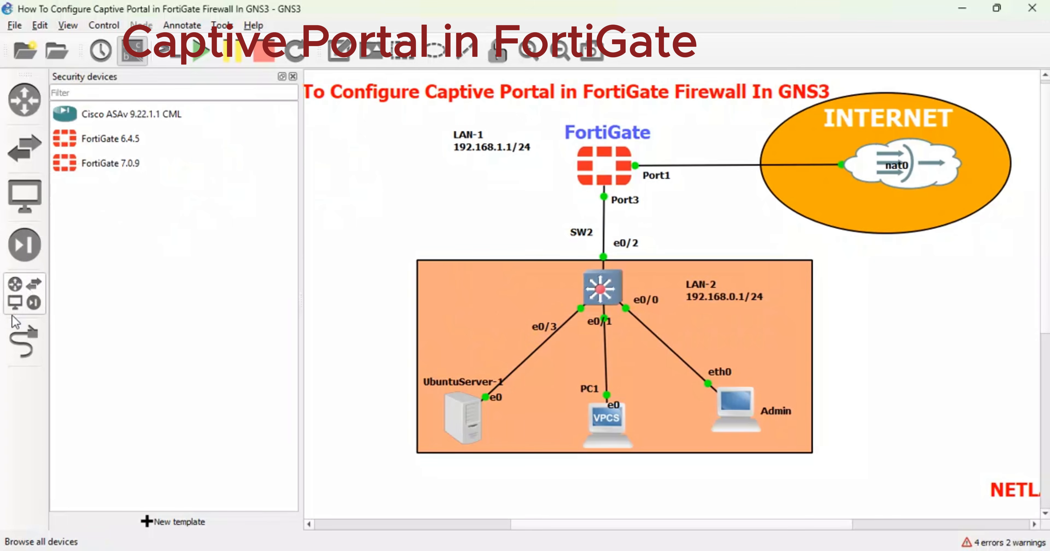
pyautogui.click(18, 308)
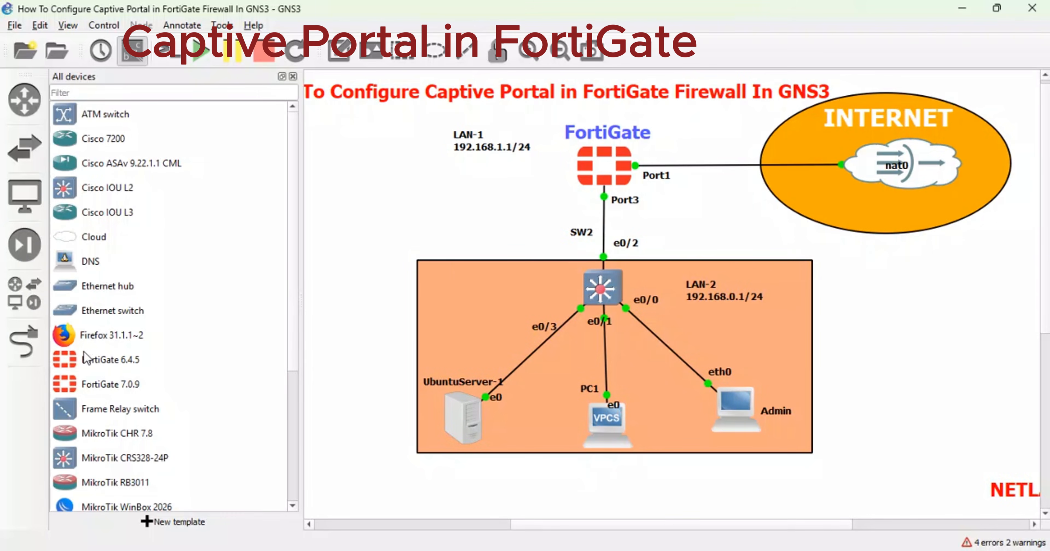
pyautogui.scroll(-3, 72, 304)
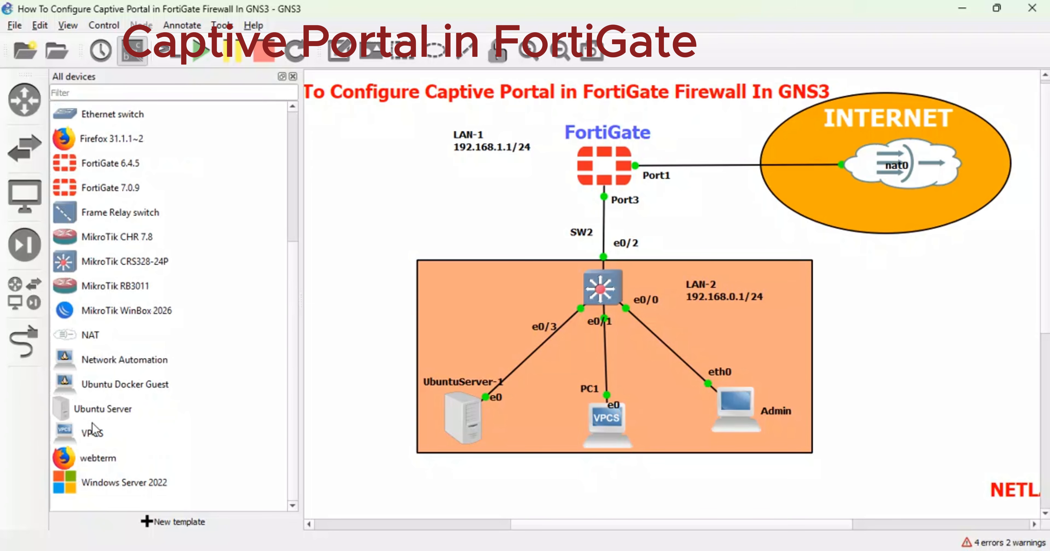
pyautogui.click(107, 467)
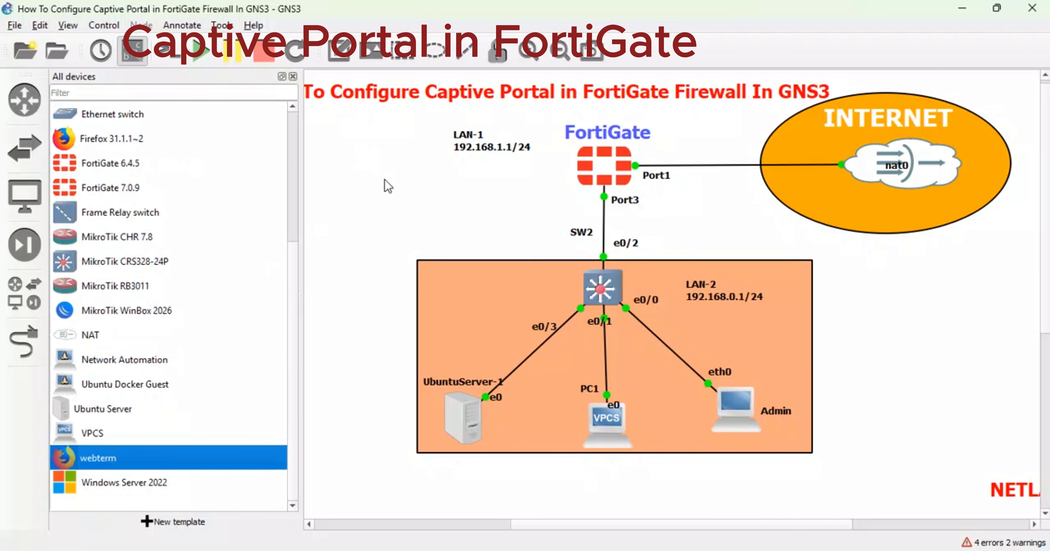
pyautogui.moveTo(220, 228); pyautogui.dragTo(410, 206)
# Link webterm-1's eth0 to FortiGate Port2 and move webterm-1 beside LAN-1.
pyautogui.click(24, 343)
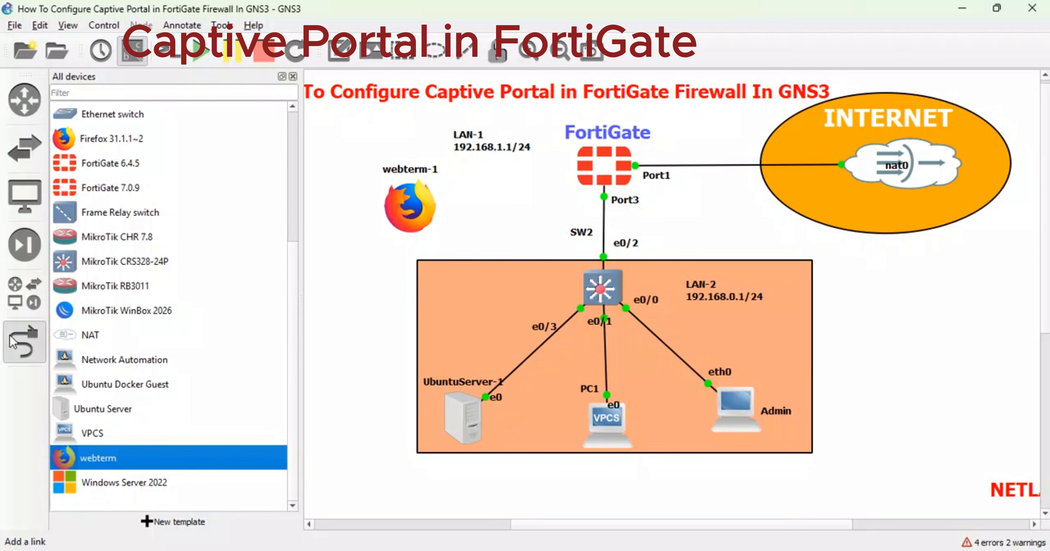
pyautogui.click(408, 204)
pyautogui.click(433, 215)
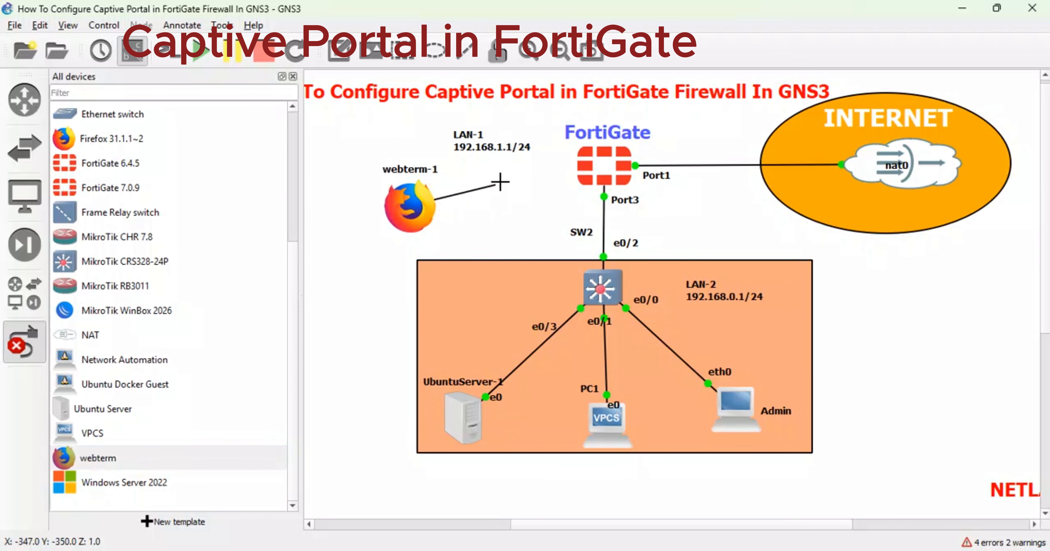
pyautogui.click(607, 157)
pyautogui.click(628, 181)
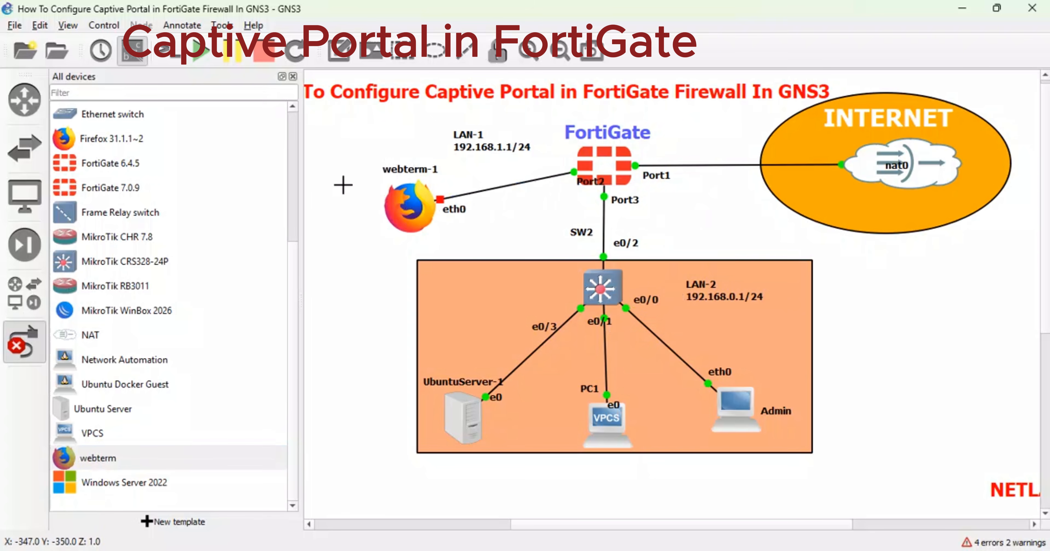
pyautogui.click(293, 77)
pyautogui.click(24, 343)
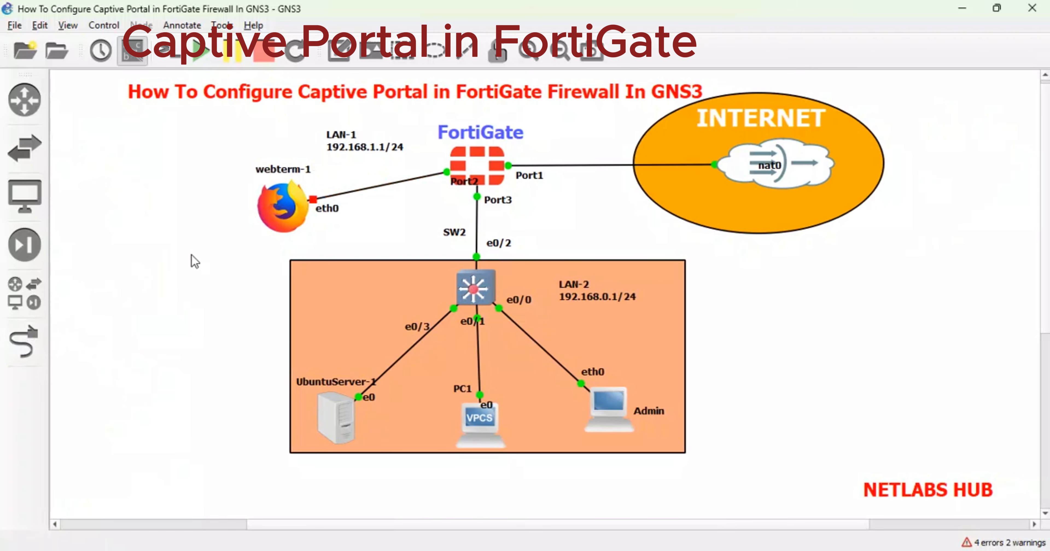
pyautogui.moveTo(293, 203); pyautogui.dragTo(214, 171)
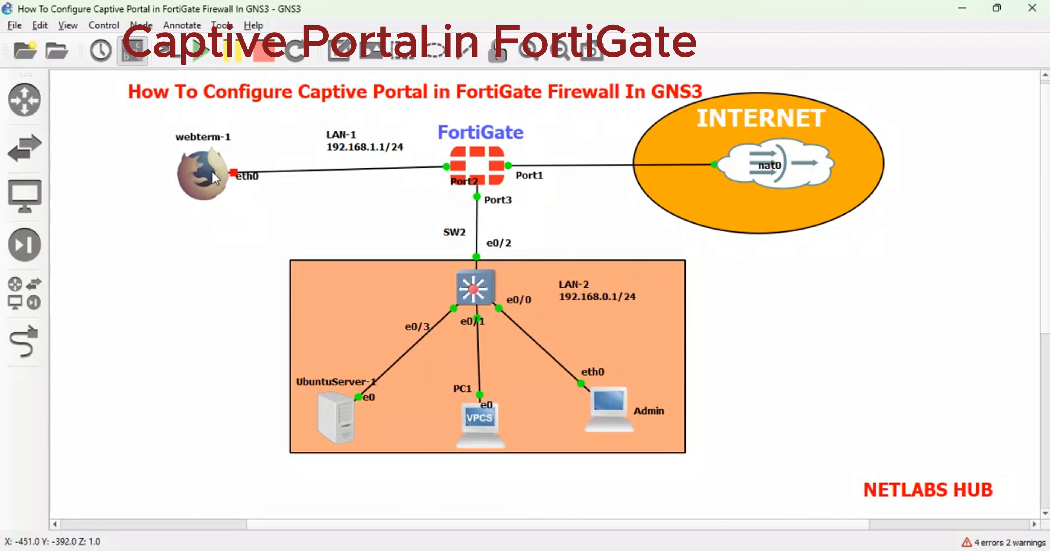
# Uncomment webterm-1's static eth0 lines for 192.168.1.2 with gateway 192.168.1.1, set nameserver 4.2.2.4, and save.
pyautogui.rightClick(213, 172)
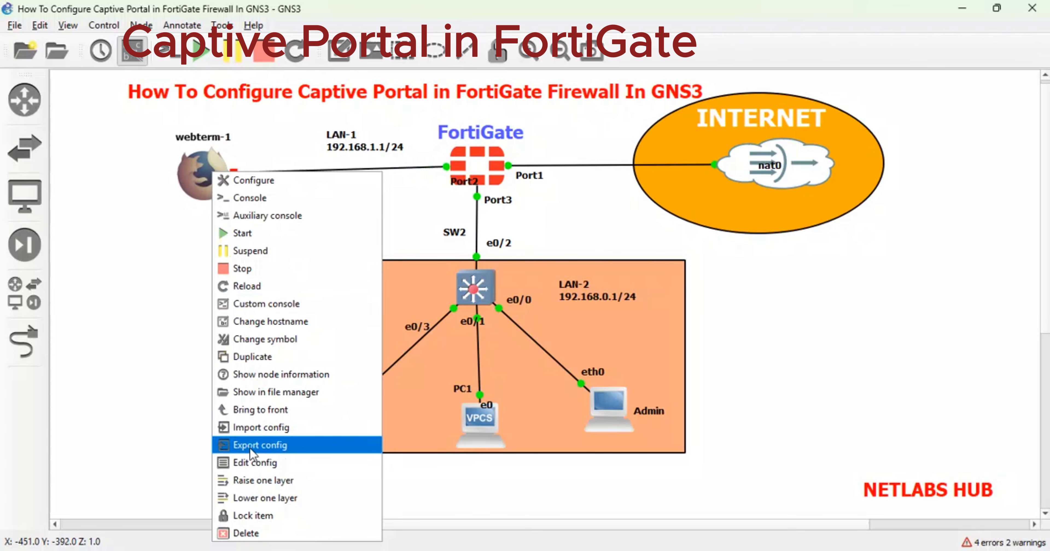
pyautogui.click(248, 461)
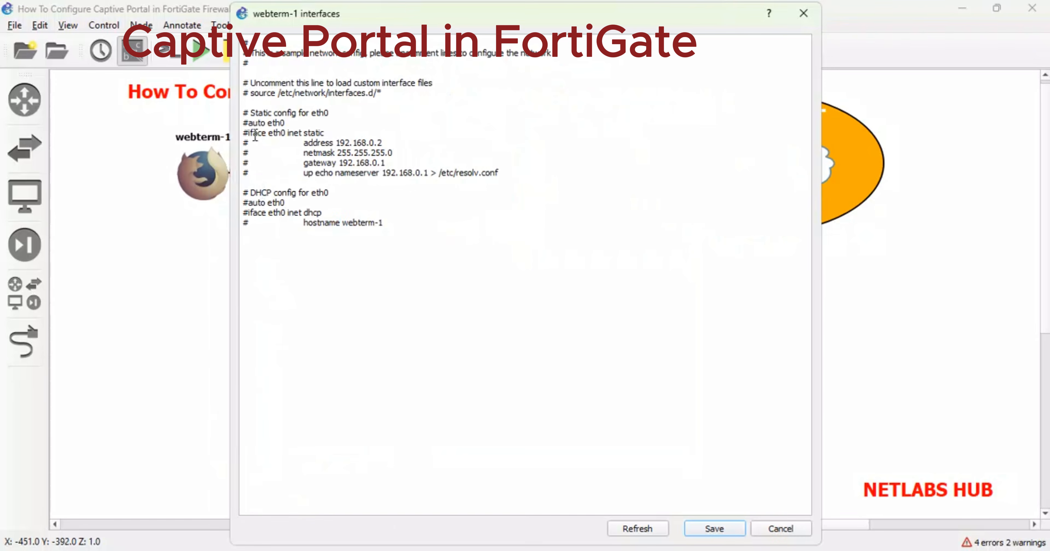
pyautogui.click(248, 123)
pyautogui.press('BackSpace')
pyautogui.click(249, 133)
pyautogui.press('BackSpace')
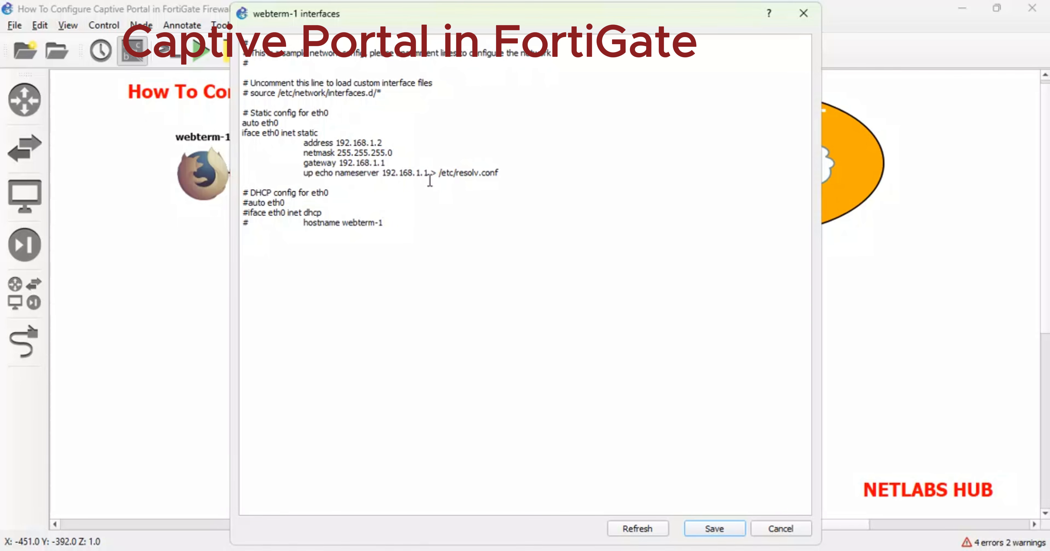
pyautogui.moveTo(432, 173); pyautogui.dragTo(385, 171)
pyautogui.write('4.2.2.')
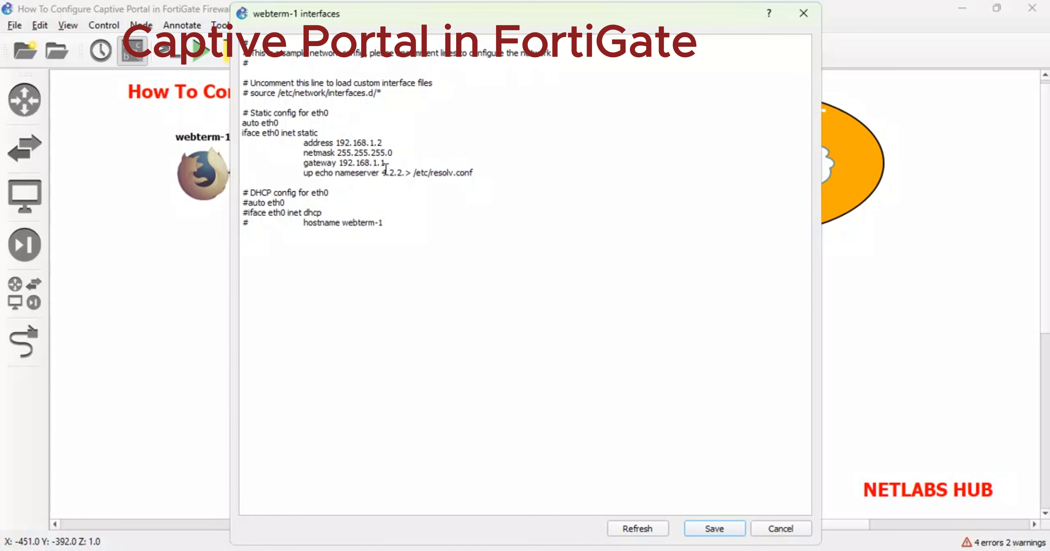
pyautogui.write('4')
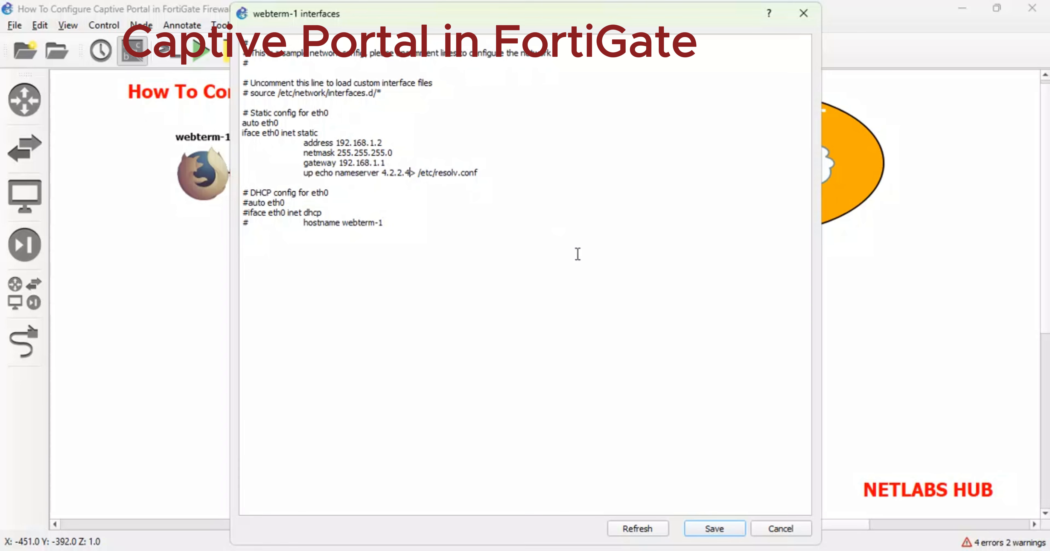
pyautogui.click(715, 528)
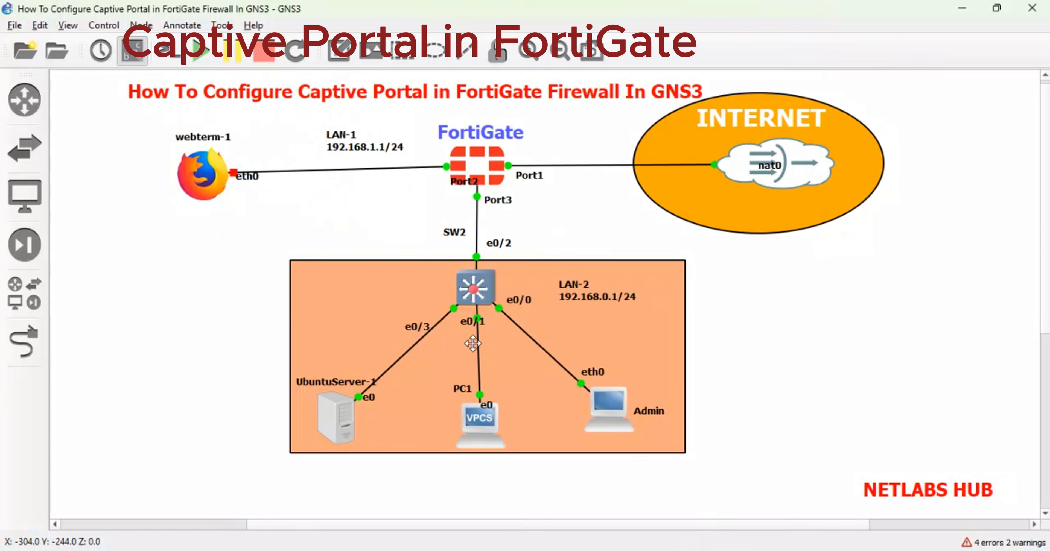
# Start webterm-1, open its TightVNC console, and launch a terminal from the start menu.
pyautogui.rightClick(202, 161)
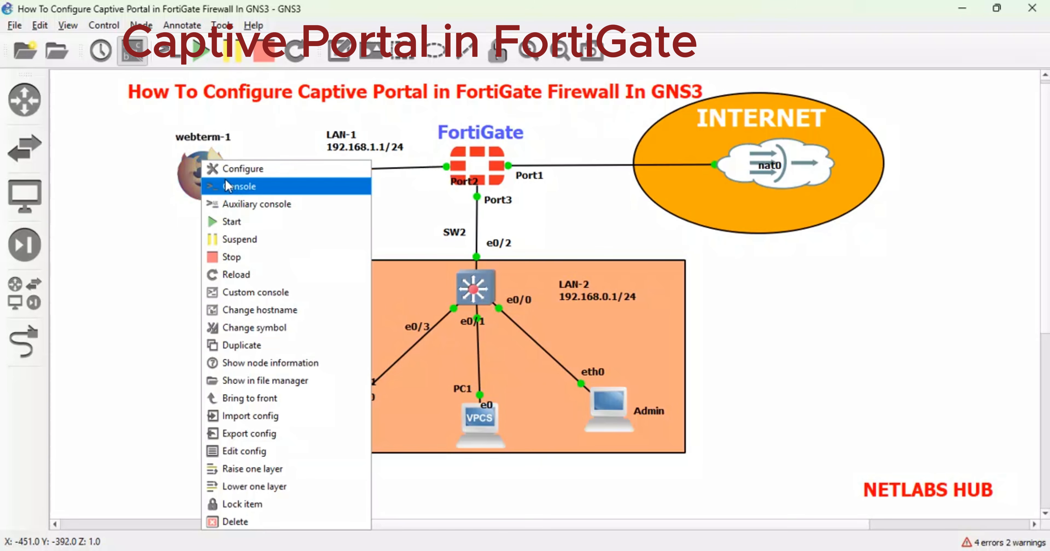
pyautogui.click(218, 223)
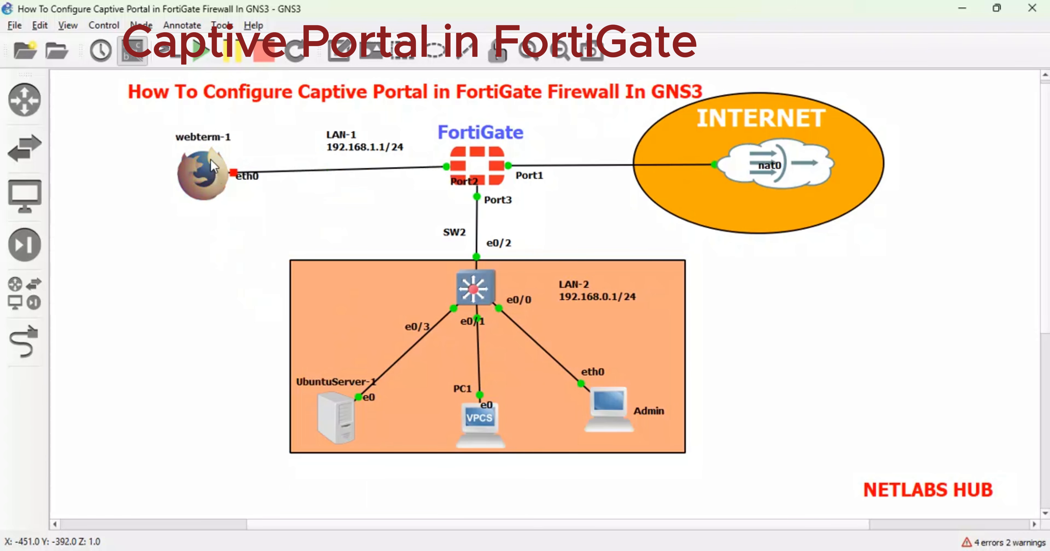
pyautogui.rightClick(211, 166)
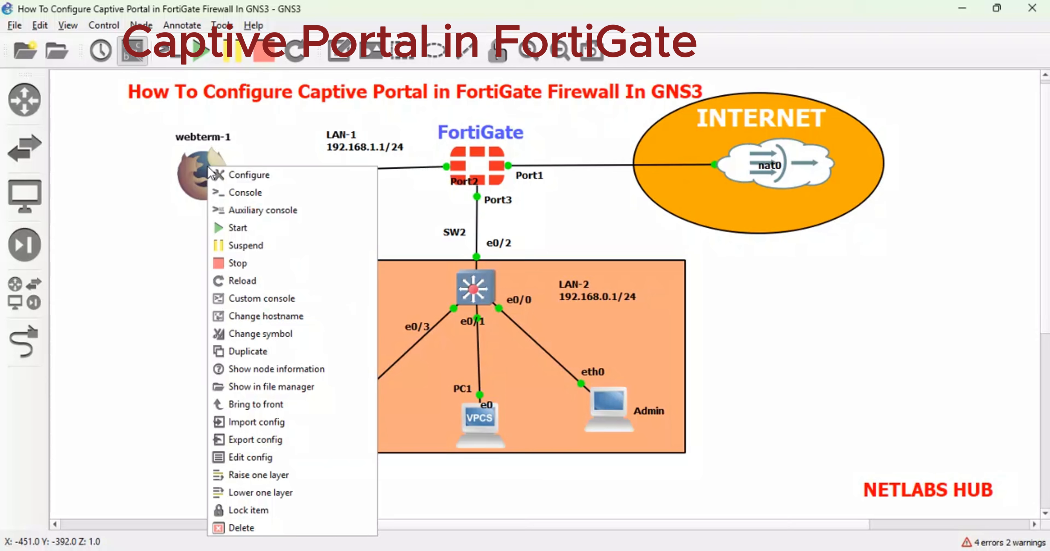
pyautogui.click(249, 191)
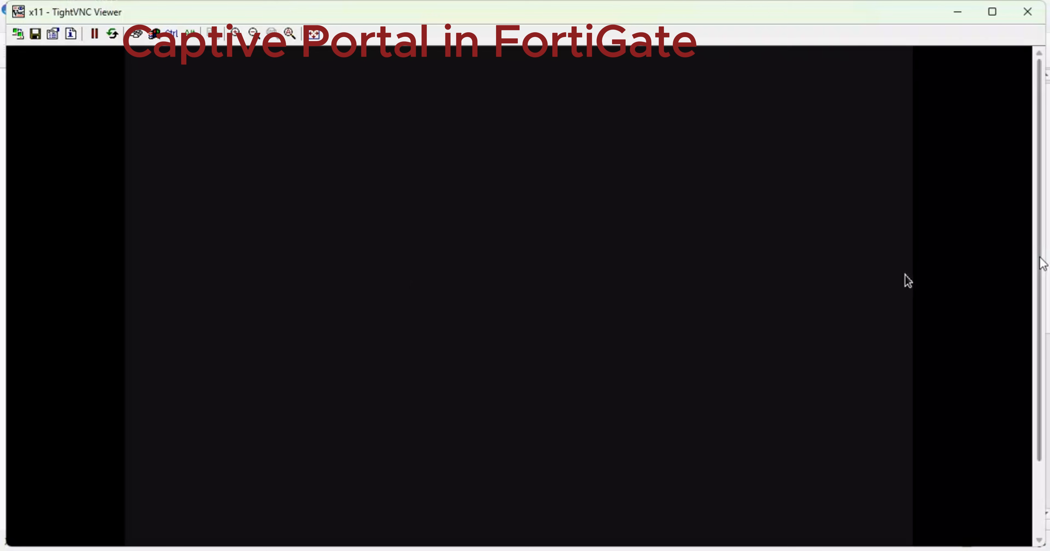
pyautogui.moveTo(1038, 238)
pyautogui.mouseDown()
pyautogui.moveTo(1038, 307)
pyautogui.moveTo(1037, 238)
pyautogui.mouseUp()
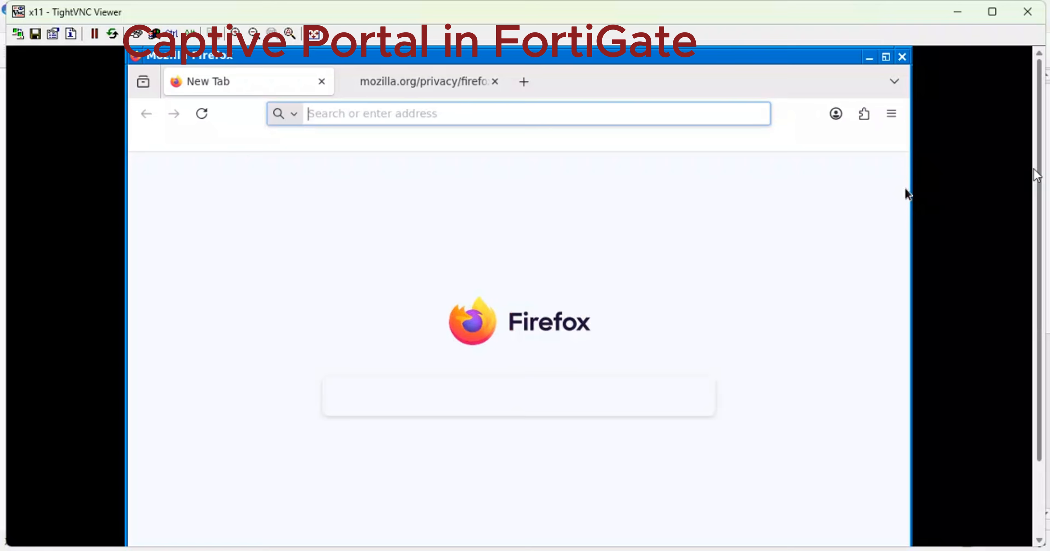
pyautogui.moveTo(1038, 171); pyautogui.dragTo(1043, 267)
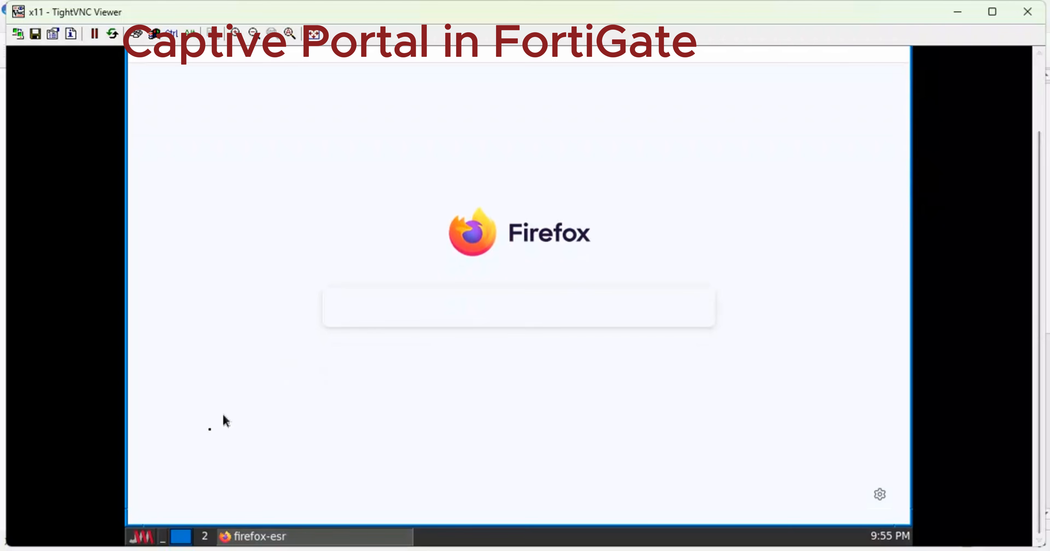
pyautogui.click(155, 538)
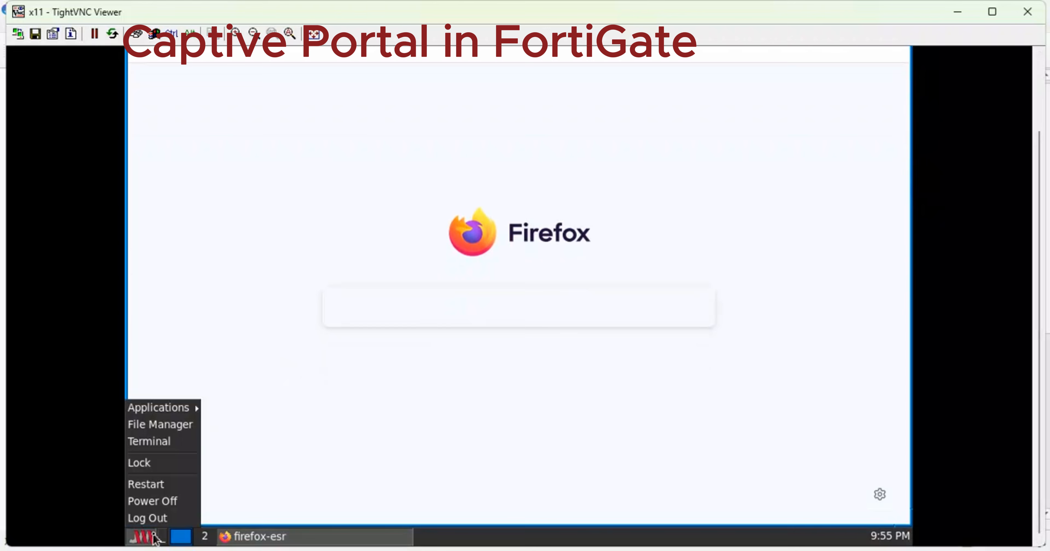
pyautogui.click(159, 444)
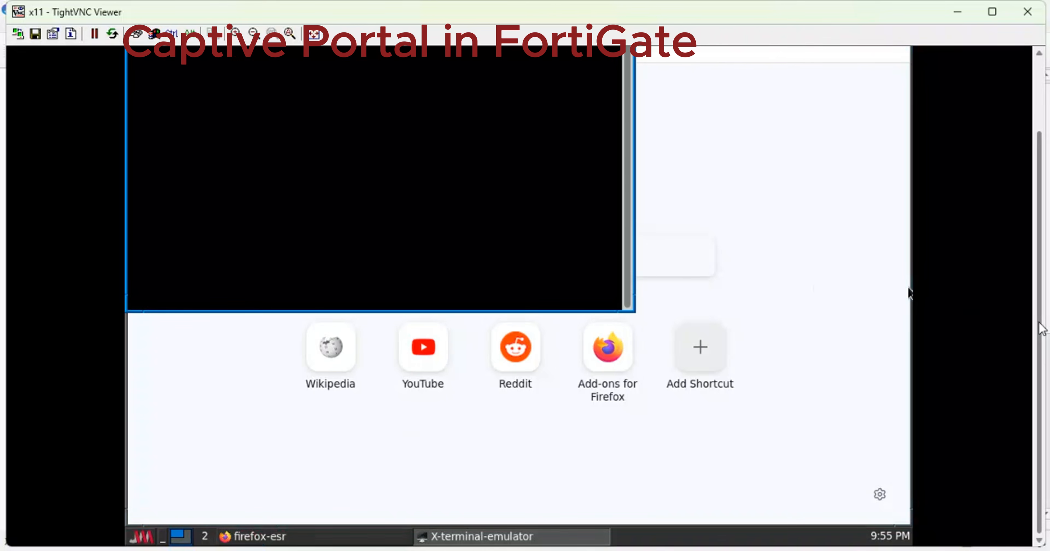
# Run 'ip a' and confirm eth0 holds 192.168.1.2/24.
pyautogui.moveTo(1042, 328); pyautogui.dragTo(1043, 246)
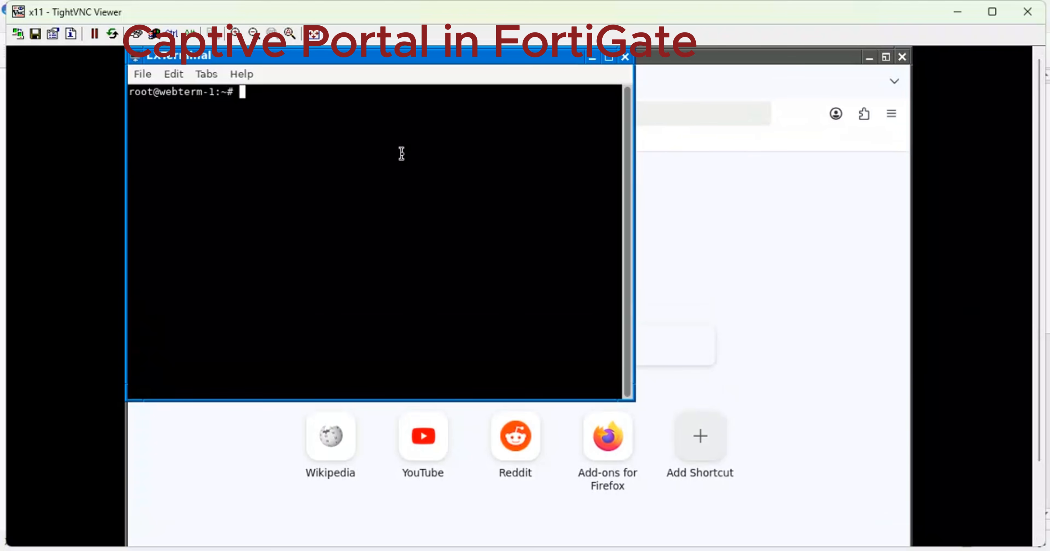
pyautogui.write('ip a')
pyautogui.press('Return')
pyautogui.moveTo(279, 235); pyautogui.dragTo(131, 234)
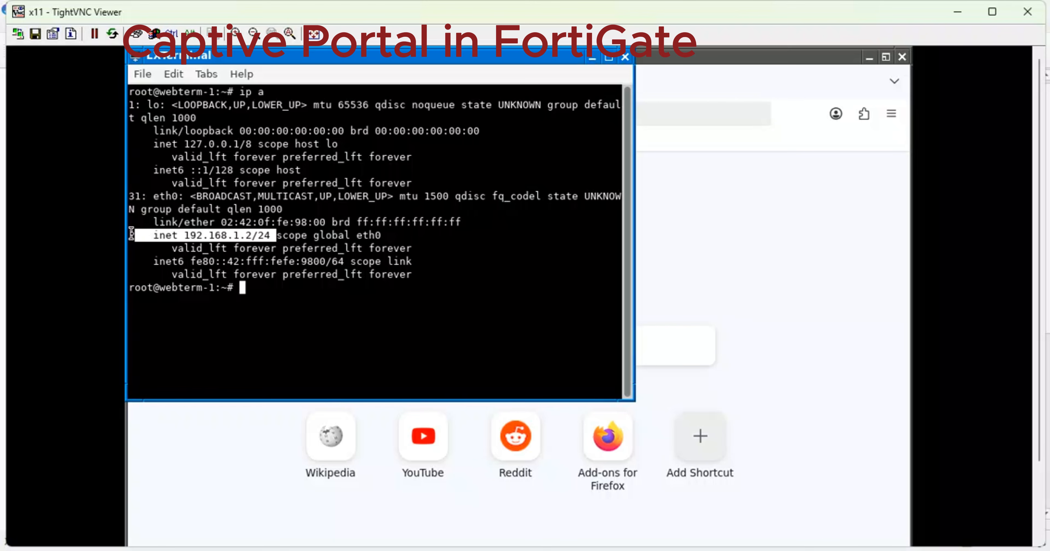
# Ping google.com and enlarge the terminal to watch replies from 142.251.29.102.
pyautogui.write('ping google.')
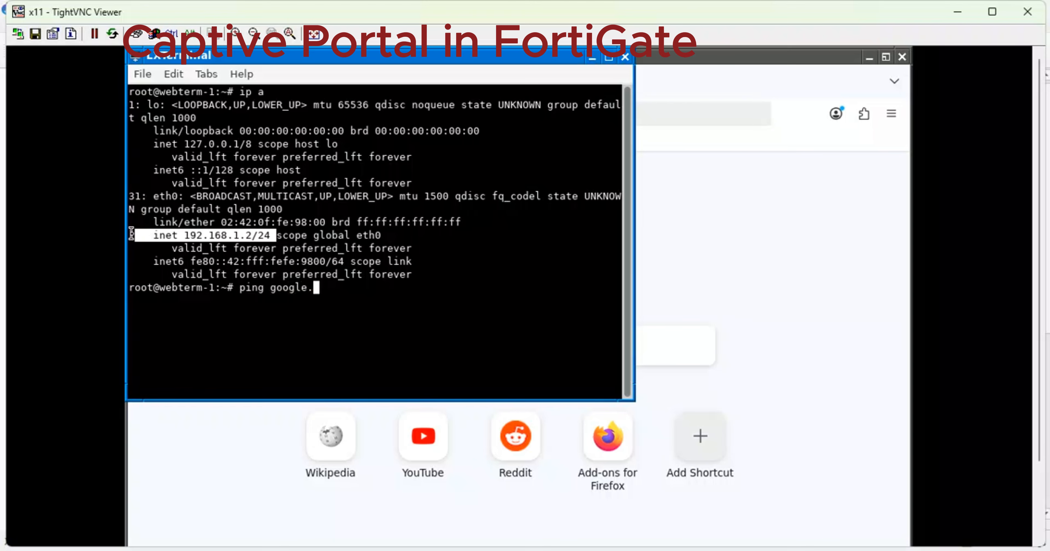
pyautogui.write('com')
pyautogui.press('Return')
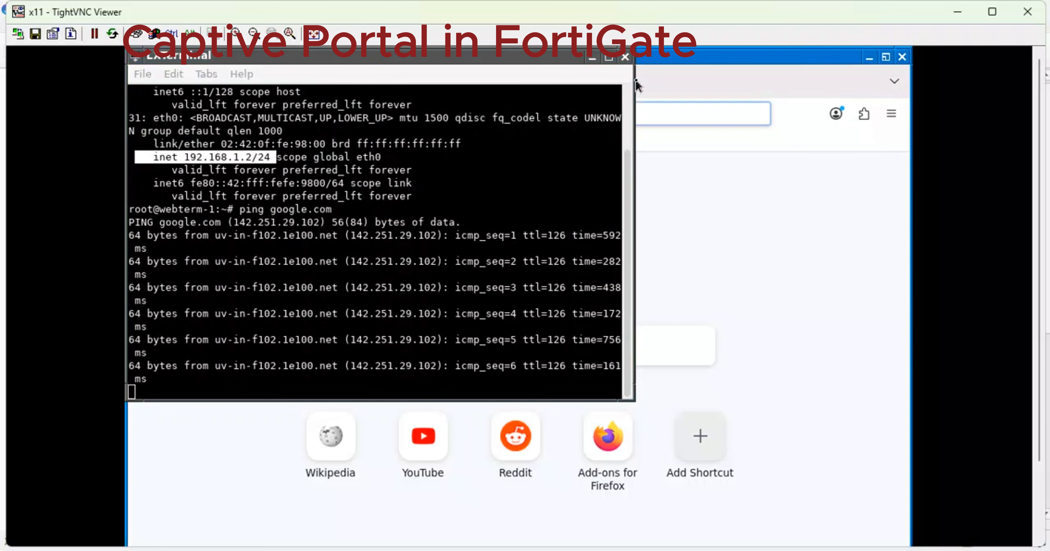
pyautogui.middleClick(610, 57)
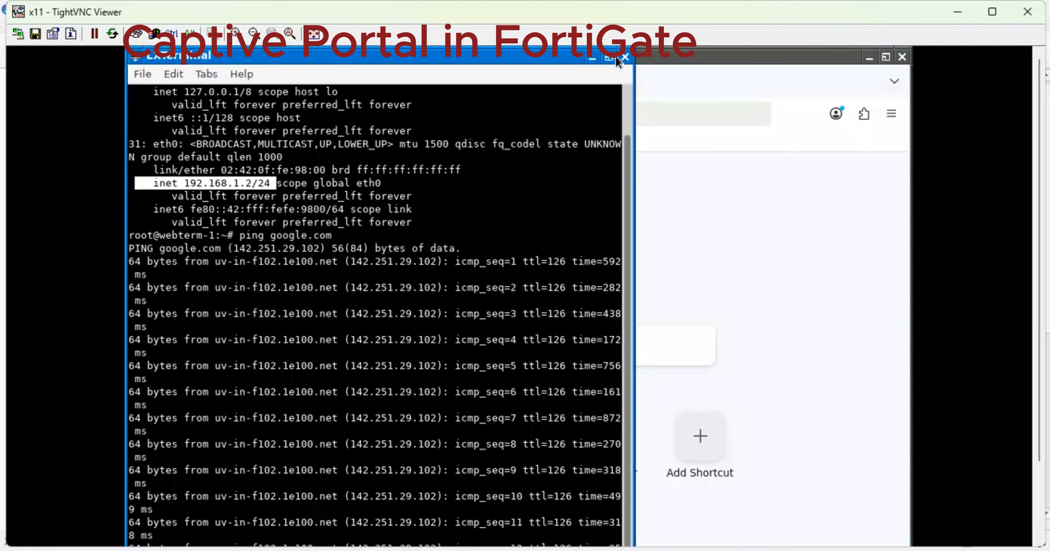
# Return to Firefox, open YouTube from the start-page shortcut and type 'netlabs hub' into its search box.
pyautogui.click(625, 58)
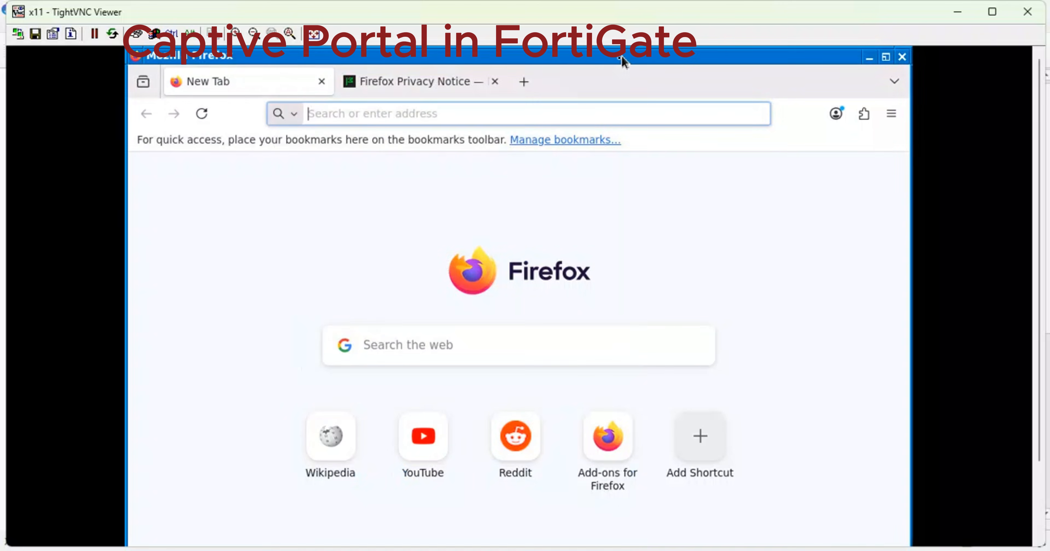
pyautogui.click(417, 448)
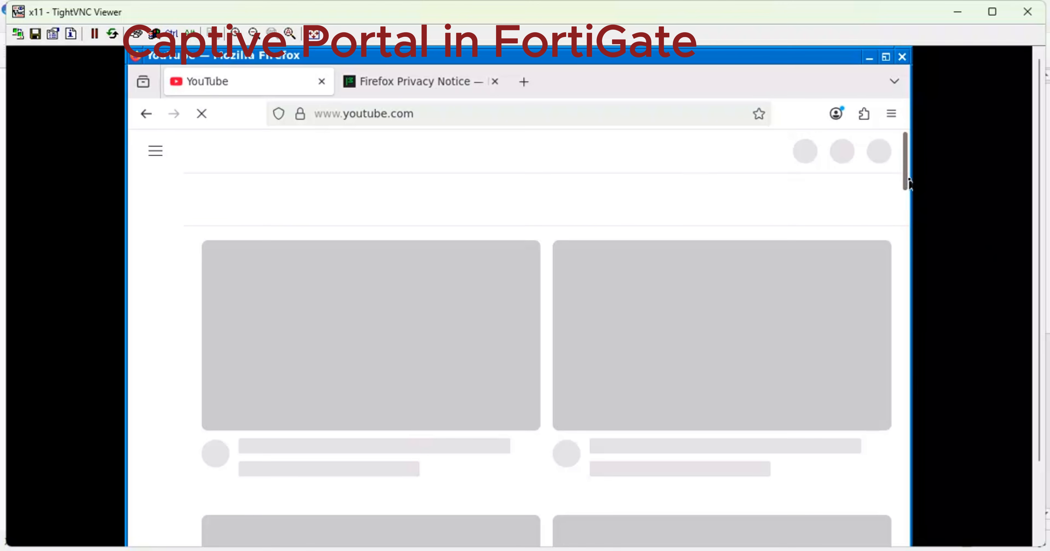
pyautogui.moveTo(909, 234); pyautogui.dragTo(911, 294)
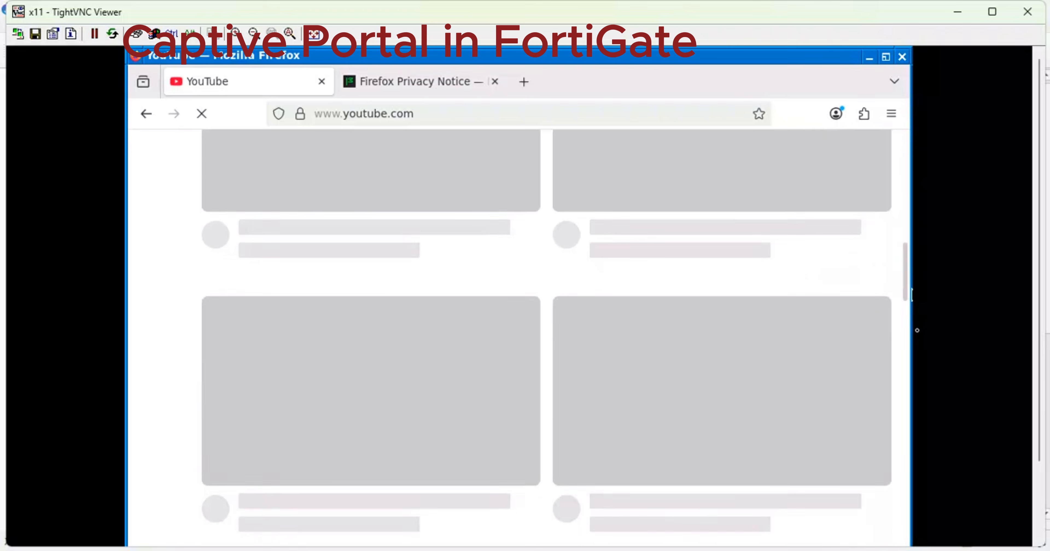
pyautogui.moveTo(910, 338); pyautogui.dragTo(910, 139)
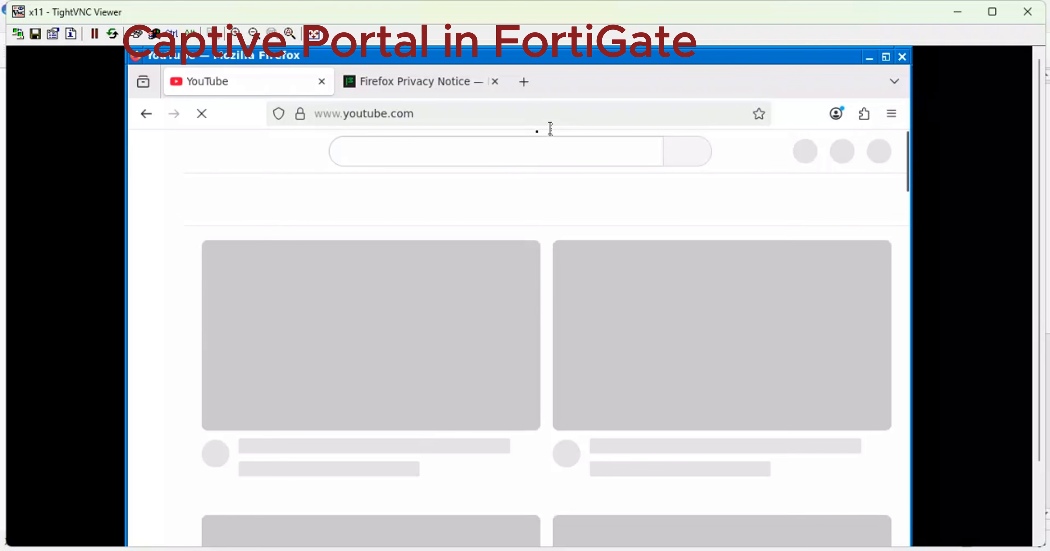
pyautogui.click(503, 147)
pyautogui.write('ne')
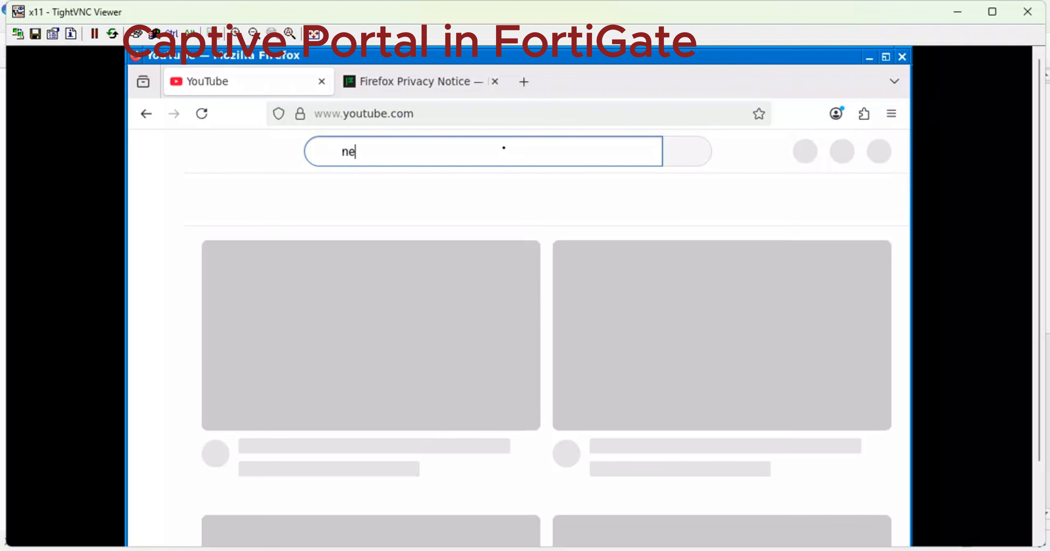
pyautogui.write('tlab')
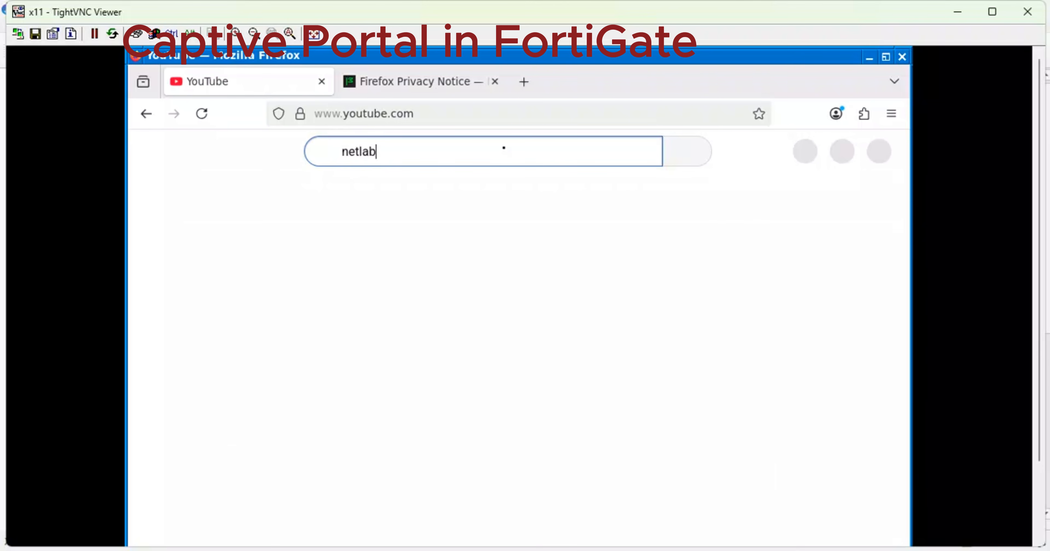
pyautogui.write('s hub')
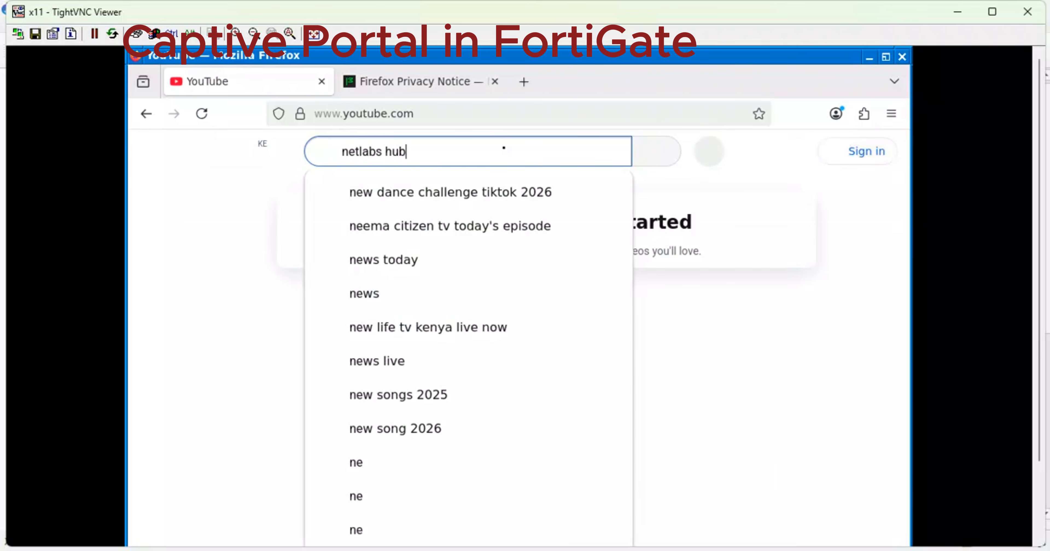
# Run the 'netlabs hub' search, open the Netlabs Hub channel and scroll through its videos.
pyautogui.press('Return')
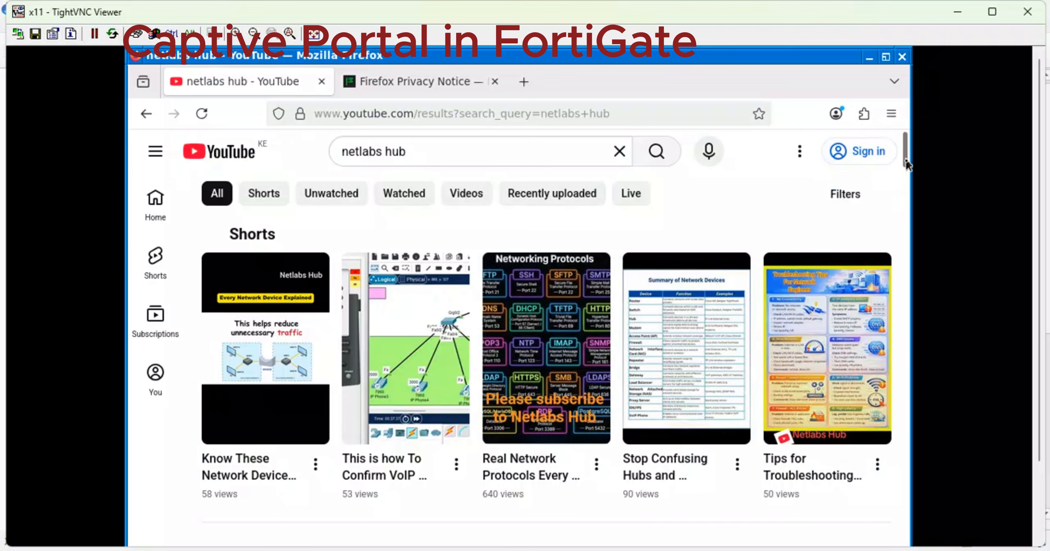
pyautogui.moveTo(905, 155); pyautogui.dragTo(894, 274)
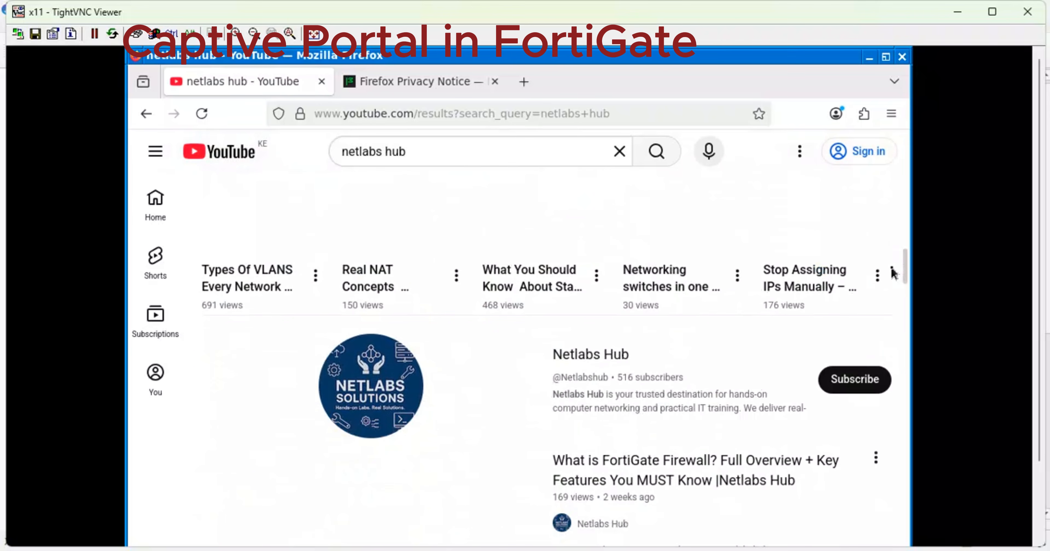
pyautogui.click(571, 357)
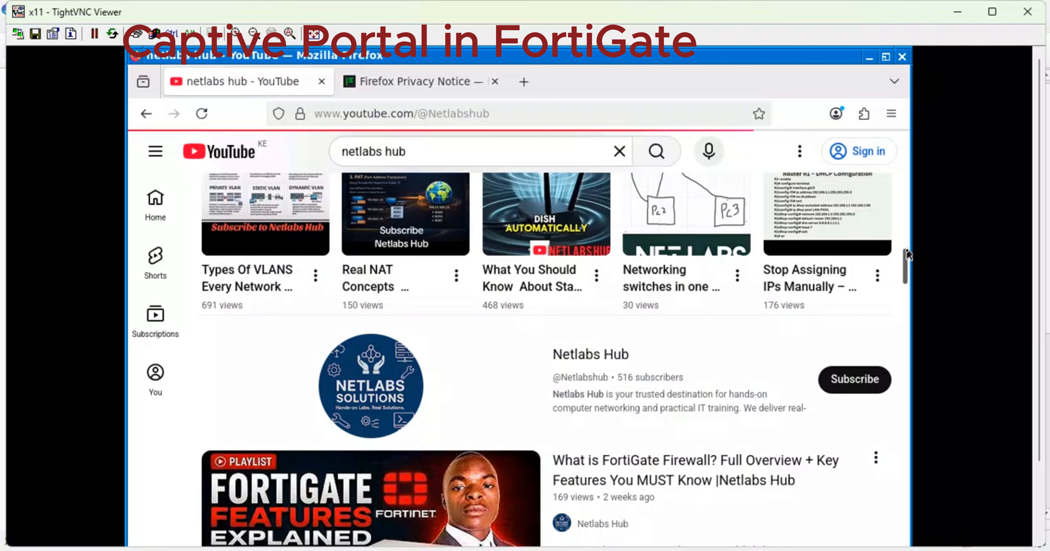
pyautogui.scroll(5, 901, 236)
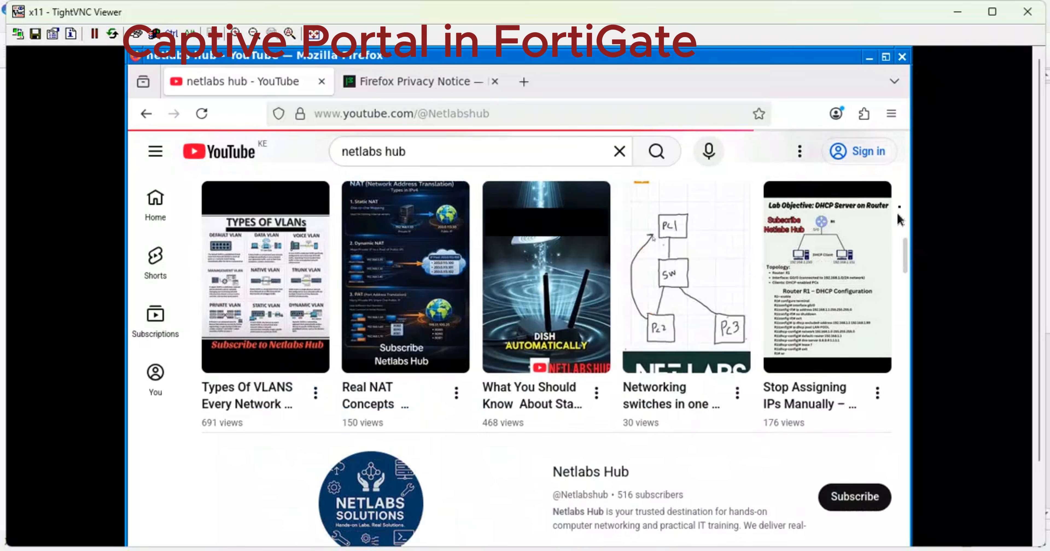
pyautogui.scroll(10, 897, 211)
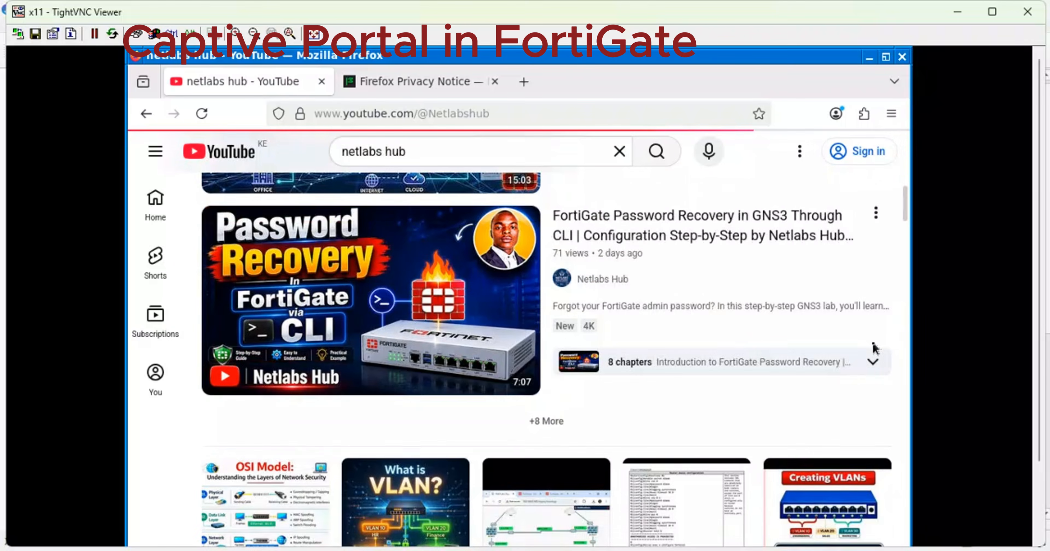
pyautogui.scroll(-10, 873, 350)
pyautogui.scroll(5, 873, 308)
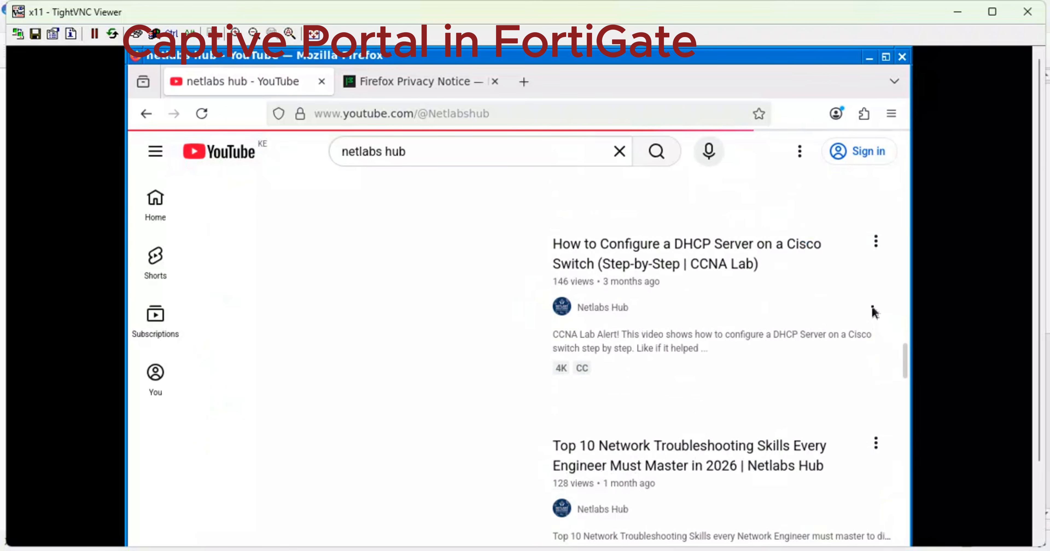
pyautogui.scroll(10, 882, 273)
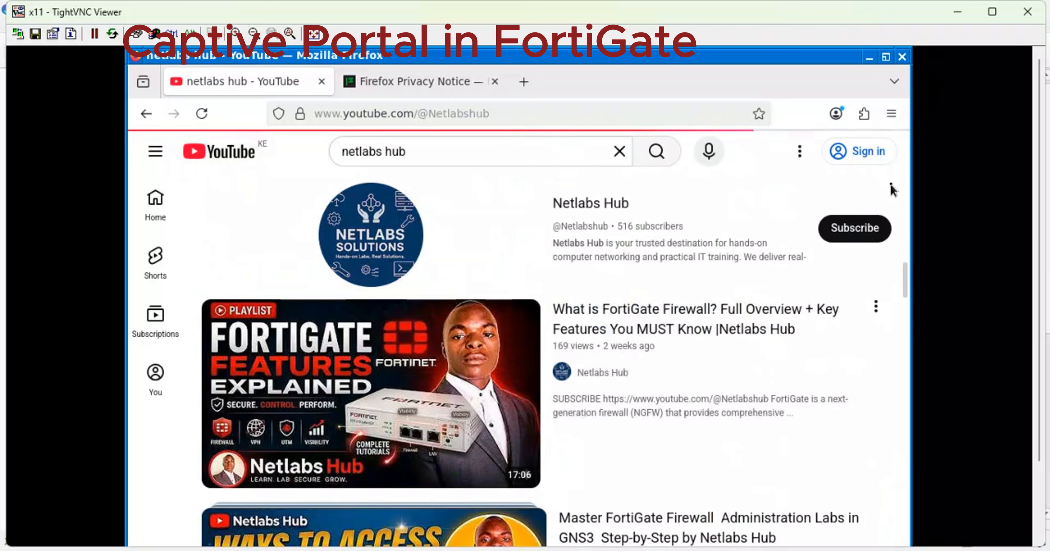
pyautogui.scroll(-3, 891, 196)
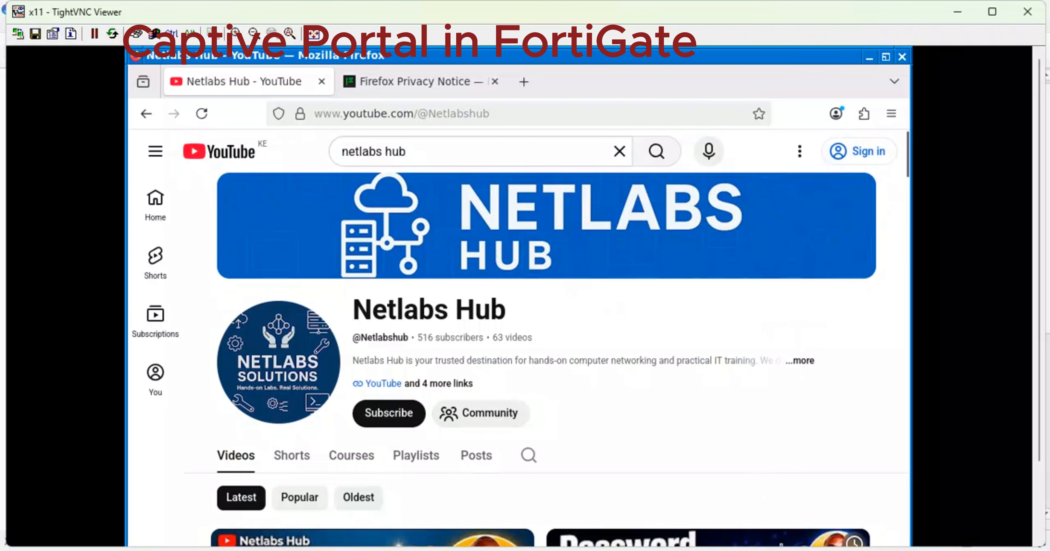
pyautogui.moveTo(812, 549)
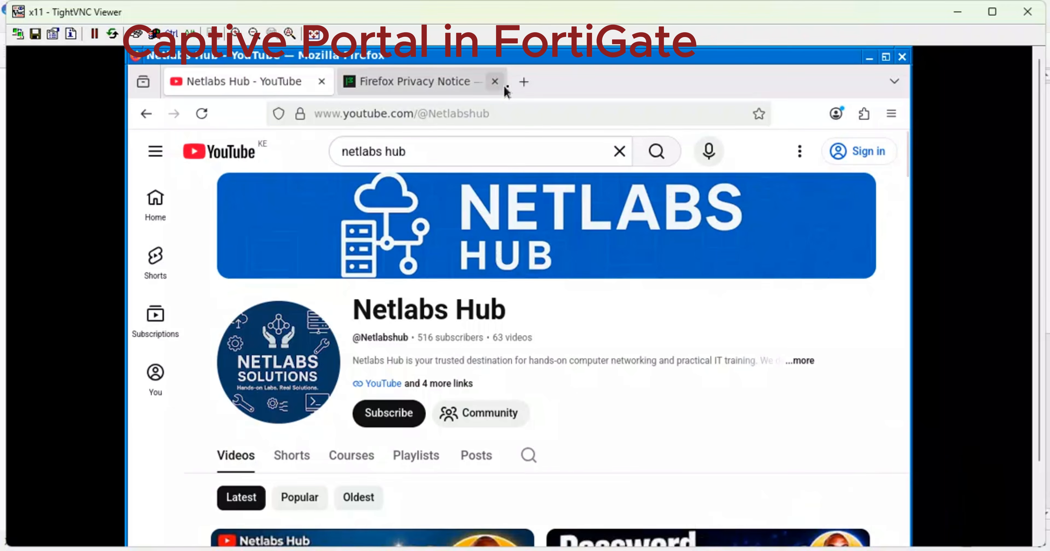
# Log back in to the FortiGate web GUI with the admin username and password.
pyautogui.click(518, 85)
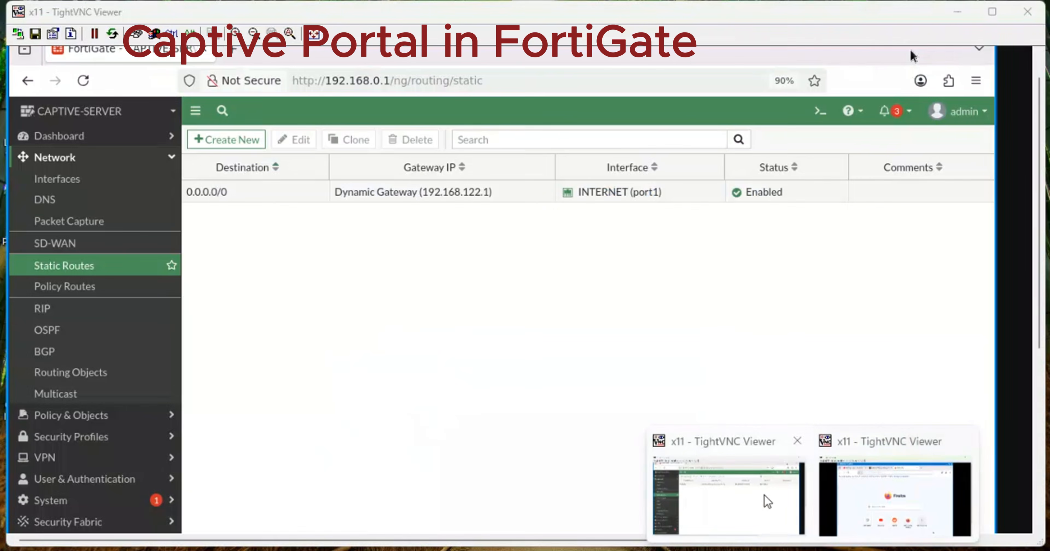
pyautogui.click(762, 497)
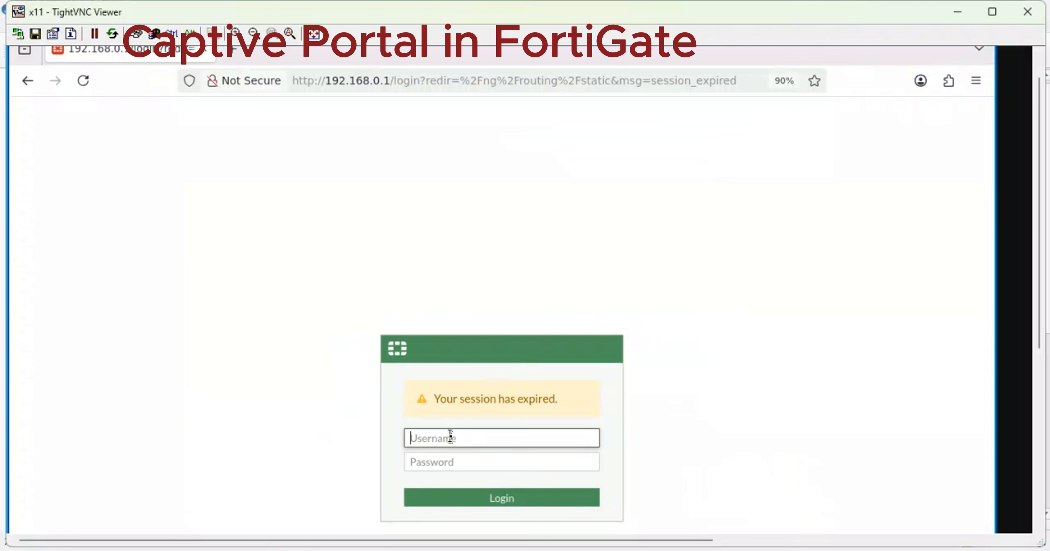
pyautogui.write('admin')
pyautogui.press('Tab')
pyautogui.write('a')
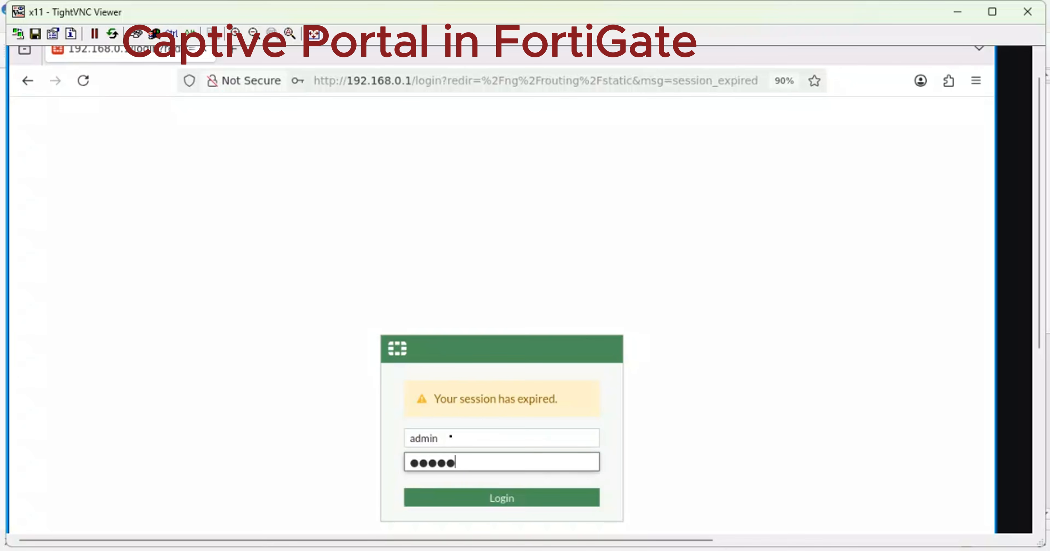
pyautogui.press('Return')
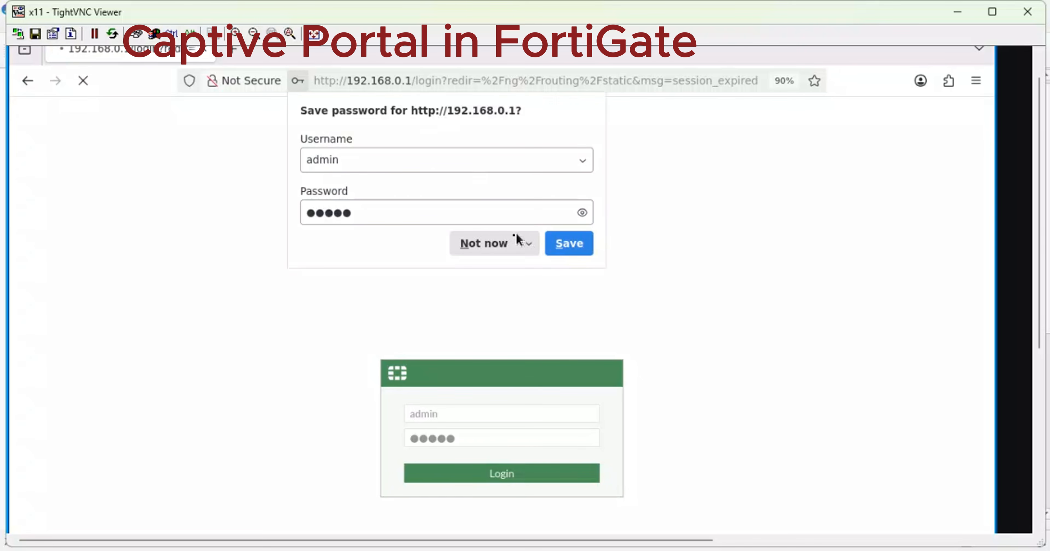
# Decline saving the login in Firefox and postpone the File System Check with Remind me later.
pyautogui.click(495, 244)
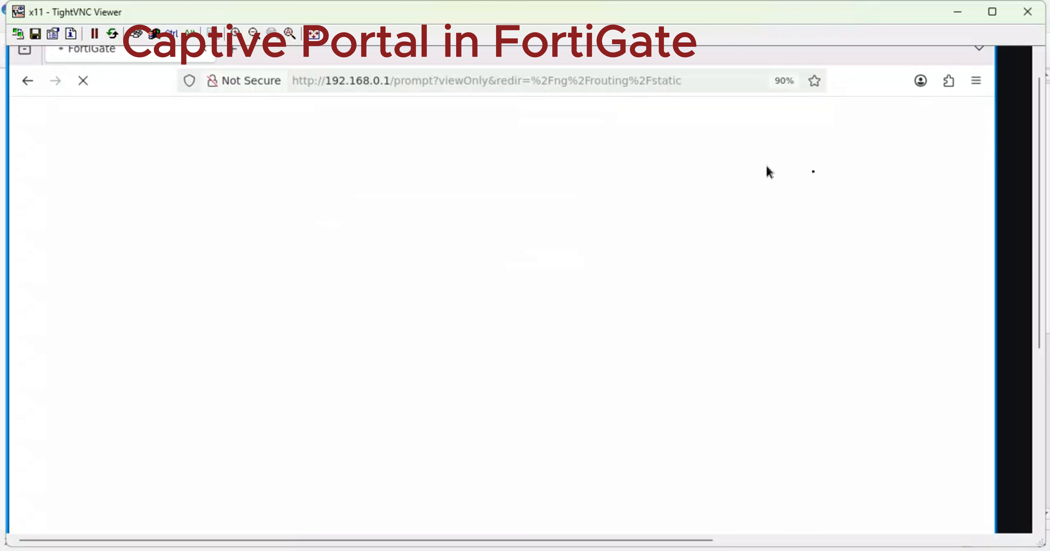
pyautogui.moveTo(1035, 196); pyautogui.dragTo(1041, 176)
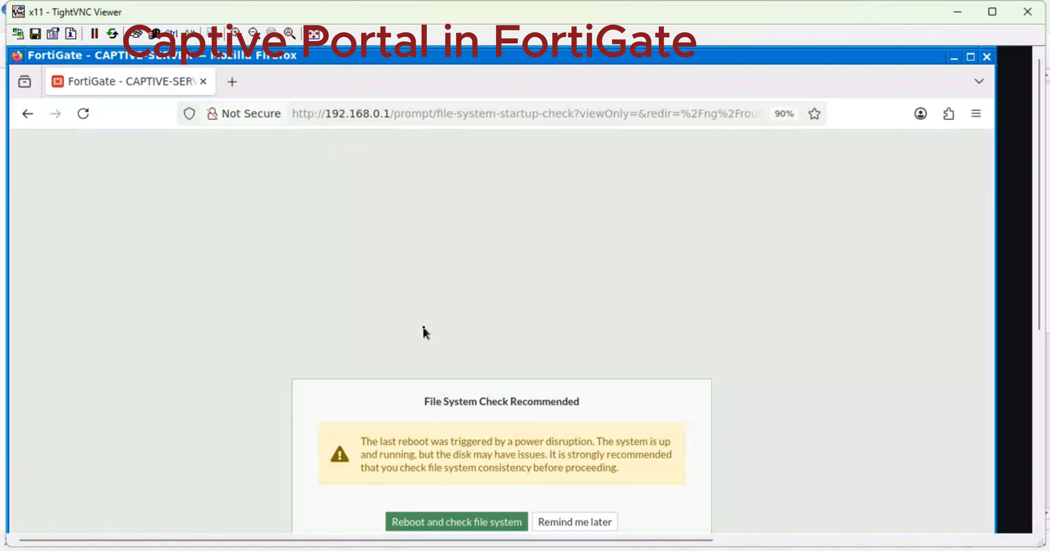
pyautogui.click(569, 521)
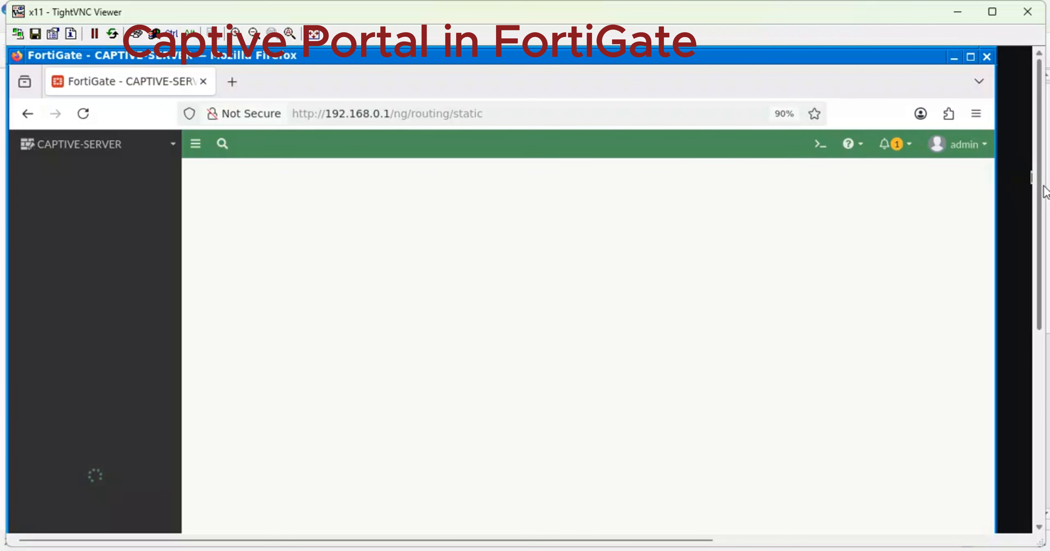
# Check the FortiGate bell notifications and close the list.
pyautogui.moveTo(1039, 190)
pyautogui.mouseDown()
pyautogui.moveTo(1046, 307)
pyautogui.moveTo(1031, 197)
pyautogui.mouseUp()
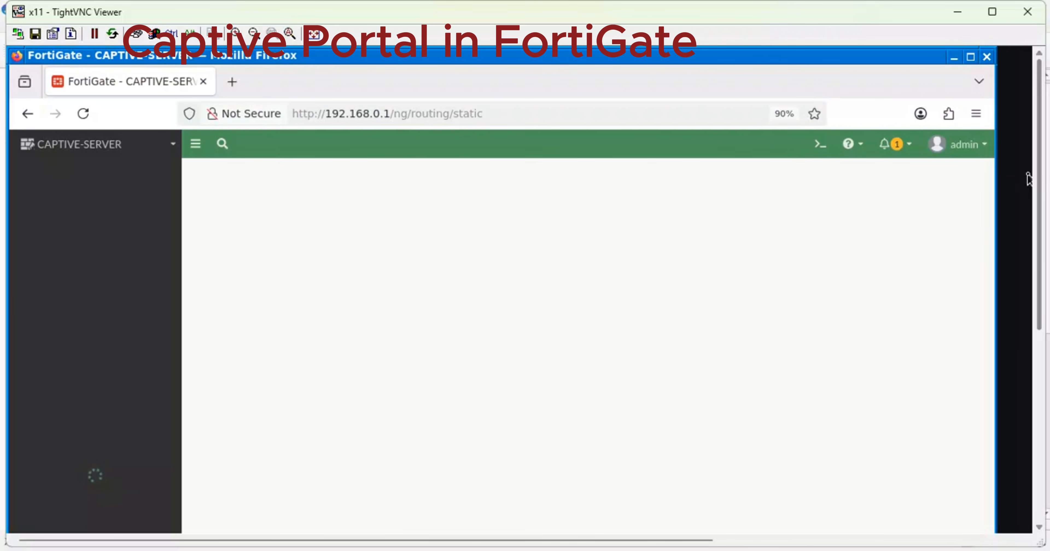
pyautogui.click(900, 145)
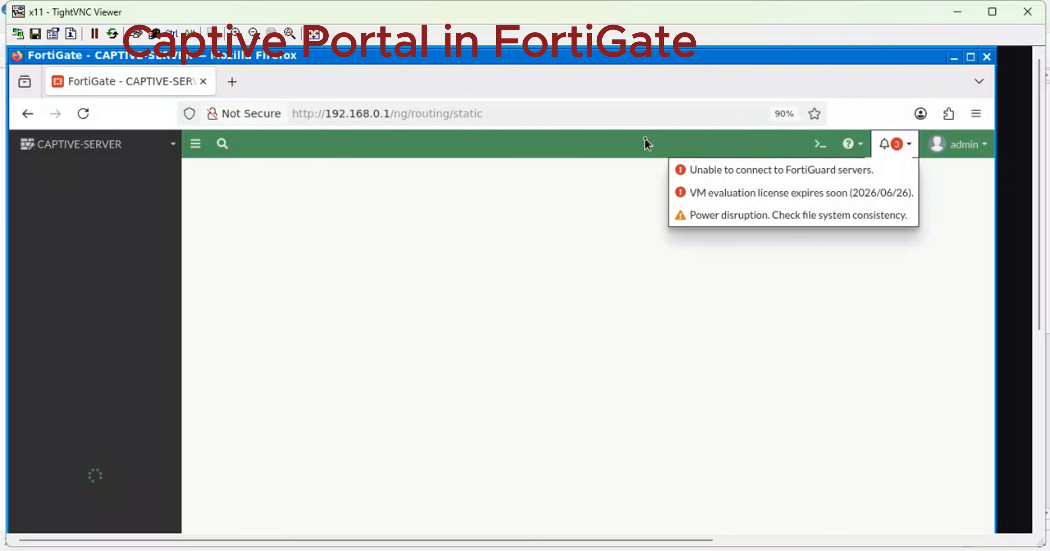
pyautogui.click(629, 151)
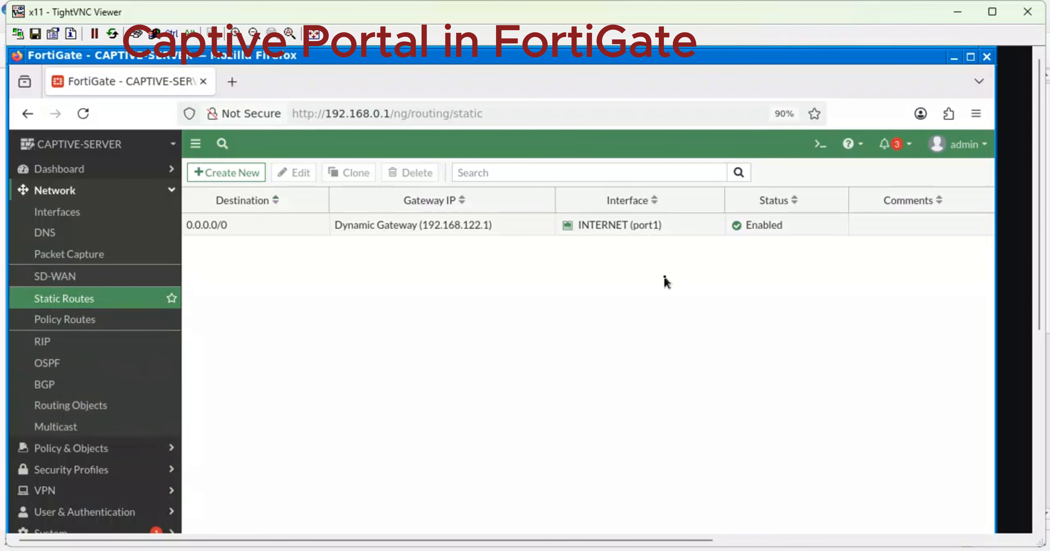
# Open User & Authentication > User Definition to list the guest user in Guest-group.
pyautogui.moveTo(1044, 277); pyautogui.dragTo(1046, 351)
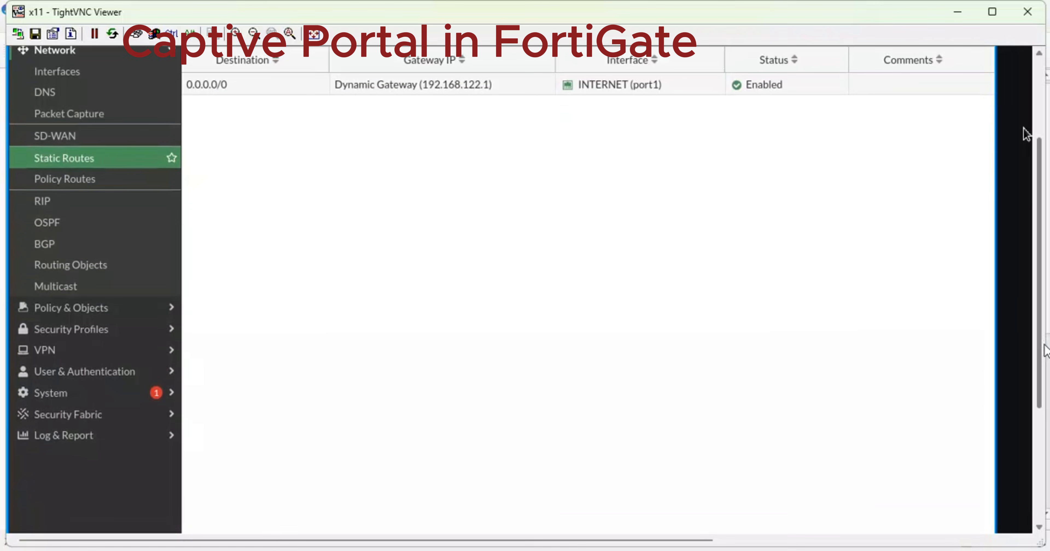
pyautogui.click(126, 338)
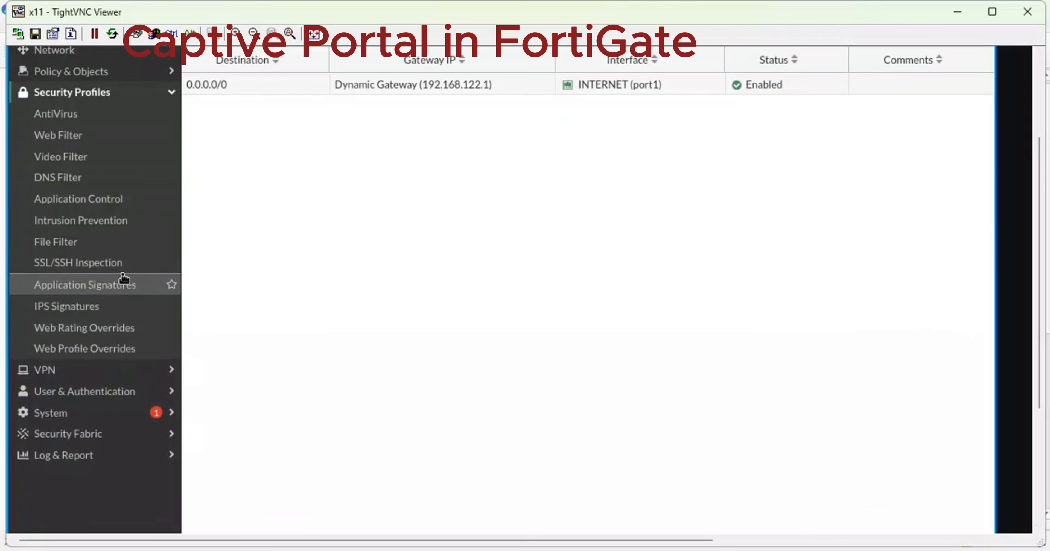
pyautogui.click(123, 392)
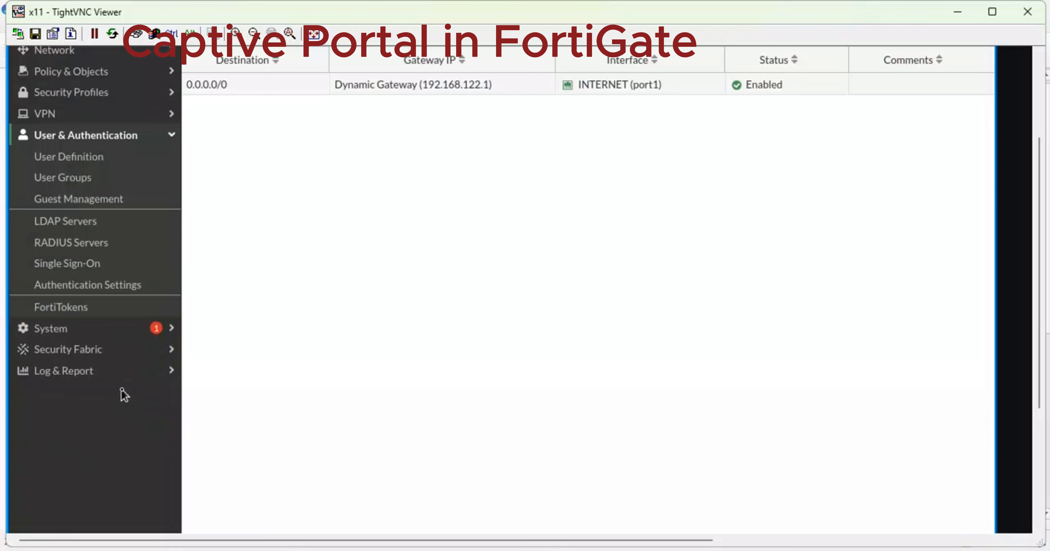
pyautogui.click(86, 163)
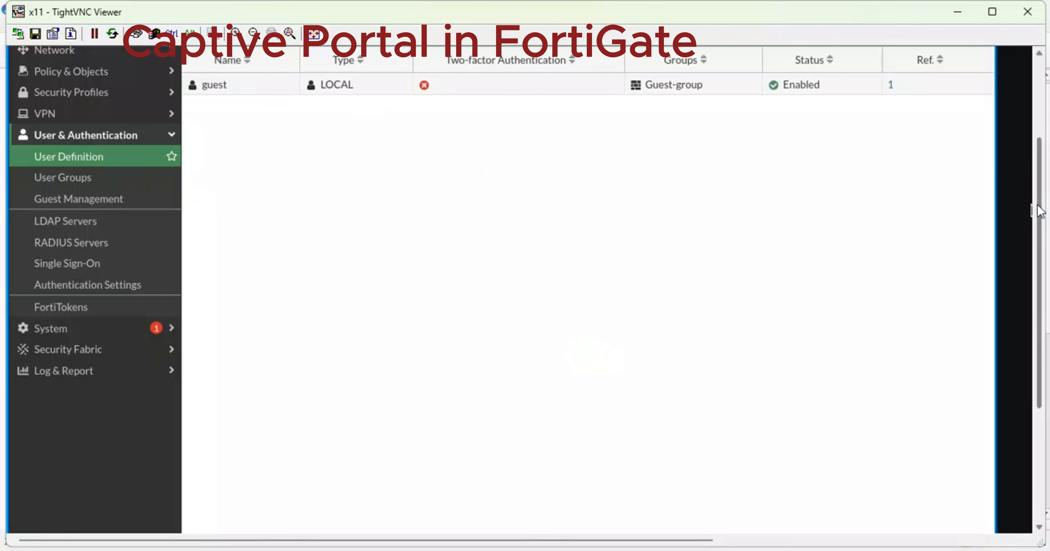
pyautogui.moveTo(1038, 211); pyautogui.dragTo(1035, 175)
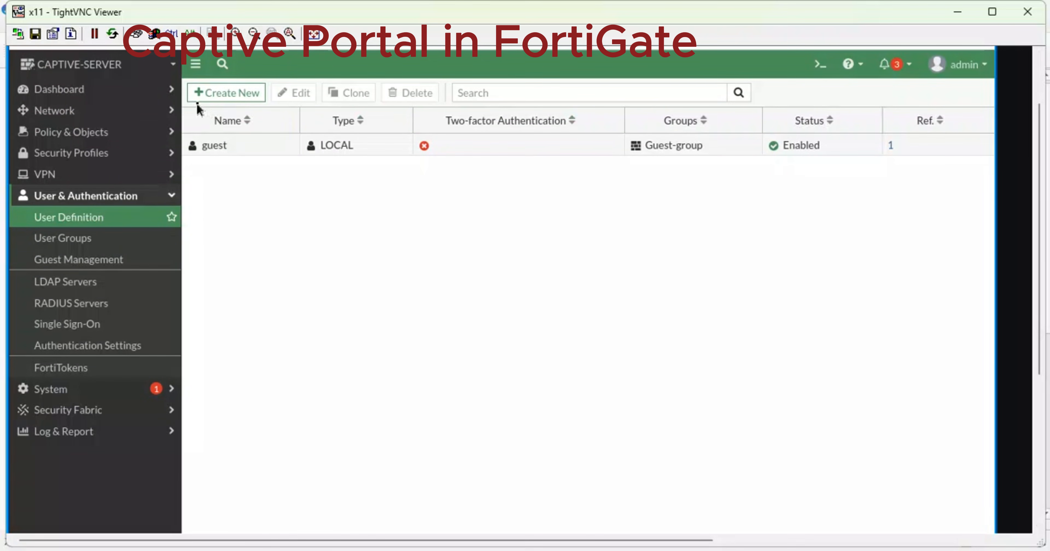
# Start a new user and continue with the Local User type.
pyautogui.click(230, 101)
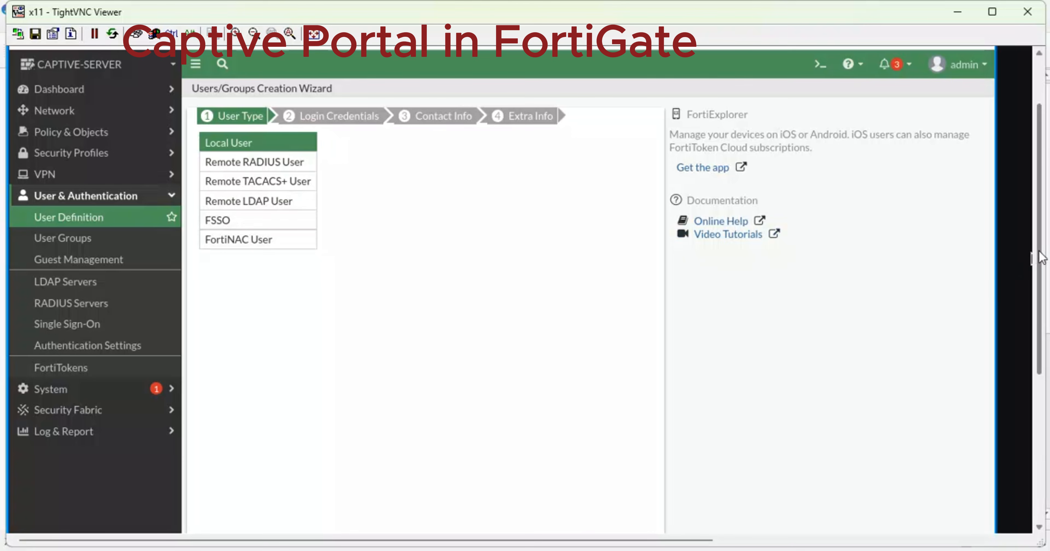
pyautogui.moveTo(1041, 259); pyautogui.dragTo(1048, 379)
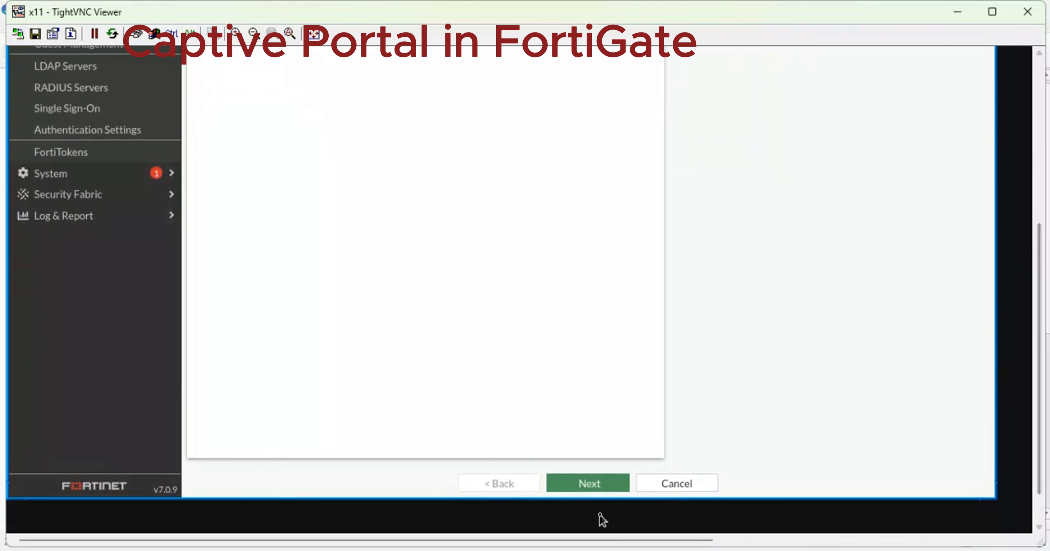
pyautogui.click(586, 484)
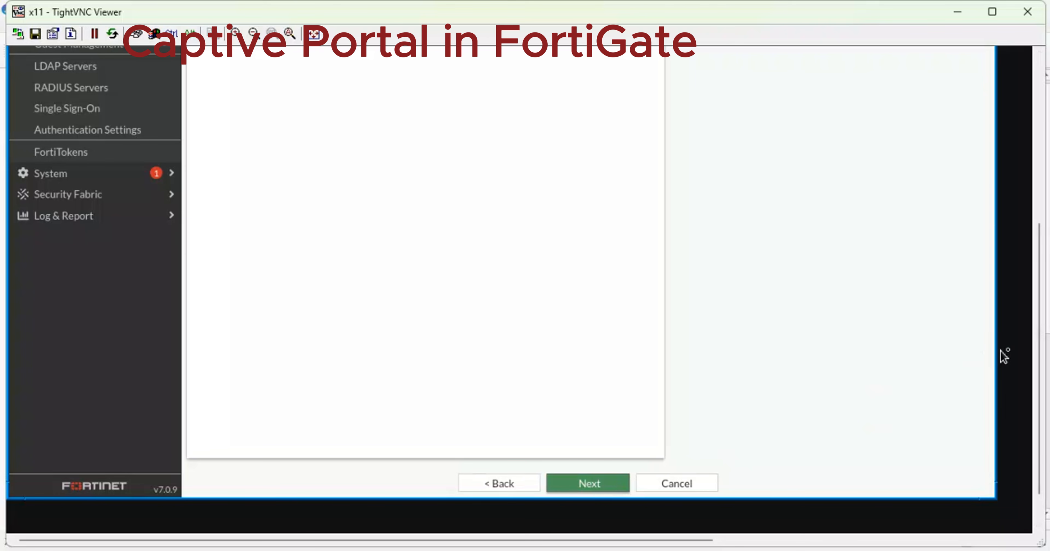
pyautogui.moveTo(1042, 351); pyautogui.dragTo(1010, 197)
# Enter the new user's username and password and continue past Login Credentials.
pyautogui.click(327, 200)
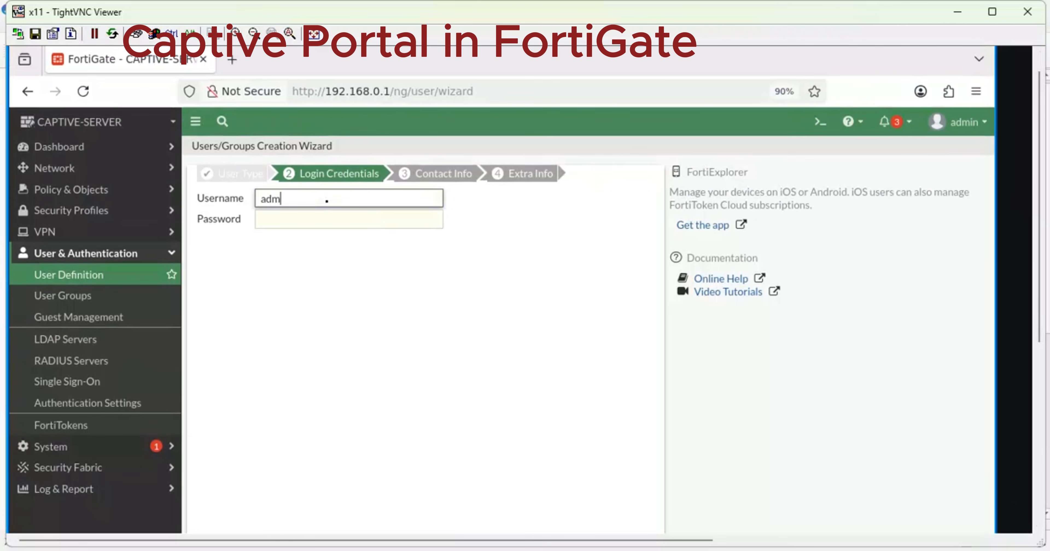
pyautogui.press('Tab')
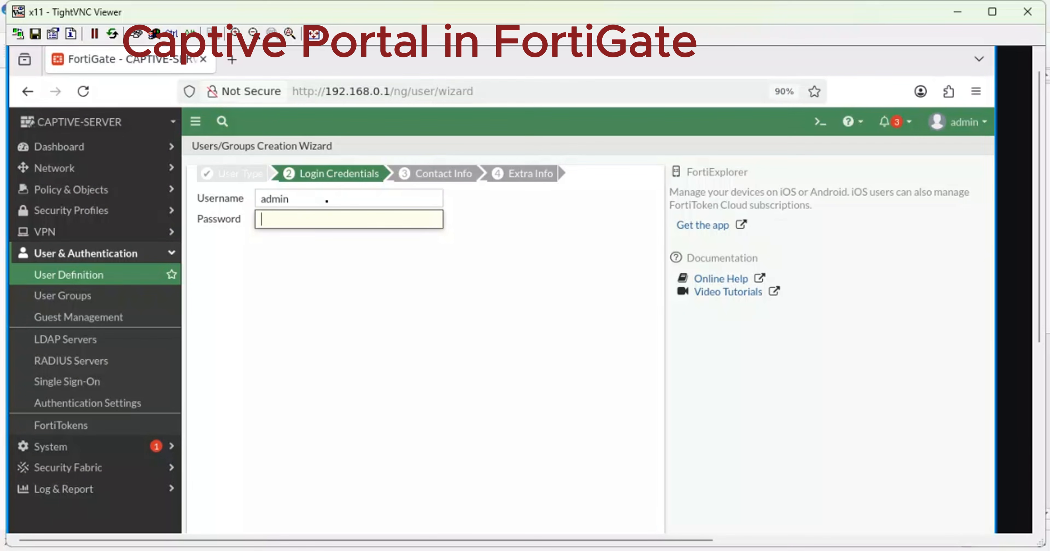
pyautogui.write('a')
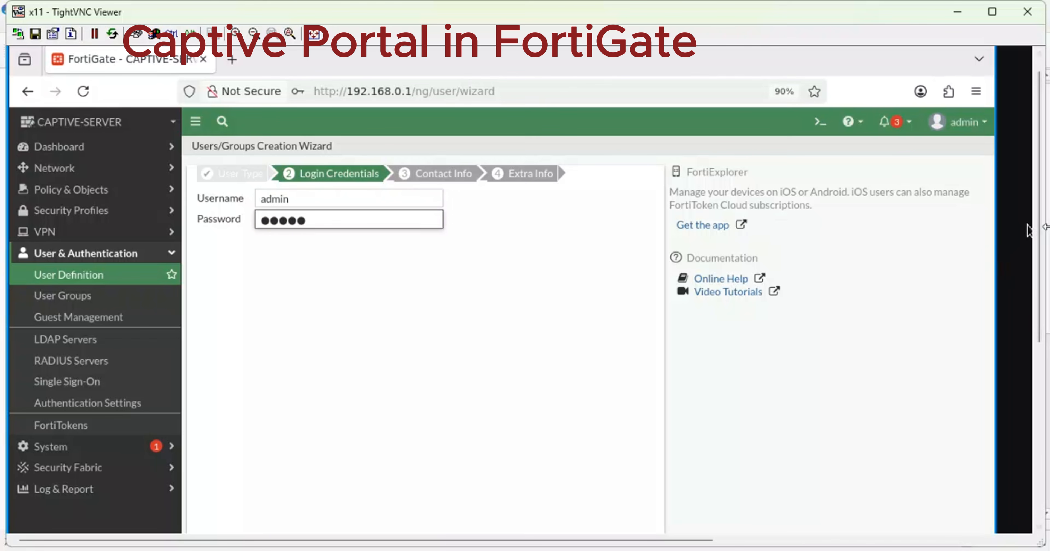
pyautogui.moveTo(1040, 240); pyautogui.dragTo(1022, 398)
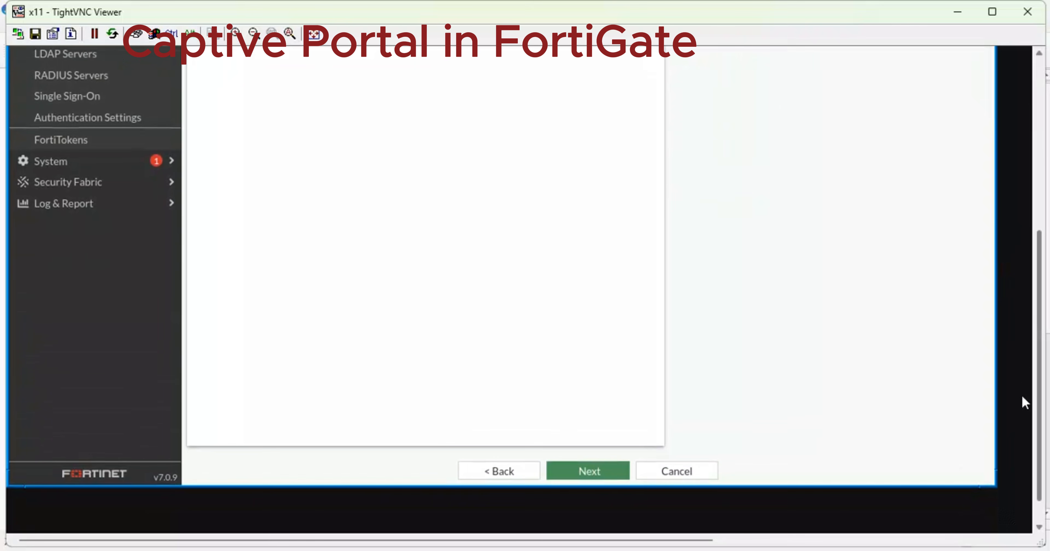
pyautogui.click(588, 477)
pyautogui.moveTo(1031, 406); pyautogui.dragTo(997, 223)
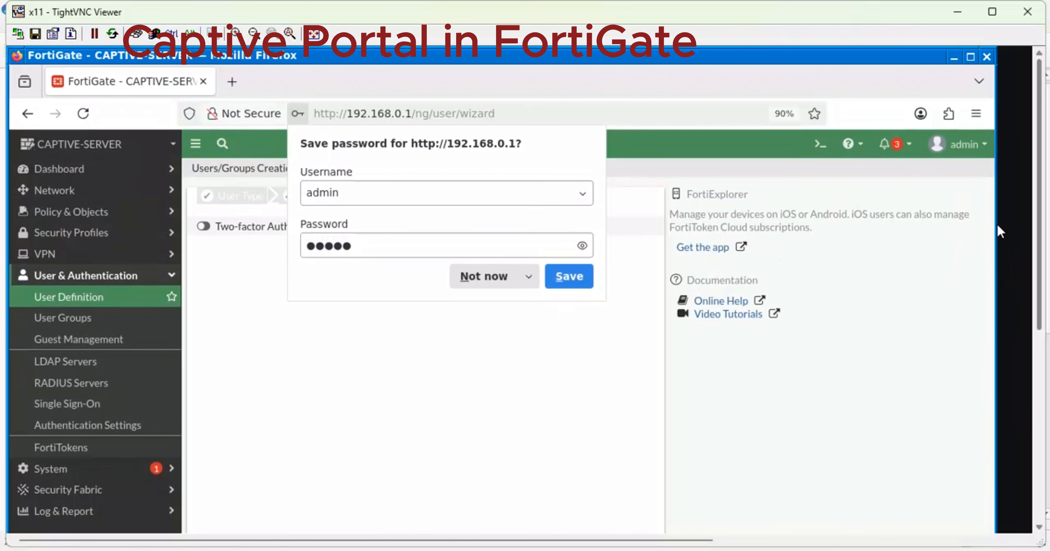
# Decline saving the password, skip Contact Info, keep the account Enabled and submit the new local user.
pyautogui.click(494, 275)
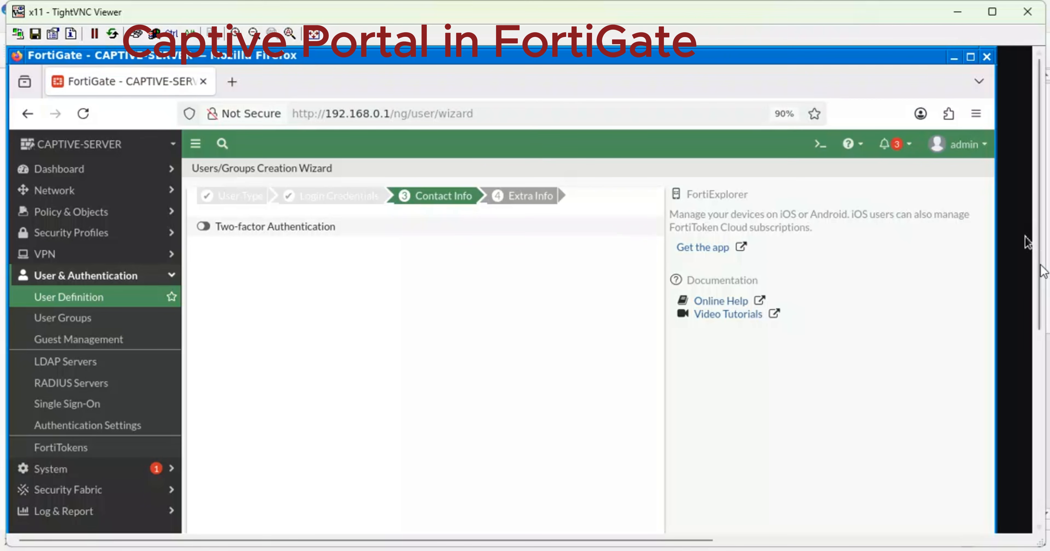
pyautogui.moveTo(1037, 240); pyautogui.dragTo(1029, 436)
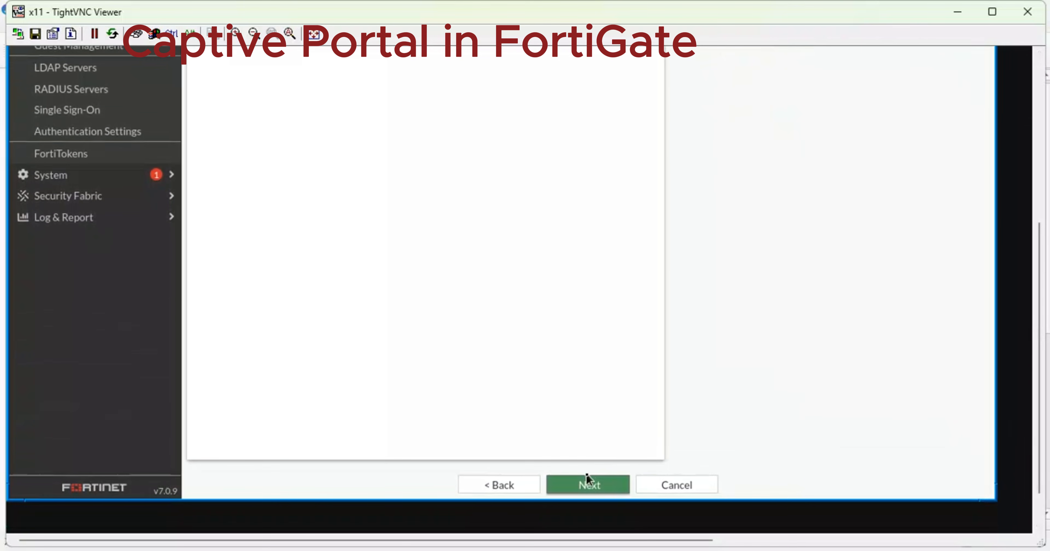
pyautogui.click(589, 485)
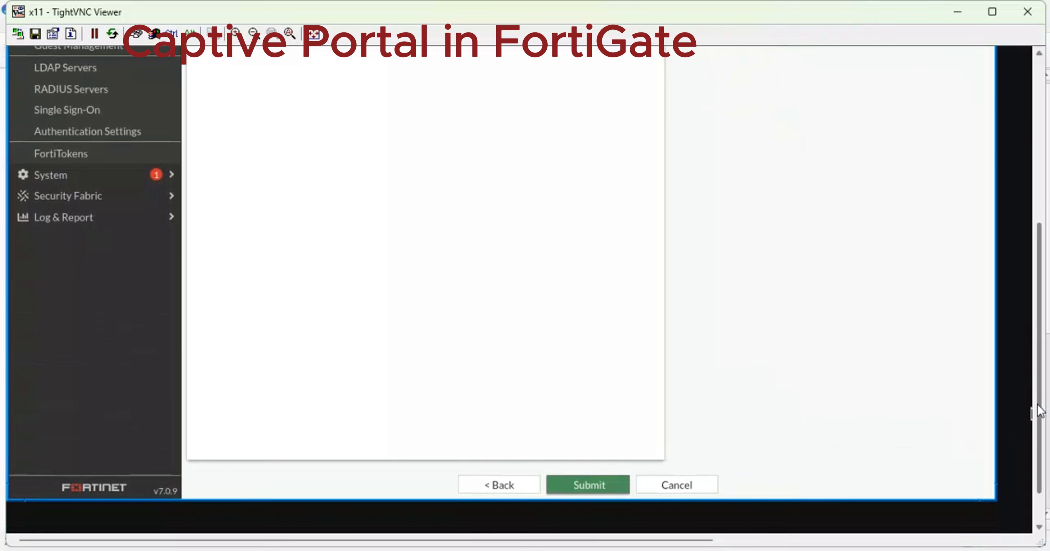
pyautogui.moveTo(1039, 410); pyautogui.dragTo(1037, 223)
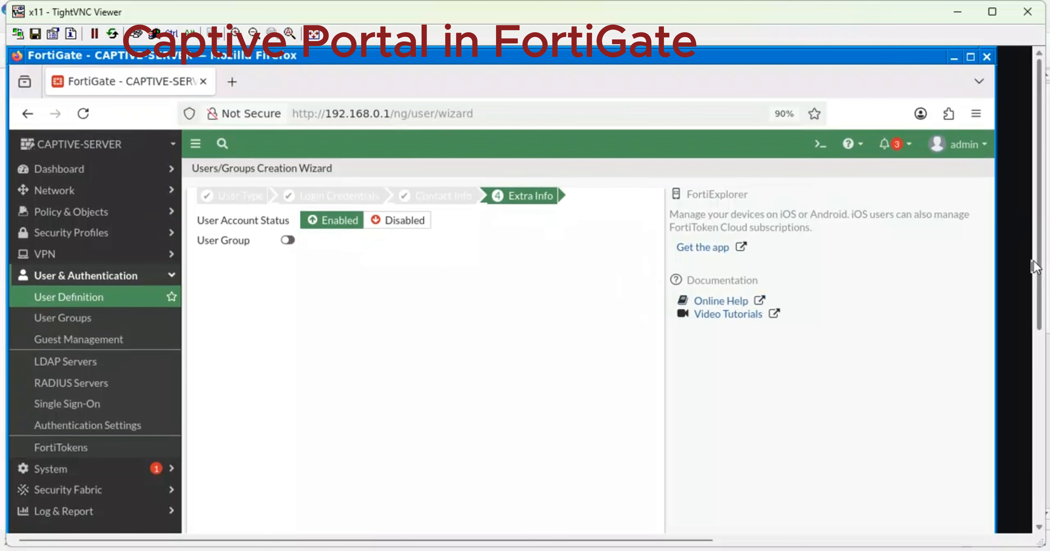
pyautogui.moveTo(1037, 269); pyautogui.dragTo(1021, 445)
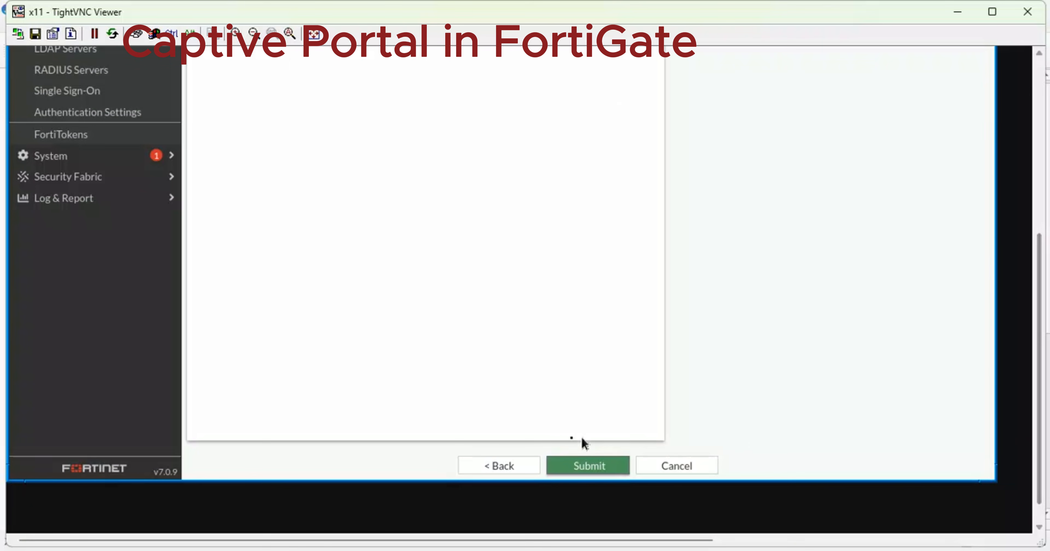
pyautogui.click(588, 474)
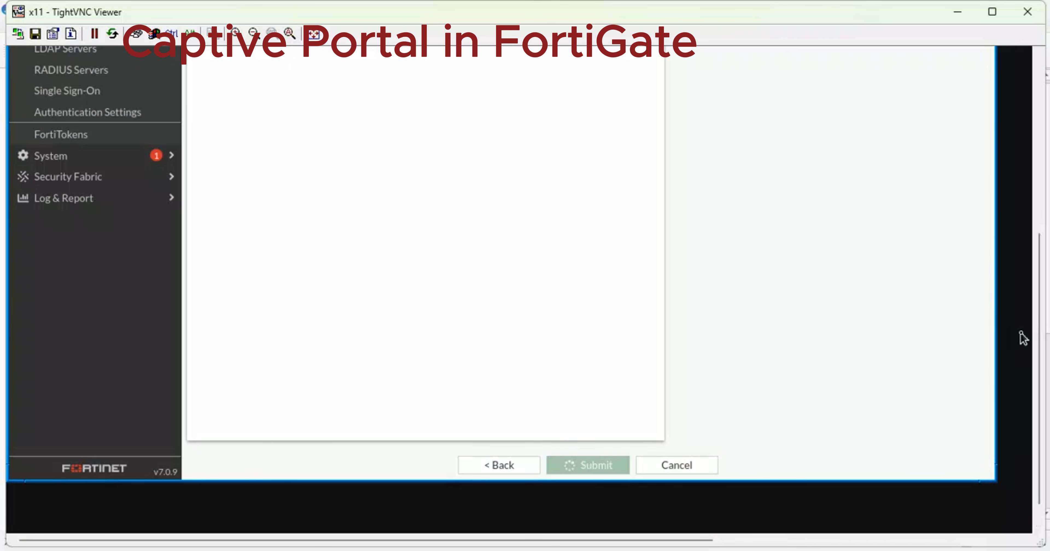
pyautogui.moveTo(1033, 351); pyautogui.dragTo(1020, 180)
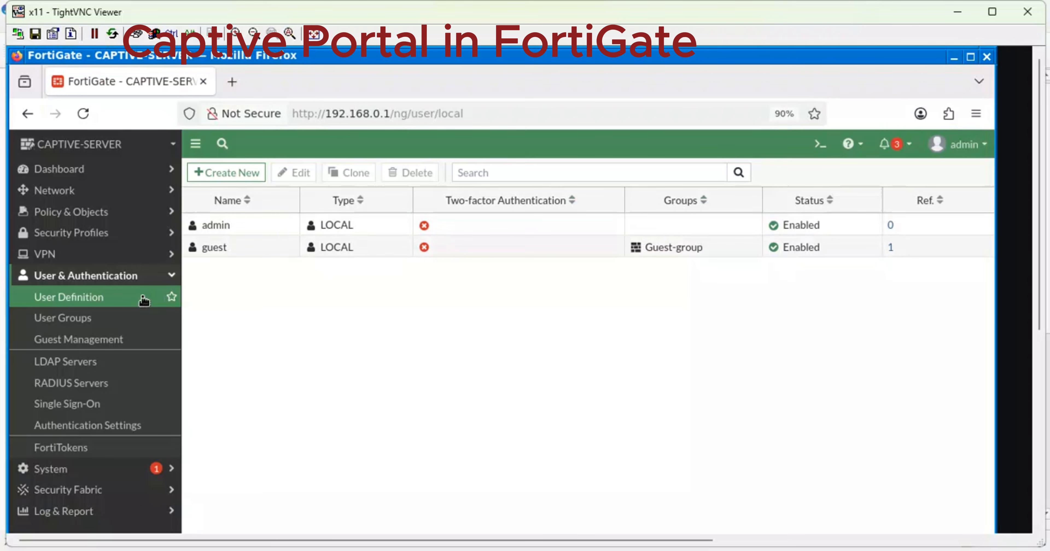
# Start a new user group under User Groups and name it 'Captive-users'.
pyautogui.click(61, 318)
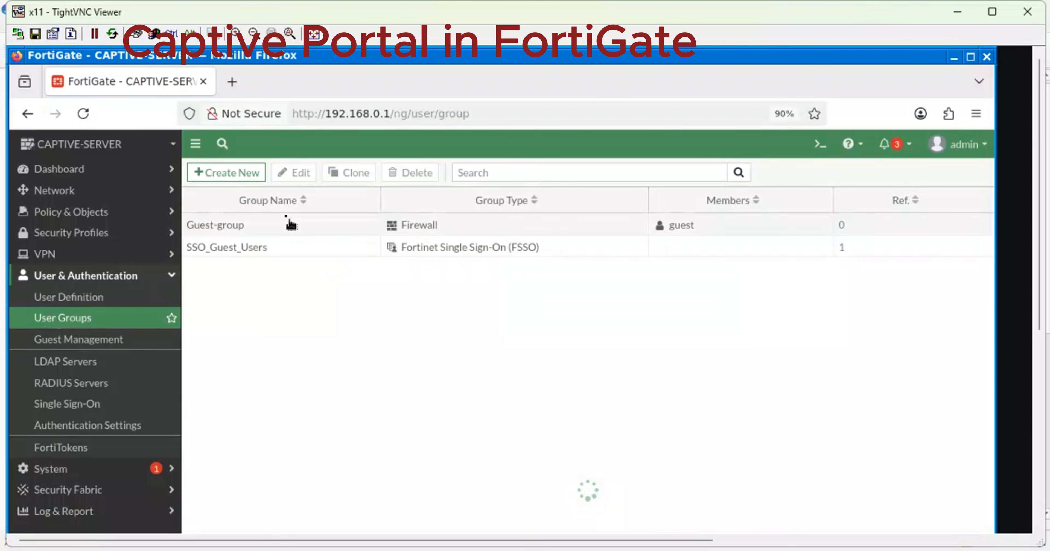
pyautogui.click(242, 175)
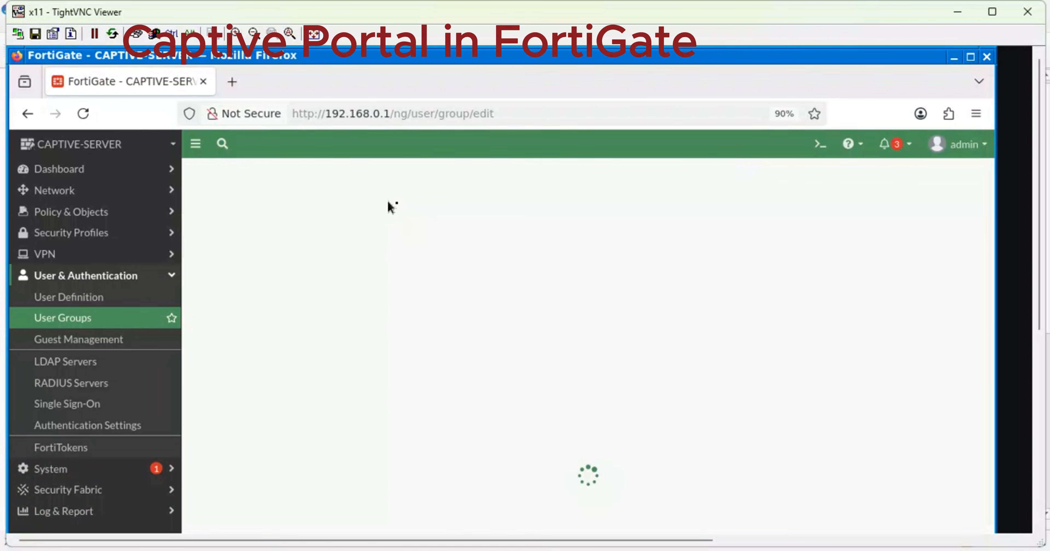
pyautogui.click(309, 202)
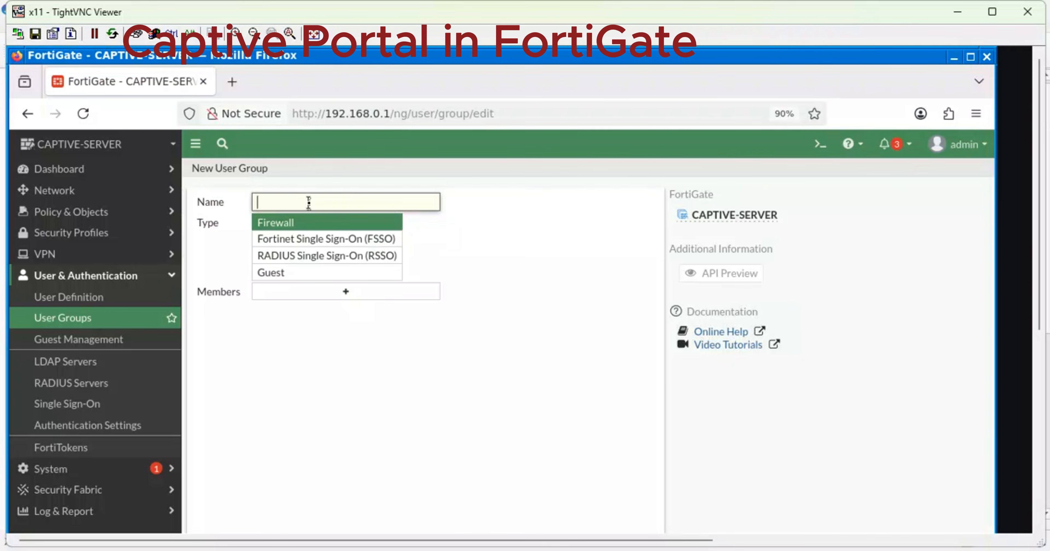
pyautogui.write('ca')
pyautogui.press('BackSpace')
pyautogui.write('Captive-users')
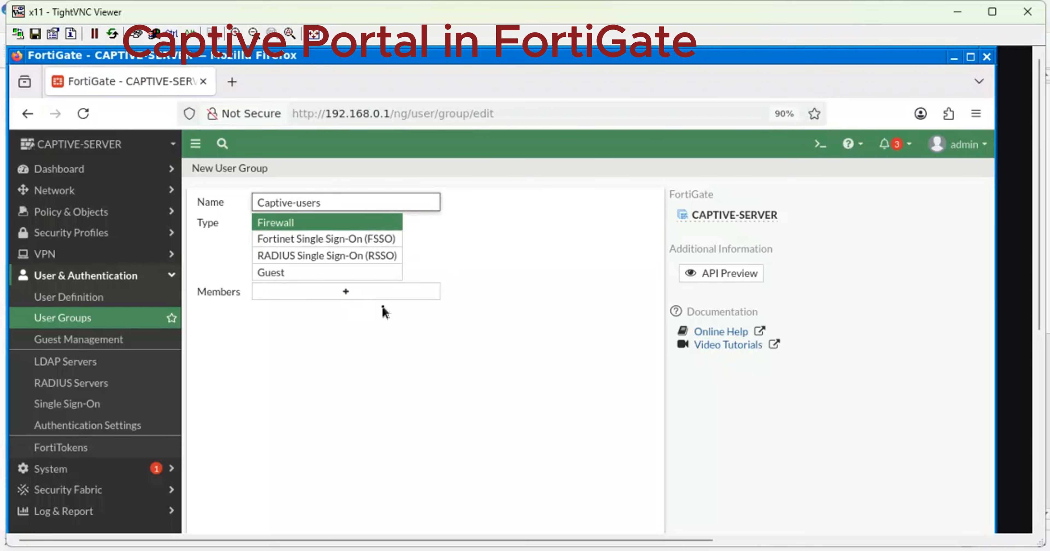
# Add admin as a group member and open admin's user settings for editing.
pyautogui.click(345, 292)
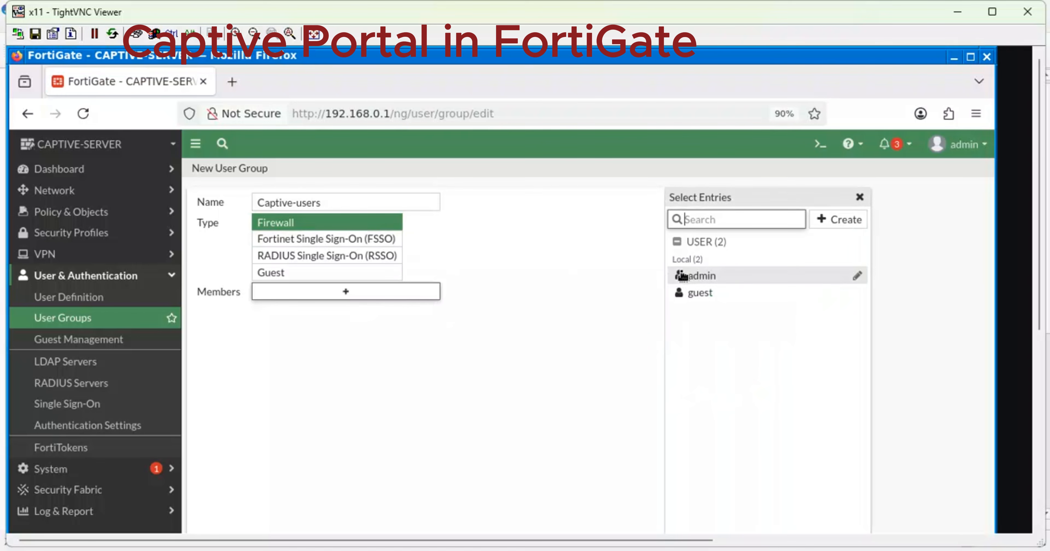
pyautogui.click(700, 277)
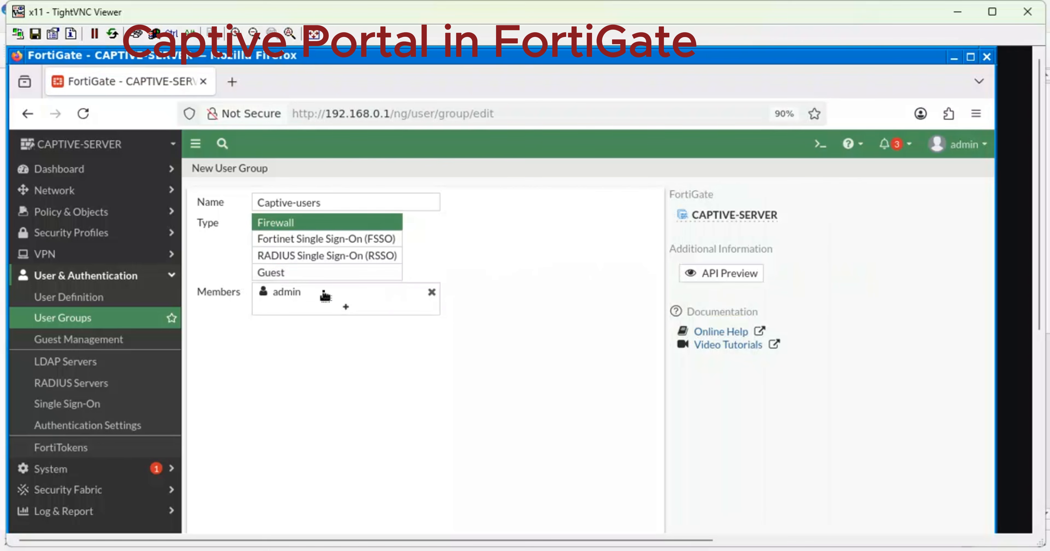
pyautogui.moveTo(436, 298)
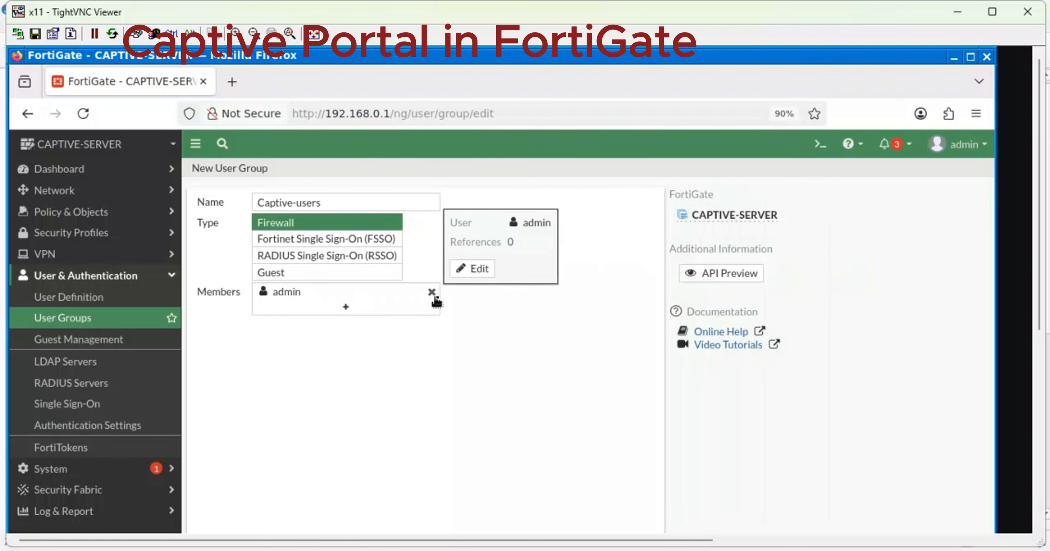
pyautogui.click(473, 269)
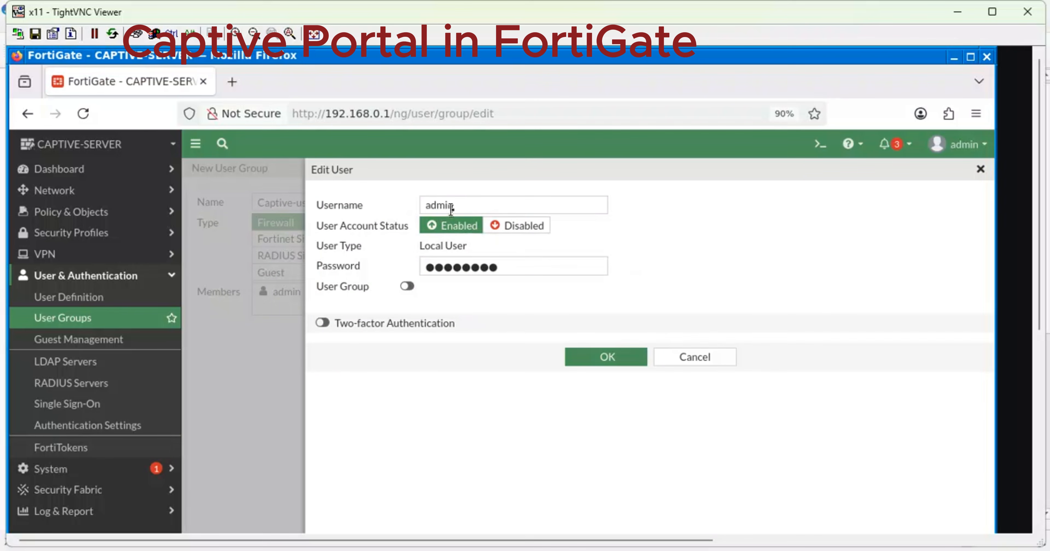
# Rename the admin user to 'Netlabs', enter a new password and confirm the edits without saving it in Firefox.
pyautogui.moveTo(452, 206); pyautogui.dragTo(403, 205)
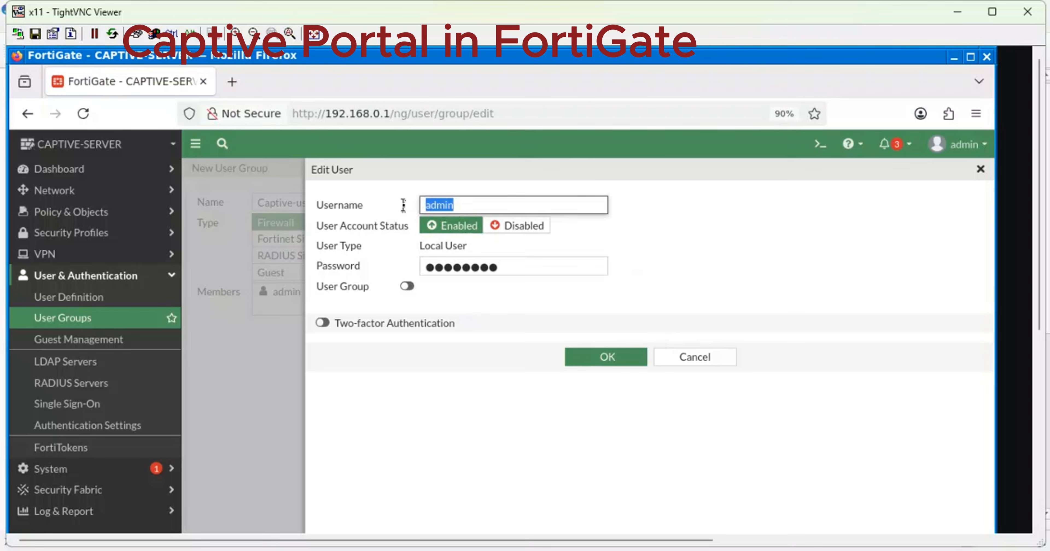
pyautogui.write('Netlabs')
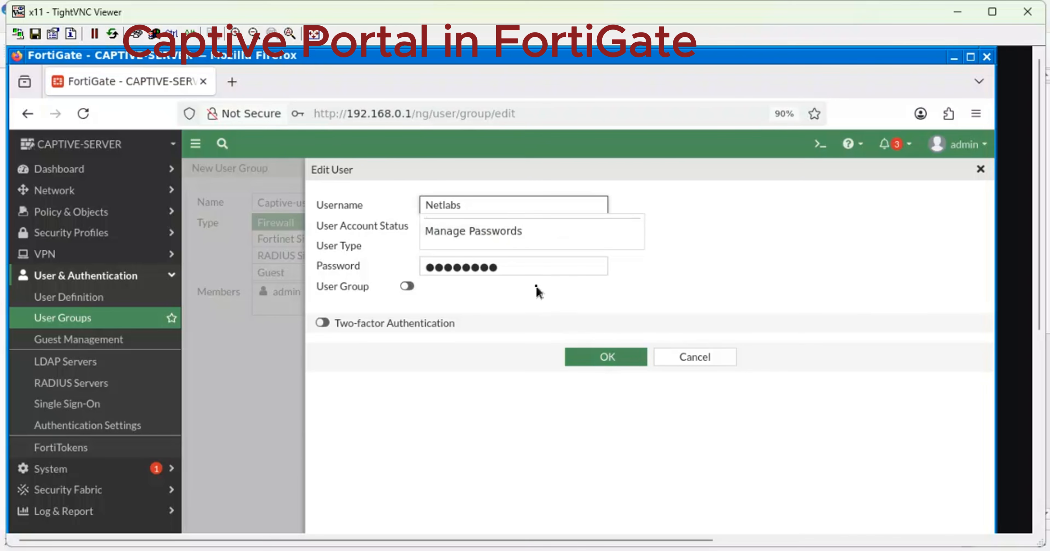
pyautogui.moveTo(516, 267); pyautogui.dragTo(378, 264)
pyautogui.write('N')
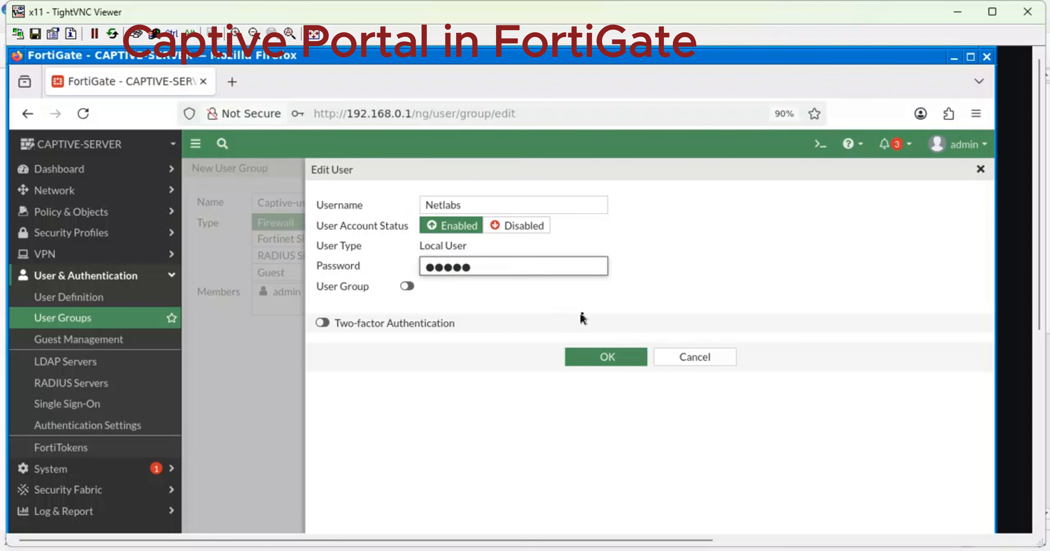
pyautogui.click(599, 356)
pyautogui.click(487, 283)
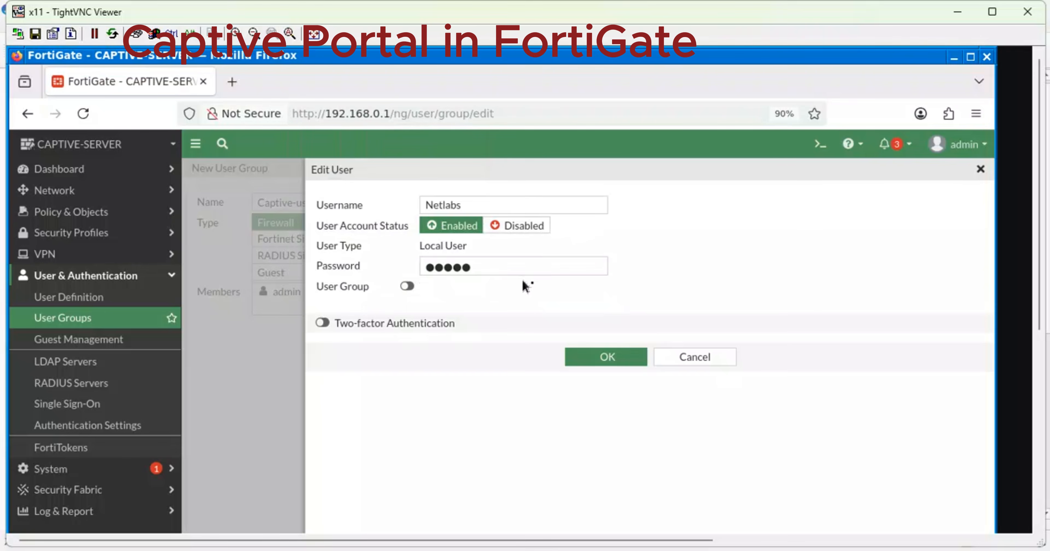
pyautogui.click(588, 353)
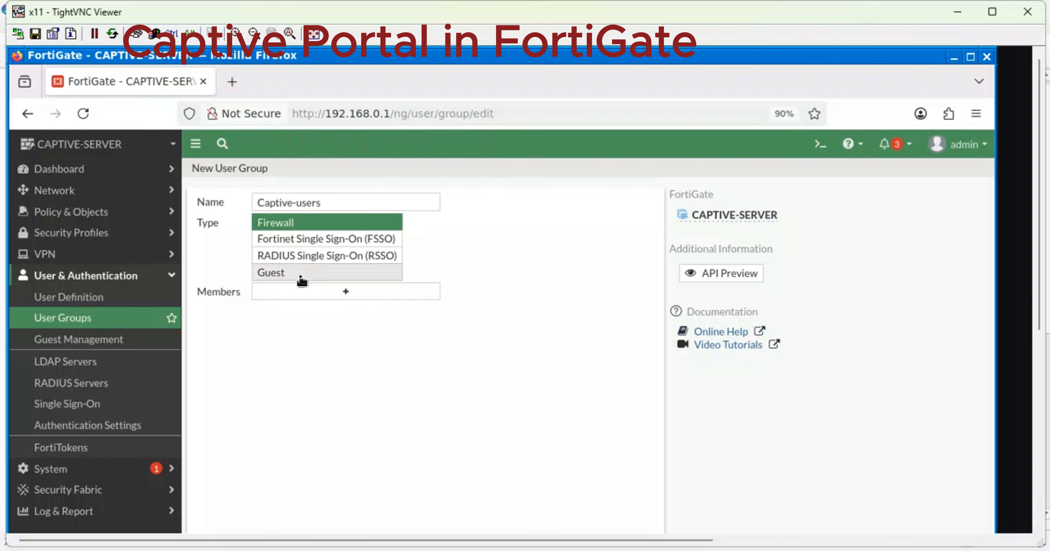
# Add admin to Captive-users, try saving the group, and dismiss the Entry not found error.
pyautogui.click(322, 296)
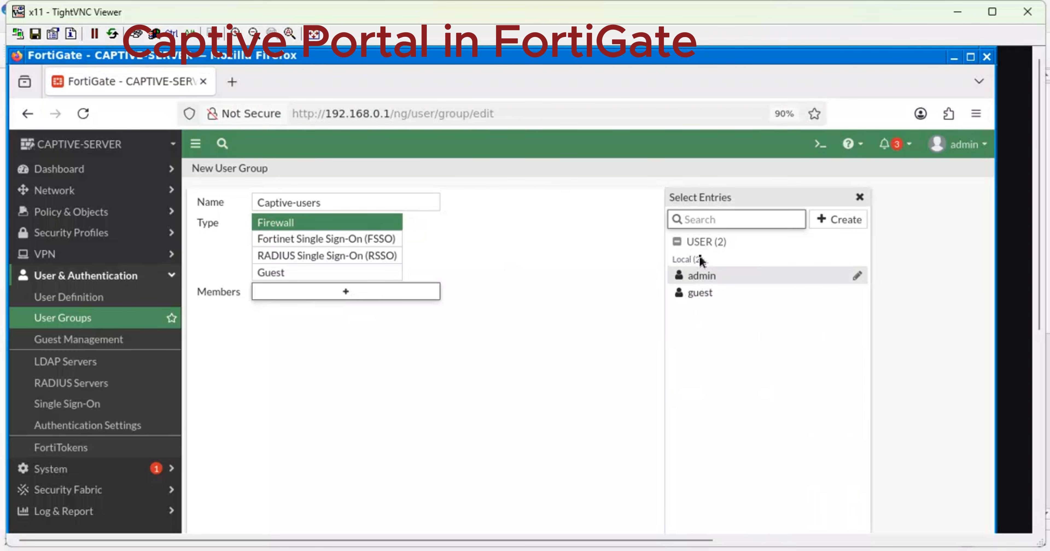
pyautogui.click(702, 275)
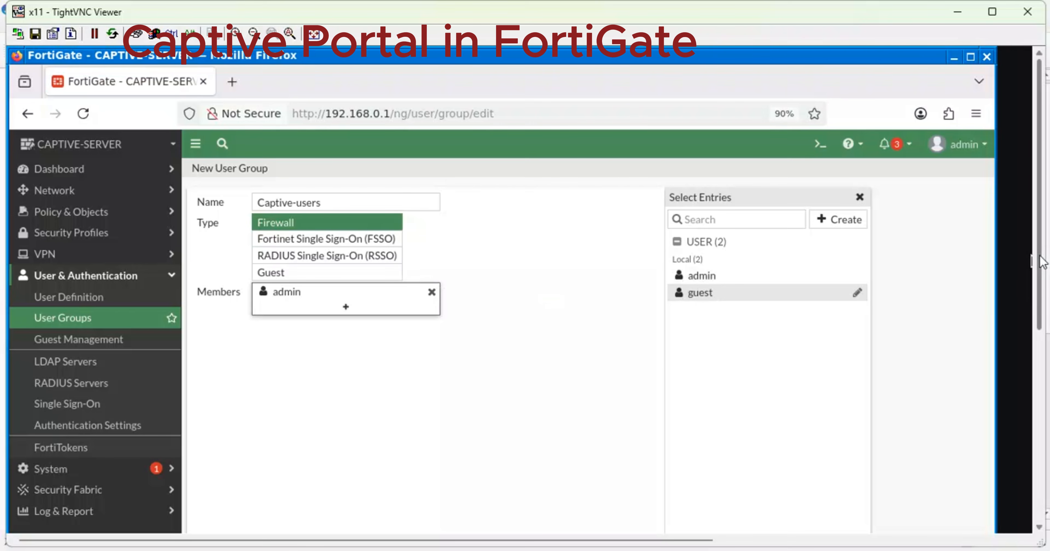
pyautogui.moveTo(1039, 261); pyautogui.dragTo(1027, 349)
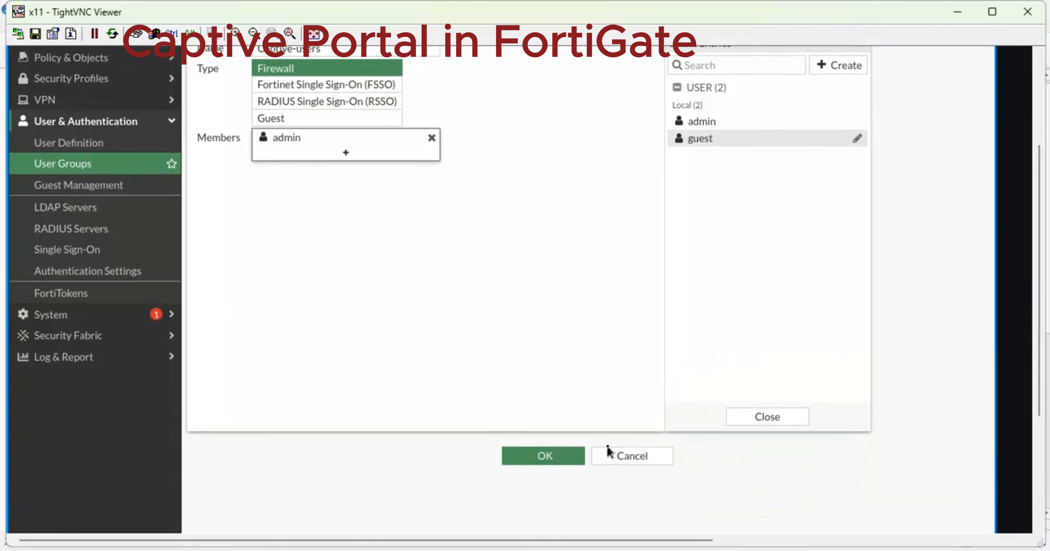
pyautogui.click(551, 460)
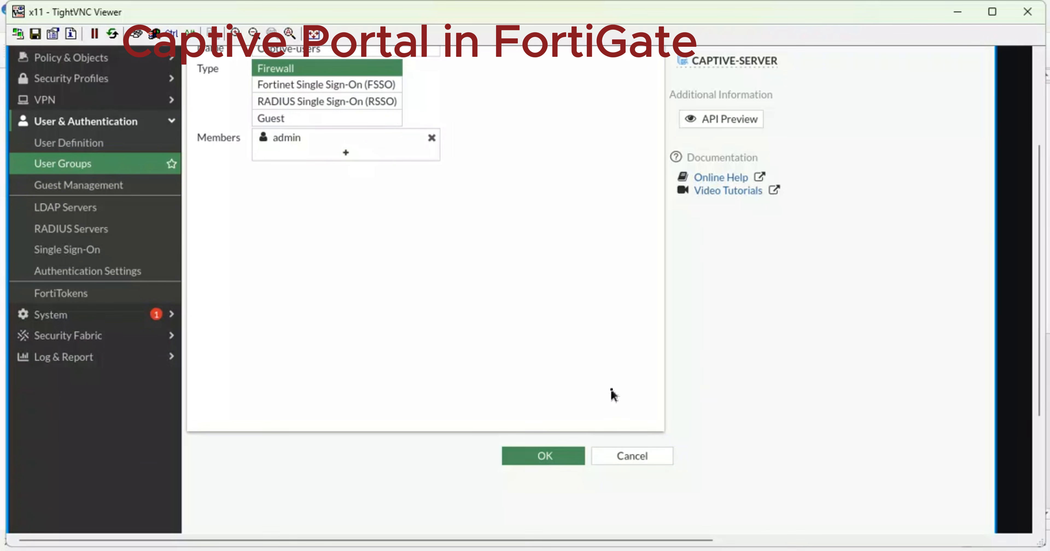
pyautogui.click(548, 455)
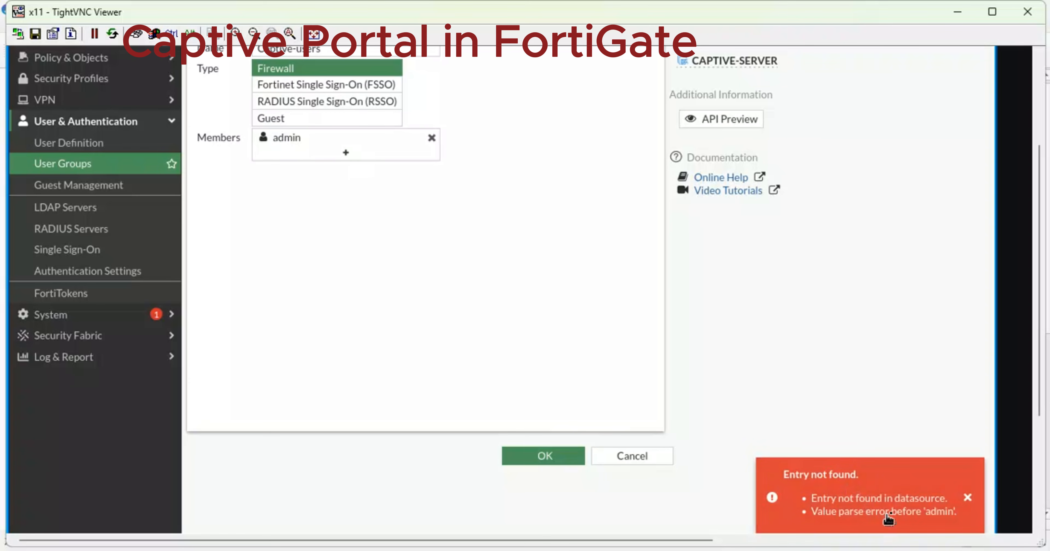
pyautogui.click(968, 499)
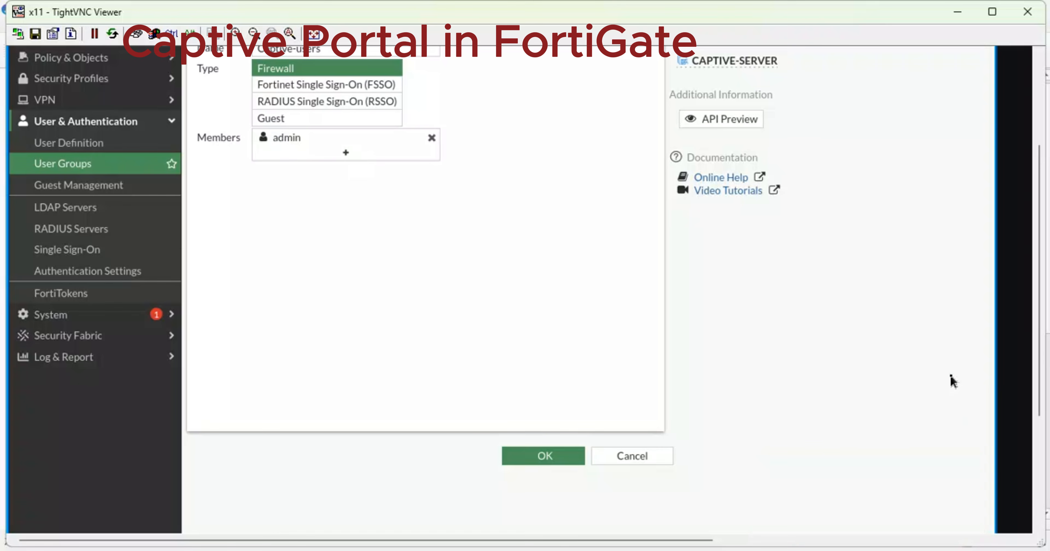
# Remove admin from the members, re-add and remove it again, then open admin for editing.
pyautogui.scroll(1, 1042, 358)
pyautogui.scroll(3, 1042, 359)
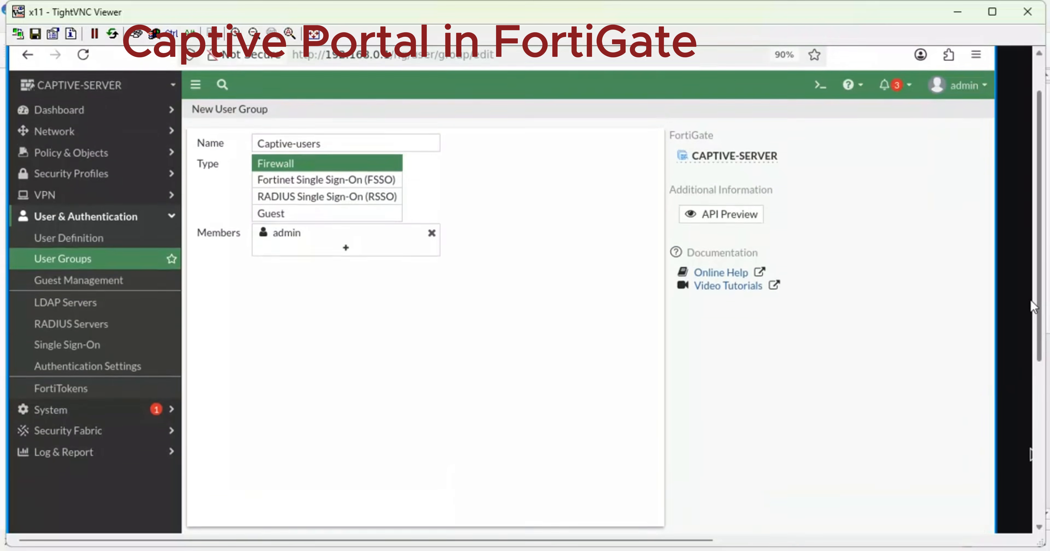
pyautogui.click(431, 294)
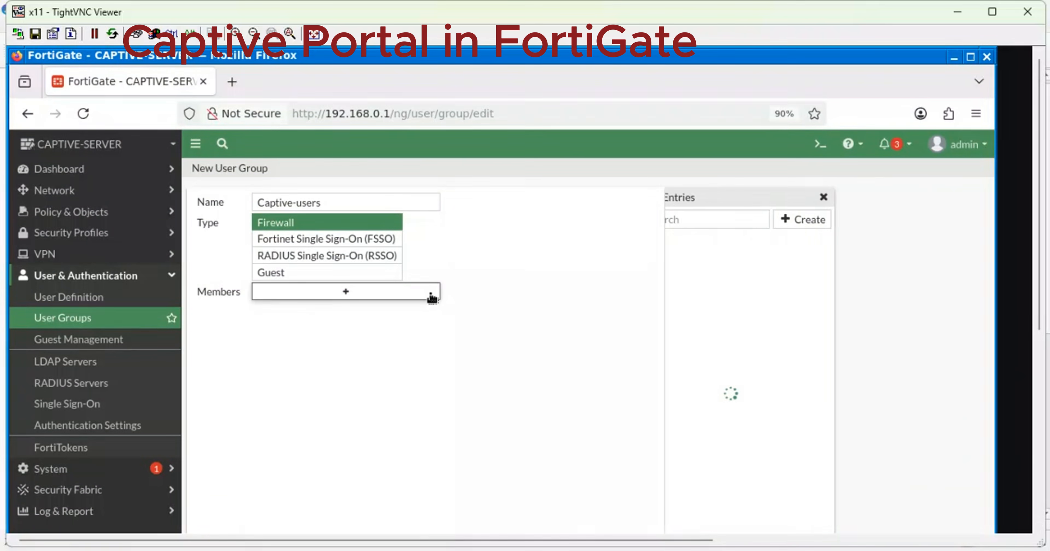
pyautogui.click(310, 210)
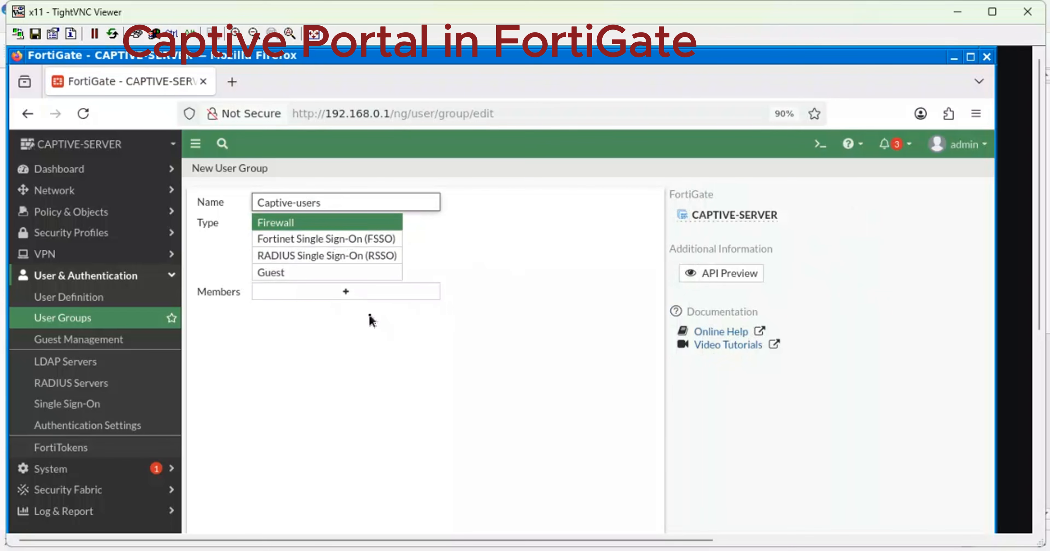
pyautogui.click(302, 291)
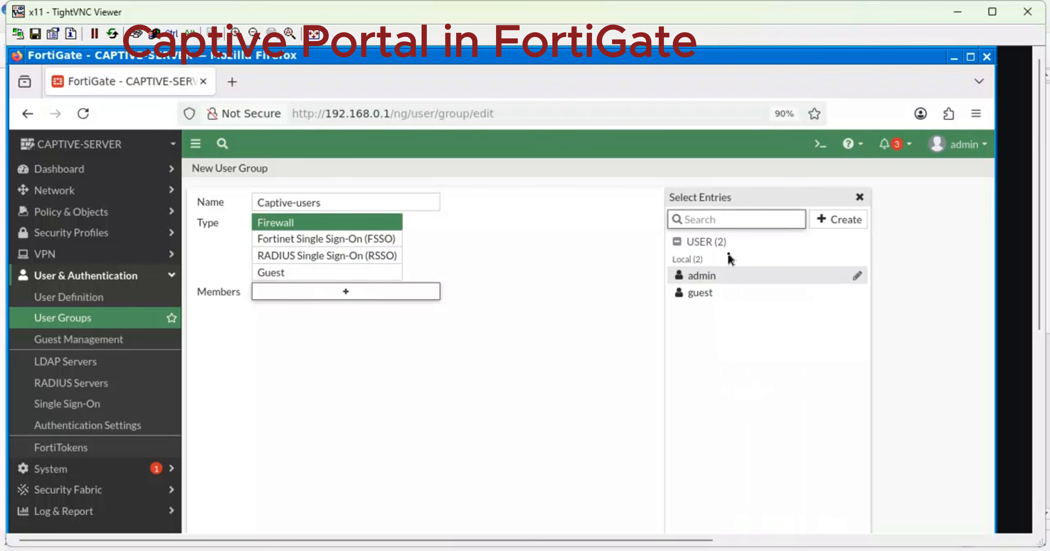
pyautogui.click(710, 275)
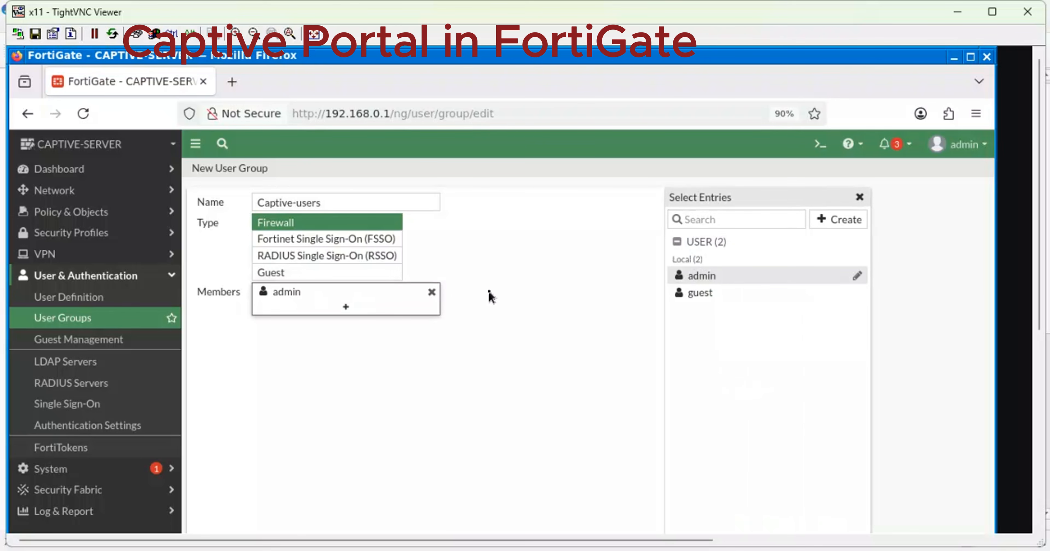
pyautogui.click(432, 292)
pyautogui.moveTo(729, 279)
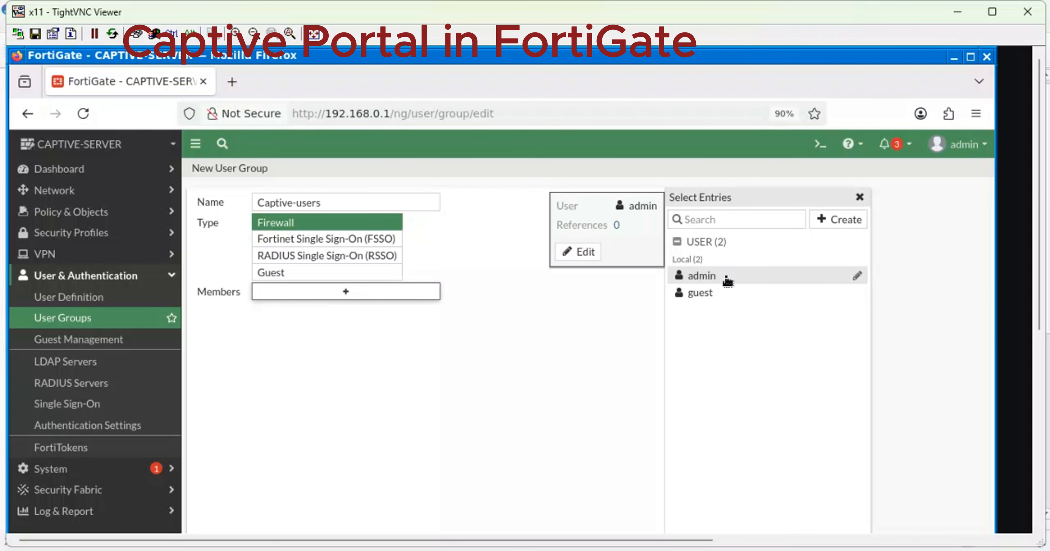
pyautogui.click(574, 251)
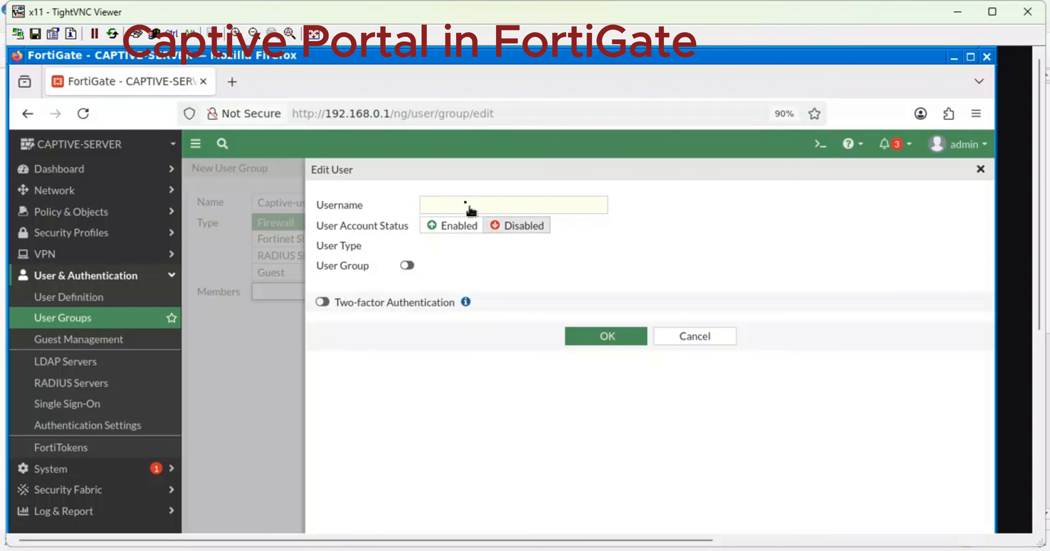
# Type 'Netlabs' as username, enable User Group and view the group list, then close the editor unsaved.
pyautogui.click(452, 200)
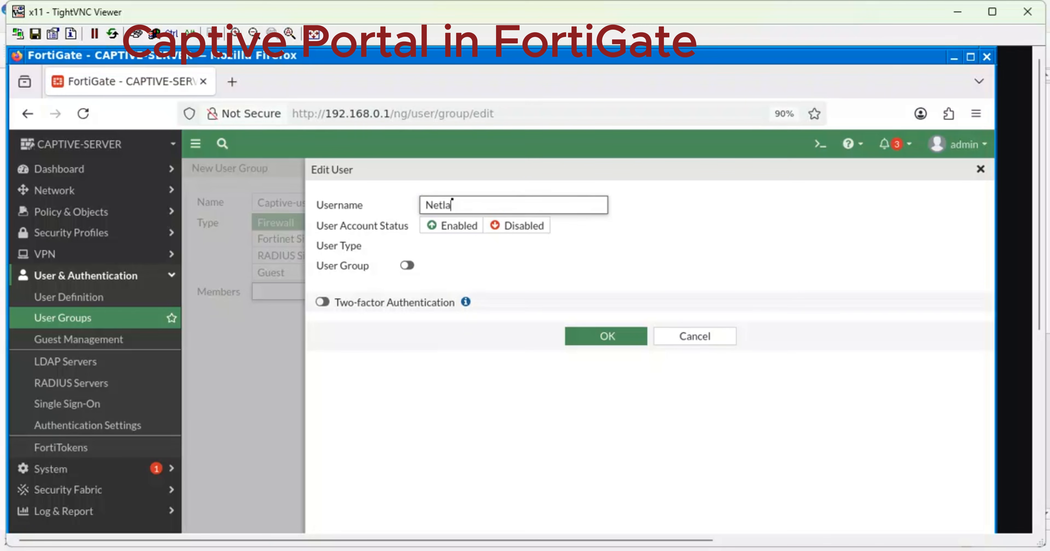
pyautogui.write('Netlabs')
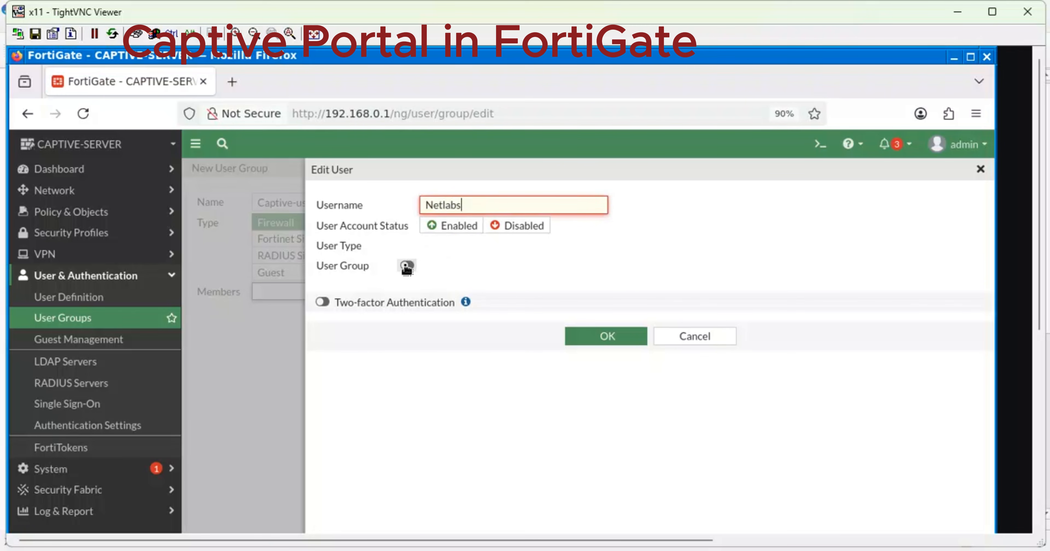
pyautogui.click(406, 280)
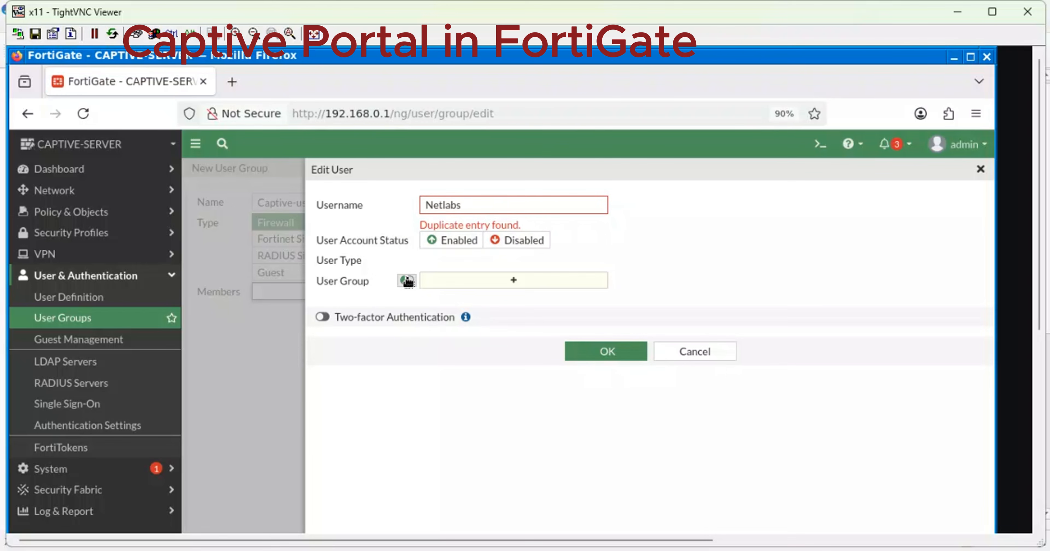
pyautogui.click(488, 281)
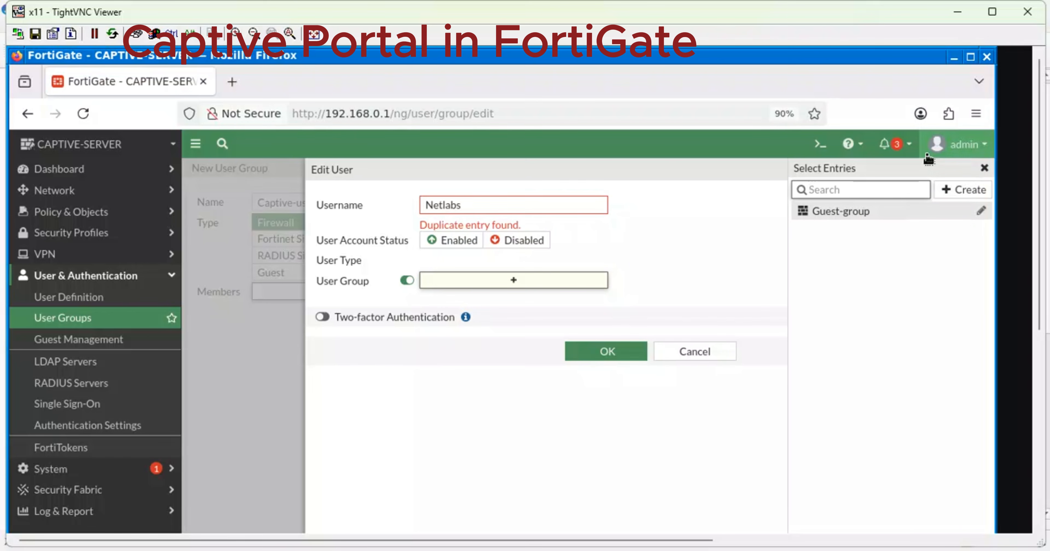
pyautogui.click(985, 166)
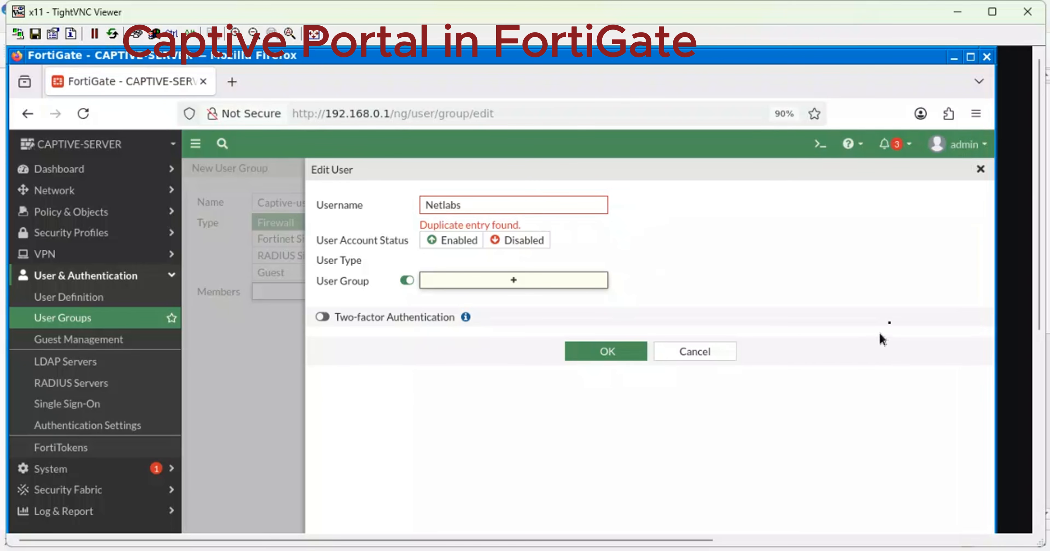
pyautogui.click(978, 170)
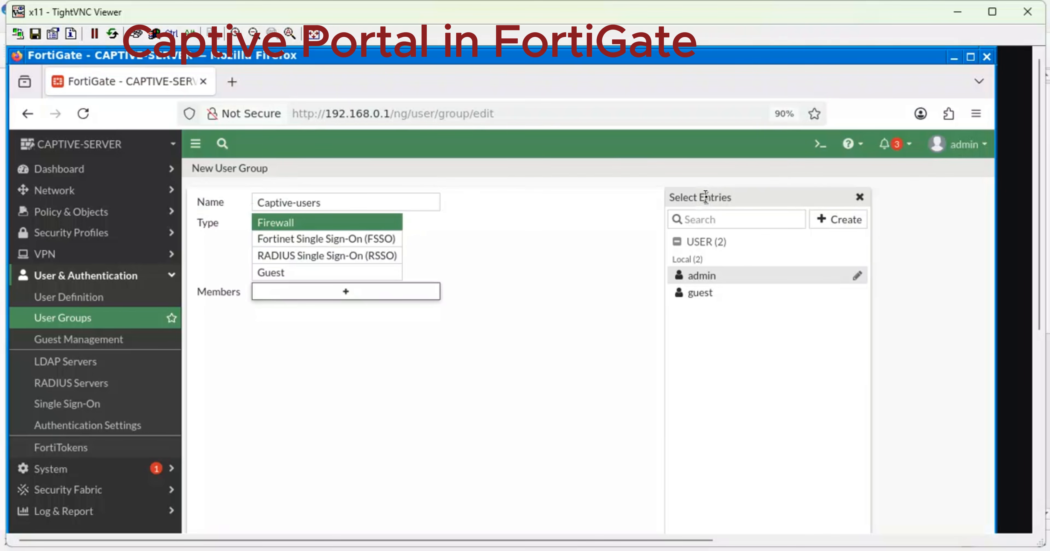
# Open Netlabs from the user list, replace its password with a new one, and save the account.
pyautogui.click(56, 301)
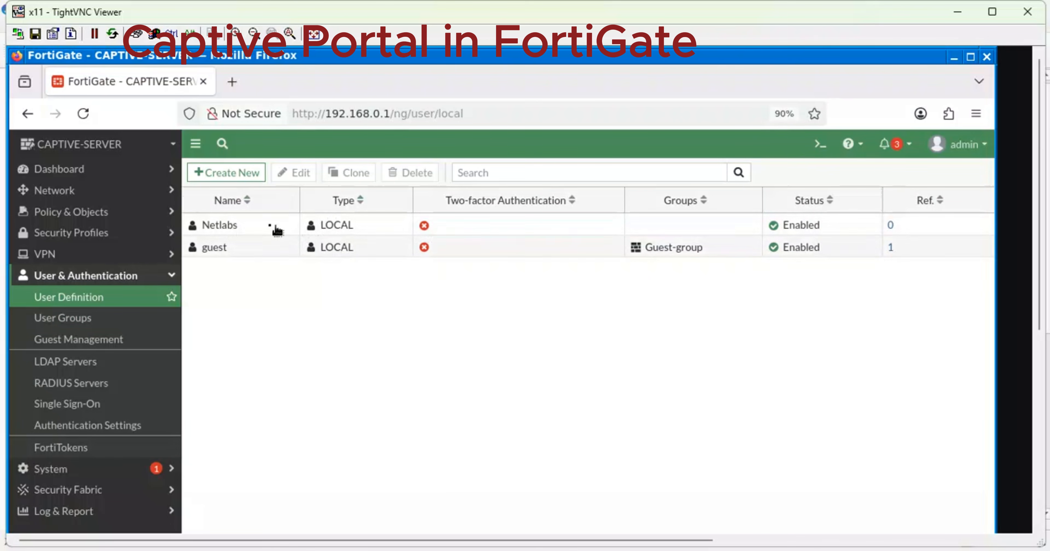
pyautogui.doubleClick(237, 229)
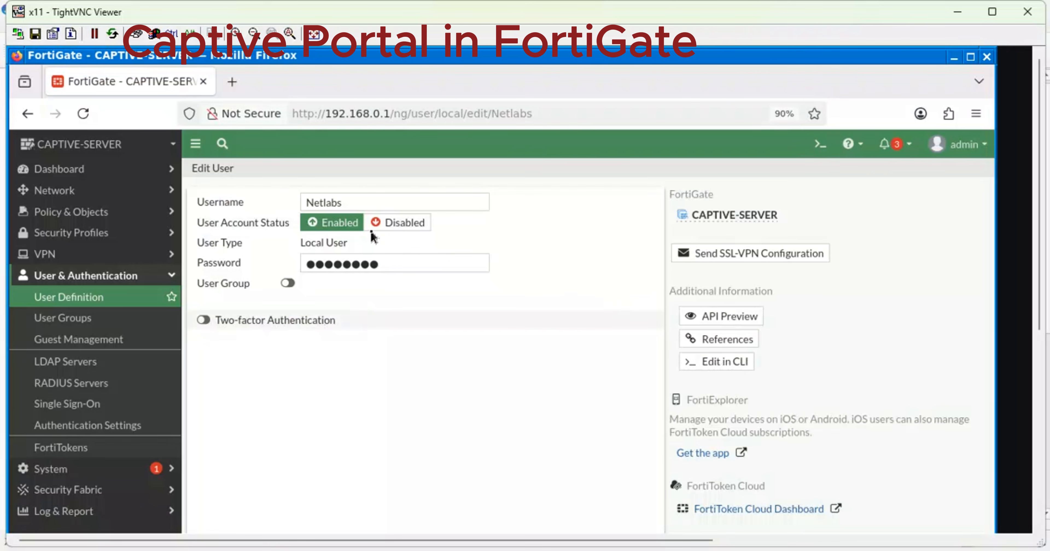
pyautogui.moveTo(377, 261); pyautogui.dragTo(250, 252)
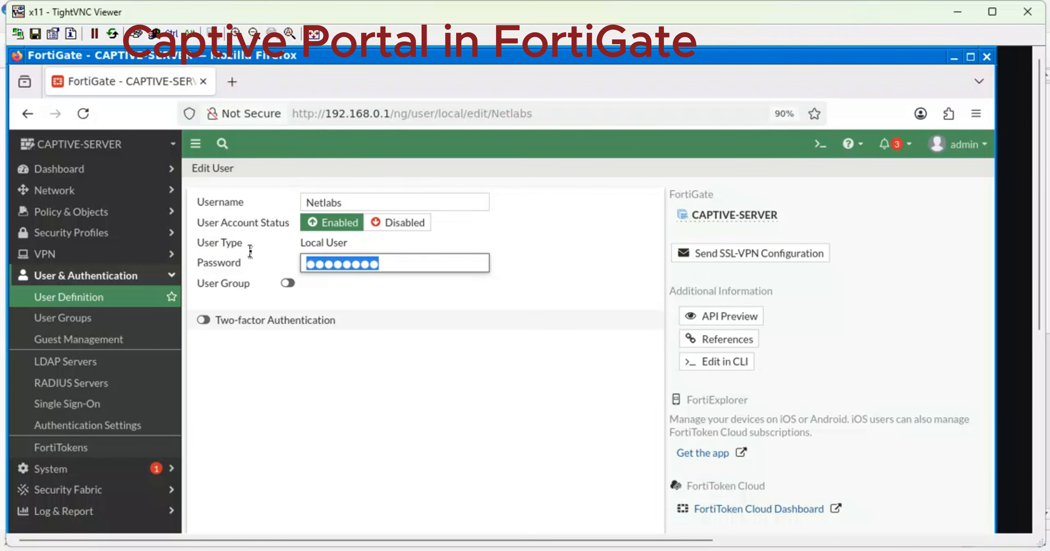
pyautogui.write('12')
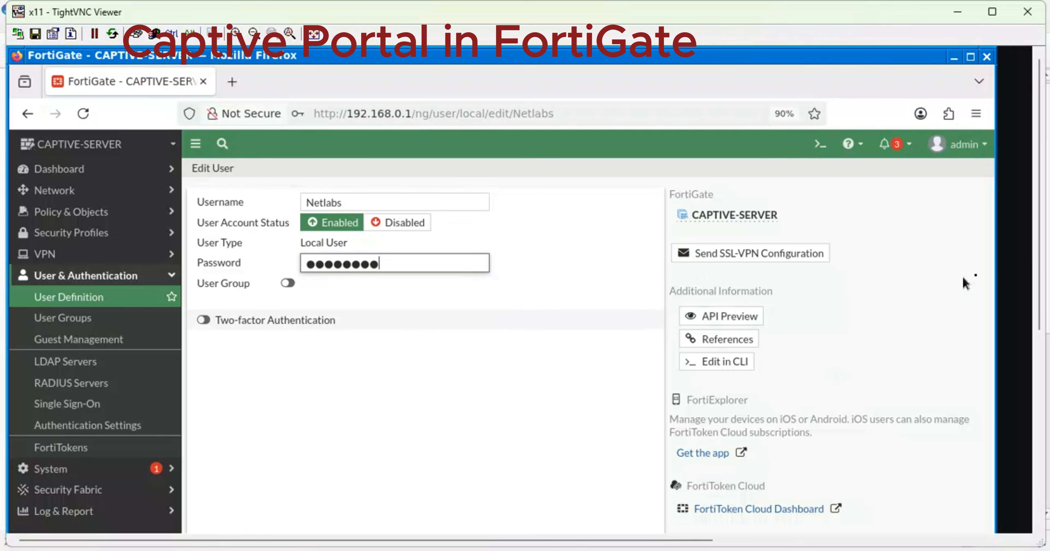
pyautogui.moveTo(1039, 280); pyautogui.dragTo(1039, 427)
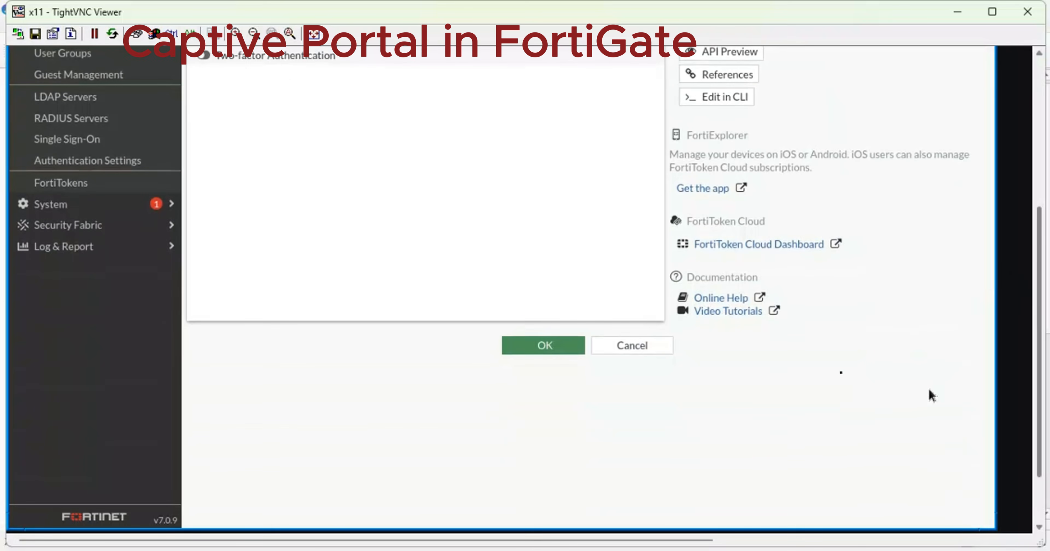
pyautogui.click(535, 347)
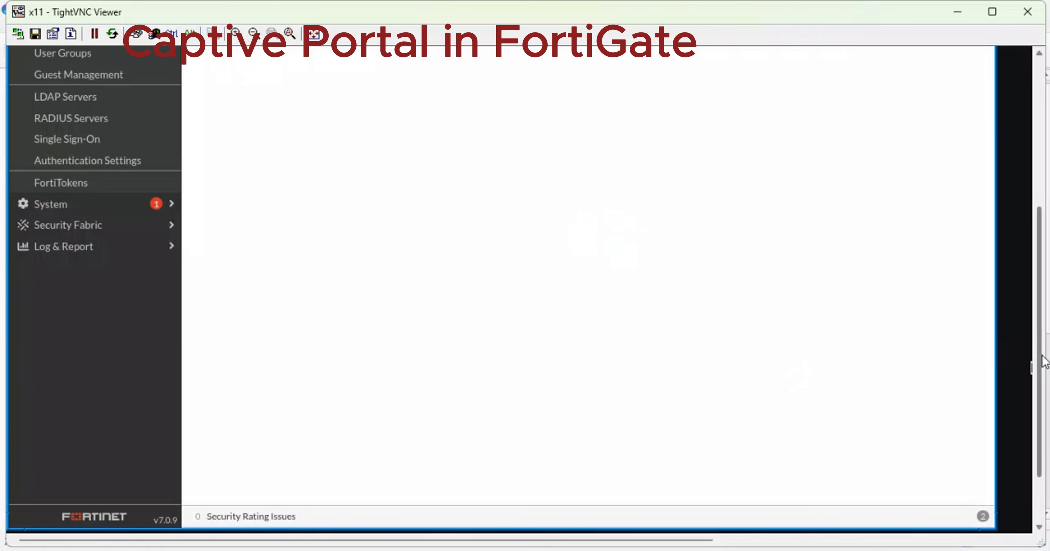
pyautogui.moveTo(1042, 358); pyautogui.dragTo(1024, 192)
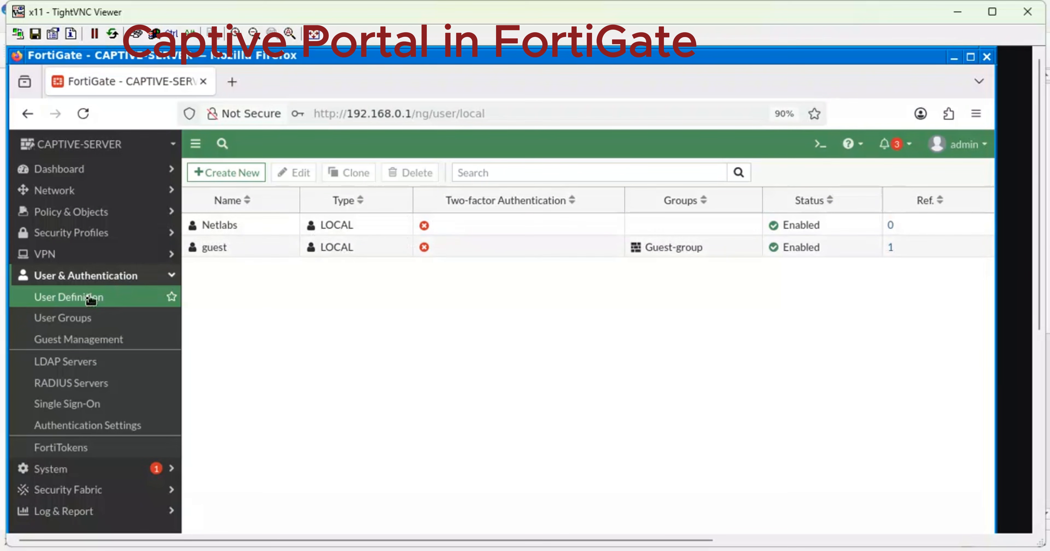
# Start a new user group and name it Captive-Portal users.
pyautogui.click(75, 323)
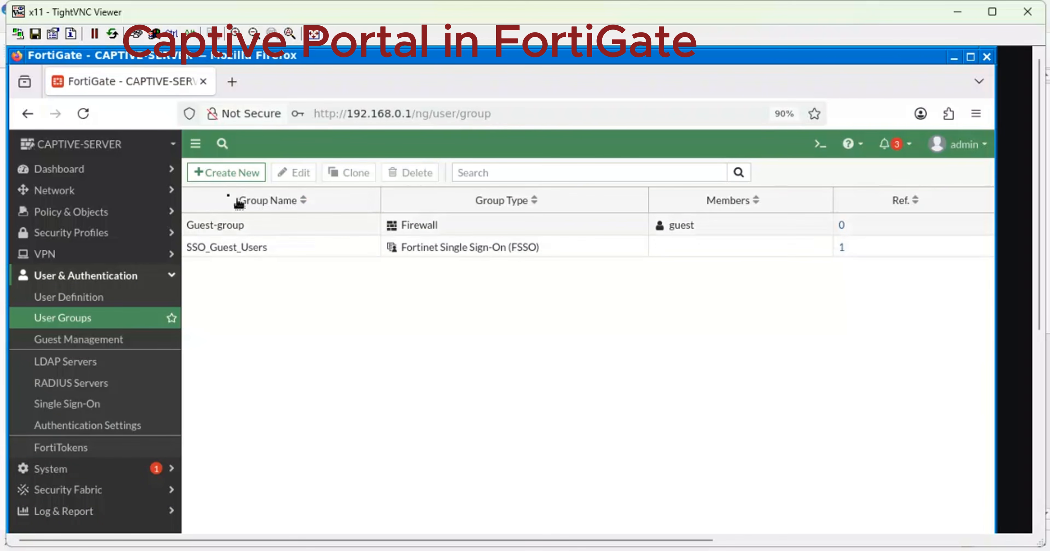
pyautogui.click(230, 174)
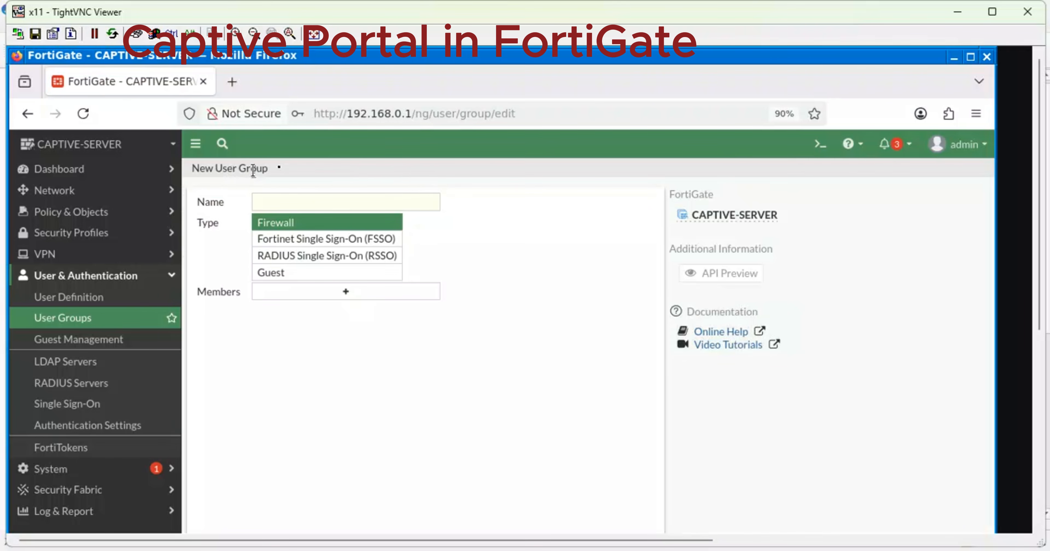
pyautogui.click(304, 201)
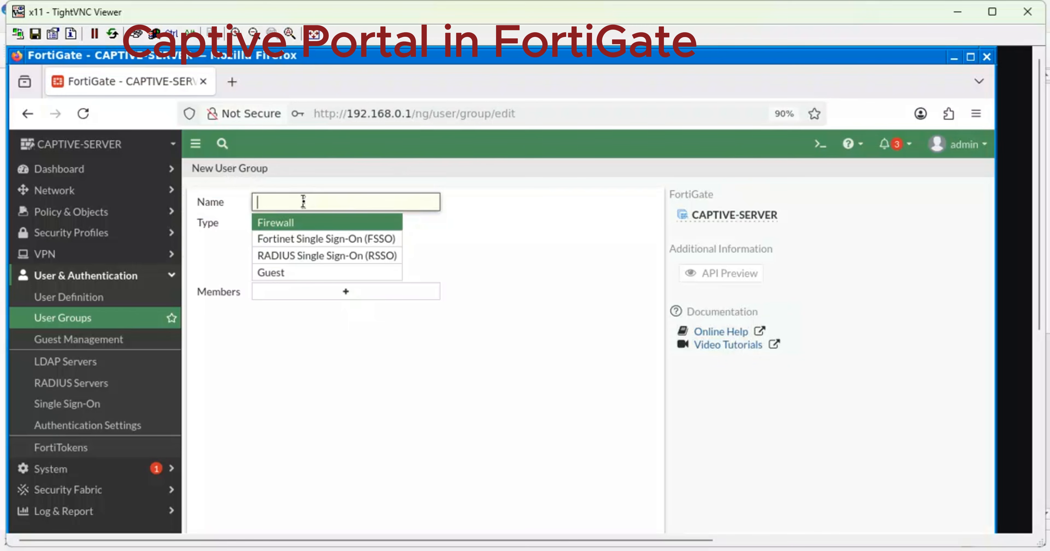
pyautogui.write('Captive-Portal users')
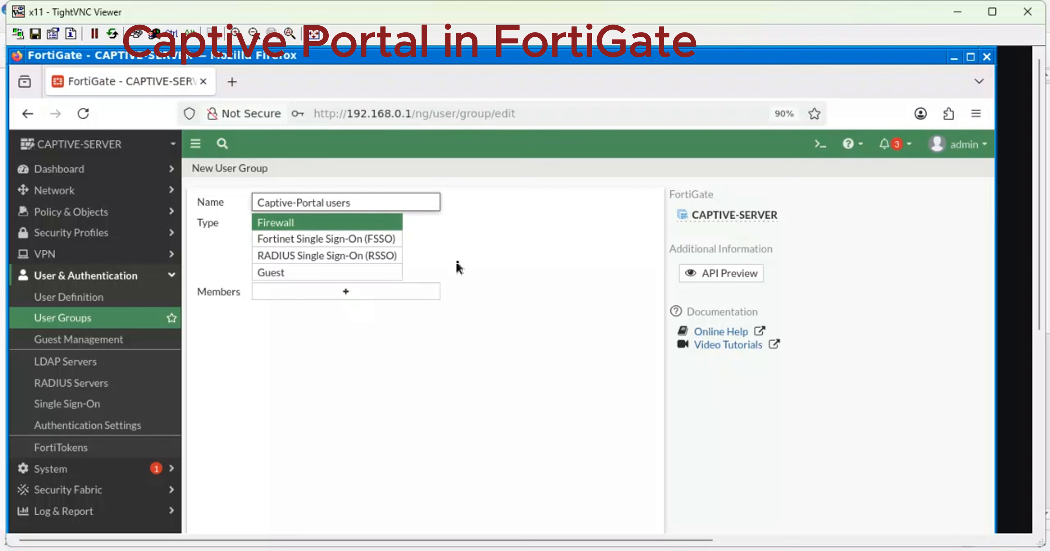
# Add Netlabs as the group's member and save the group.
pyautogui.click(328, 295)
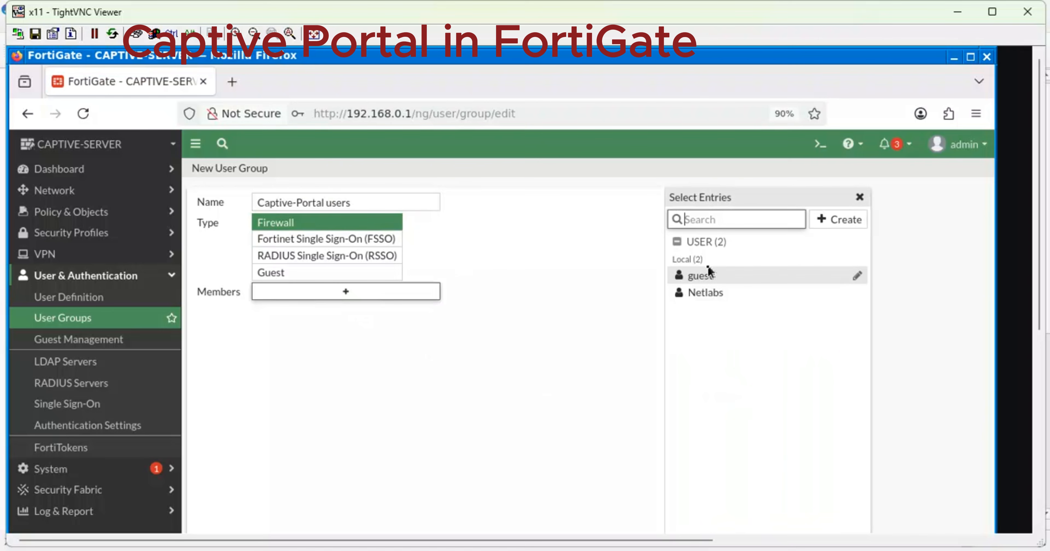
pyautogui.click(704, 293)
pyautogui.click(534, 341)
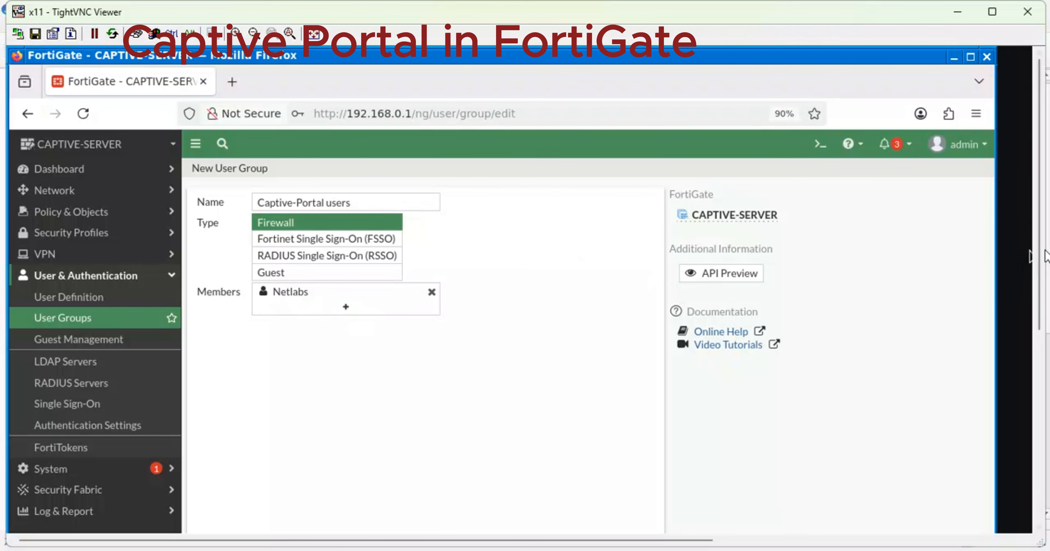
pyautogui.scroll(-3, 1044, 261)
pyautogui.scroll(1, 1043, 318)
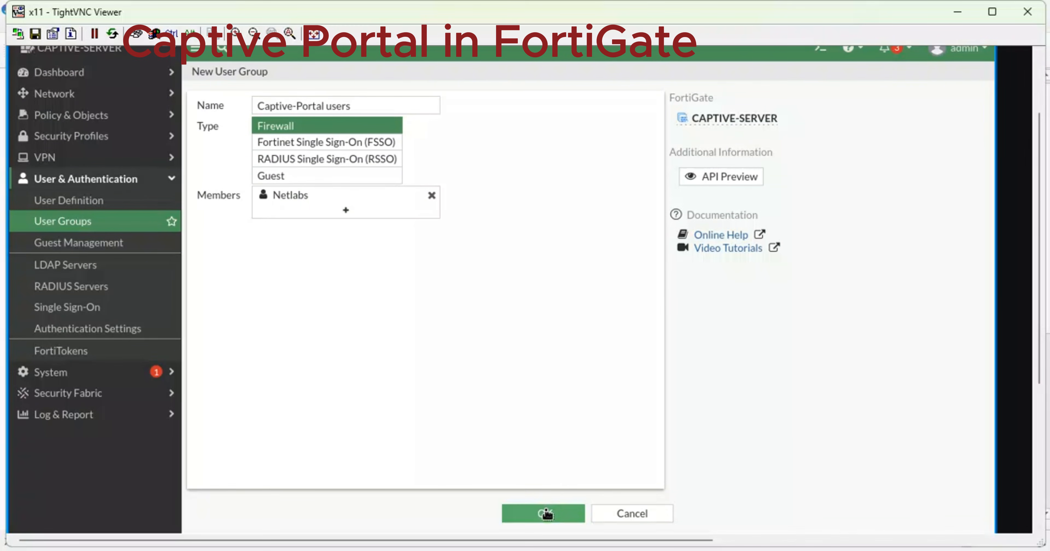
pyautogui.click(547, 514)
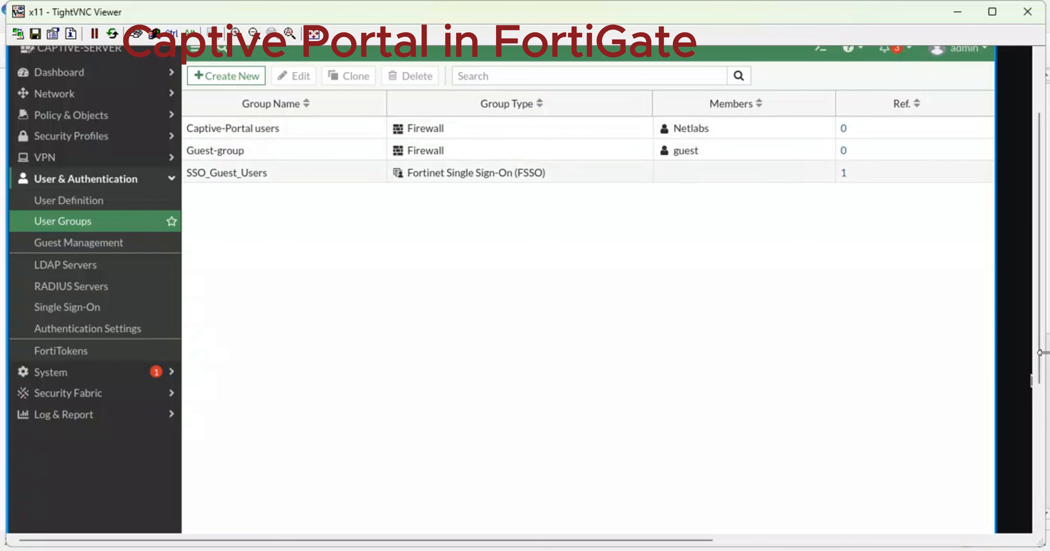
pyautogui.moveTo(1040, 353); pyautogui.dragTo(1023, 306)
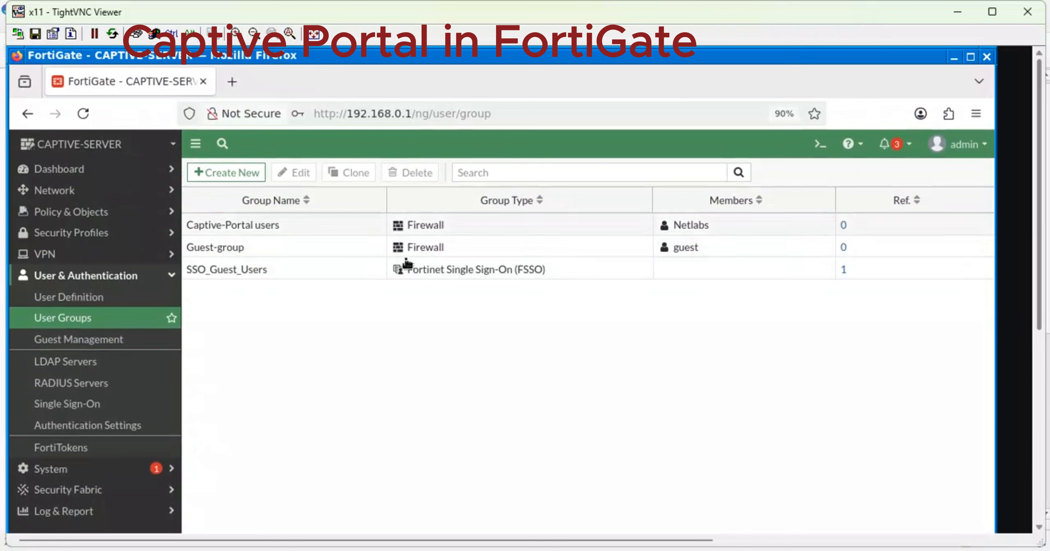
# Edit LAN-1 (port2) under Network > Interfaces and switch on its Security mode.
pyautogui.click(133, 201)
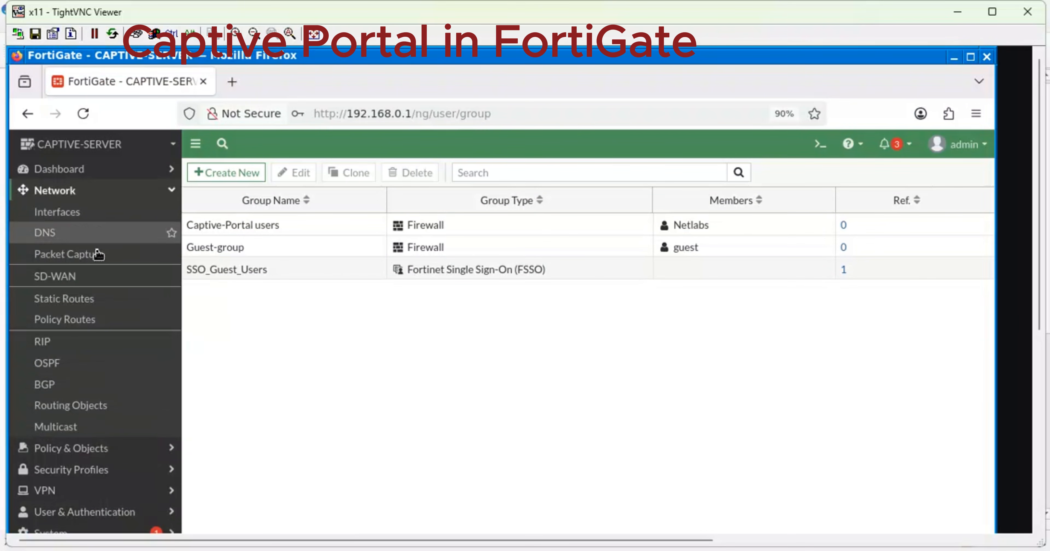
pyautogui.click(62, 212)
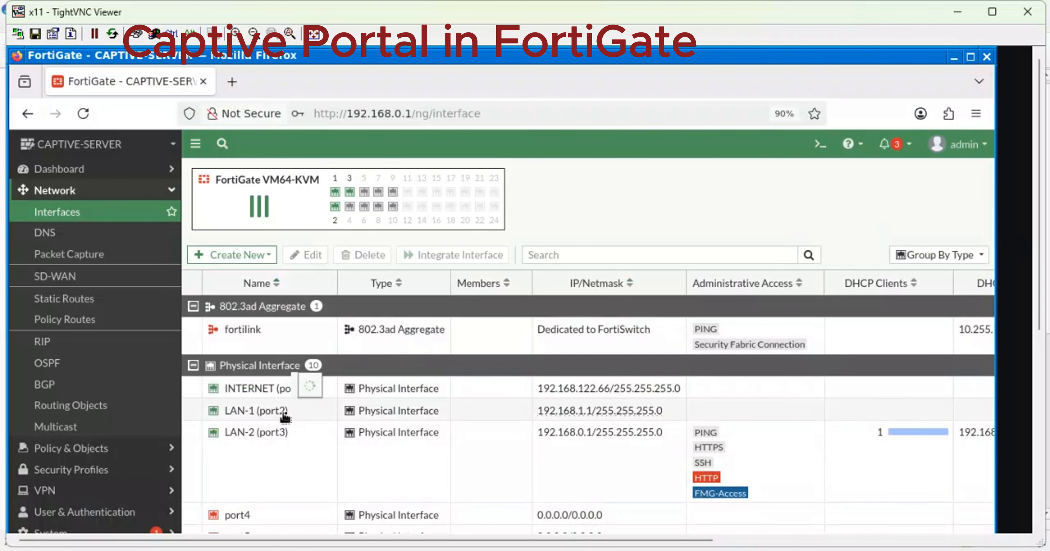
pyautogui.doubleClick(264, 413)
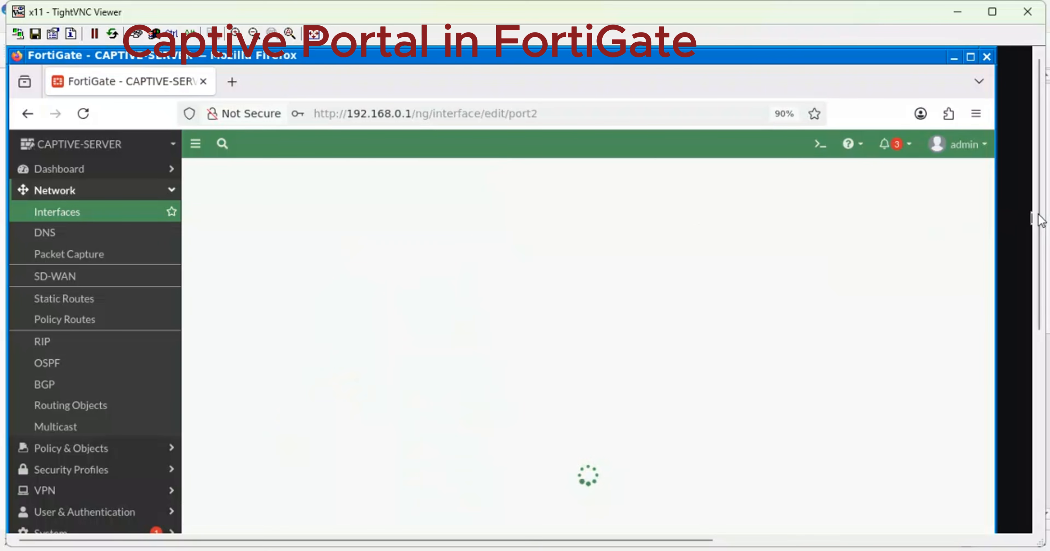
pyautogui.moveTo(1039, 218); pyautogui.dragTo(1041, 320)
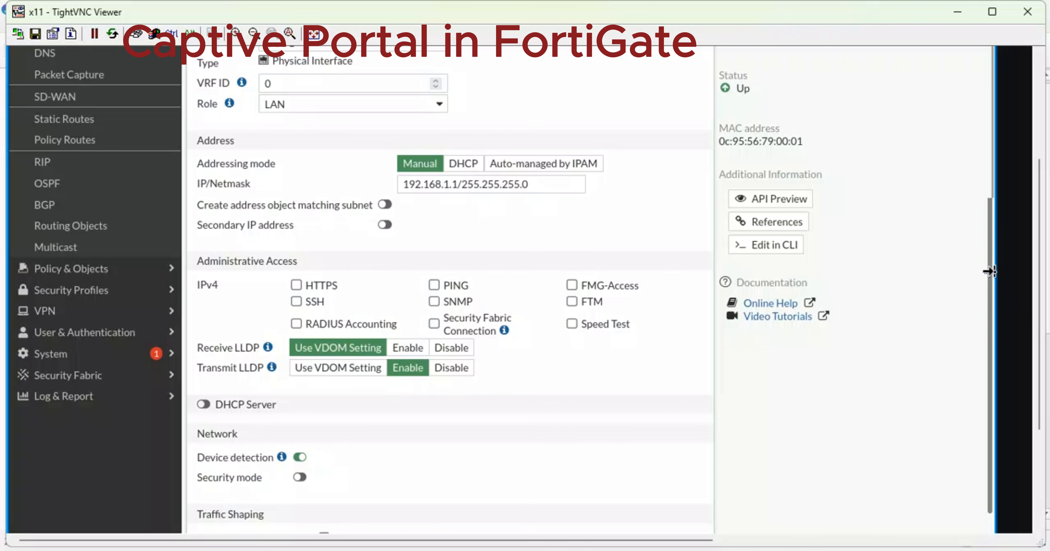
pyautogui.moveTo(993, 279); pyautogui.dragTo(1010, 377)
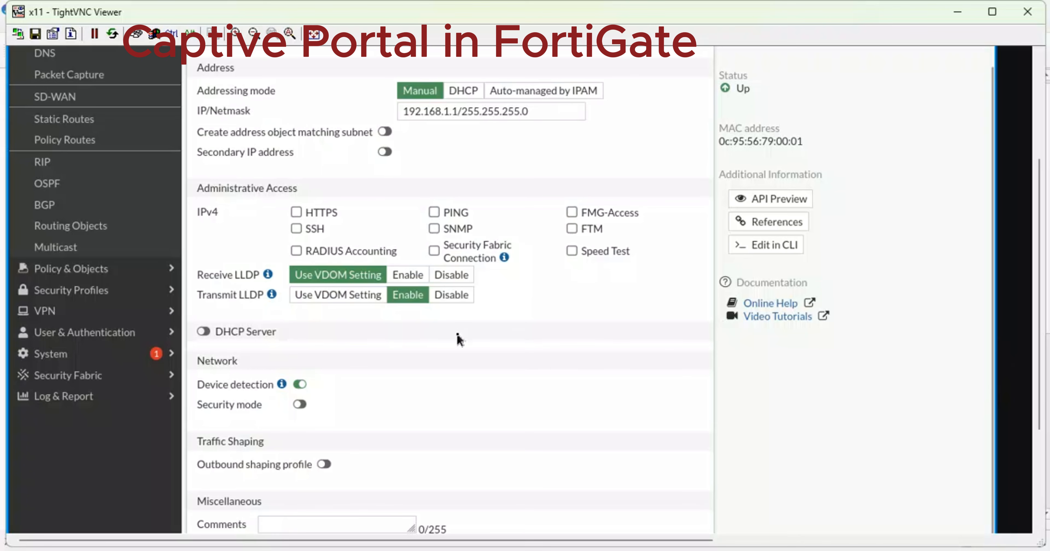
pyautogui.click(298, 405)
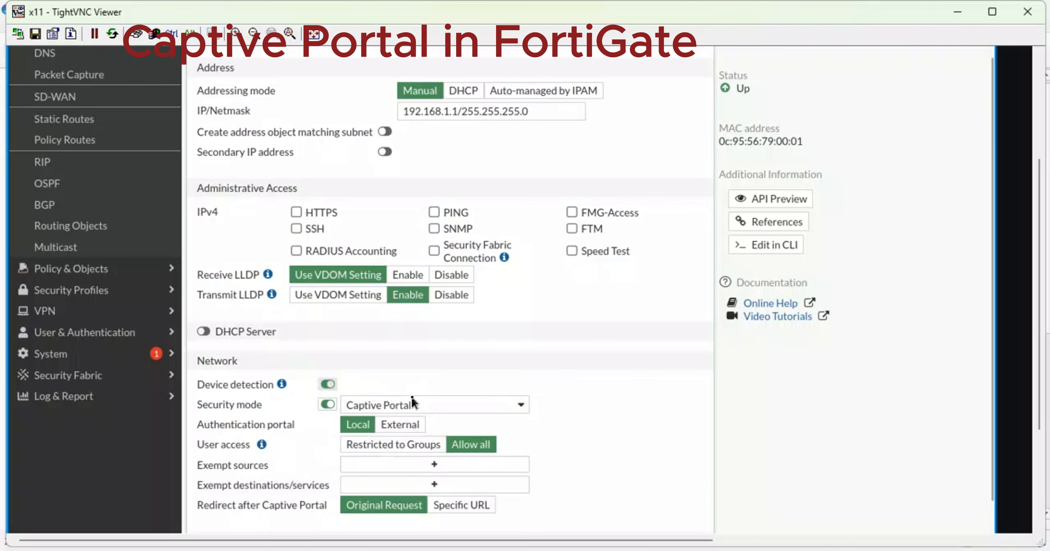
# Keep Captive Portal mode and restrict port2 user access to the Captive-Portal users group.
pyautogui.click(431, 407)
pyautogui.click(431, 407)
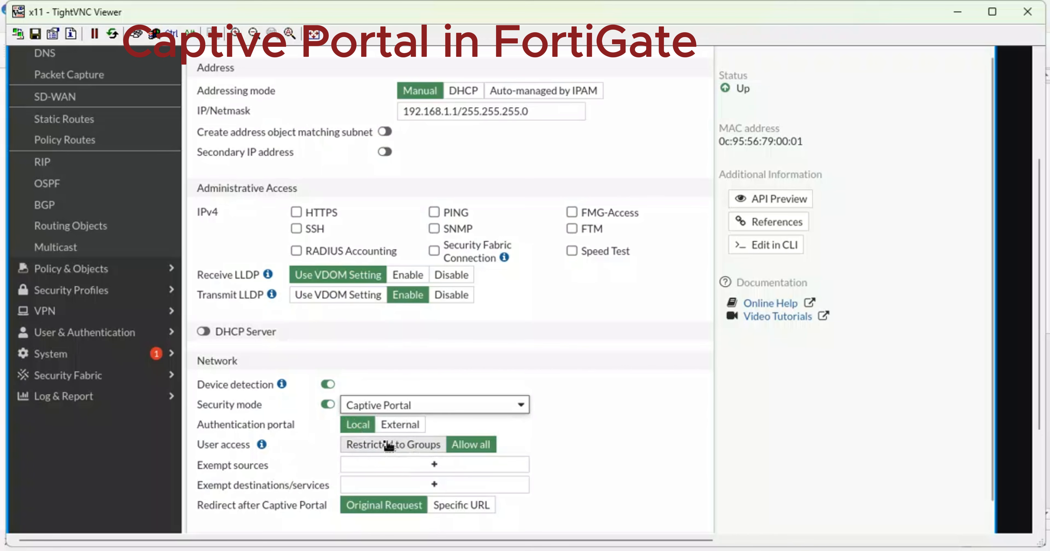
pyautogui.click(420, 445)
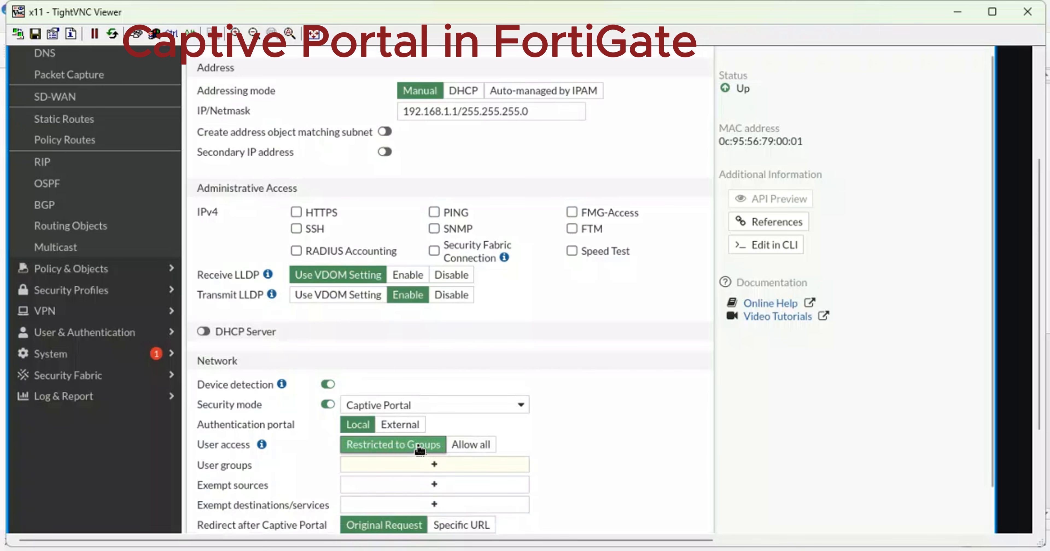
pyautogui.click(435, 465)
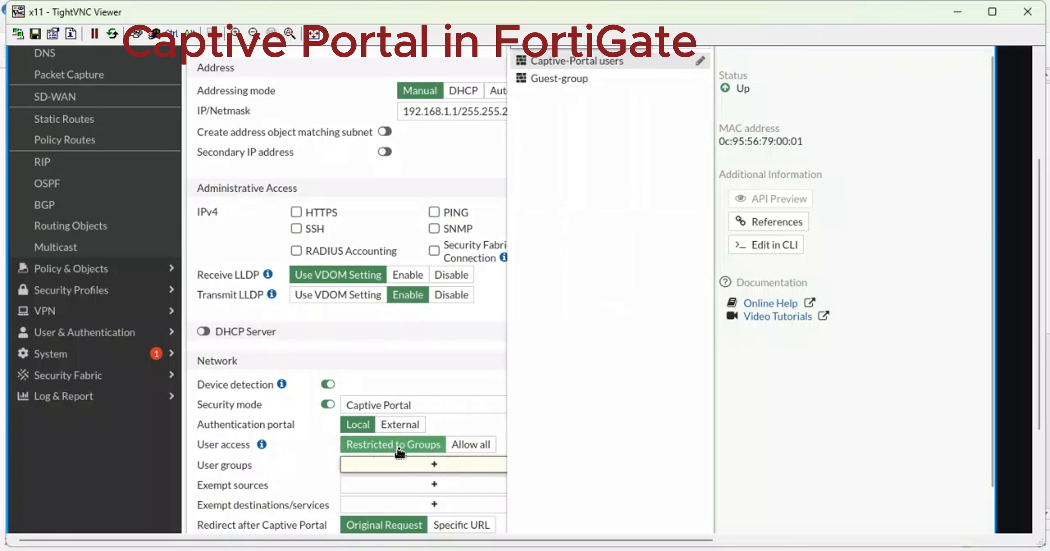
pyautogui.click(583, 63)
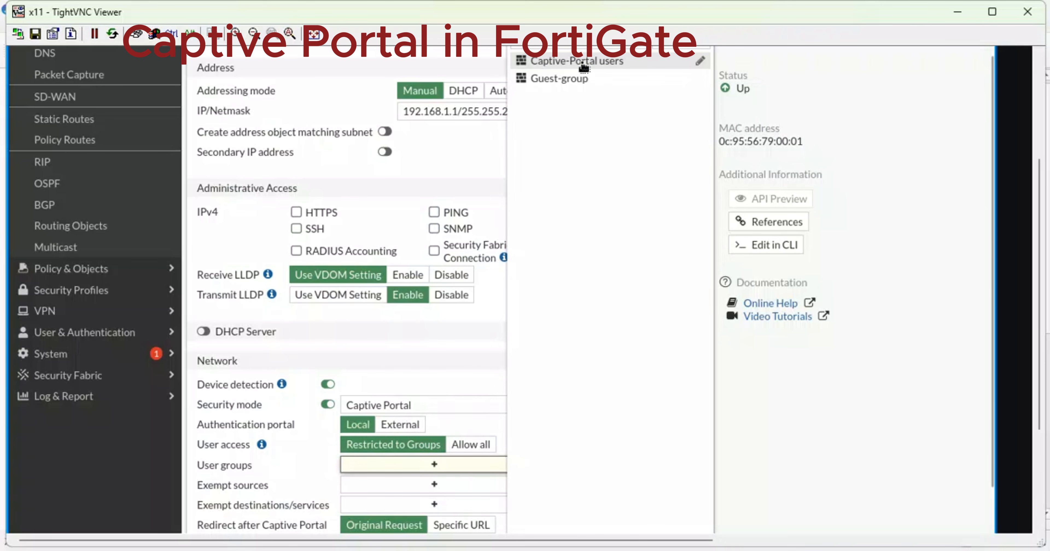
pyautogui.click(442, 157)
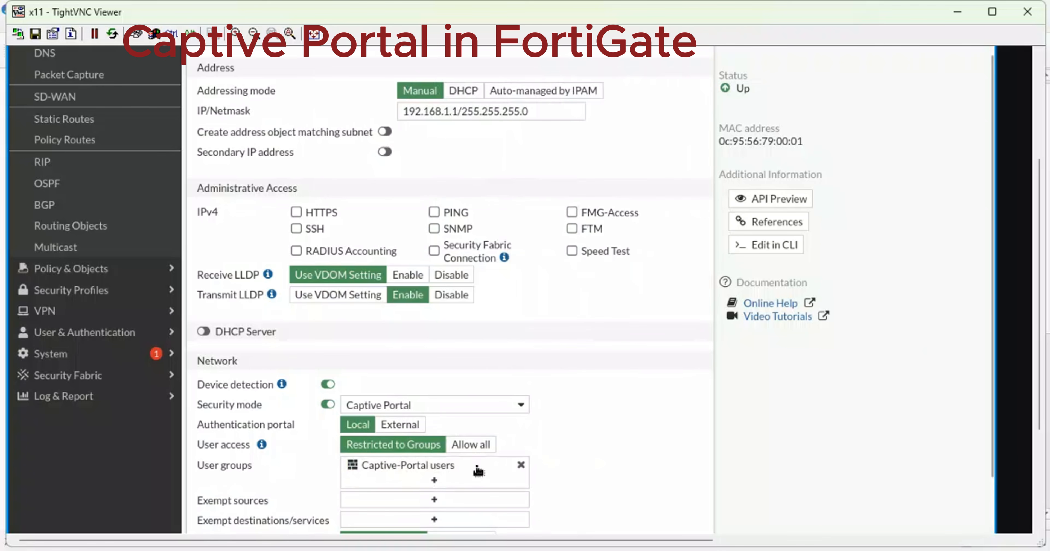
pyautogui.moveTo(995, 308); pyautogui.dragTo(996, 434)
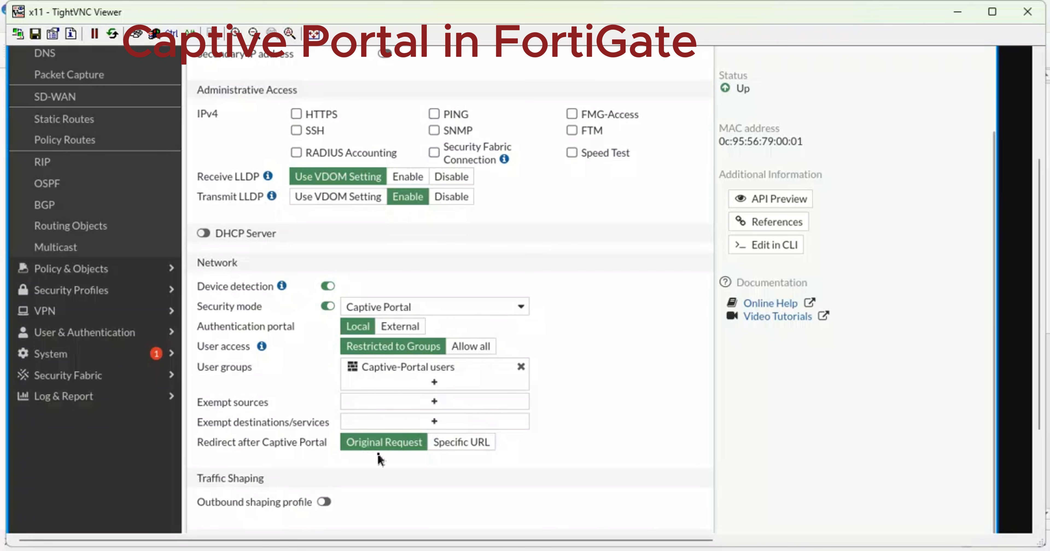
# Redirect port2's captive portal users to facebook.com after login and save the interface.
pyautogui.click(470, 447)
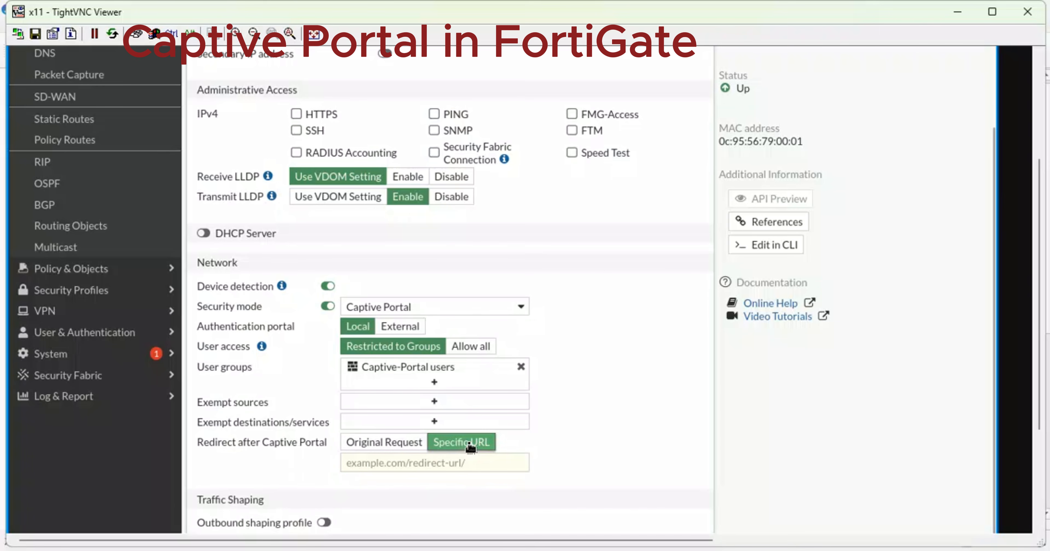
pyautogui.click(369, 467)
pyautogui.write('facebook.com')
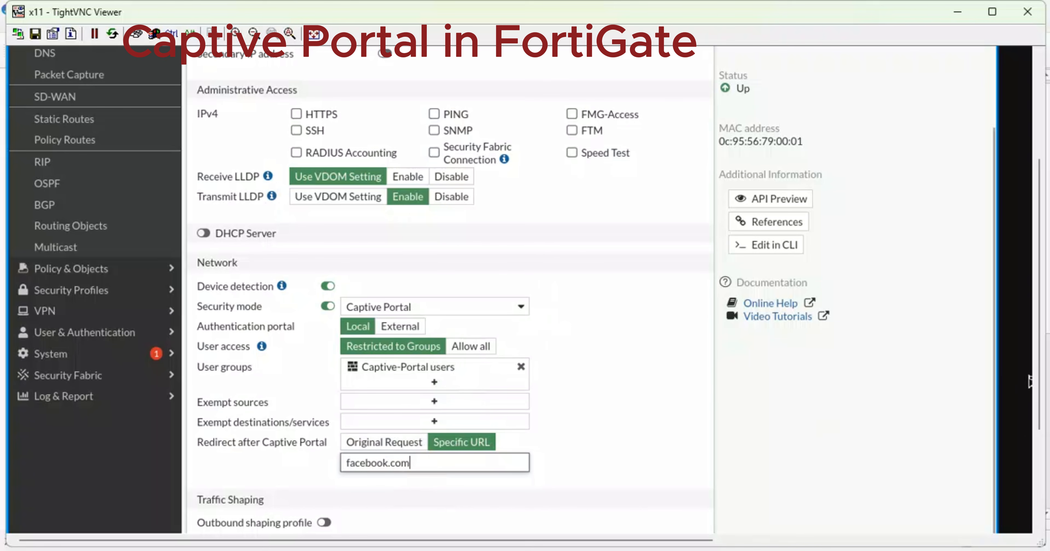
pyautogui.scroll(-2, 1041, 432)
pyautogui.scroll(-2, 1042, 433)
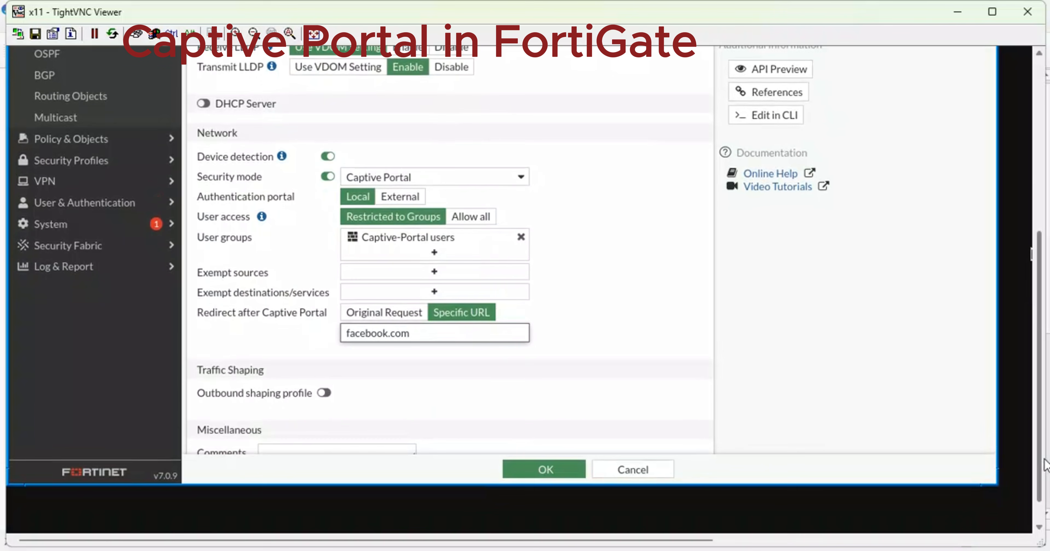
pyautogui.click(551, 469)
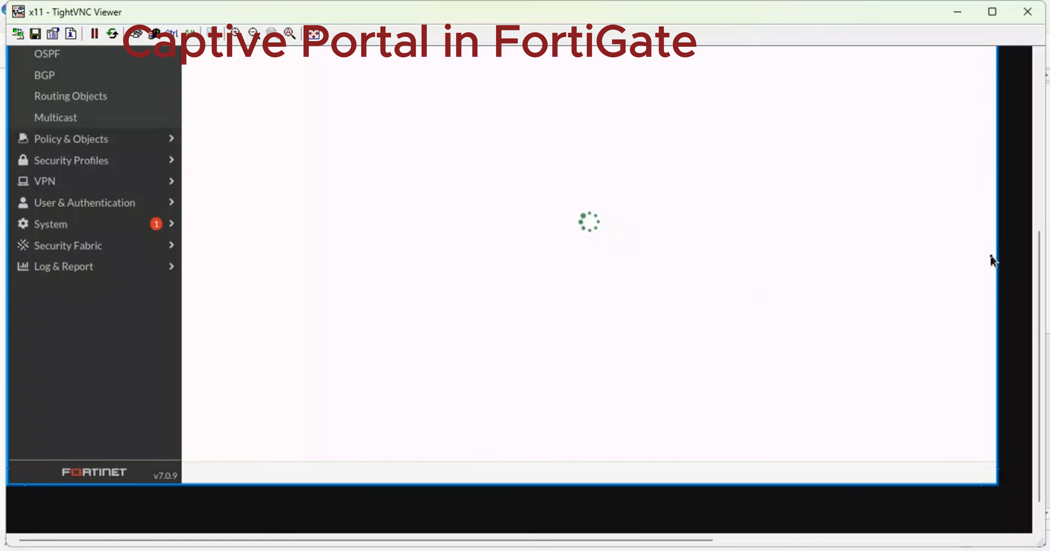
# Close the FortiGate viewer window to reveal the webterm's Firefox.
pyautogui.moveTo(1042, 263); pyautogui.dragTo(1040, 242)
pyautogui.moveTo(827, 531)
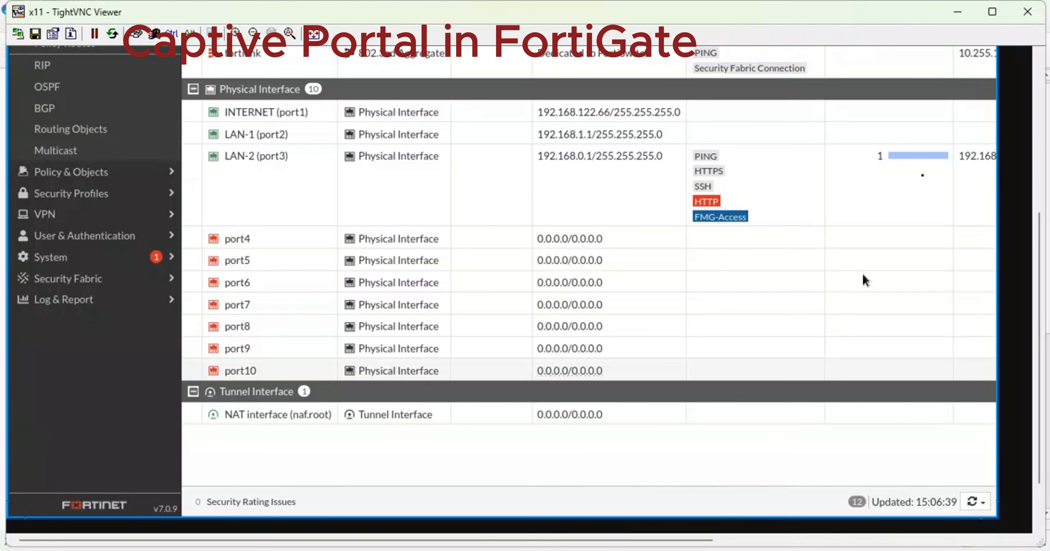
pyautogui.click(1027, 12)
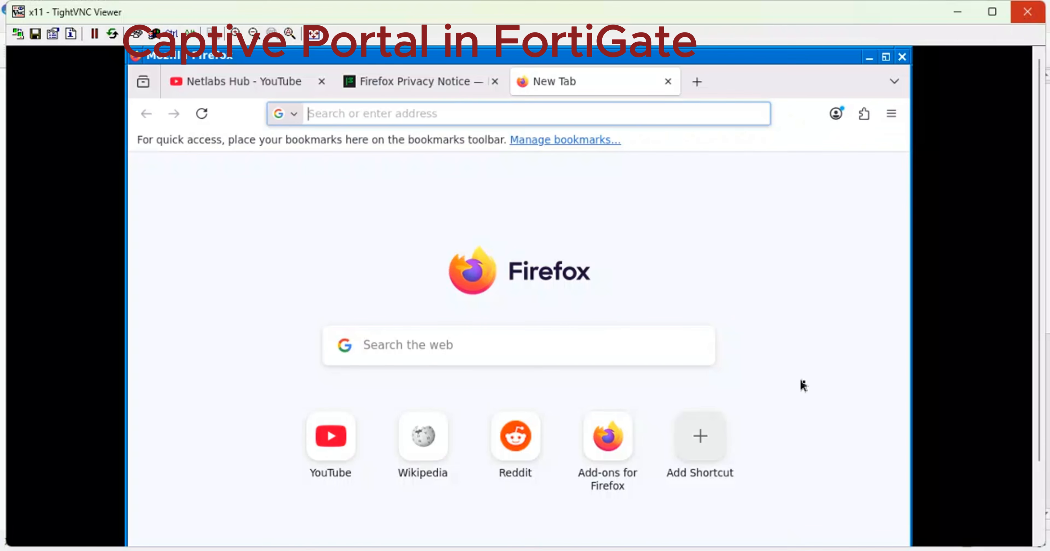
# Close the old webterm viewer and reopen the webterm-1 console from GNS3.
pyautogui.moveTo(813, 548)
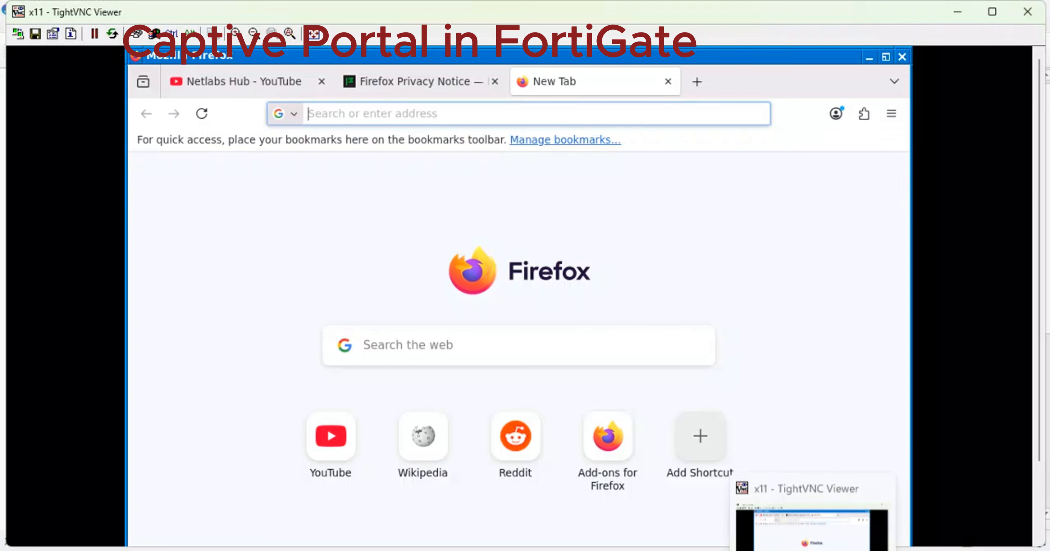
pyautogui.click(827, 494)
pyautogui.click(1027, 12)
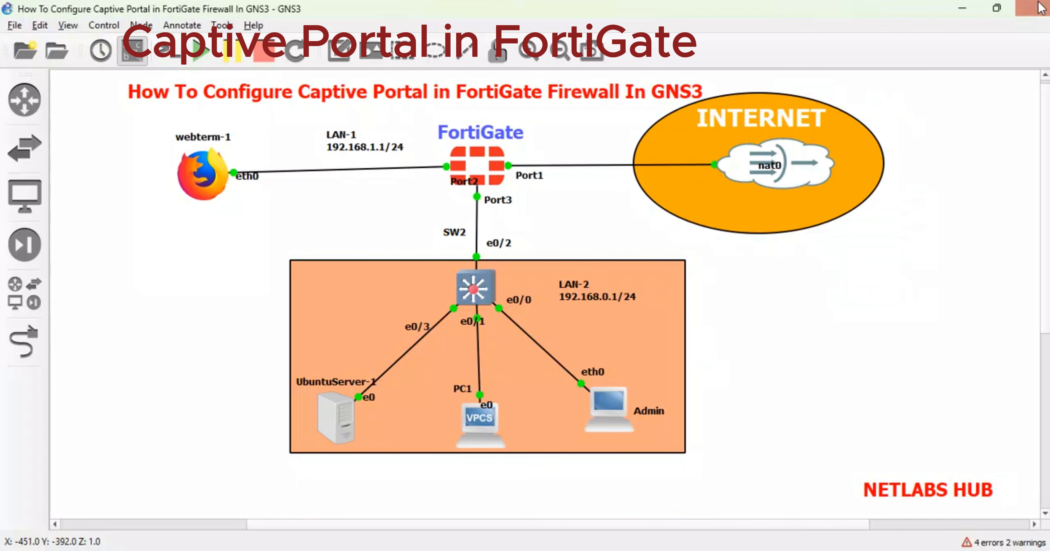
pyautogui.rightClick(196, 168)
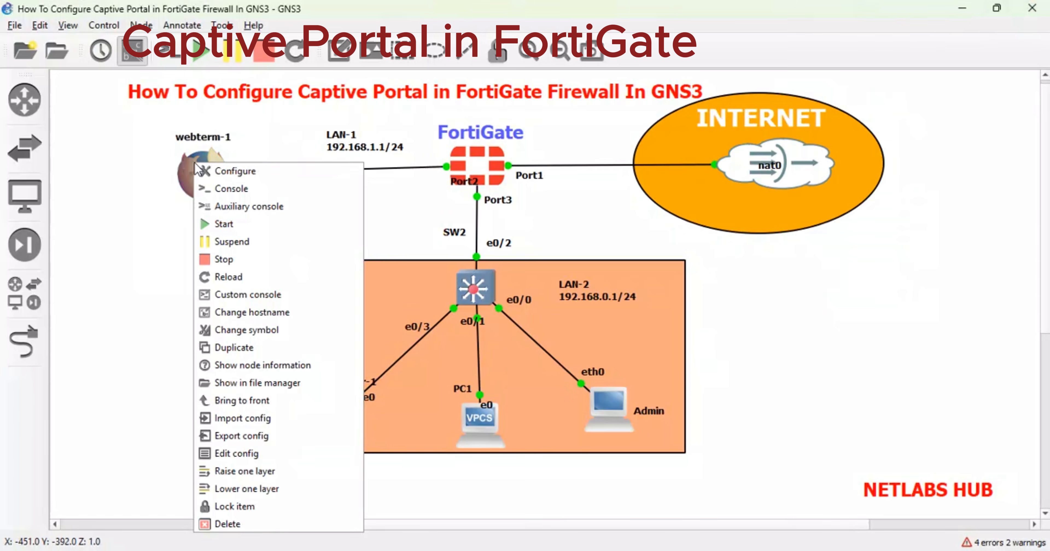
pyautogui.click(226, 192)
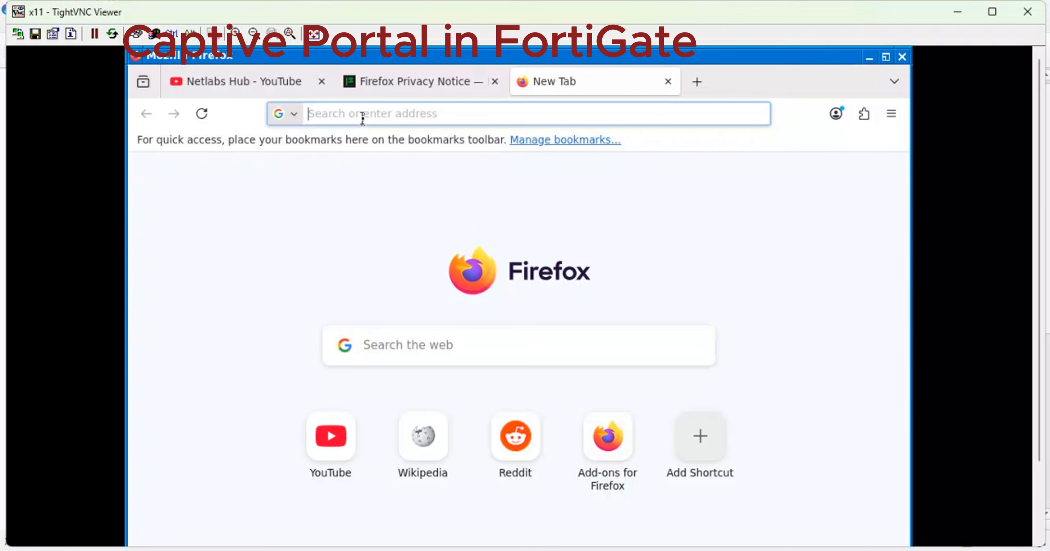
# Browse to facebook.com in the webterm's Firefox.
pyautogui.write('face')
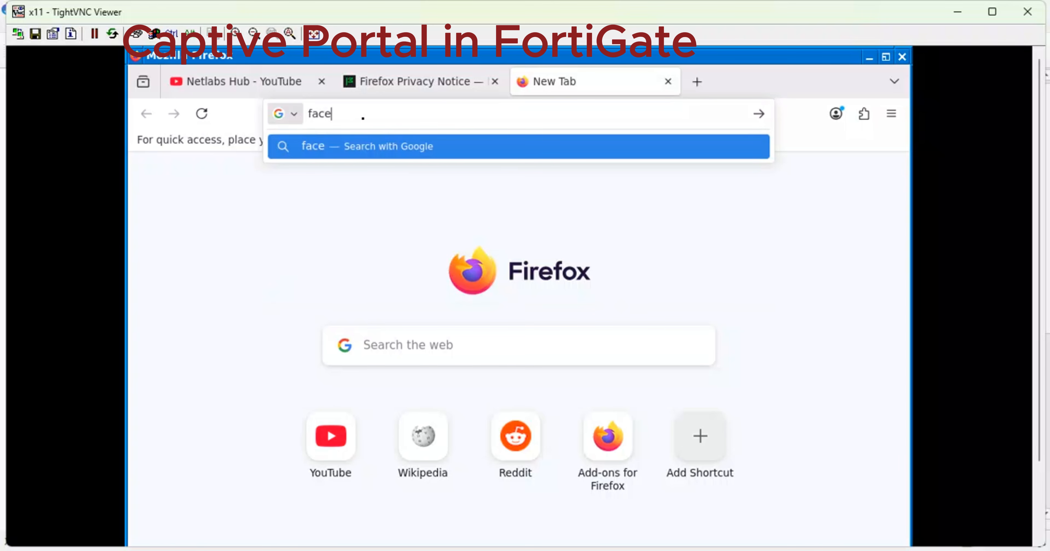
pyautogui.write('bbo')
pyautogui.press('BackSpace')
pyautogui.press('BackSpace')
pyautogui.press('BackSpace')
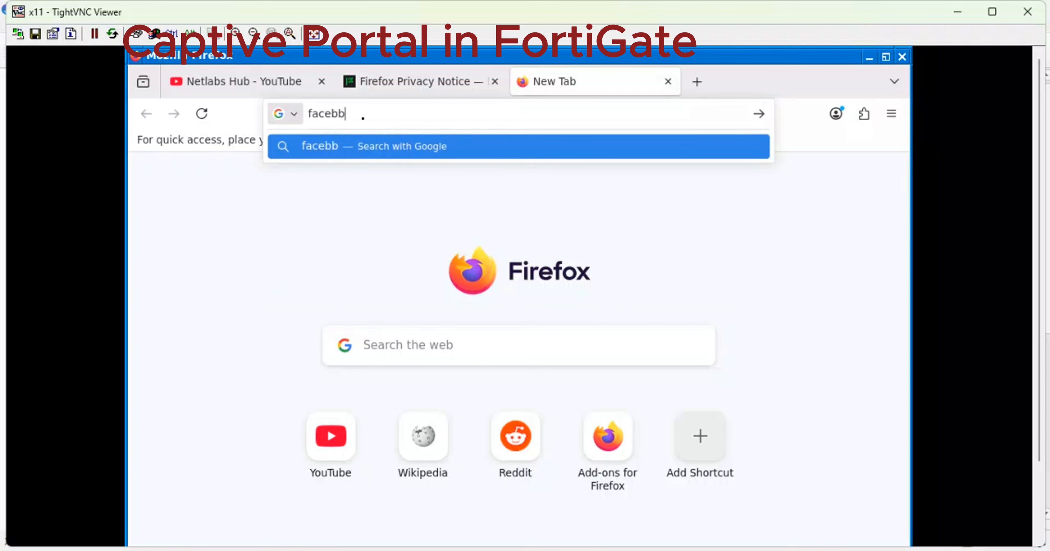
pyautogui.write('book.co')
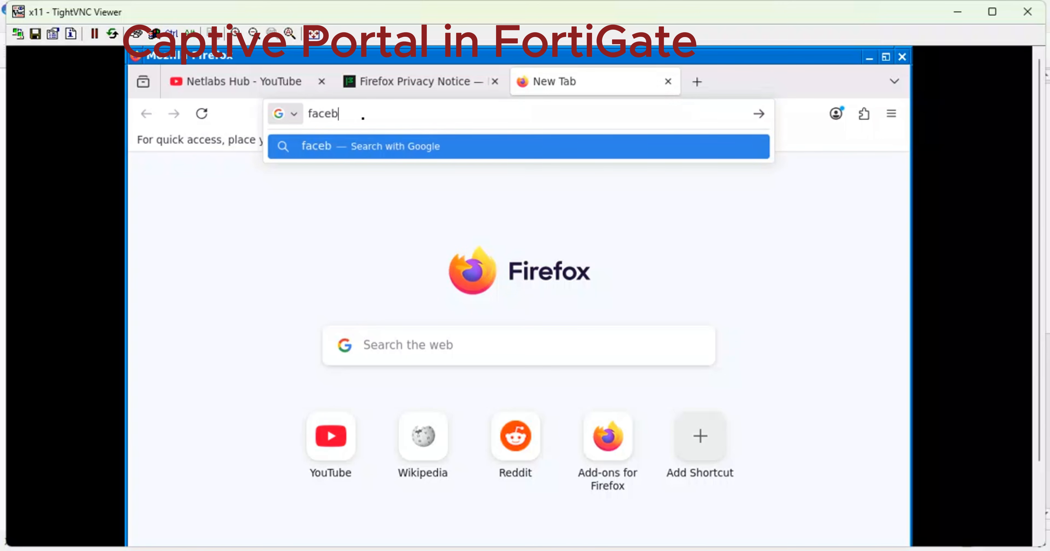
pyautogui.write('m')
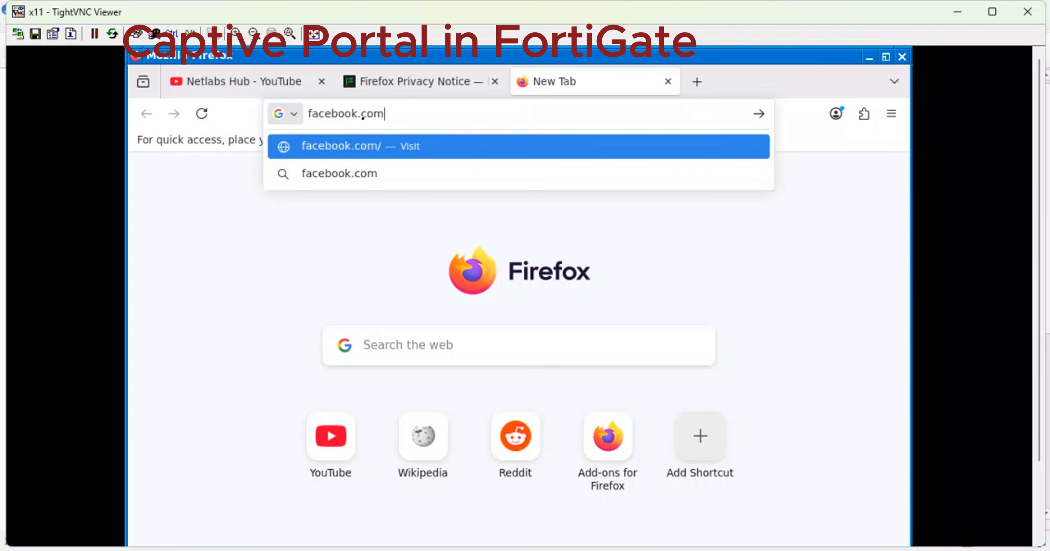
pyautogui.press('Return')
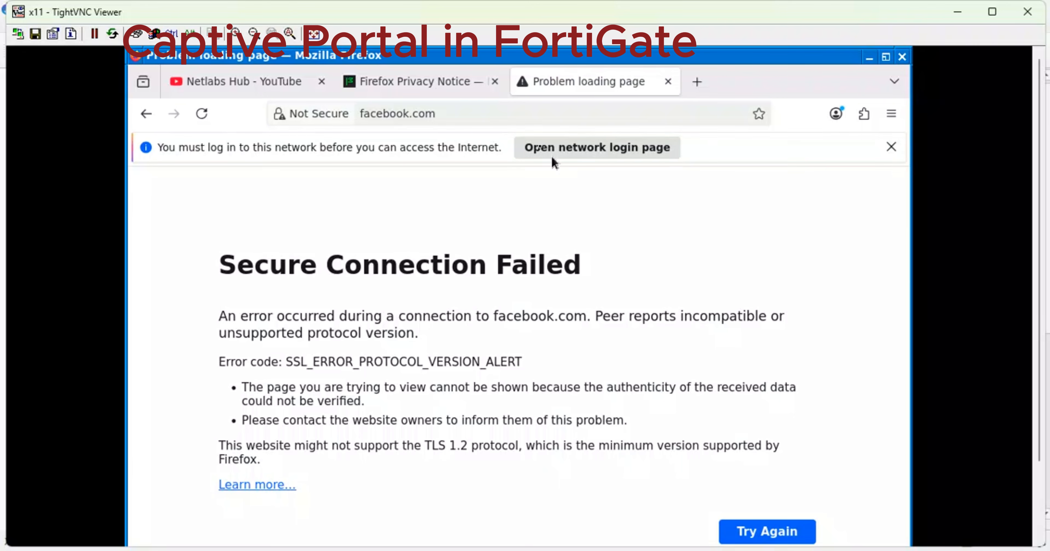
# Close the Firefox Privacy Notice tab and open the network login page.
pyautogui.click(495, 82)
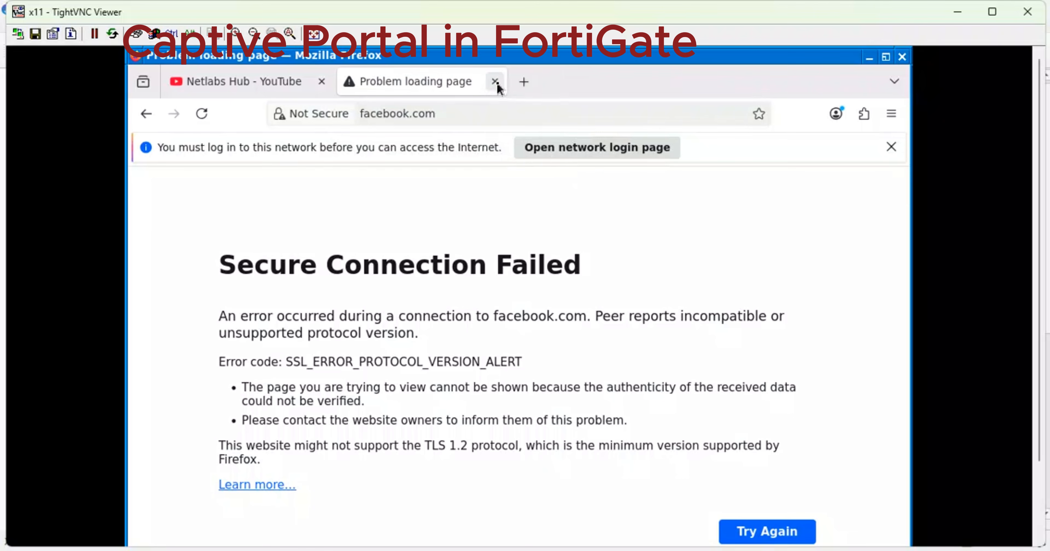
pyautogui.click(607, 155)
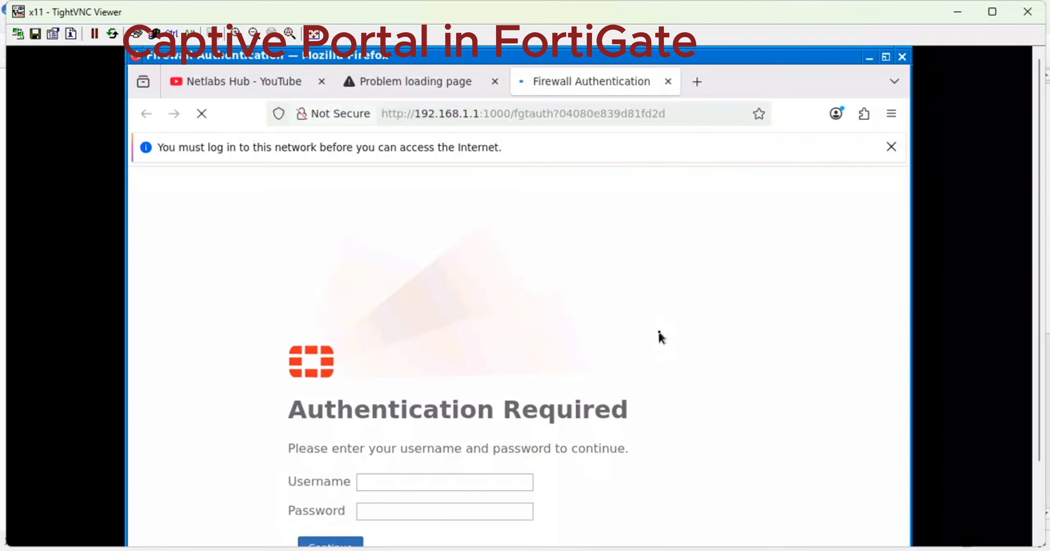
pyautogui.moveTo(1040, 222); pyautogui.dragTo(1040, 320)
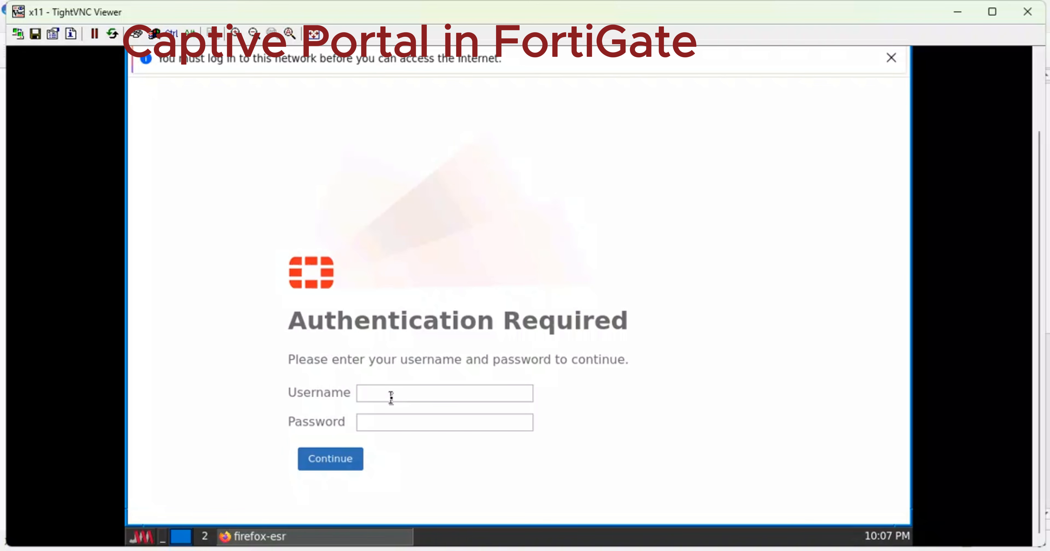
# Enter the portal user's username and password, submit, and decline saving the password.
pyautogui.click(382, 388)
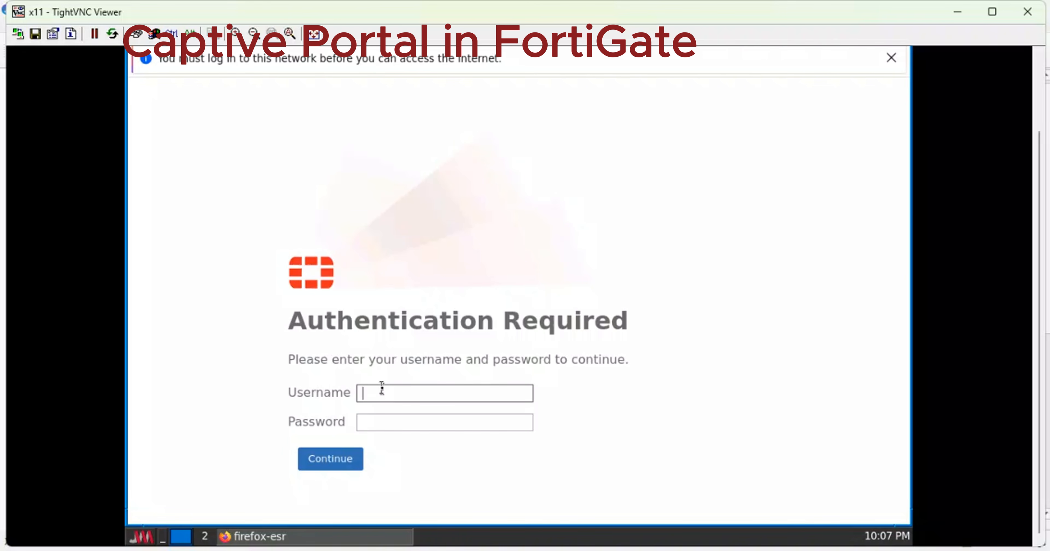
pyautogui.write('Netlabs')
pyautogui.click(382, 417)
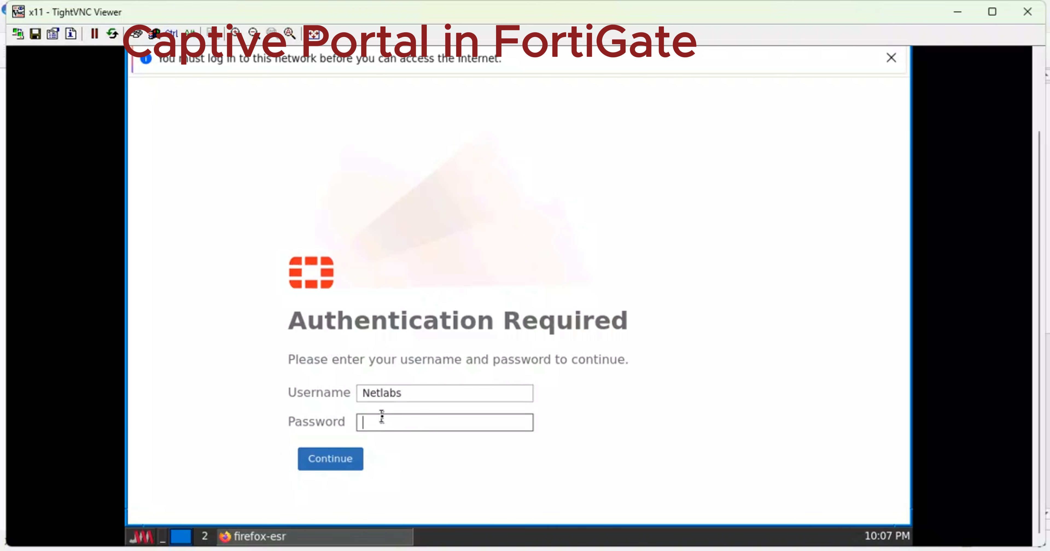
pyautogui.write('Net')
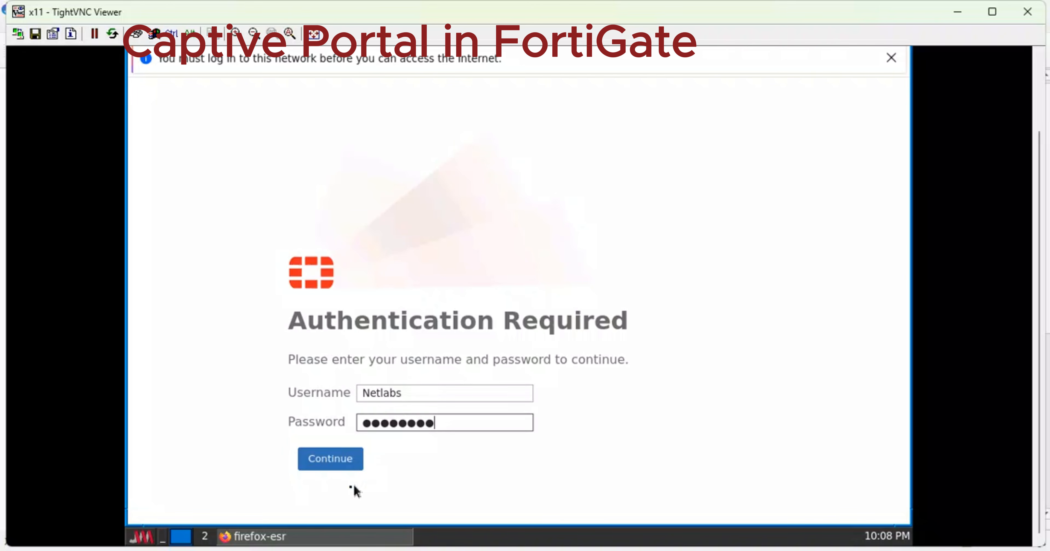
pyautogui.click(335, 466)
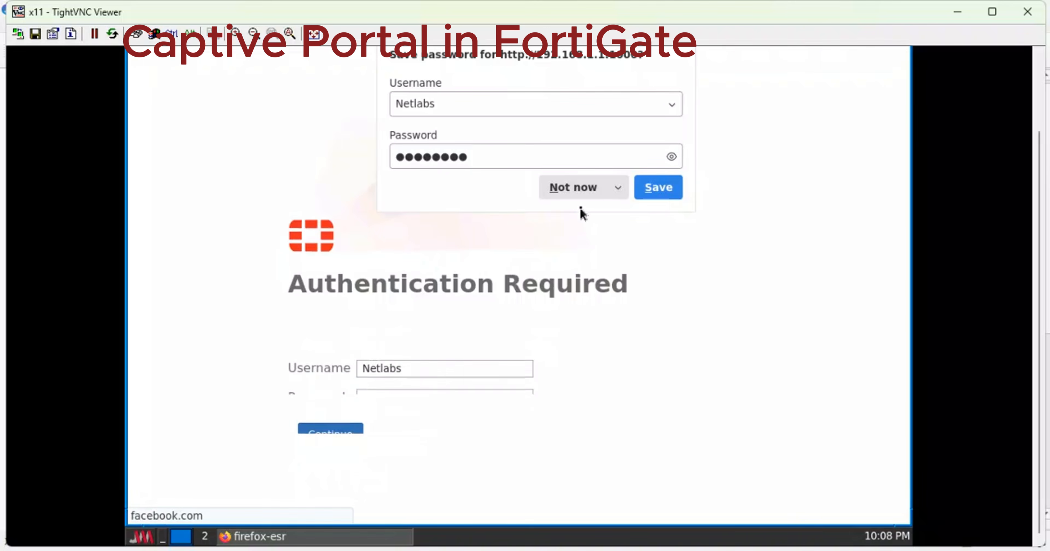
pyautogui.click(579, 196)
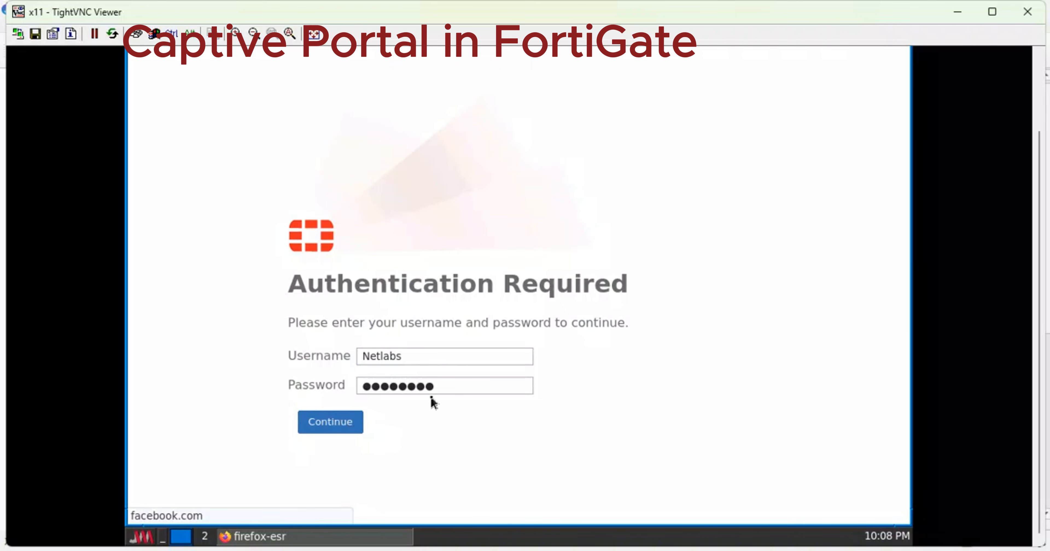
# Resubmit the portal login so Firefox loads the Facebook login page at web.facebook.com.
pyautogui.click(359, 422)
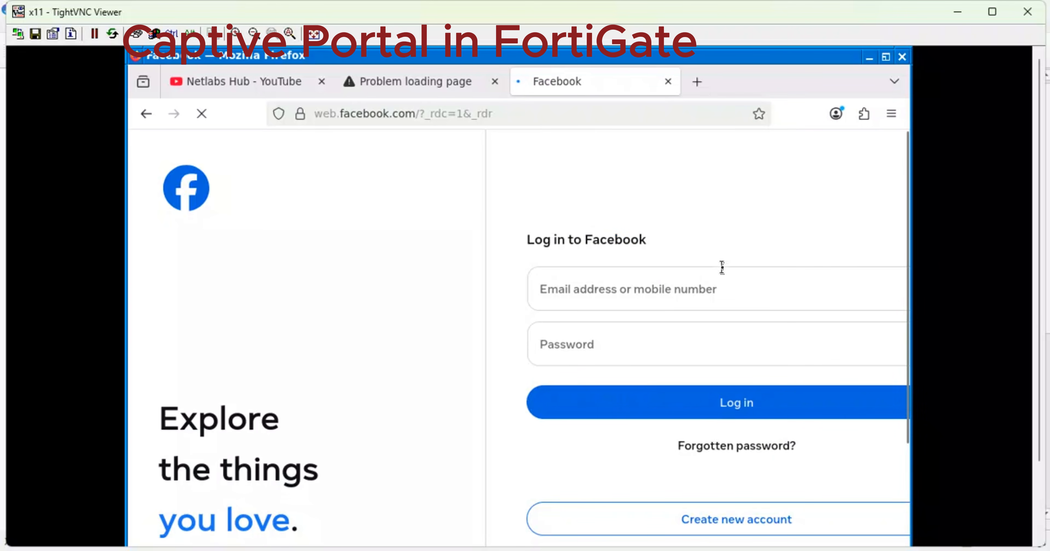
pyautogui.scroll(-5, 722, 269)
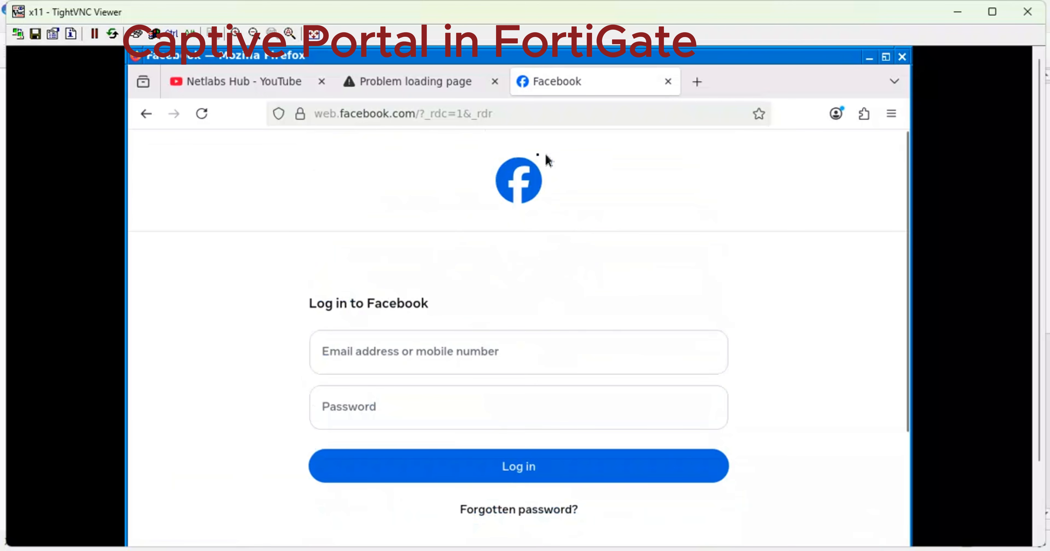
pyautogui.moveTo(472, 87)
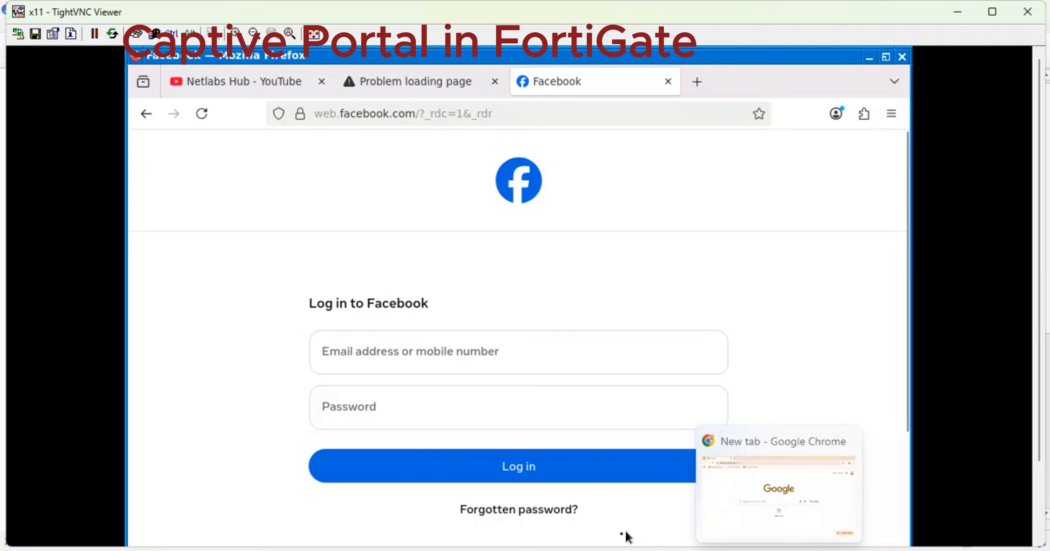
# In GNS3, move the Port2 label left of the FortiGate and open the Admin console.
pyautogui.click(547, 511)
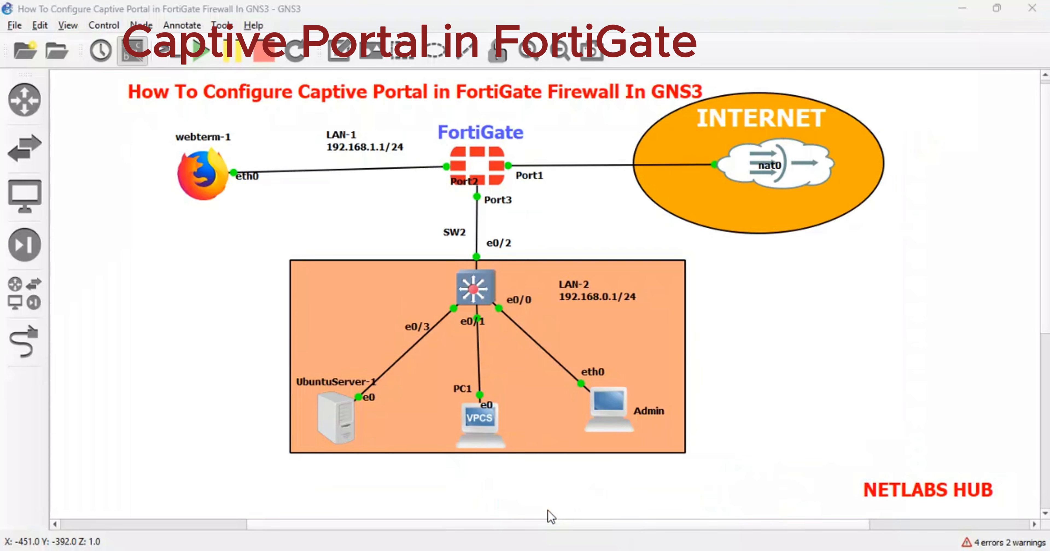
pyautogui.moveTo(473, 184); pyautogui.dragTo(424, 190)
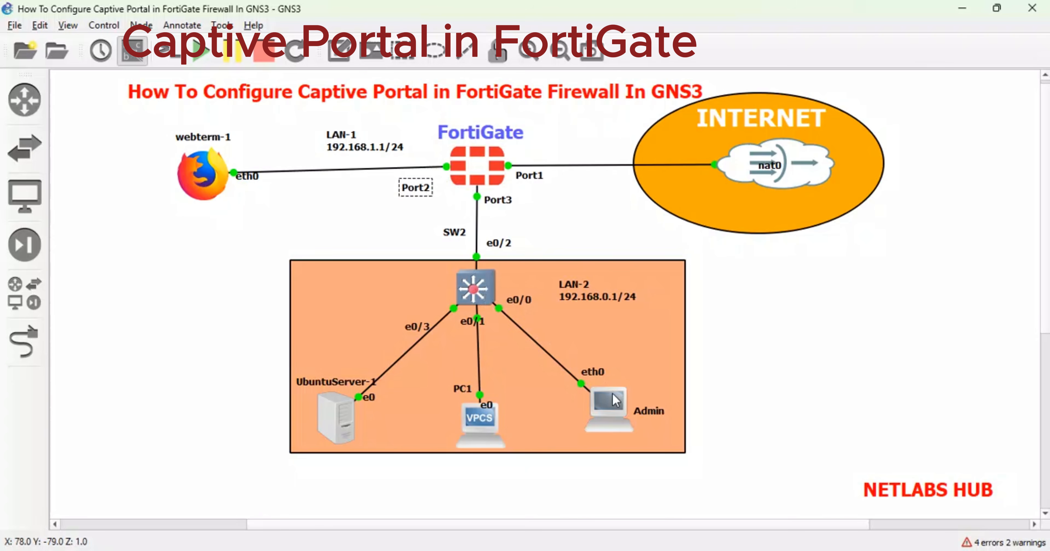
pyautogui.rightClick(613, 394)
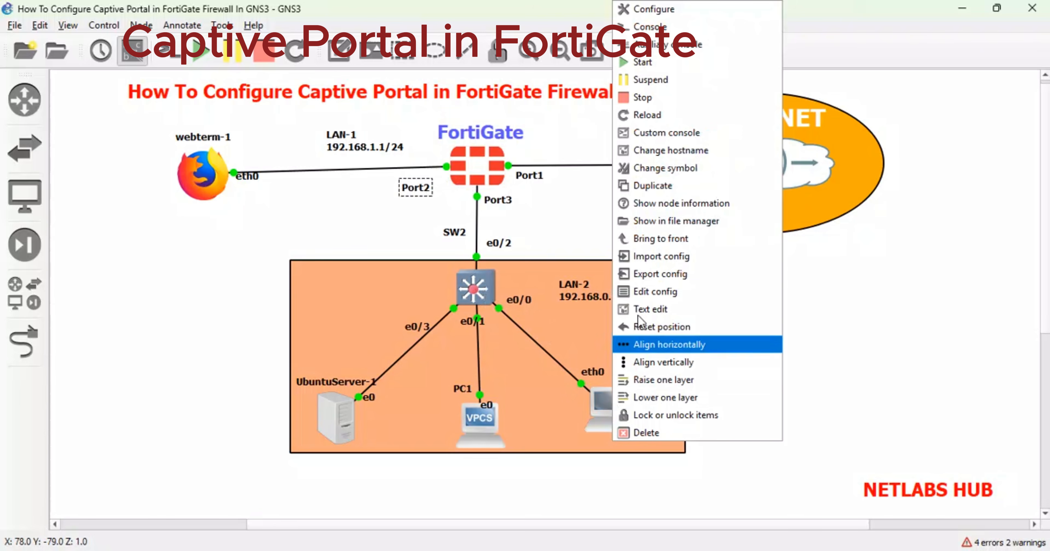
pyautogui.click(655, 26)
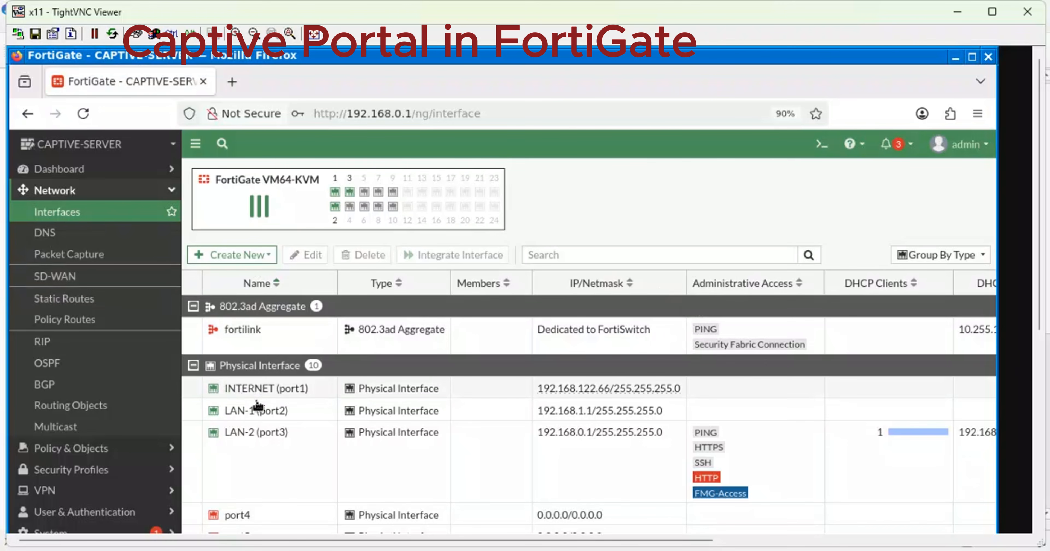
# Review LAN-2 (port3) settings without changes, then return to the Interfaces list.
pyautogui.click(259, 436)
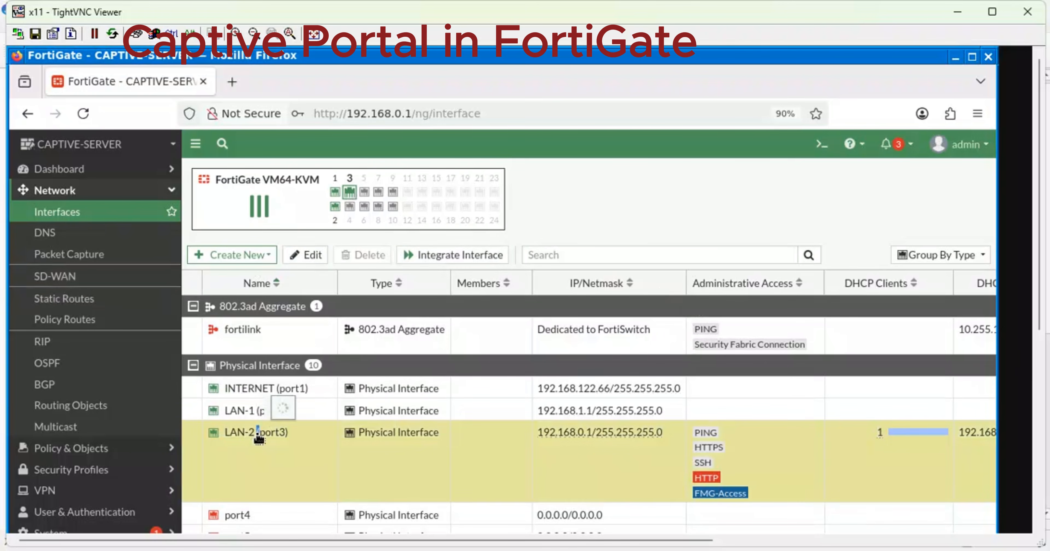
pyautogui.doubleClick(258, 436)
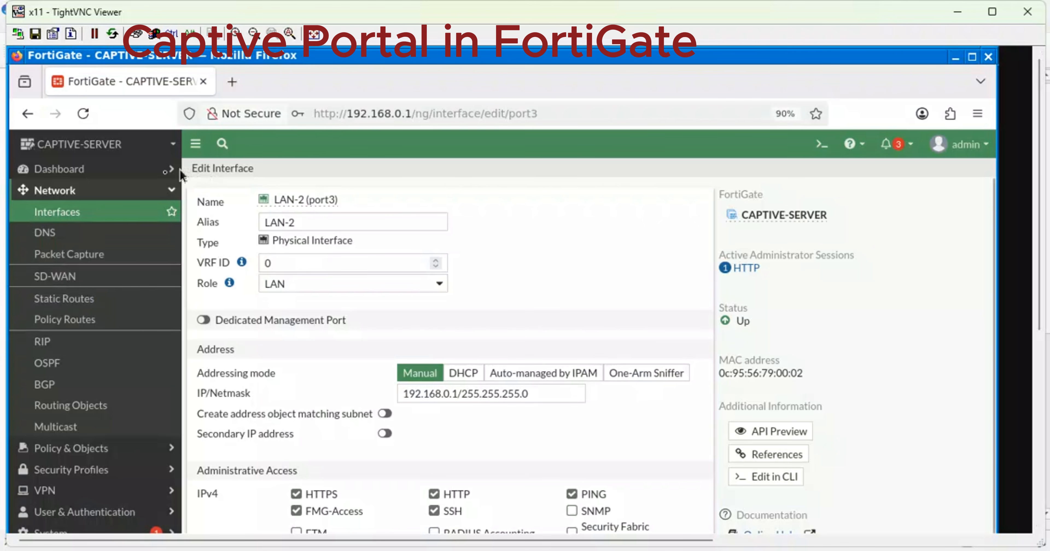
pyautogui.click(46, 215)
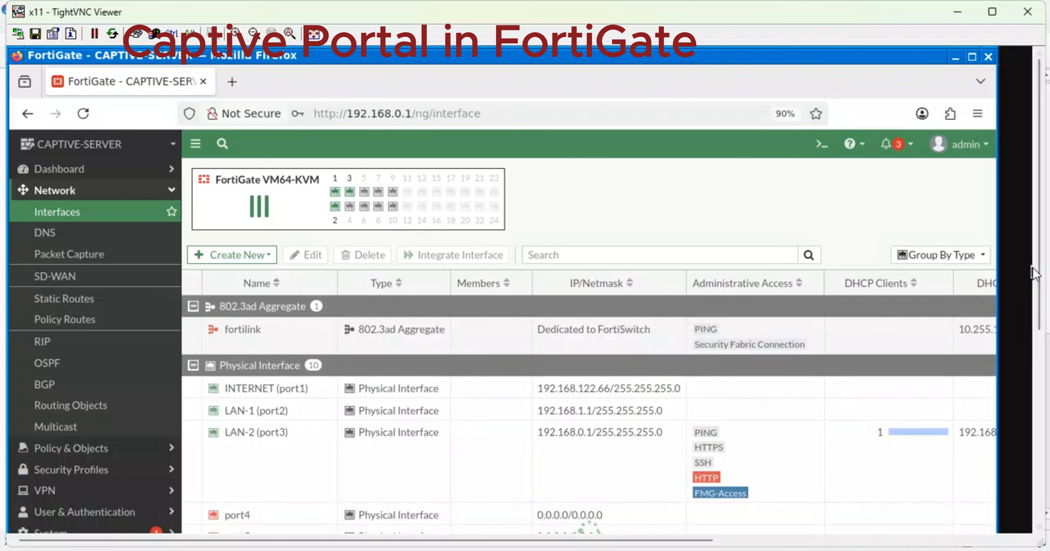
pyautogui.scroll(-3, 1036, 274)
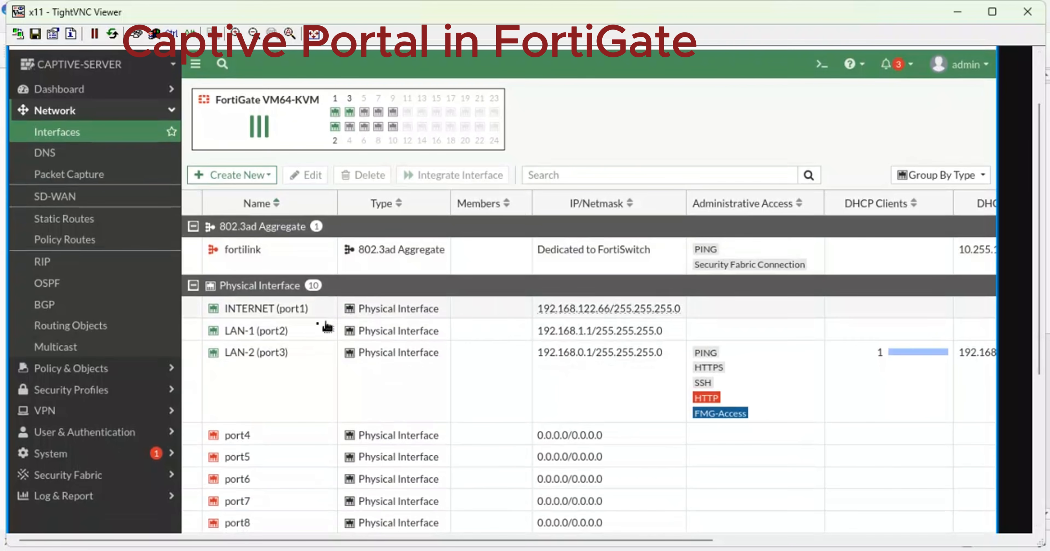
# Edit LAN-1 (port2), replace the facebook redirect URL with cisco.com, and save.
pyautogui.click(284, 337)
pyautogui.doubleClick(284, 336)
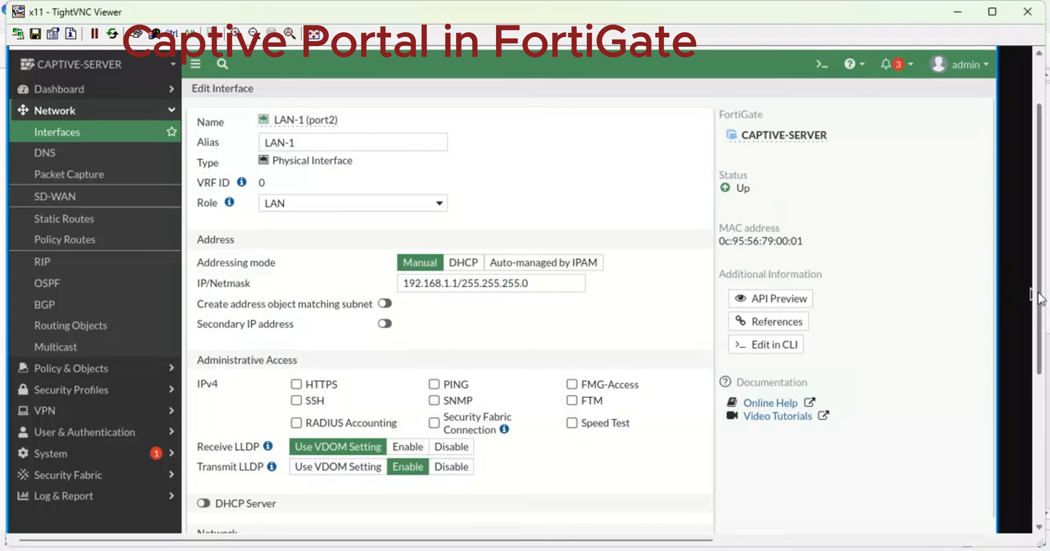
pyautogui.moveTo(1039, 293); pyautogui.dragTo(1046, 455)
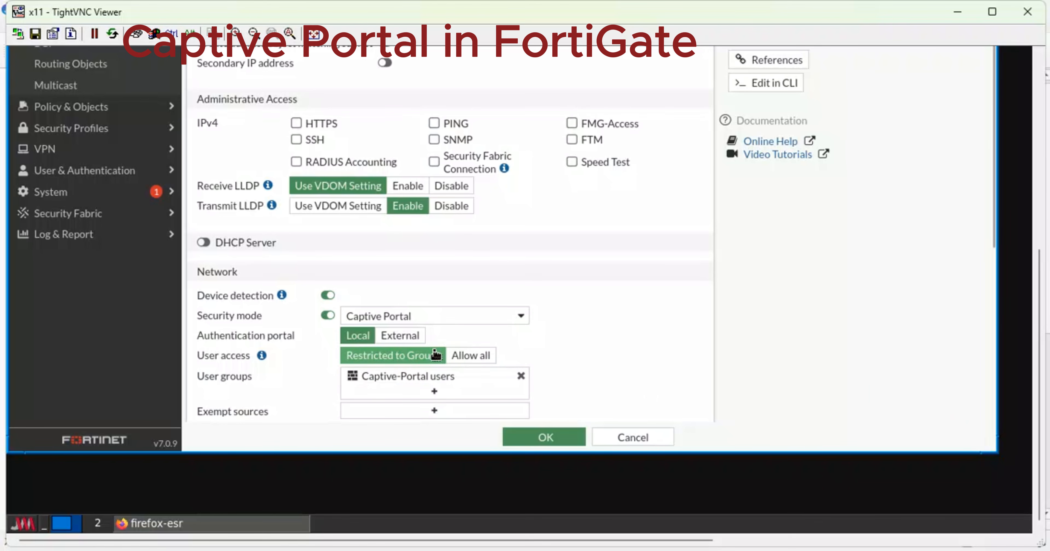
pyautogui.scroll(-5, 435, 354)
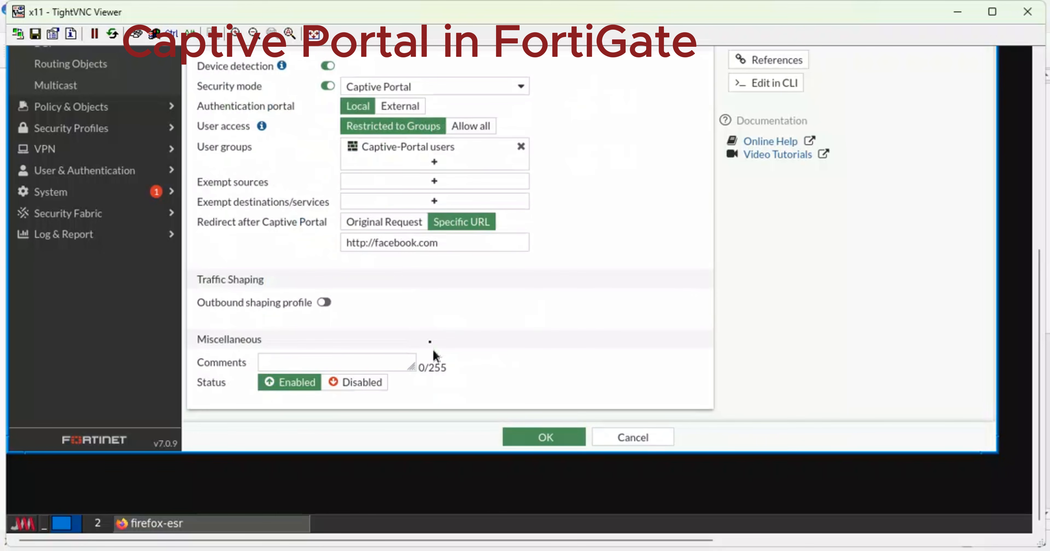
pyautogui.moveTo(444, 246); pyautogui.dragTo(337, 240)
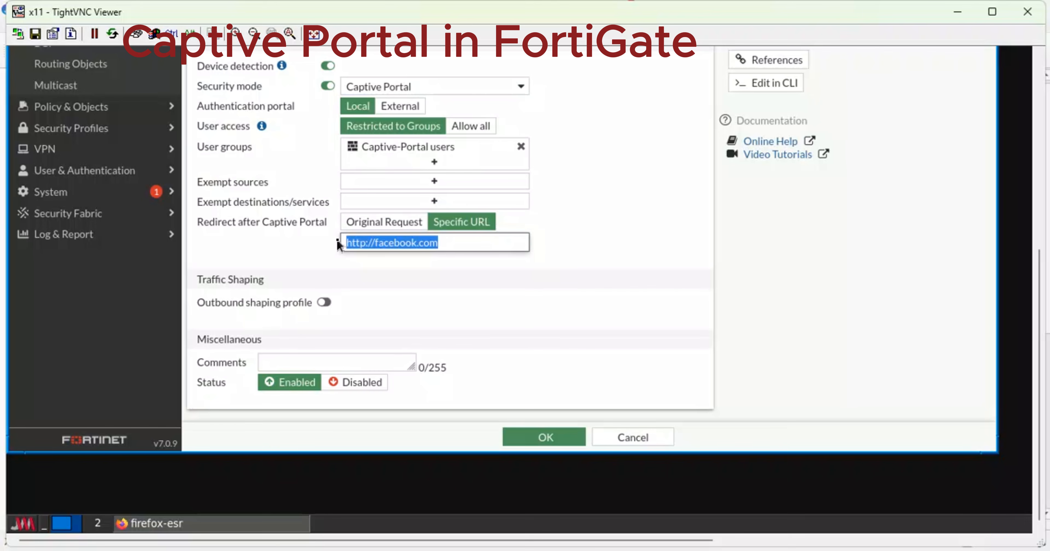
pyautogui.write('cisco')
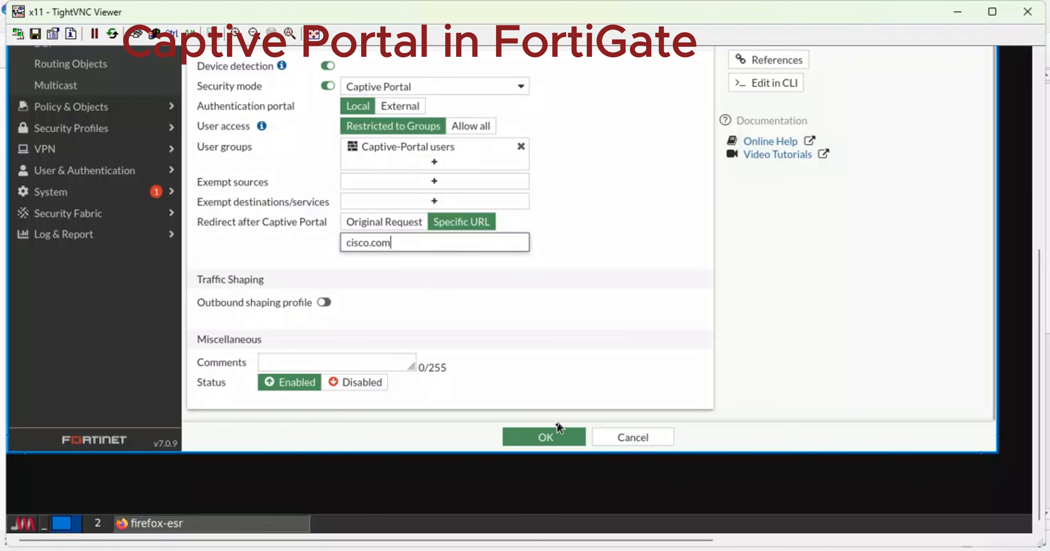
pyautogui.click(559, 432)
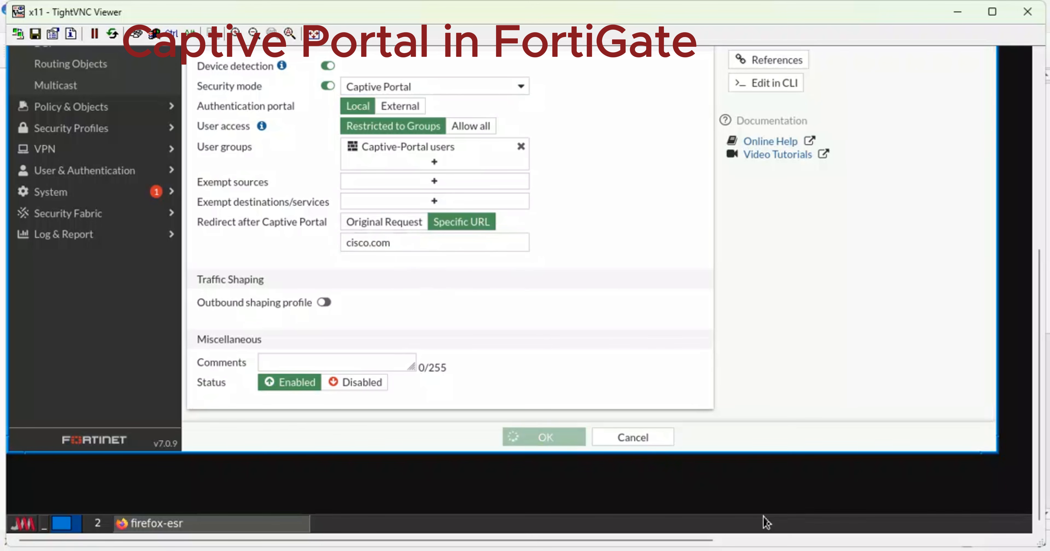
pyautogui.moveTo(733, 548)
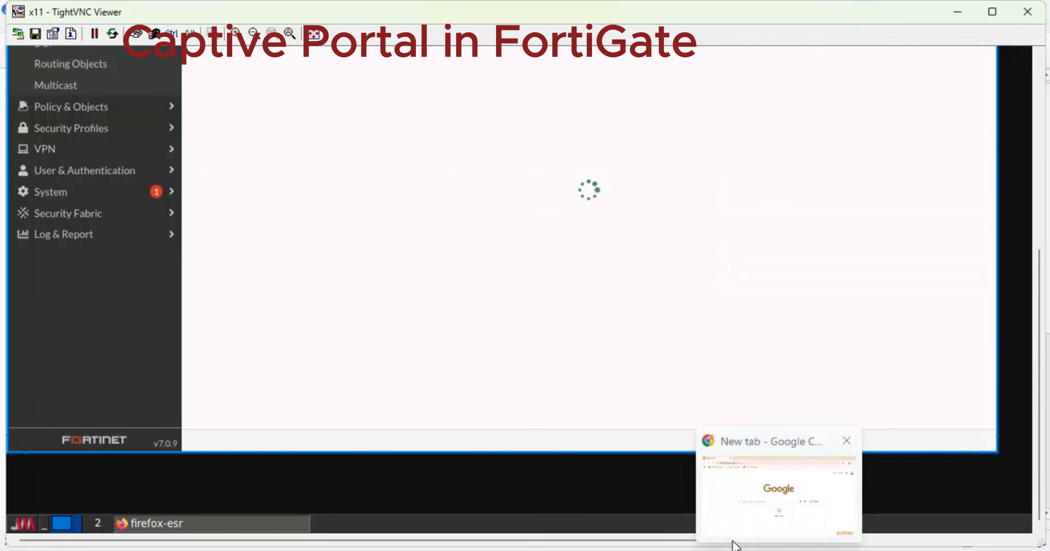
# Load cisco.com in the test browser's Problem loading page tab.
pyautogui.click(733, 494)
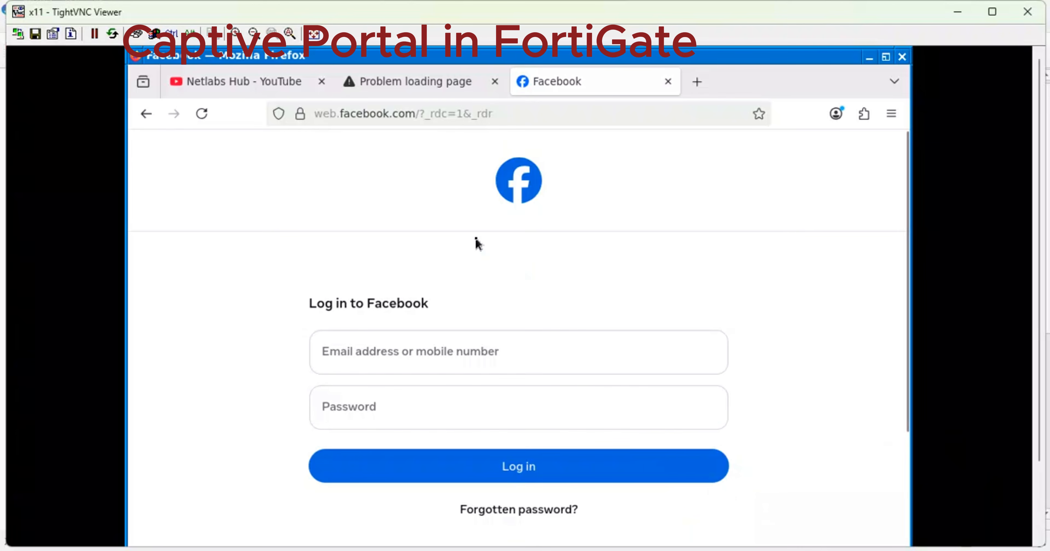
pyautogui.click(404, 81)
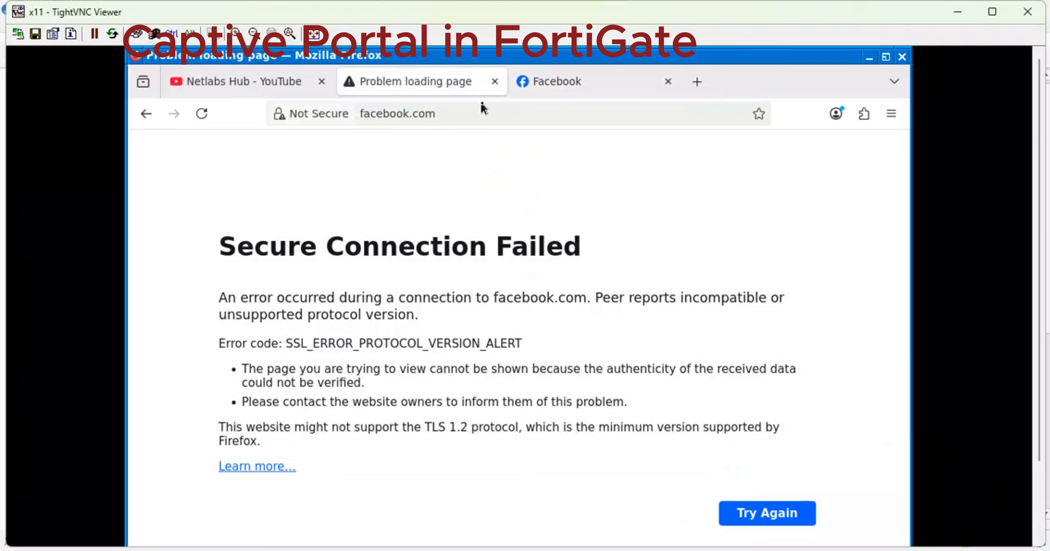
pyautogui.click(452, 114)
pyautogui.write('c')
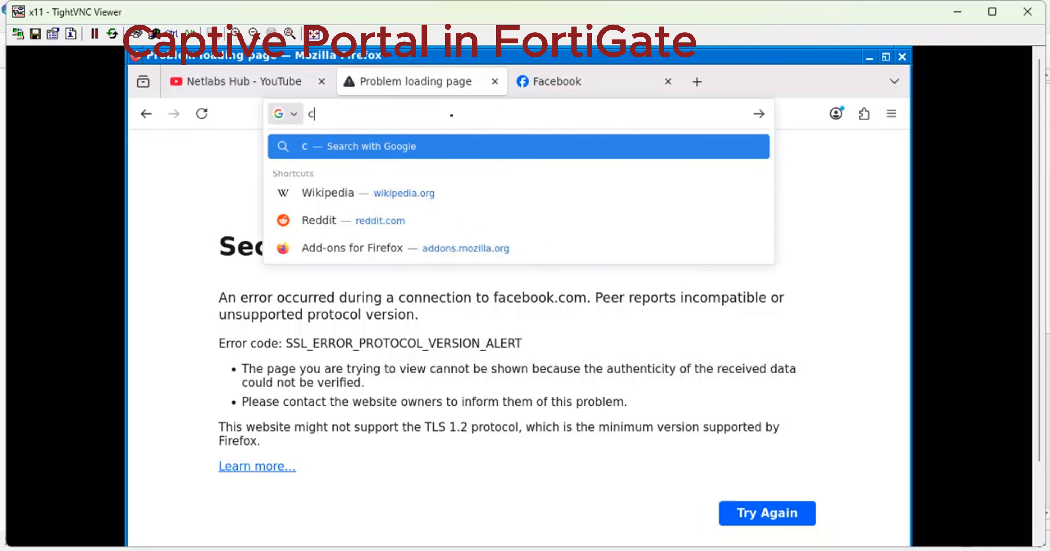
pyautogui.write('isco.com')
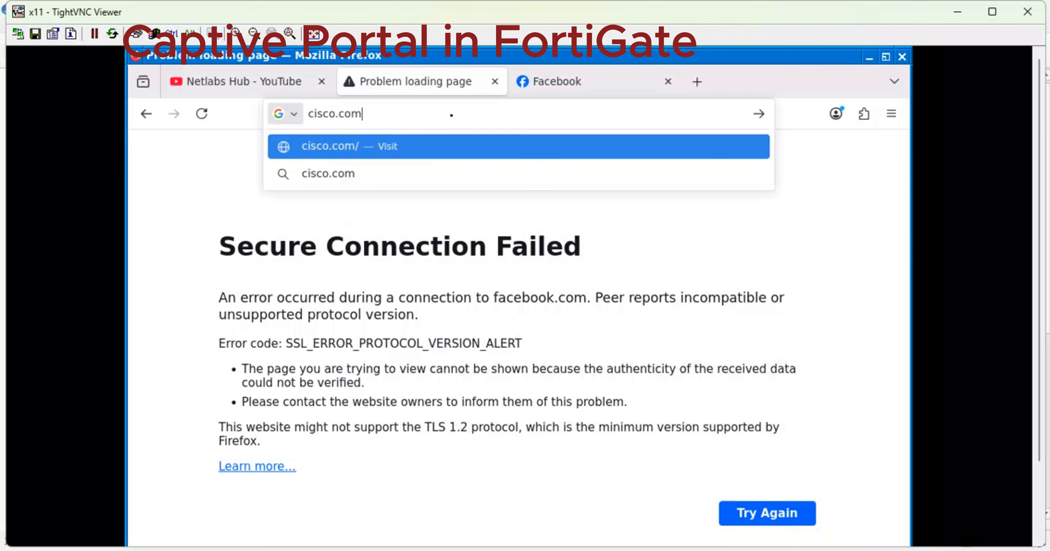
pyautogui.press('Return')
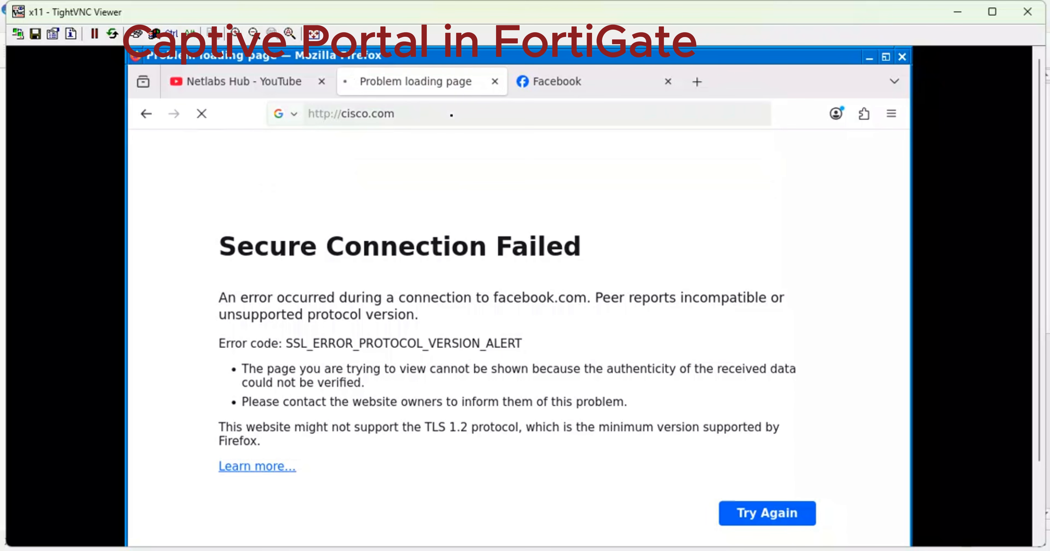
# Close the Facebook tab, allow DRM video playback, and dismiss the Cisco login tab.
pyautogui.click(669, 83)
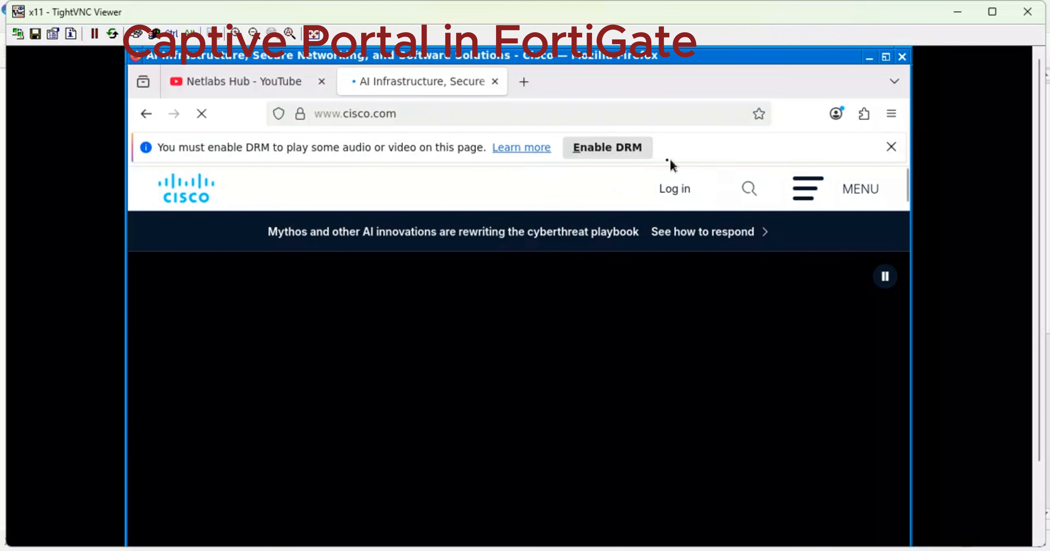
pyautogui.click(632, 156)
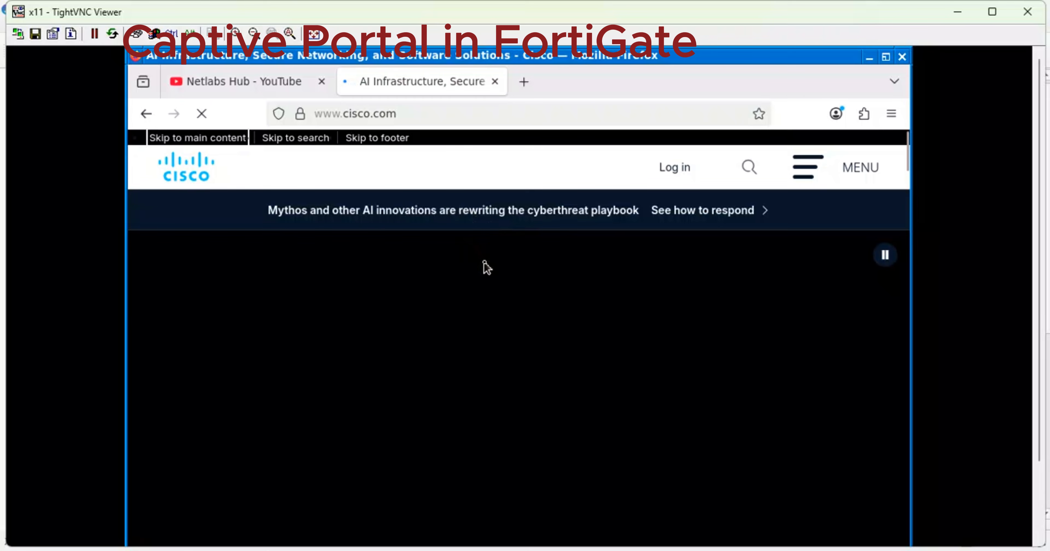
pyautogui.scroll(-15, 486, 267)
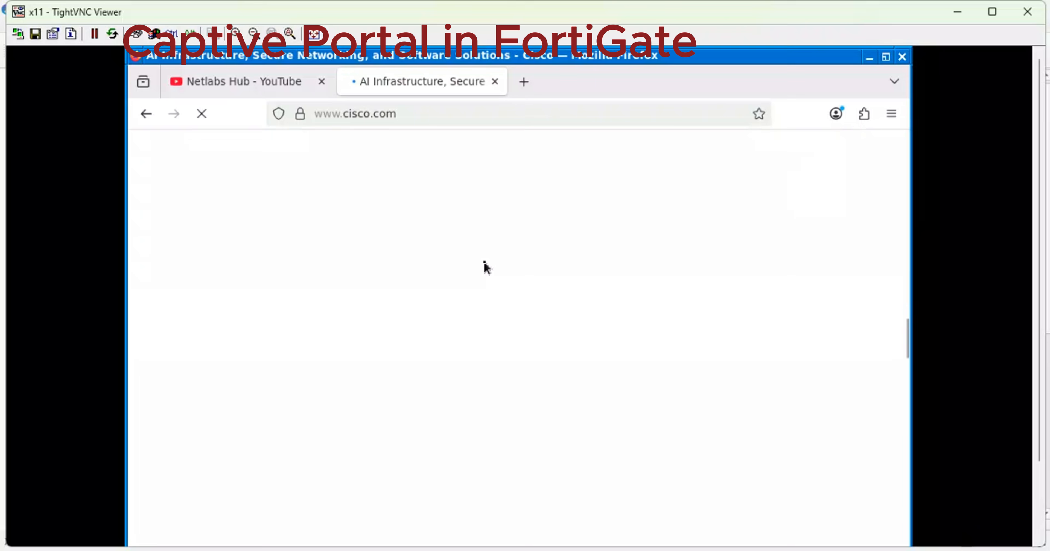
pyautogui.scroll(15, 485, 267)
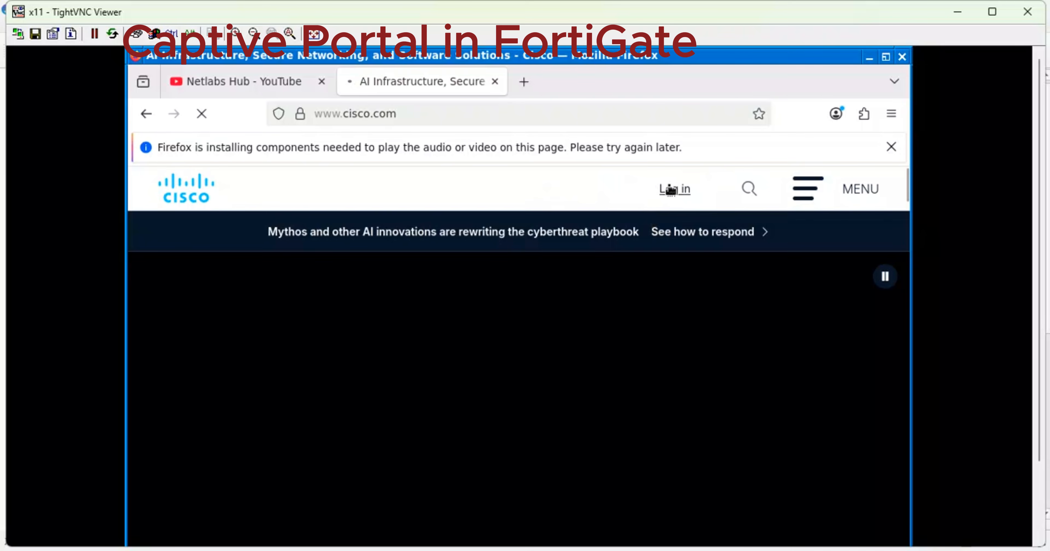
pyautogui.click(670, 189)
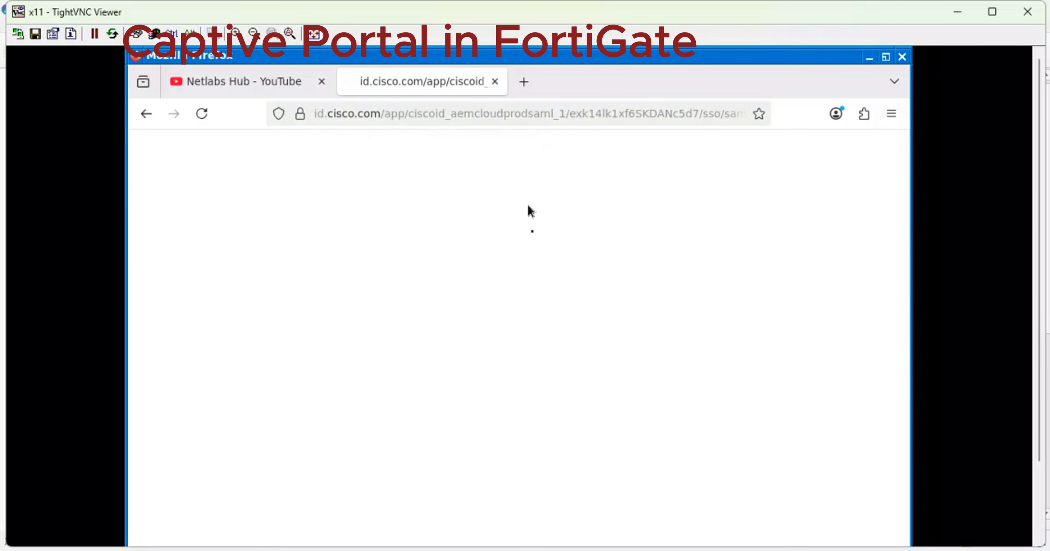
pyautogui.click(495, 83)
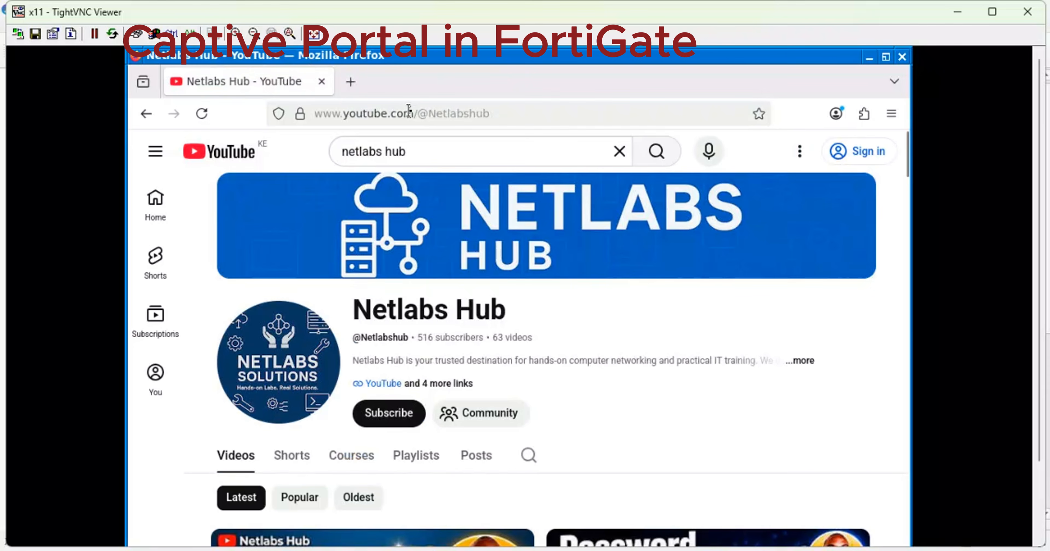
# Close the Netlabs Hub YouTube tab and return to the FortiGate interfaces window.
pyautogui.moveTo(415, 115); pyautogui.dragTo(346, 118)
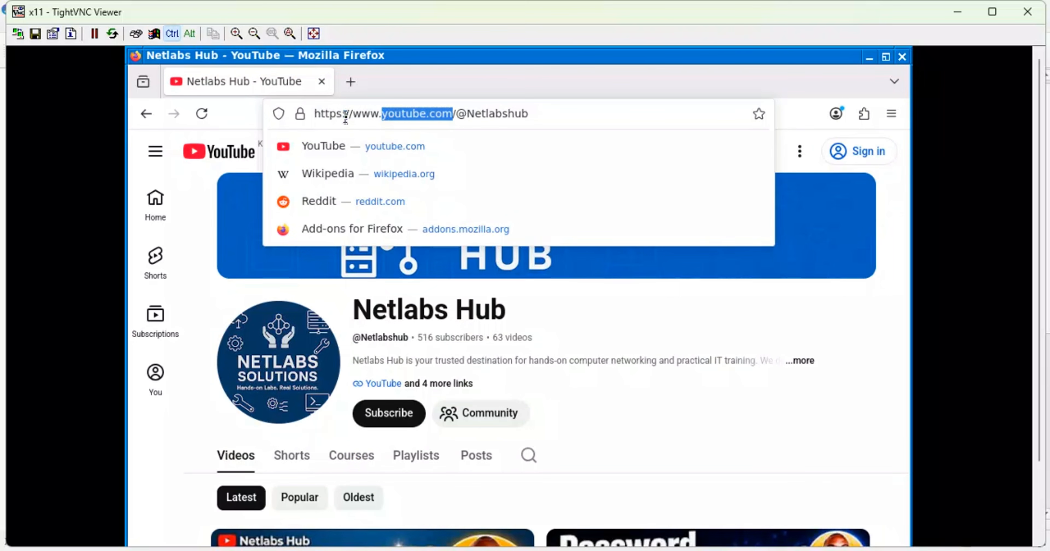
pyautogui.click(357, 82)
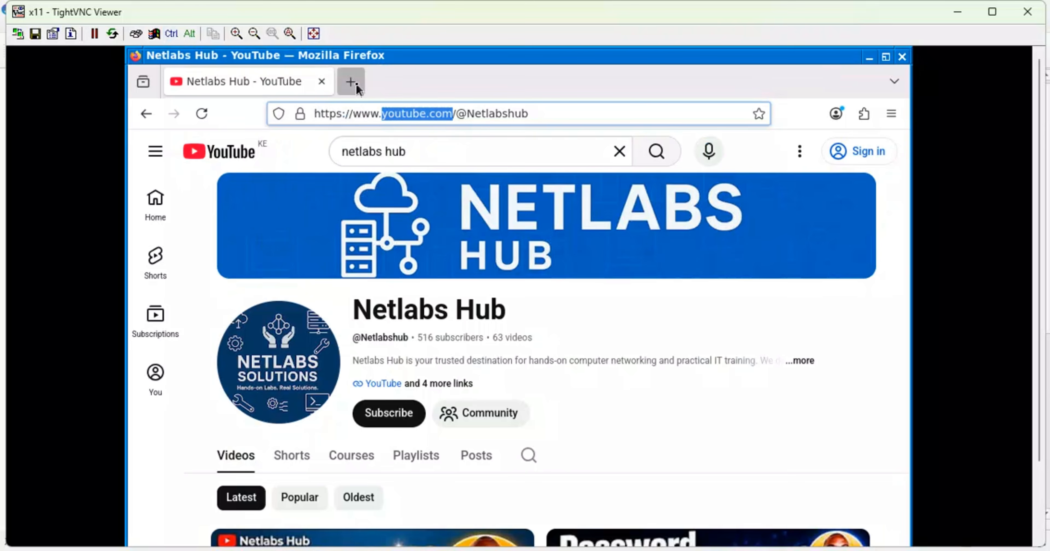
pyautogui.click(327, 82)
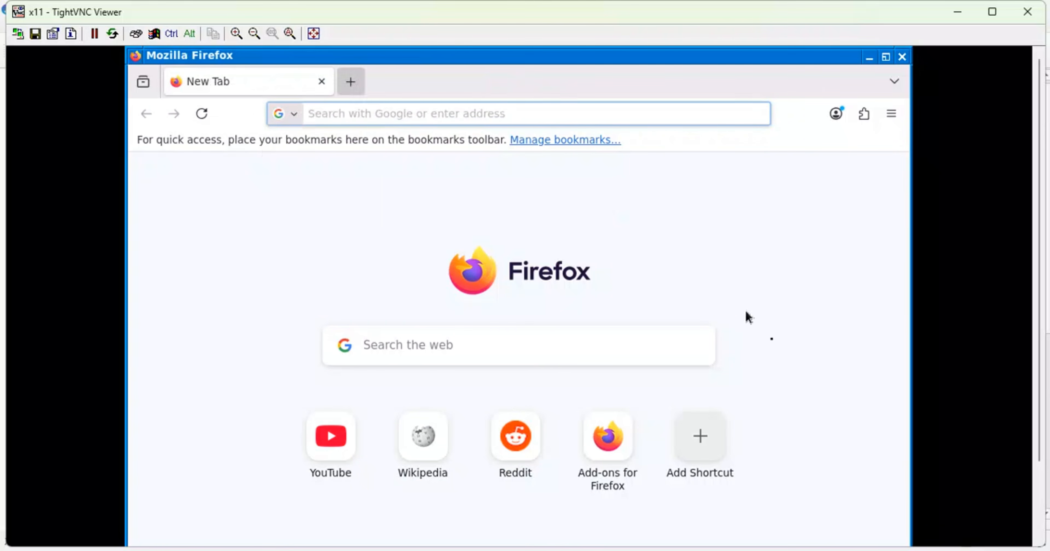
pyautogui.moveTo(845, 546)
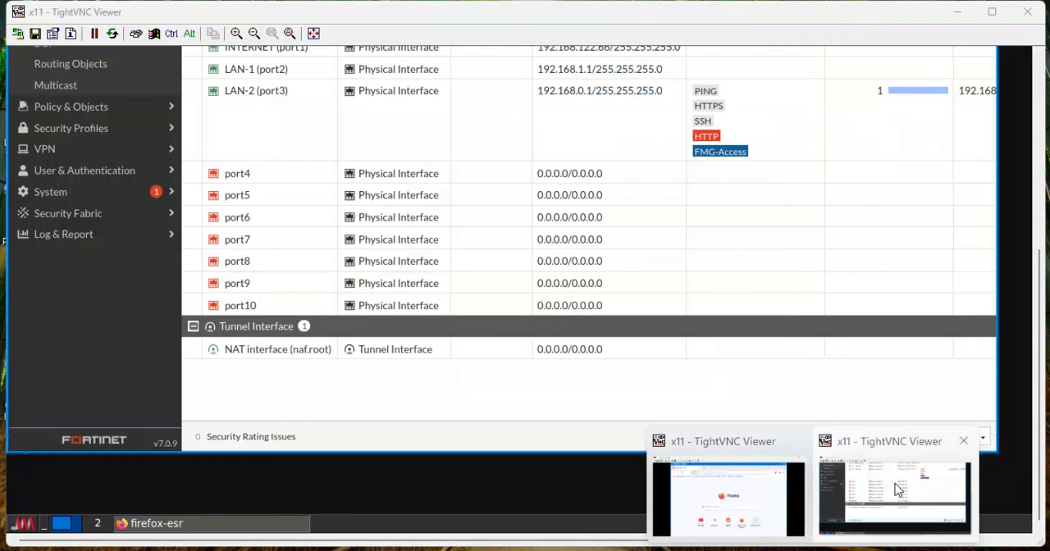
pyautogui.click(816, 457)
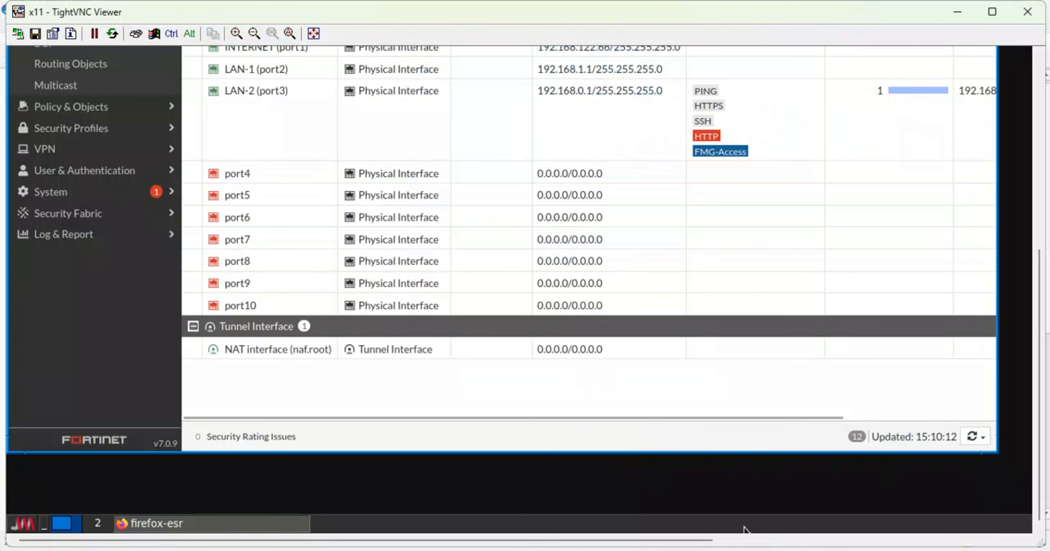
pyautogui.moveTo(845, 547)
pyautogui.click(788, 486)
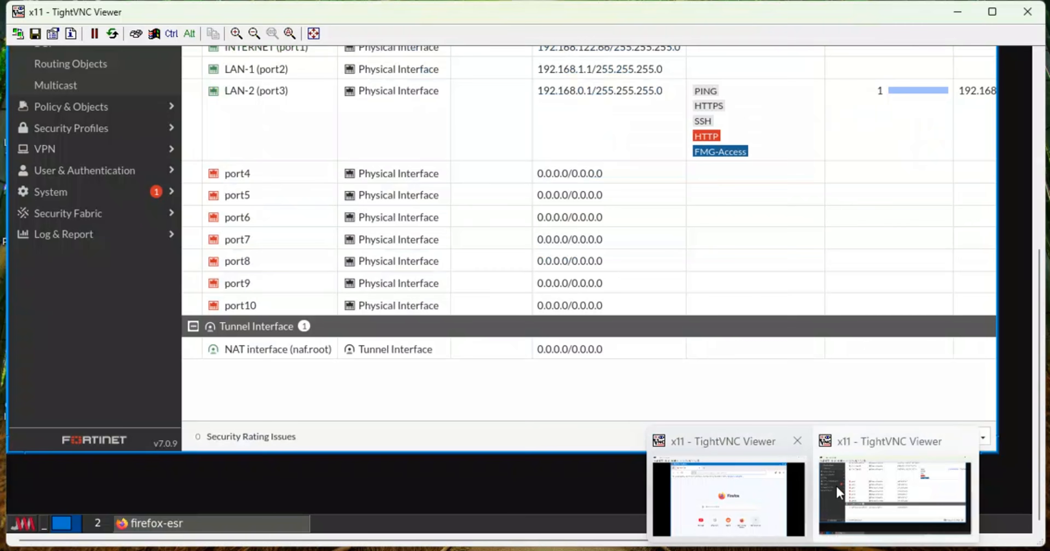
pyautogui.click(836, 486)
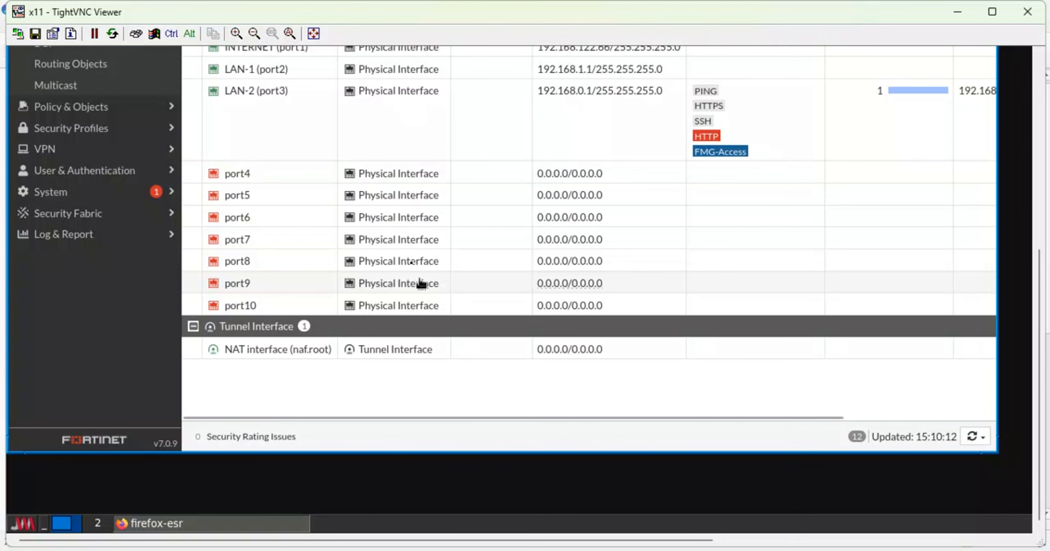
# Replace the interface's cisco.com redirect URL with youtube.com, save, and reload the Interfaces list.
pyautogui.doubleClick(377, 70)
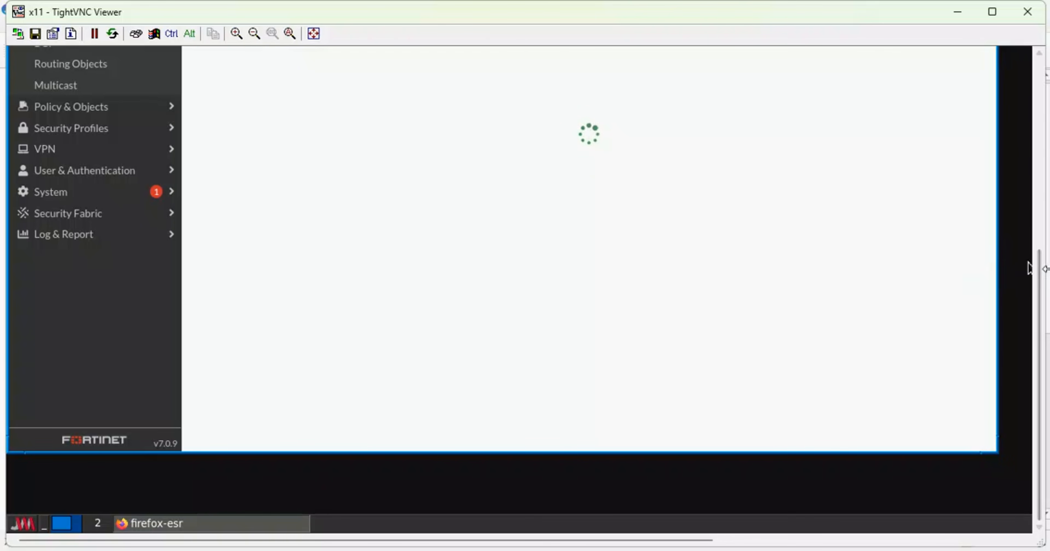
pyautogui.moveTo(1043, 279)
pyautogui.mouseDown()
pyautogui.moveTo(1041, 224)
pyautogui.moveTo(1031, 280)
pyautogui.mouseUp()
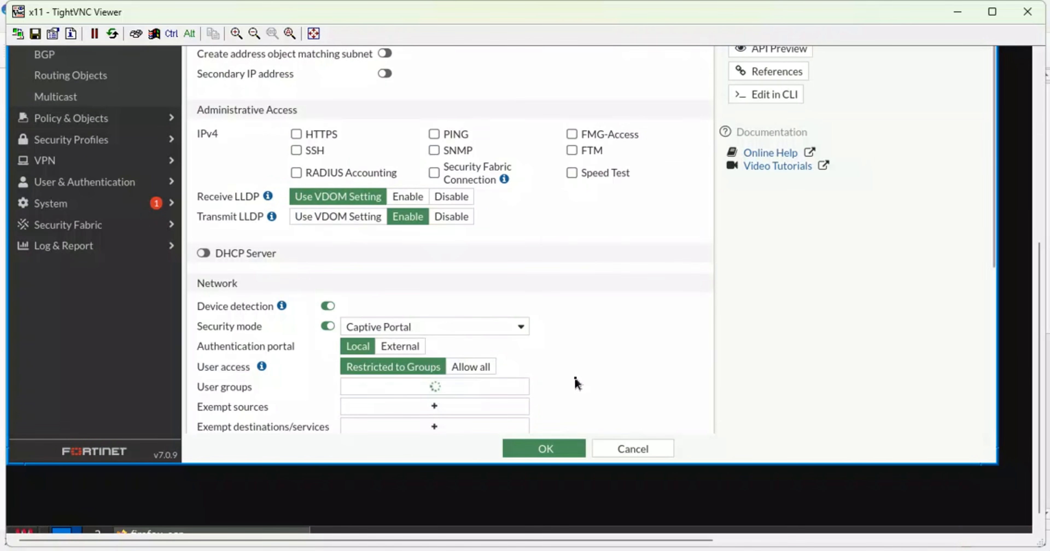
pyautogui.scroll(-5, 574, 383)
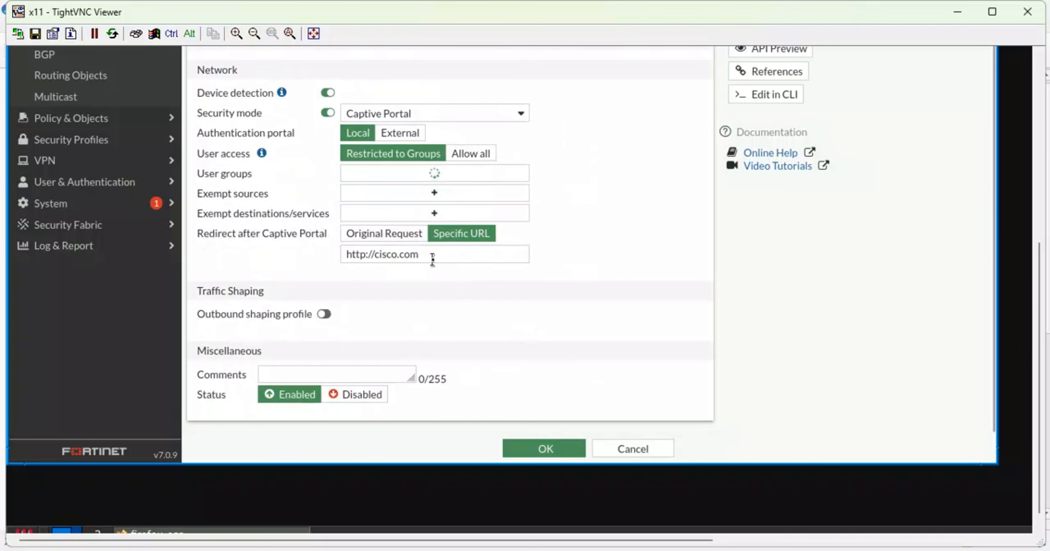
pyautogui.click(350, 254)
pyautogui.hotkey('ctrl', 'a')
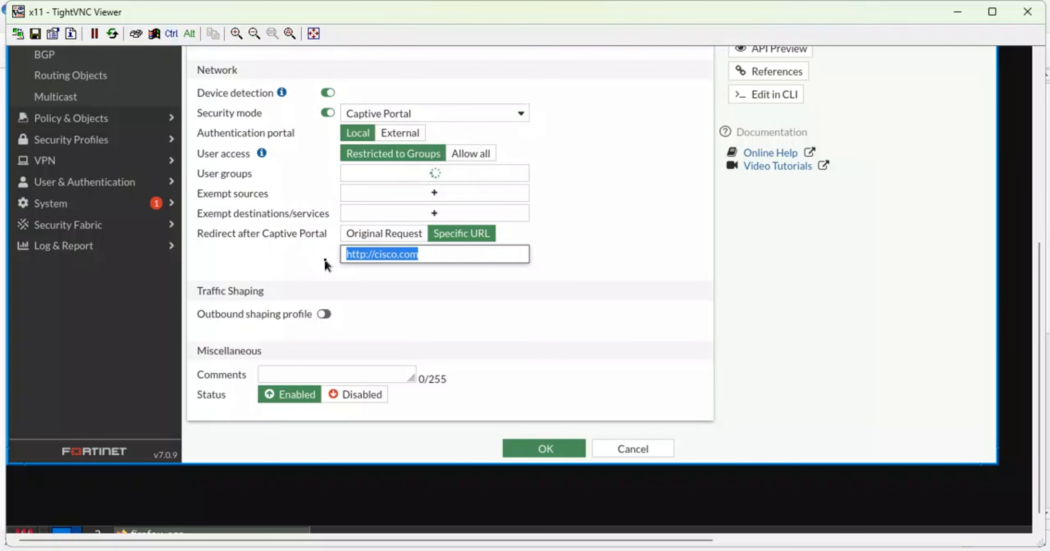
pyautogui.click(421, 256)
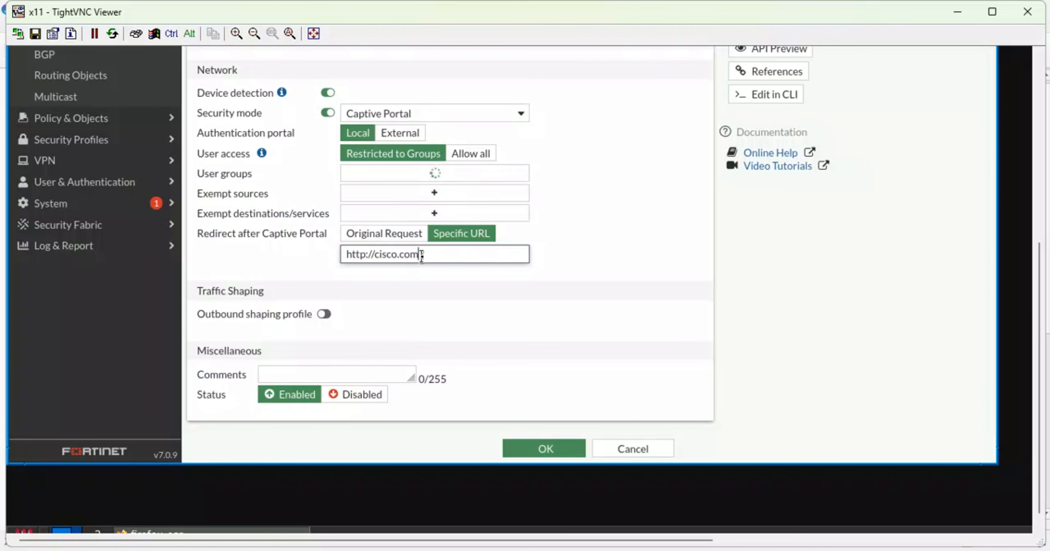
pyautogui.press('BackSpace')
pyautogui.press('BackSpace')
pyautogui.press('BackSpace')
pyautogui.press('BackSpace')
pyautogui.press('BackSpace')
pyautogui.press('BackSpace')
pyautogui.press('BackSpace')
pyautogui.press('BackSpace')
pyautogui.press('BackSpace')
pyautogui.press('BackSpace')
pyautogui.press('BackSpace')
pyautogui.press('BackSpace')
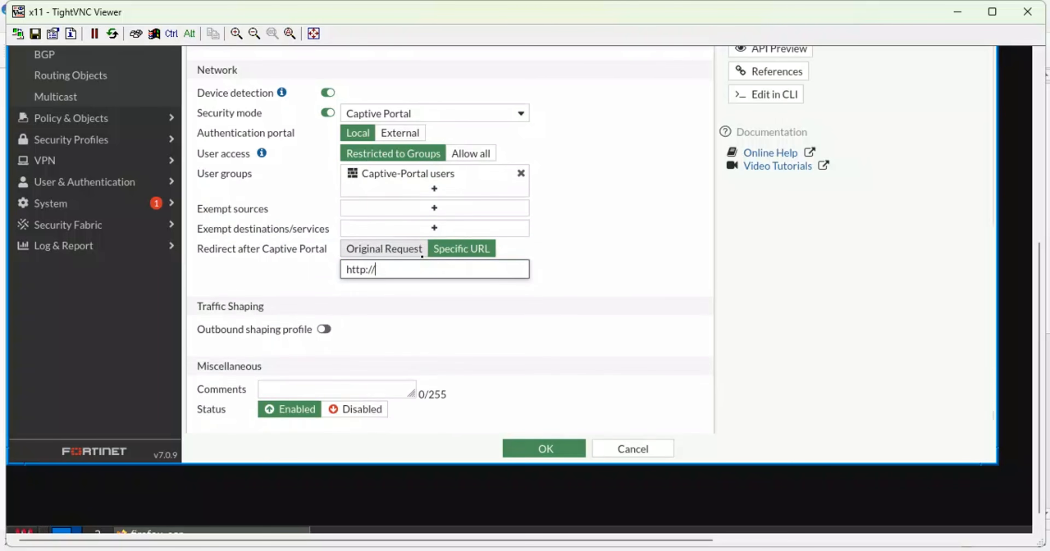
pyautogui.press('BackSpace')
pyautogui.press('BackSpace')
pyautogui.press('BackSpace')
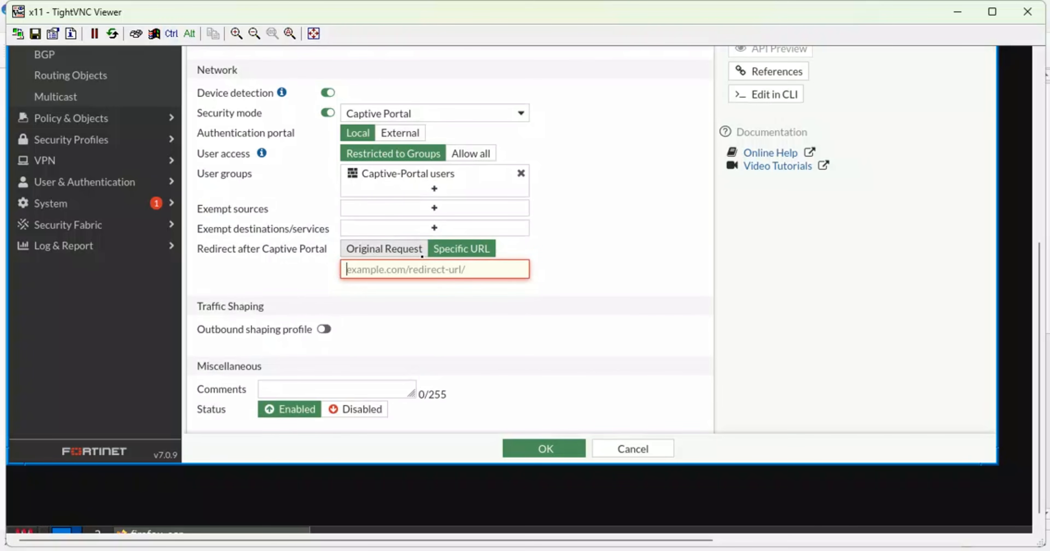
pyautogui.write('yo')
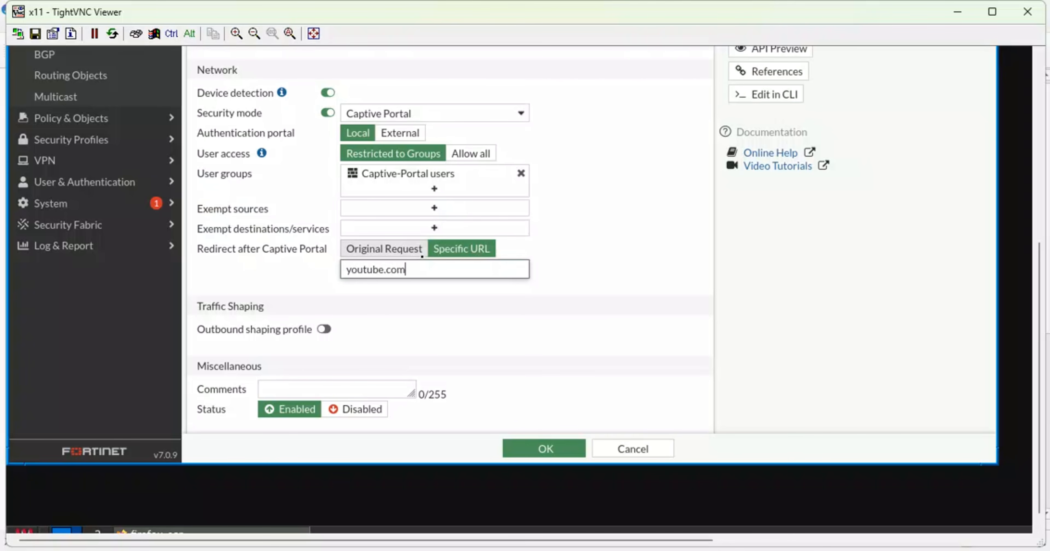
pyautogui.write('utube.com')
pyautogui.click(537, 452)
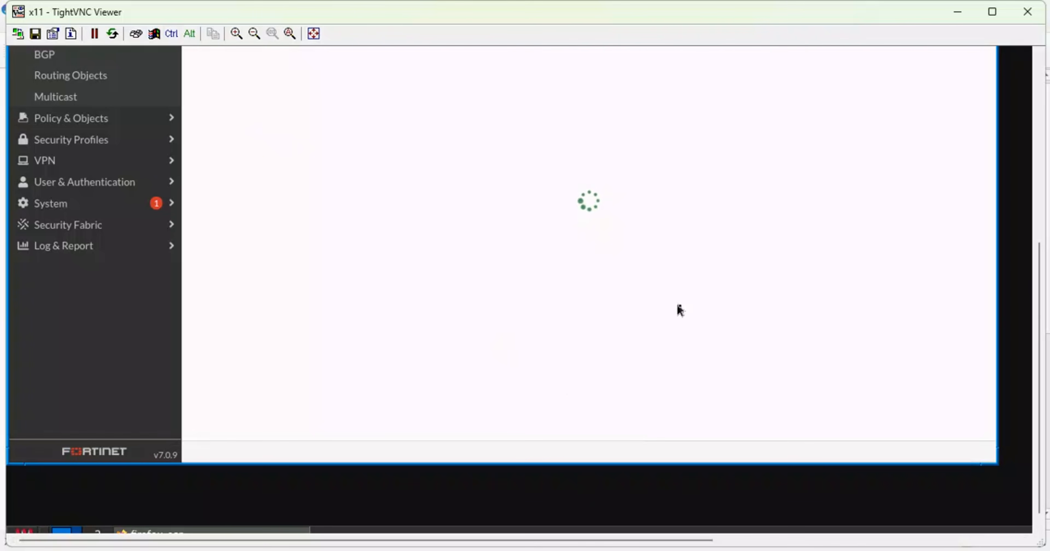
pyautogui.moveTo(1038, 309); pyautogui.dragTo(1021, 116)
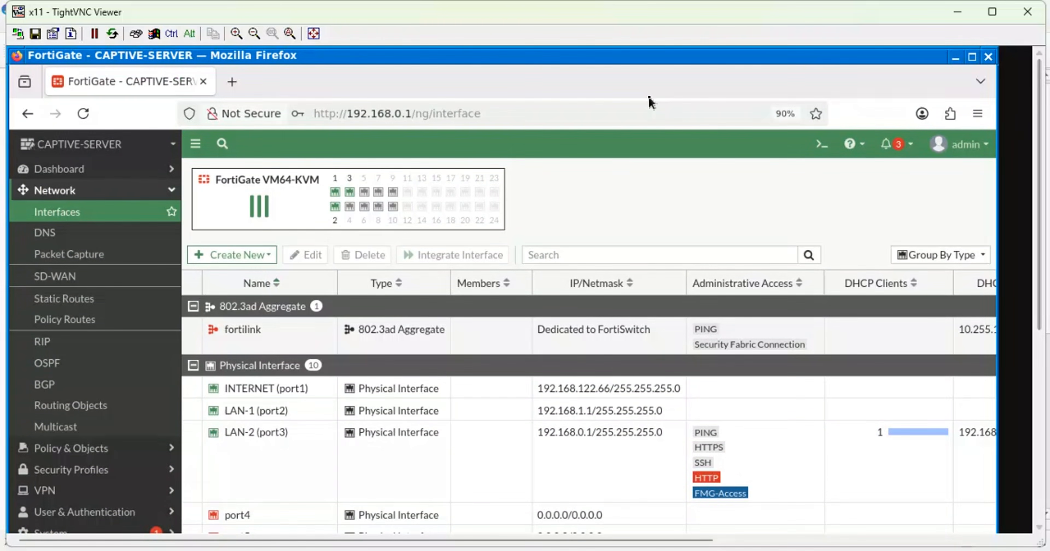
pyautogui.click(84, 114)
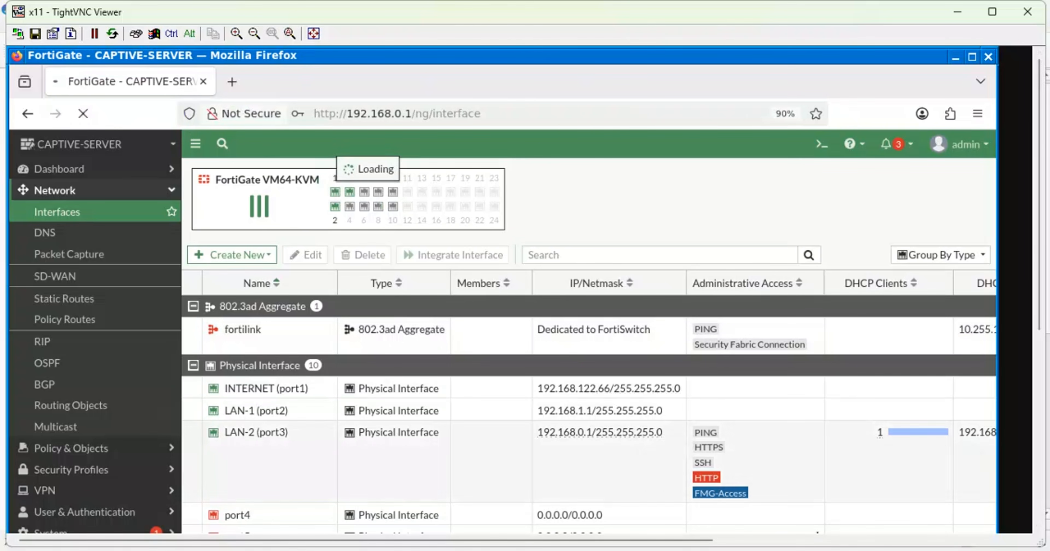
# In a new client browser tab, clear the last hour's history, cookies, cache and form data.
pyautogui.moveTo(828, 550)
pyautogui.click(747, 500)
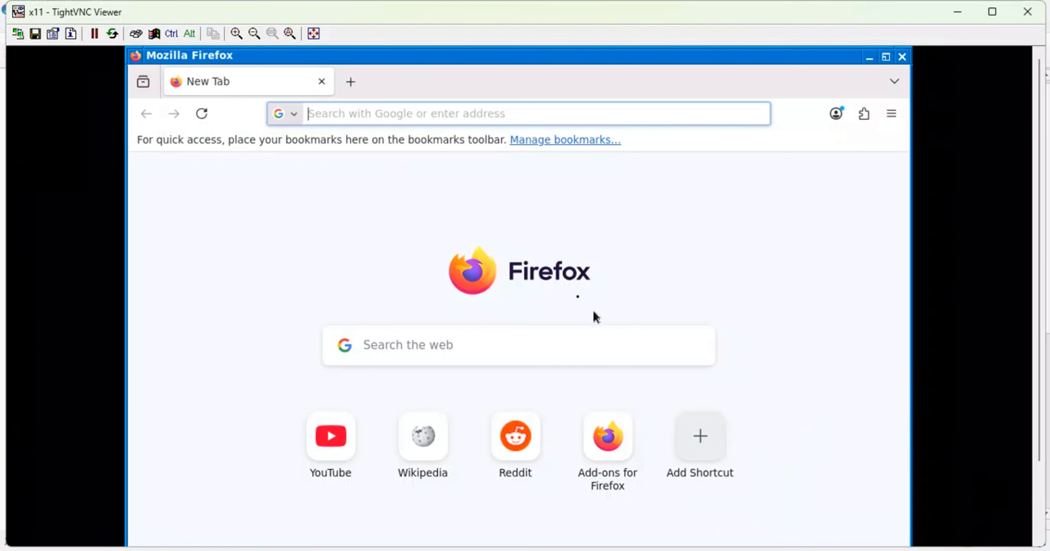
pyautogui.click(345, 86)
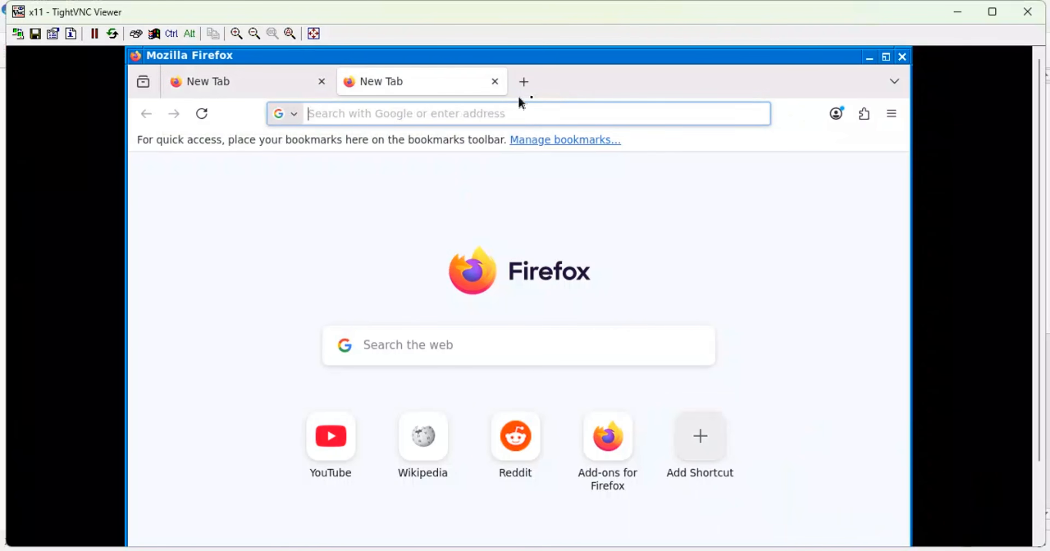
pyautogui.click(892, 115)
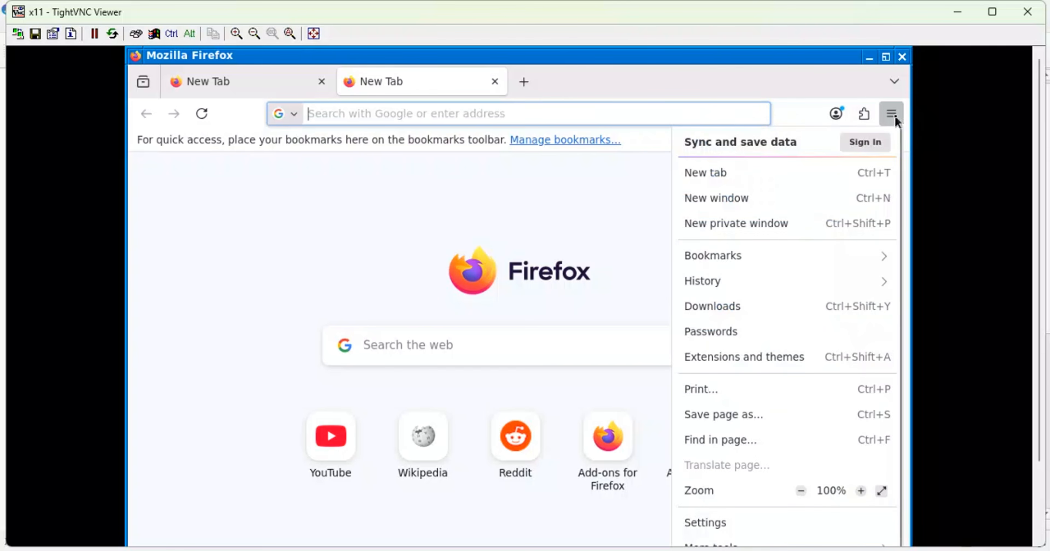
pyautogui.click(714, 279)
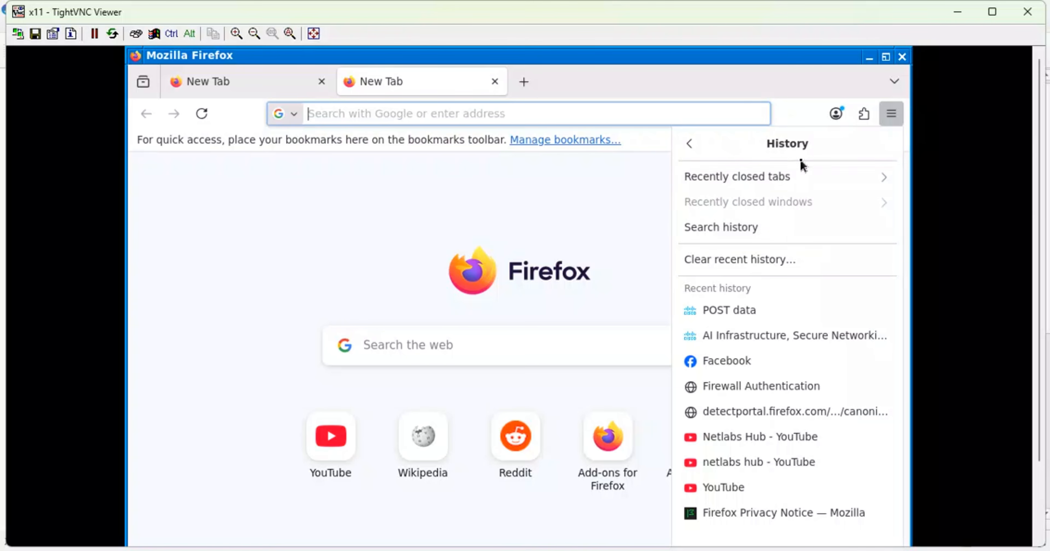
pyautogui.click(740, 261)
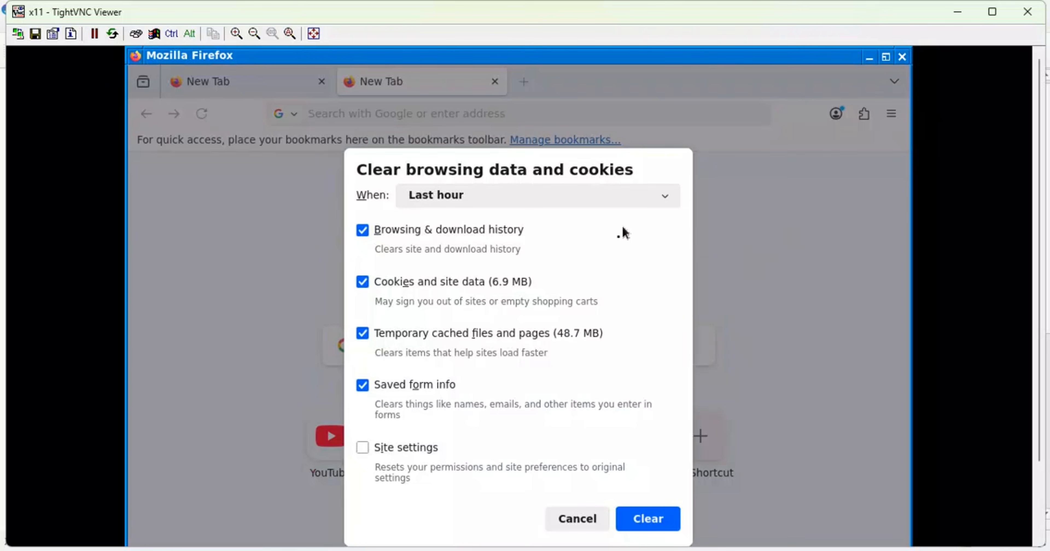
pyautogui.click(649, 519)
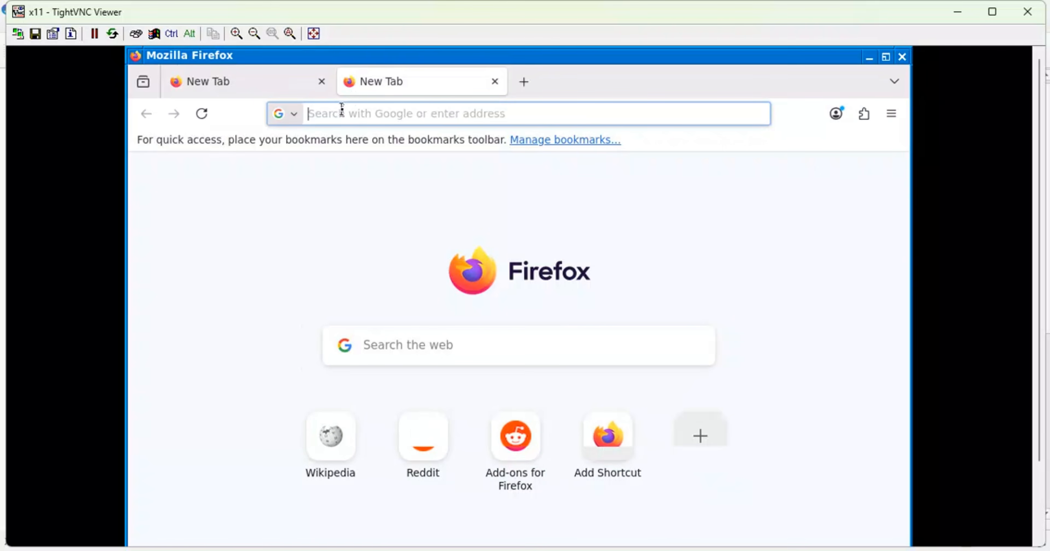
# Visit youtube.com on the client browser, go back, then switch to the FortiGate management window.
pyautogui.write('you')
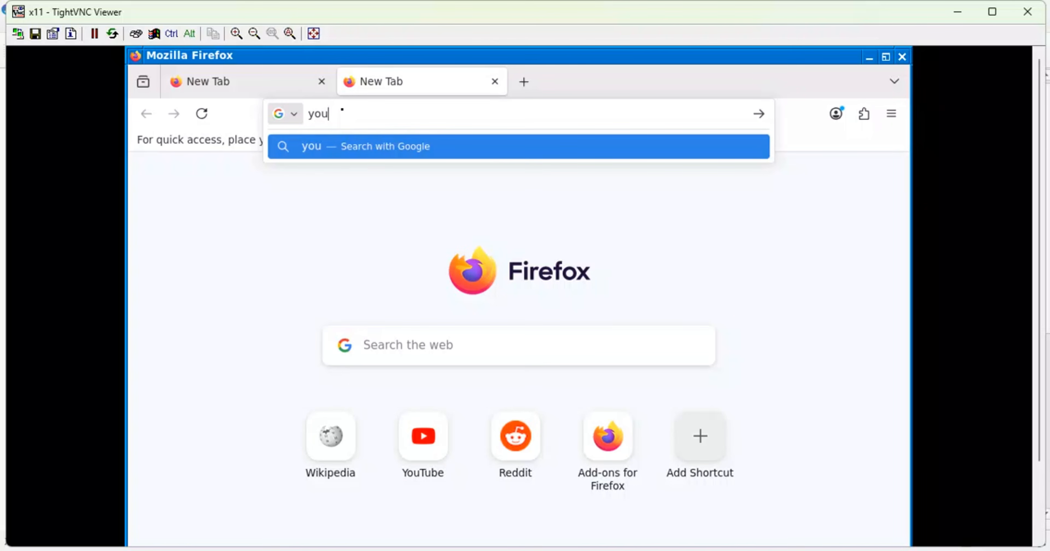
pyautogui.write('tube.com')
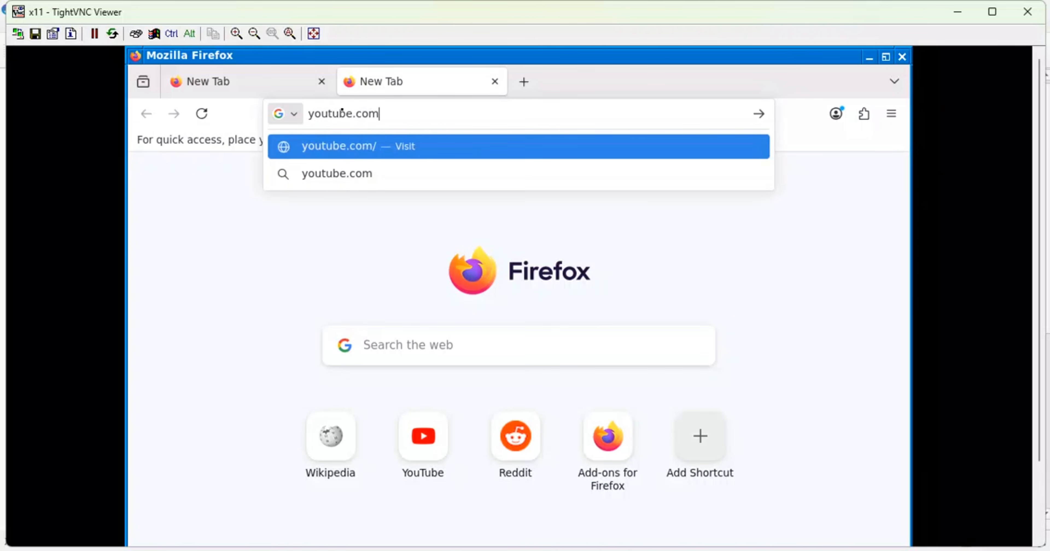
pyautogui.press('Return')
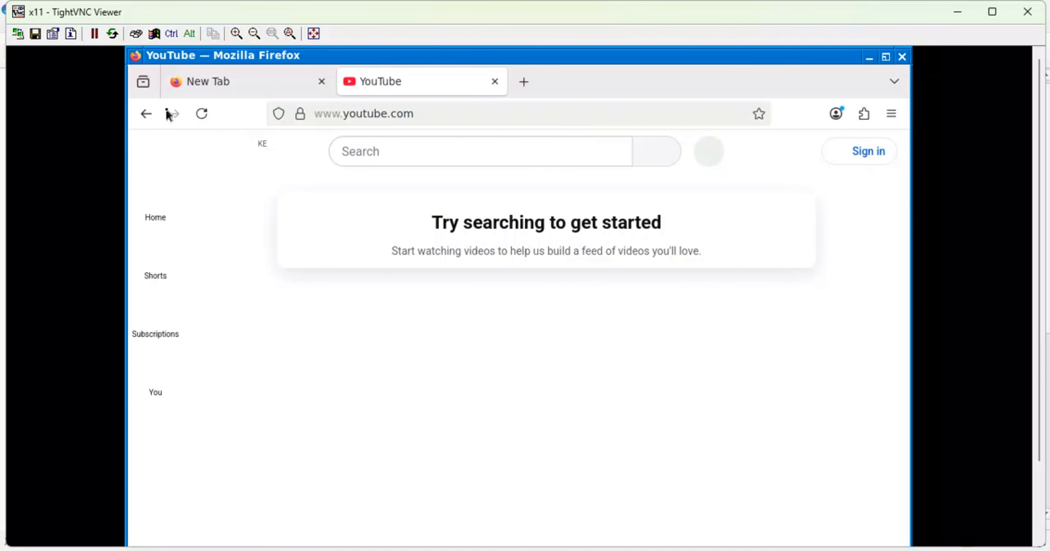
pyautogui.click(149, 114)
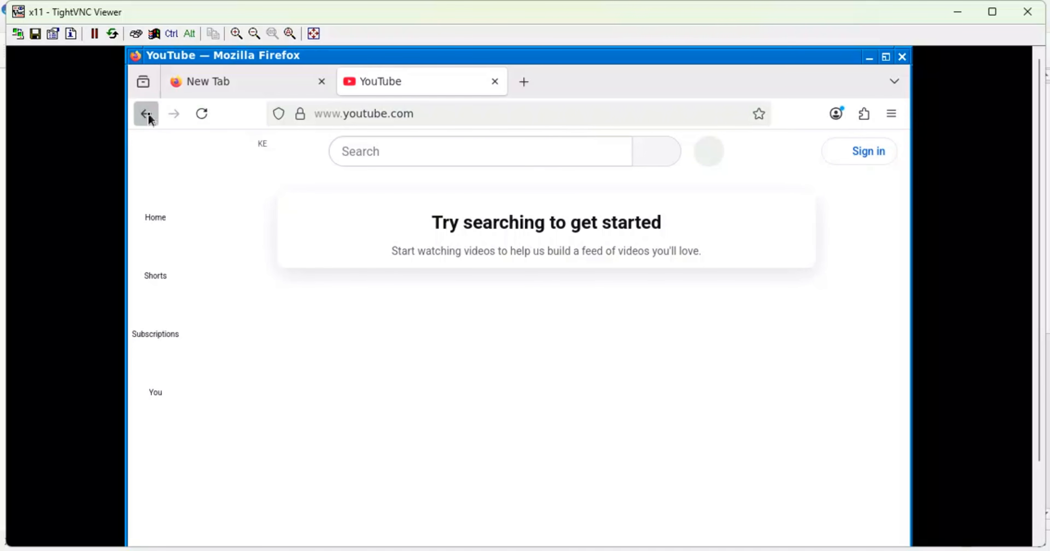
pyautogui.click(149, 115)
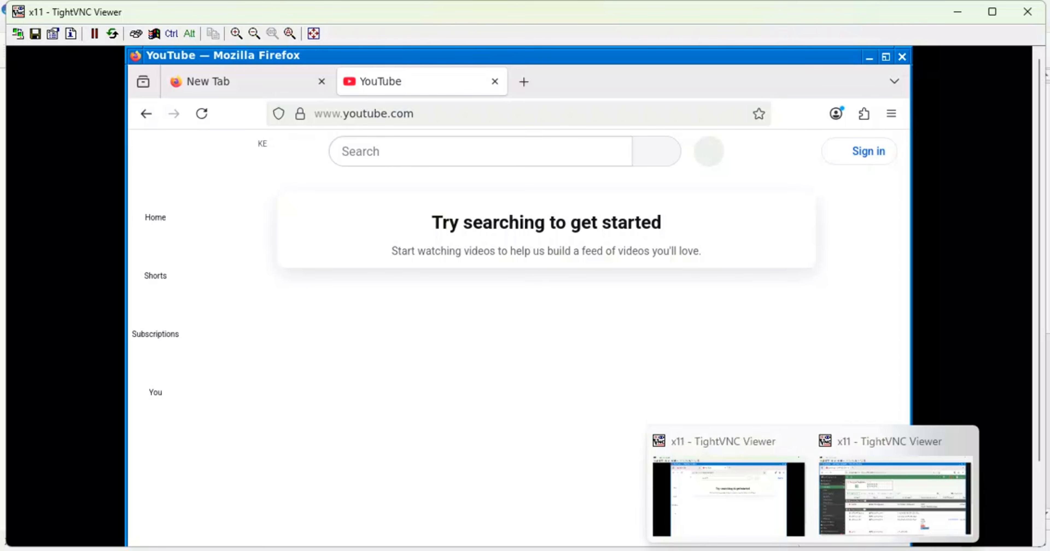
pyautogui.click(883, 505)
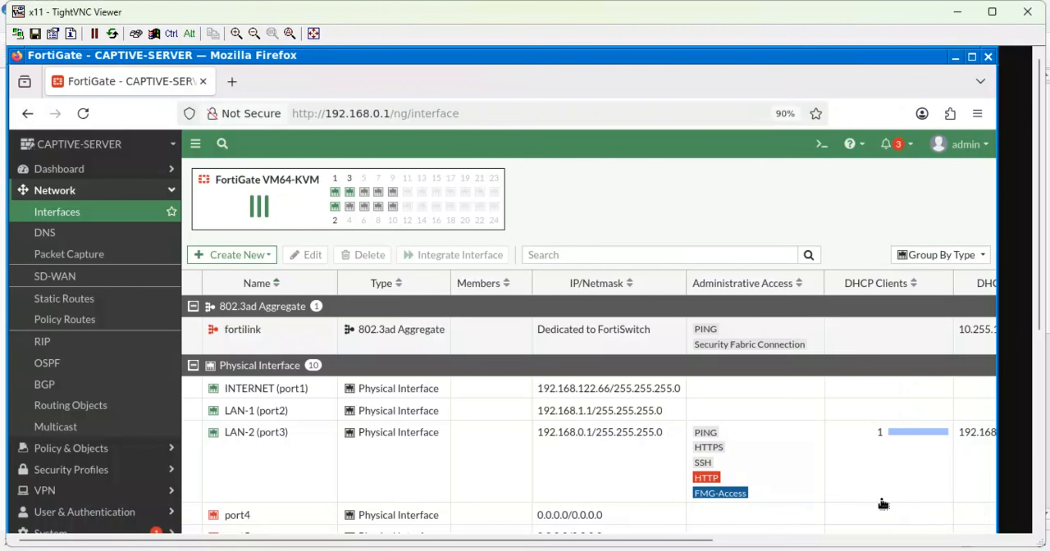
pyautogui.doubleClick(278, 411)
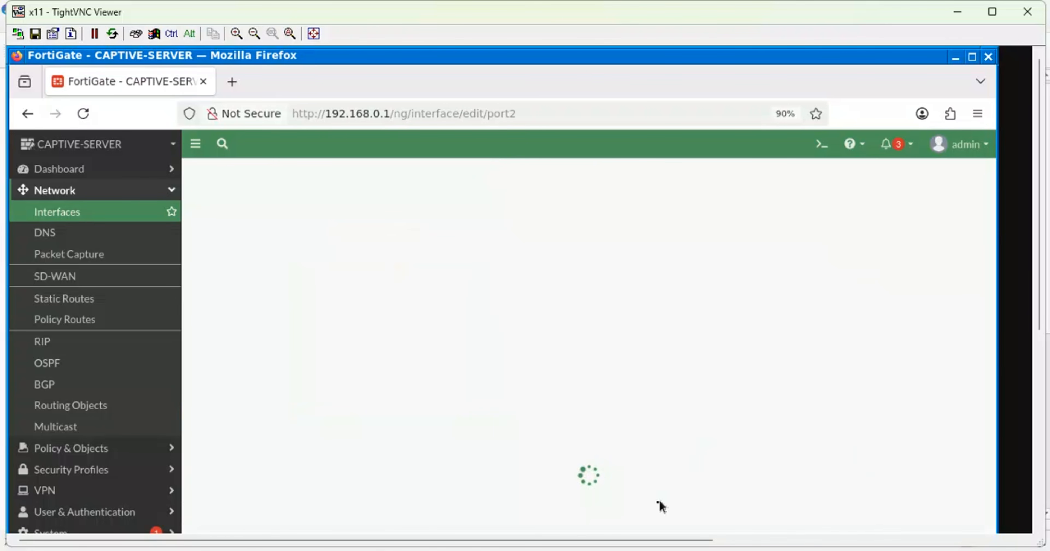
pyautogui.moveTo(627, 545); pyautogui.dragTo(548, 520)
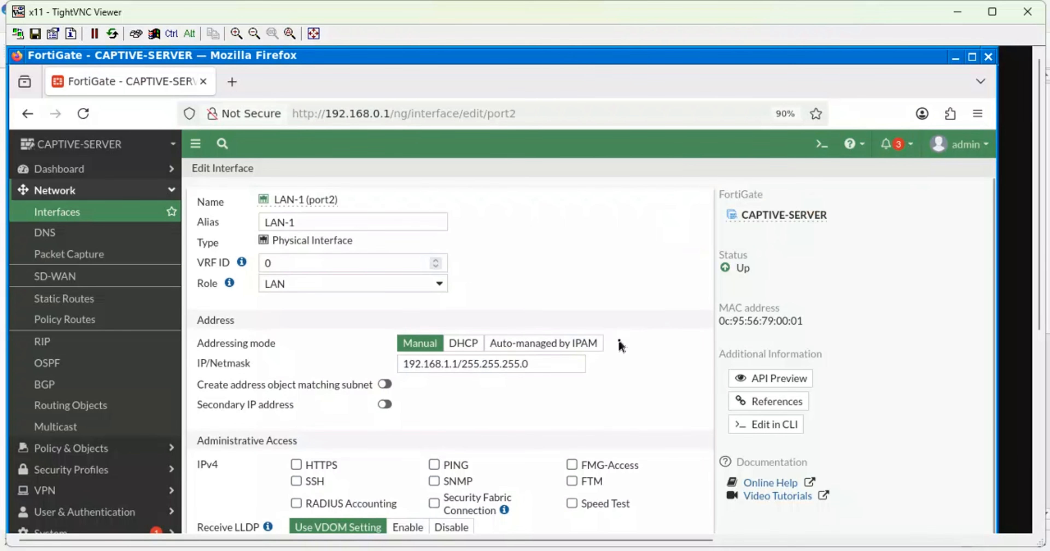
pyautogui.scroll(-5, 619, 346)
pyautogui.scroll(5, 619, 345)
pyautogui.scroll(-5, 619, 346)
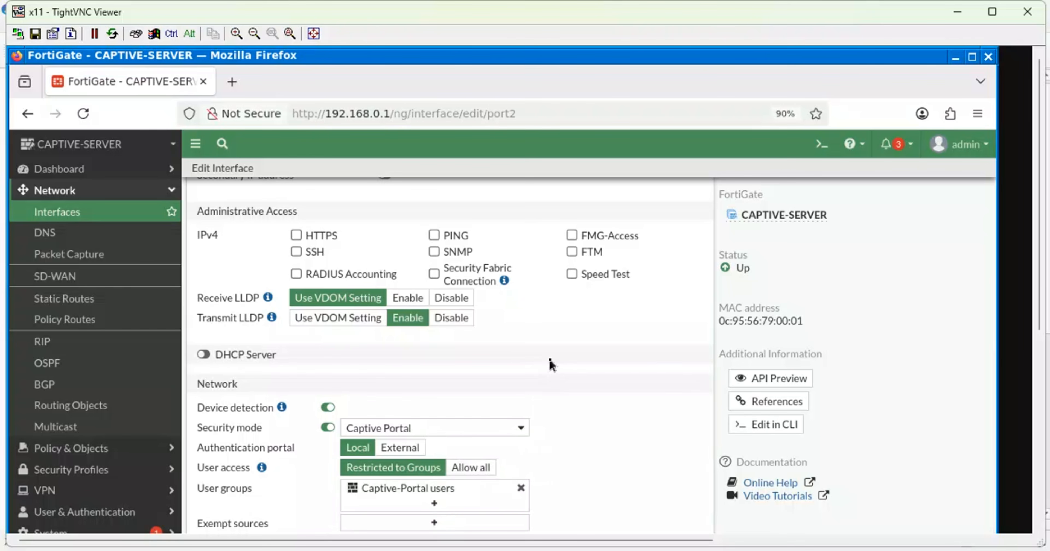
pyautogui.scroll(5, 553, 363)
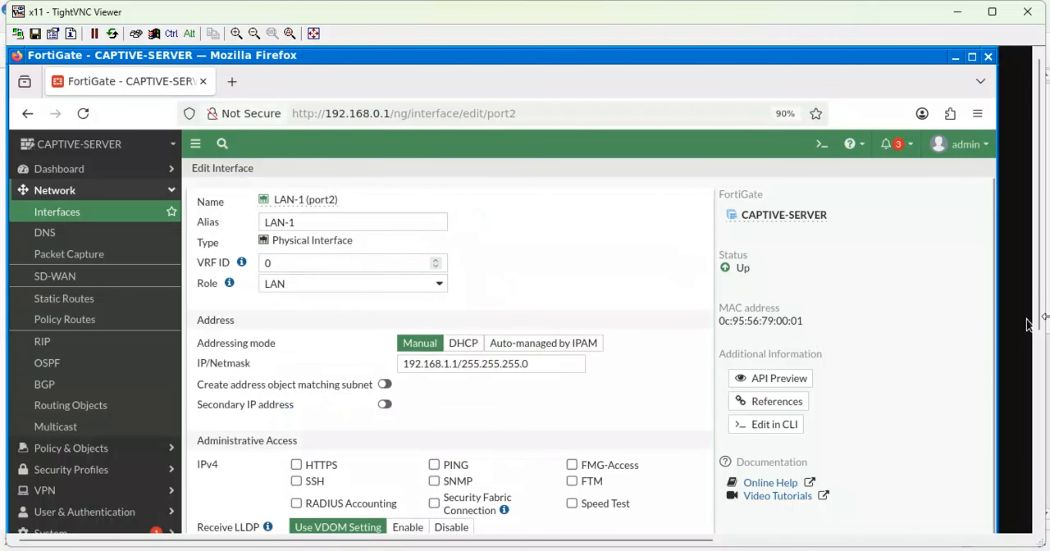
pyautogui.scroll(-2, 1042, 344)
pyautogui.scroll(-5, 1042, 345)
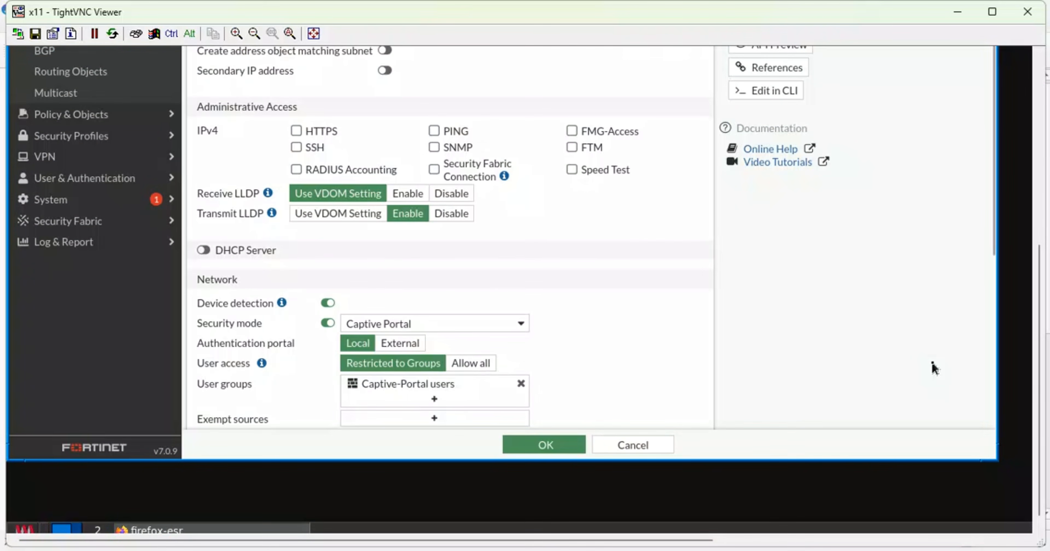
pyautogui.scroll(-5, 933, 367)
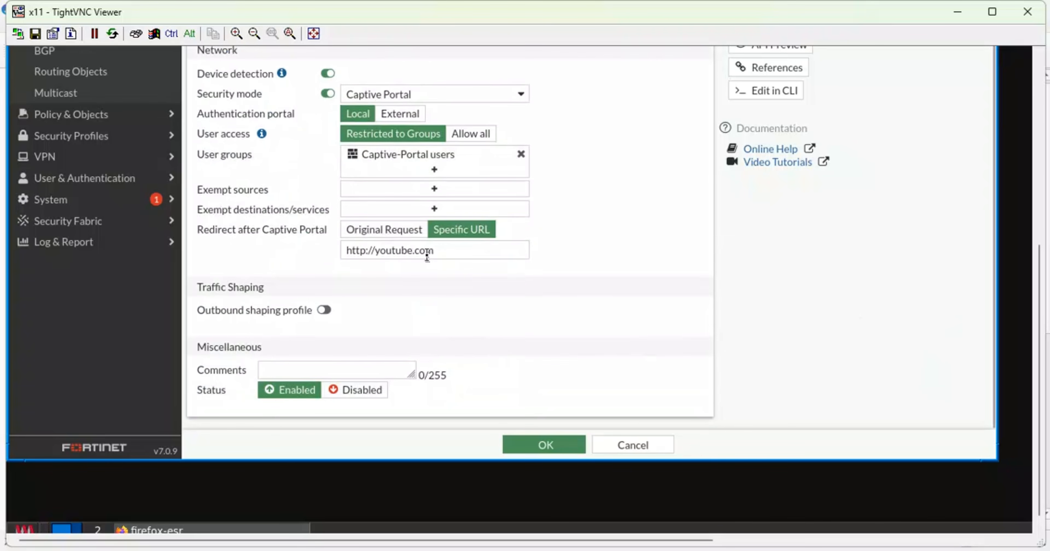
pyautogui.moveTo(433, 250); pyautogui.dragTo(383, 252)
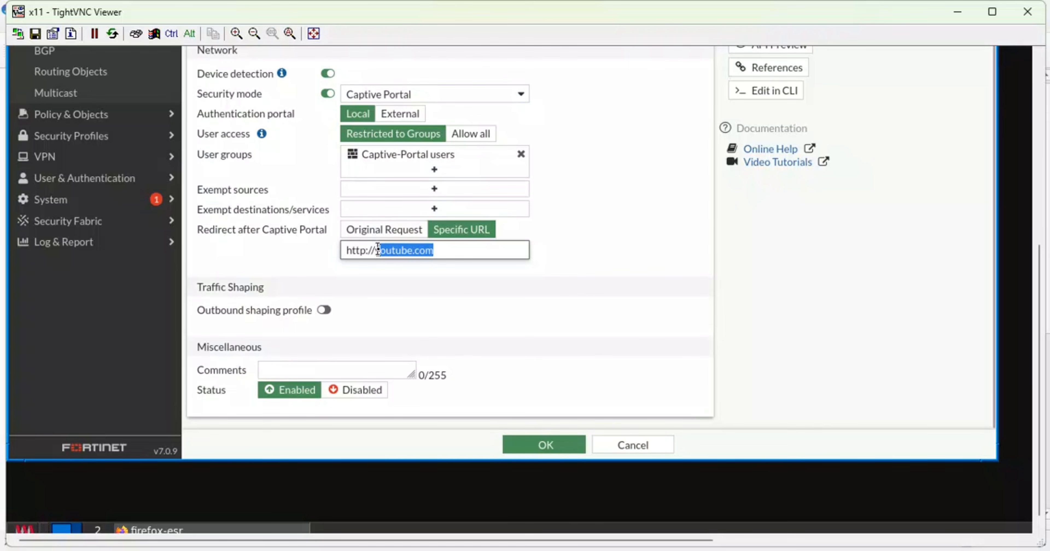
pyautogui.write('r')
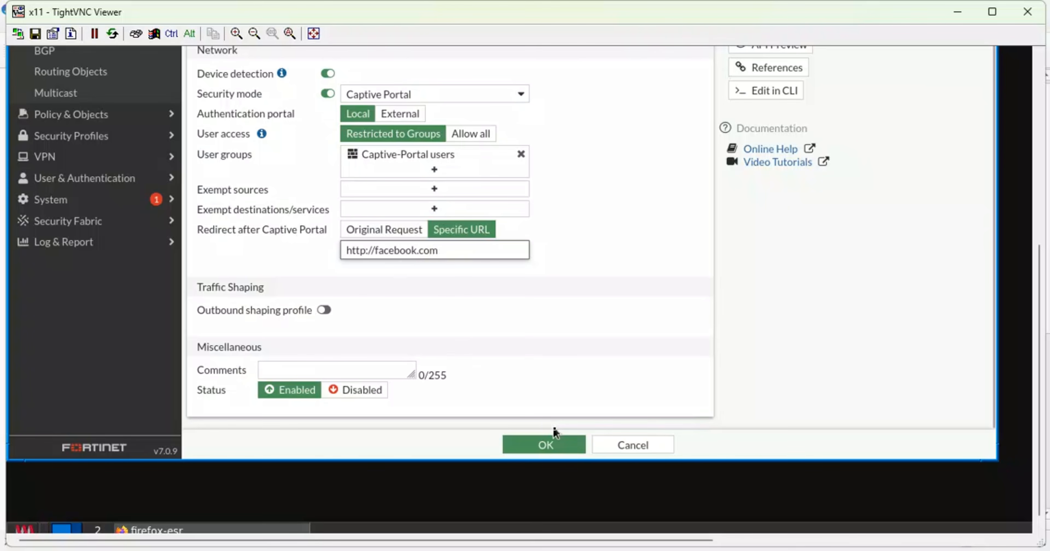
pyautogui.click(546, 443)
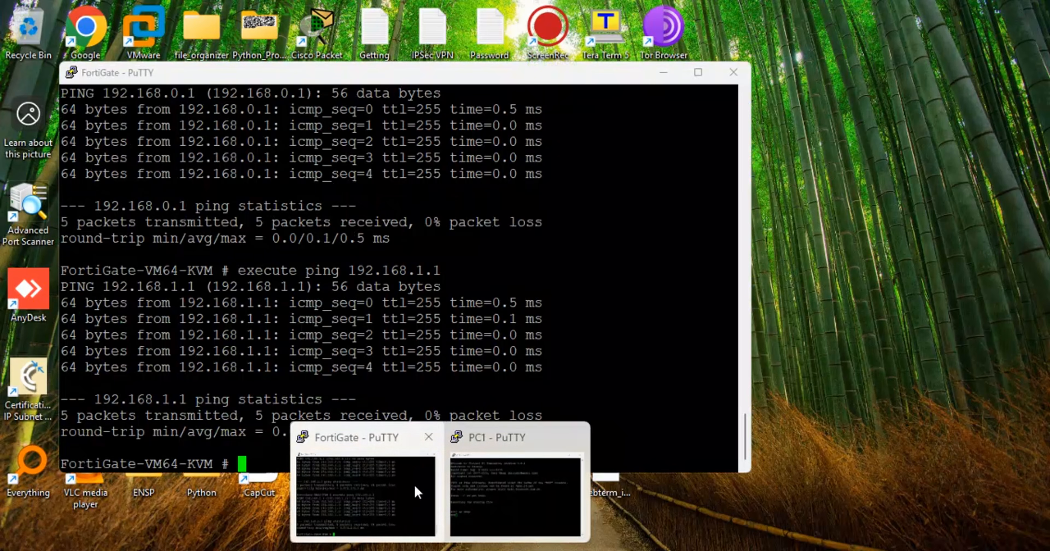
# Log in as admin on the FortiGate PuTTY console and run execute reboot, confirming with y.
pyautogui.click(405, 488)
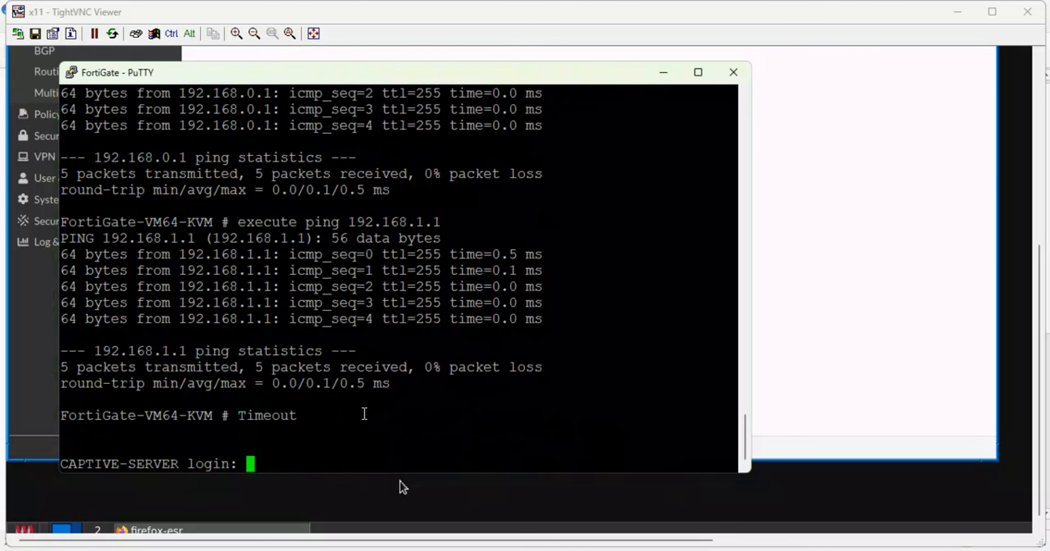
pyautogui.write('admin')
pyautogui.press('Return')
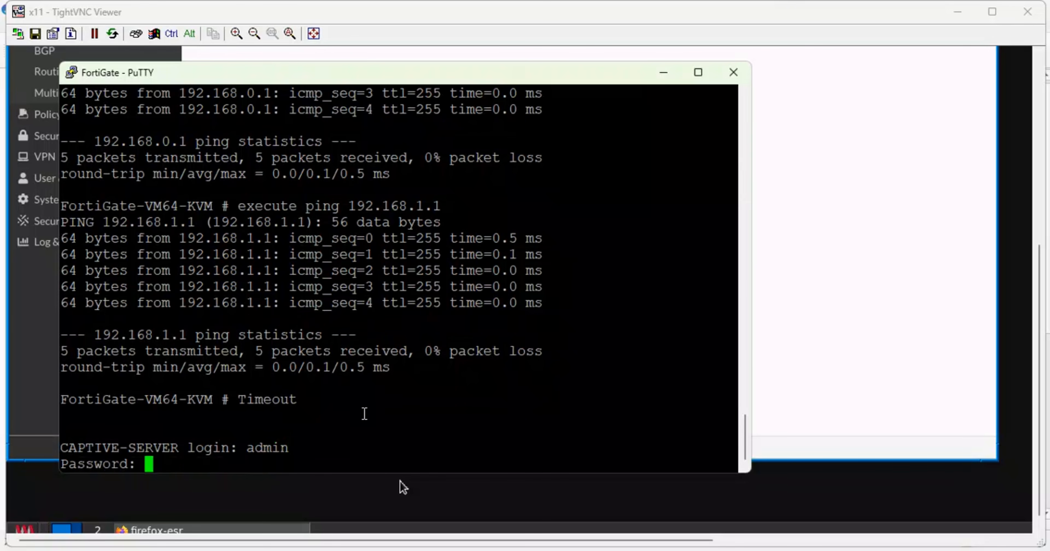
pyautogui.press('Return')
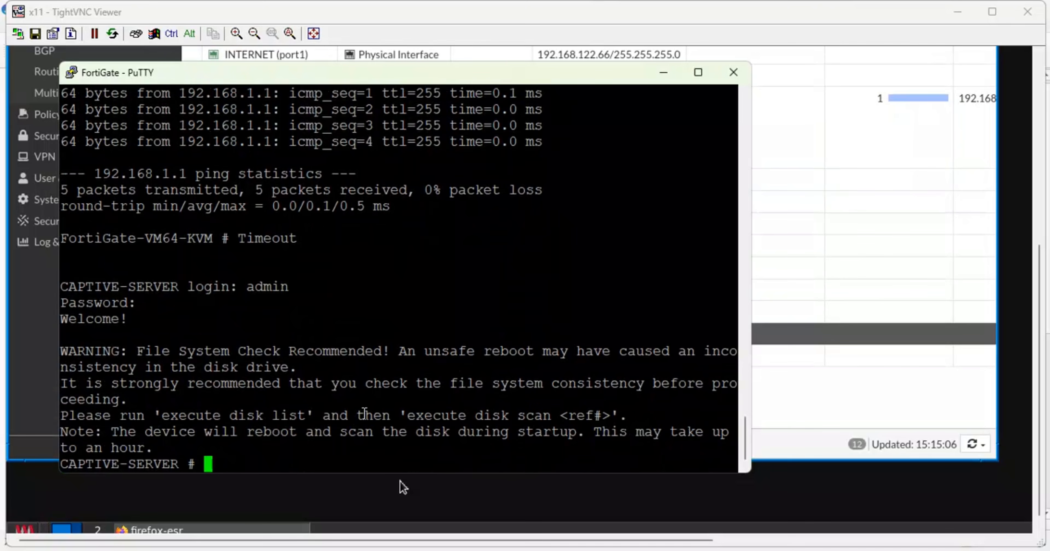
pyautogui.write('execute ')
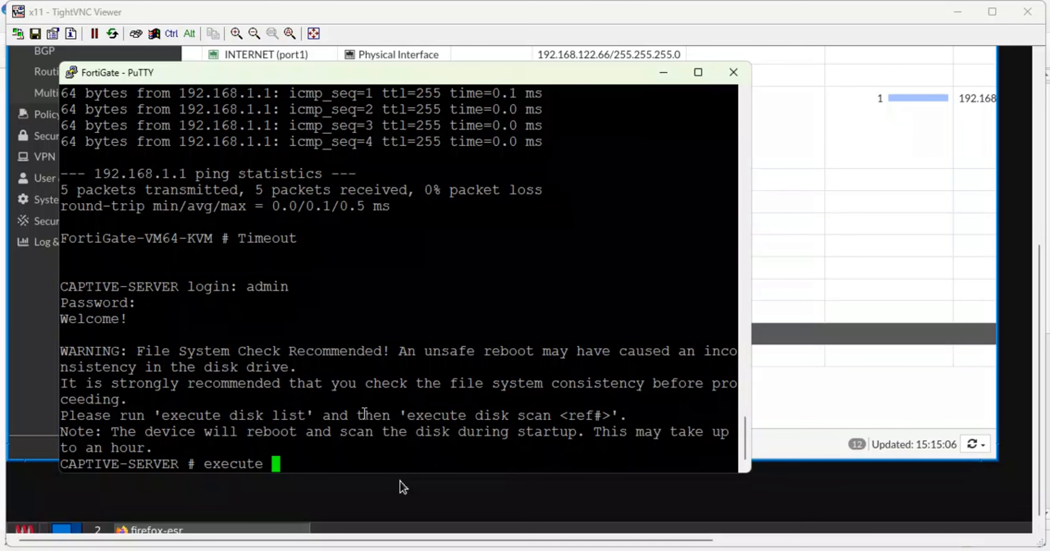
pyautogui.write('reboot')
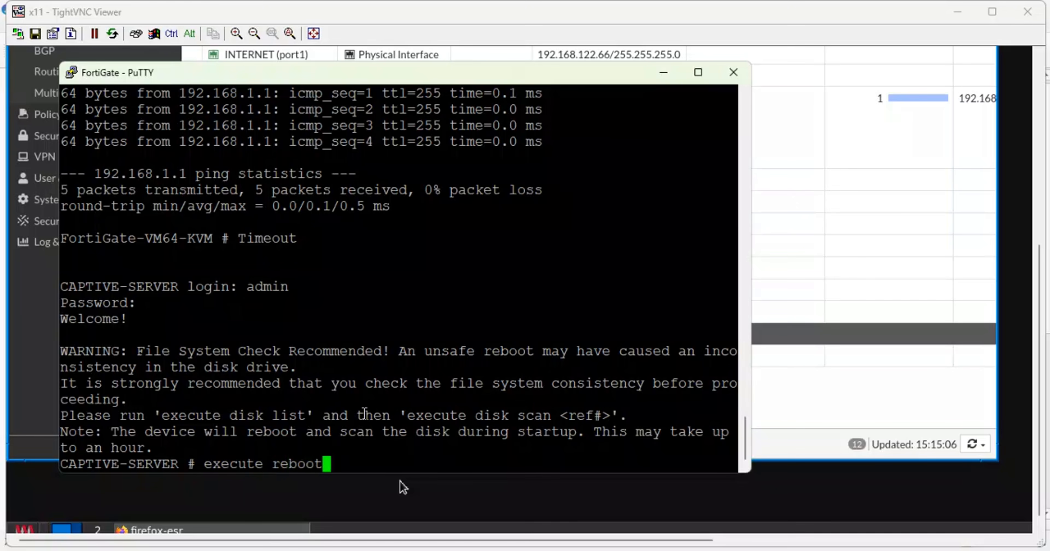
pyautogui.press('Return')
pyautogui.write('y')
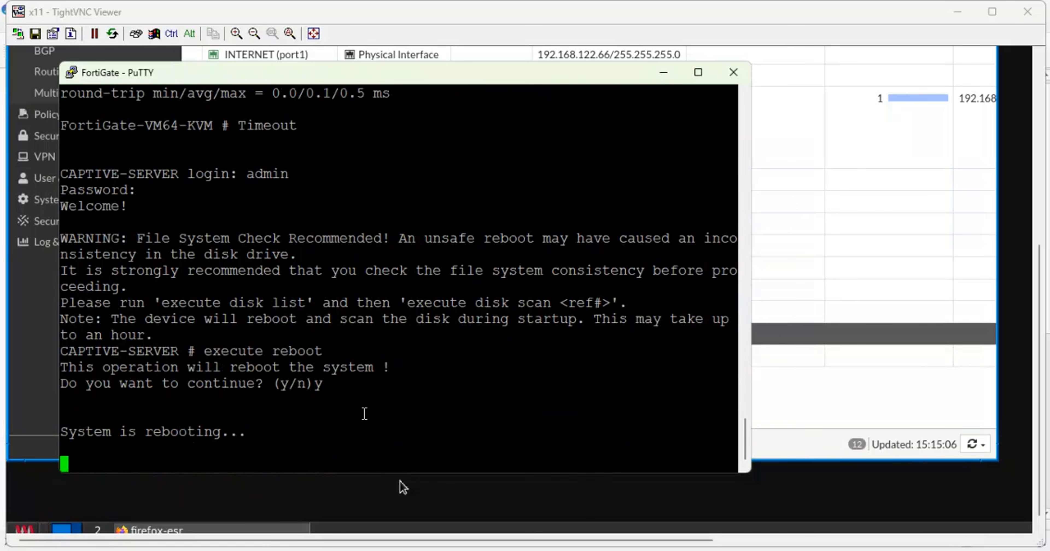